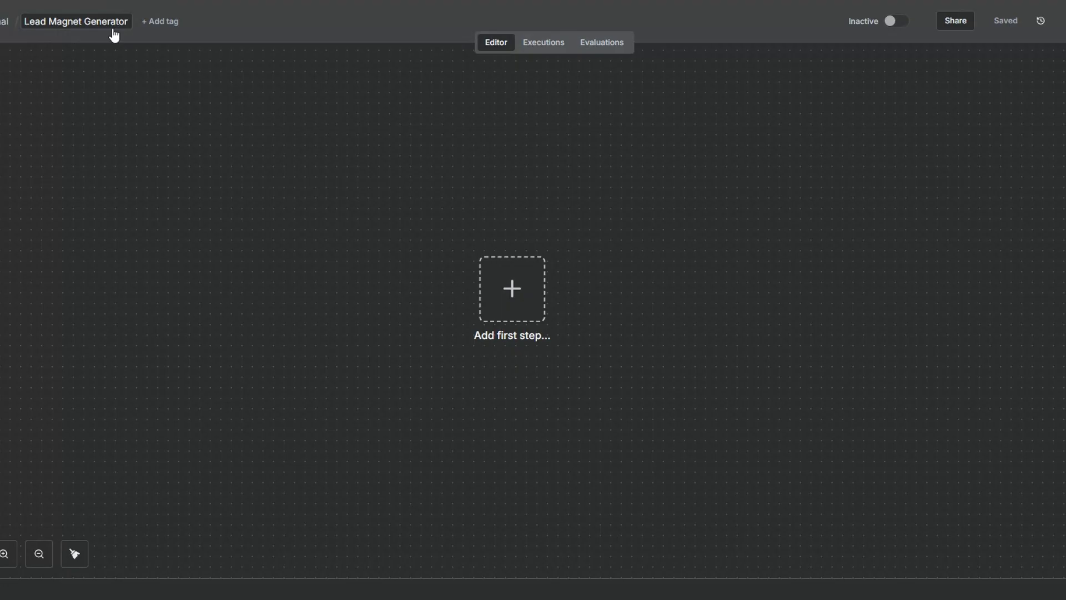
Add an On form submission trigger as the workflow's first step and start on its form settings
{"action": "left_click", "coordinate": [506, 298]}
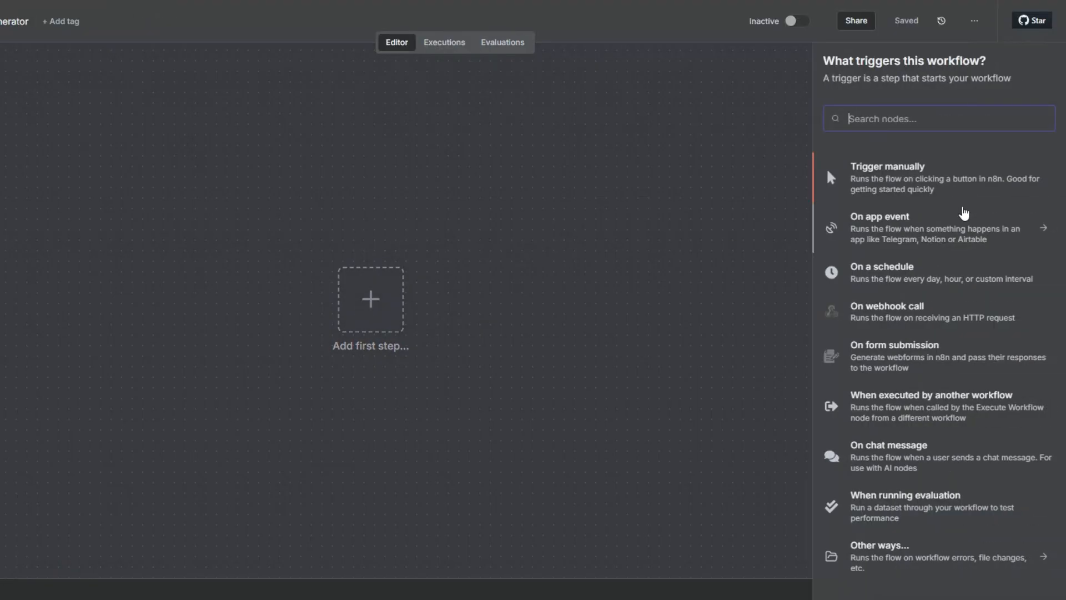
{"action": "left_click", "coordinate": [890, 355]}
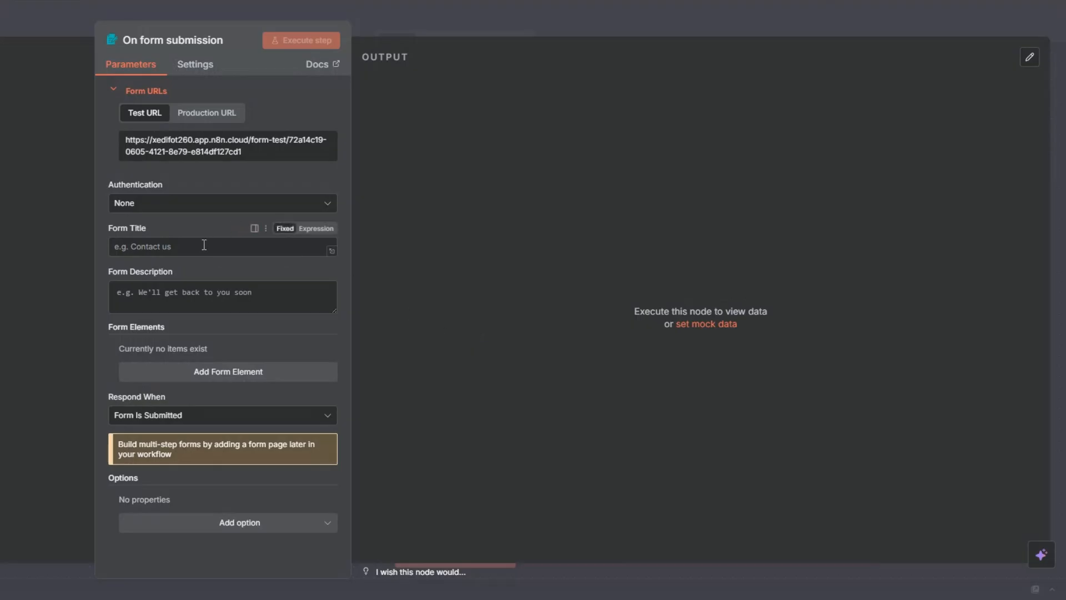
{"action": "left_click", "coordinate": [200, 286]}
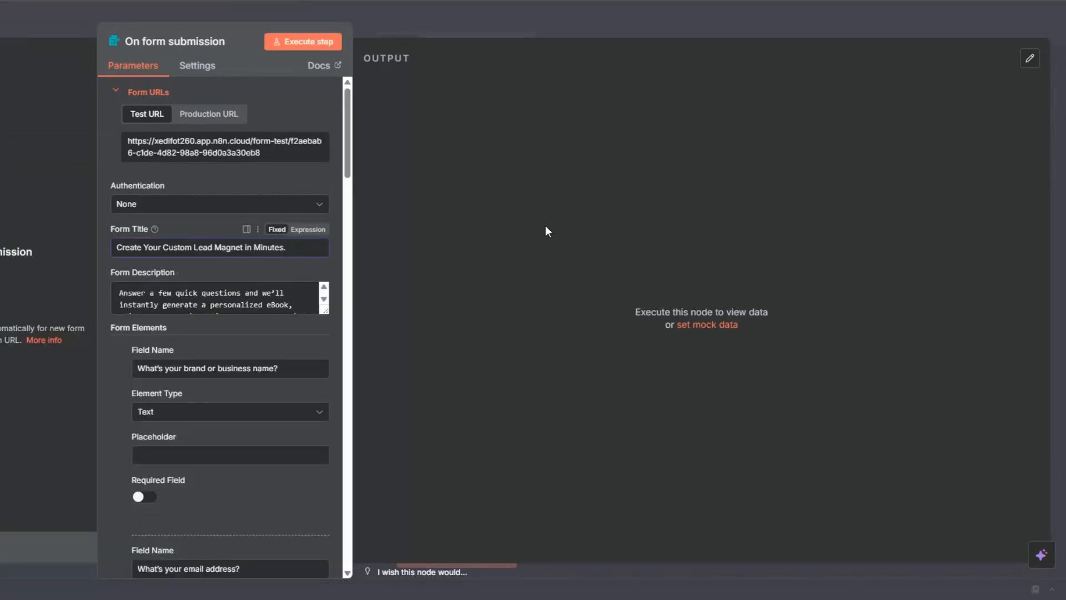
Examine the form's title, description and the first form elements in the trigger settings
{"action": "scroll", "coordinate": [222, 299], "scroll_direction": "down", "scroll_amount": 2}
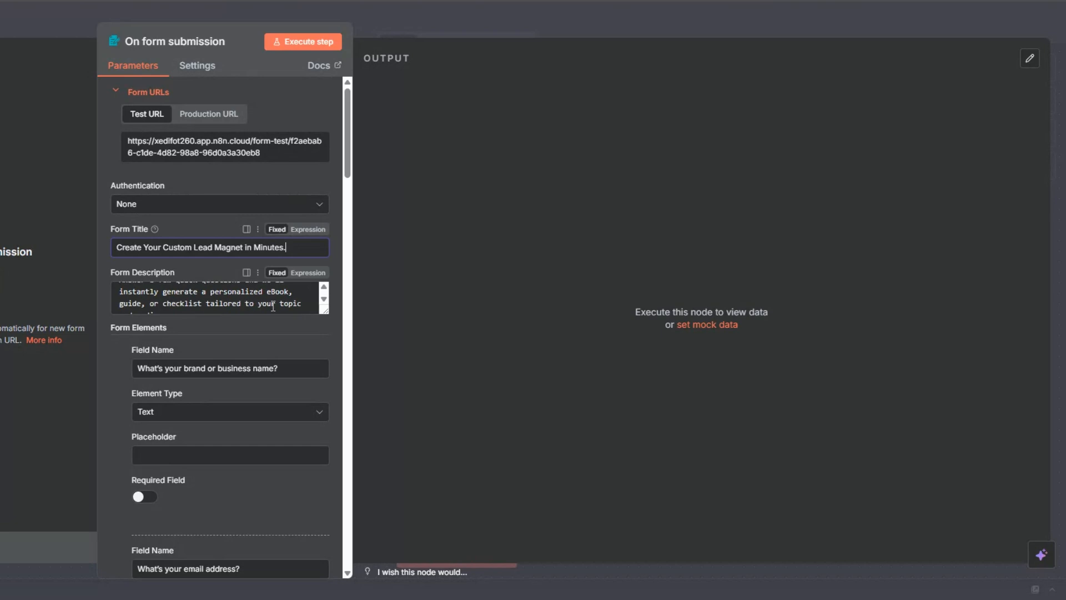
{"action": "scroll", "coordinate": [276, 384], "scroll_direction": "down", "scroll_amount": 6}
{"action": "scroll", "coordinate": [276, 385], "scroll_direction": "up", "scroll_amount": 6}
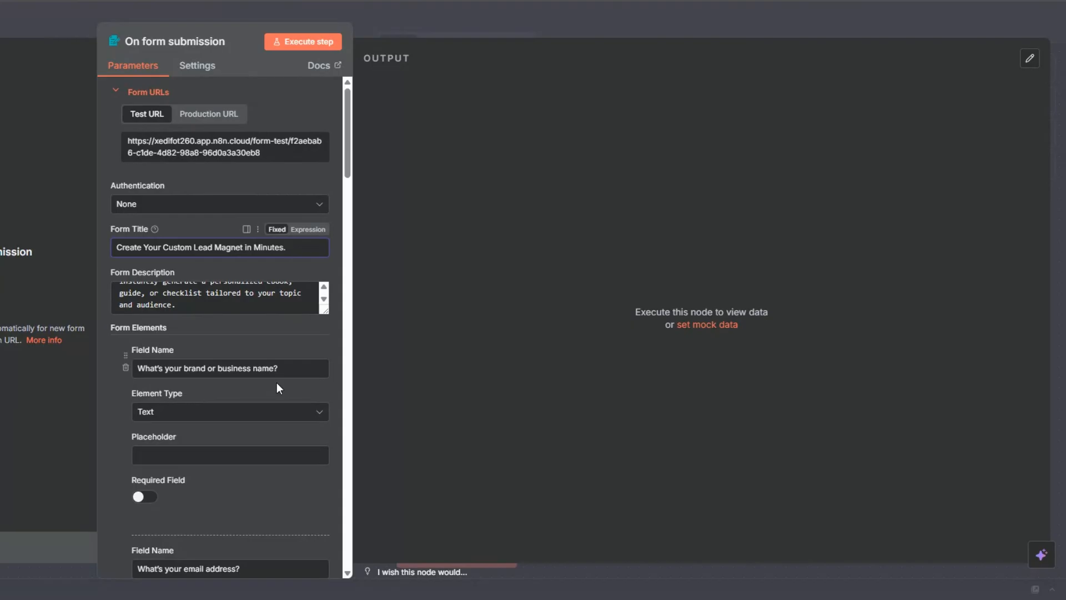
{"action": "scroll", "coordinate": [234, 302], "scroll_direction": "up", "scroll_amount": 2}
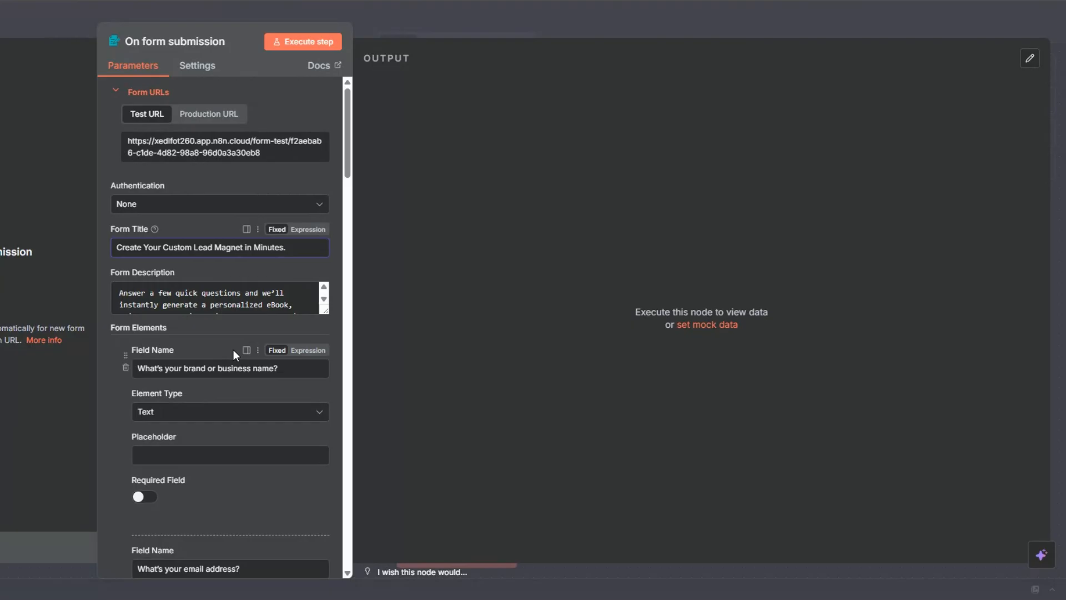
{"action": "scroll", "coordinate": [234, 299], "scroll_direction": "down", "scroll_amount": 2}
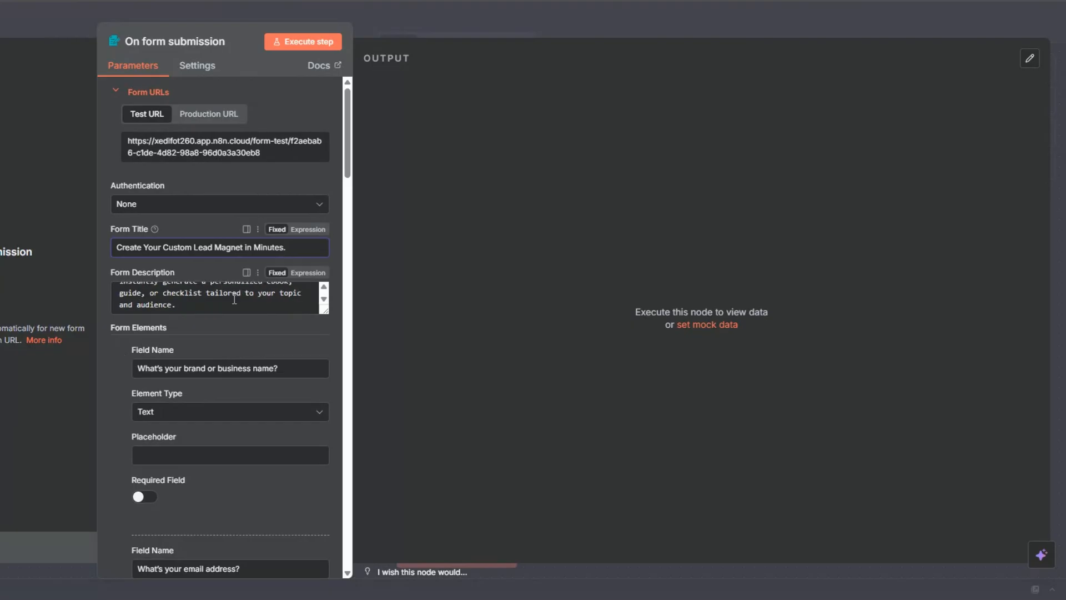
{"action": "scroll", "coordinate": [209, 207], "scroll_direction": "down", "scroll_amount": 4}
{"action": "scroll", "coordinate": [209, 208], "scroll_direction": "down", "scroll_amount": 5}
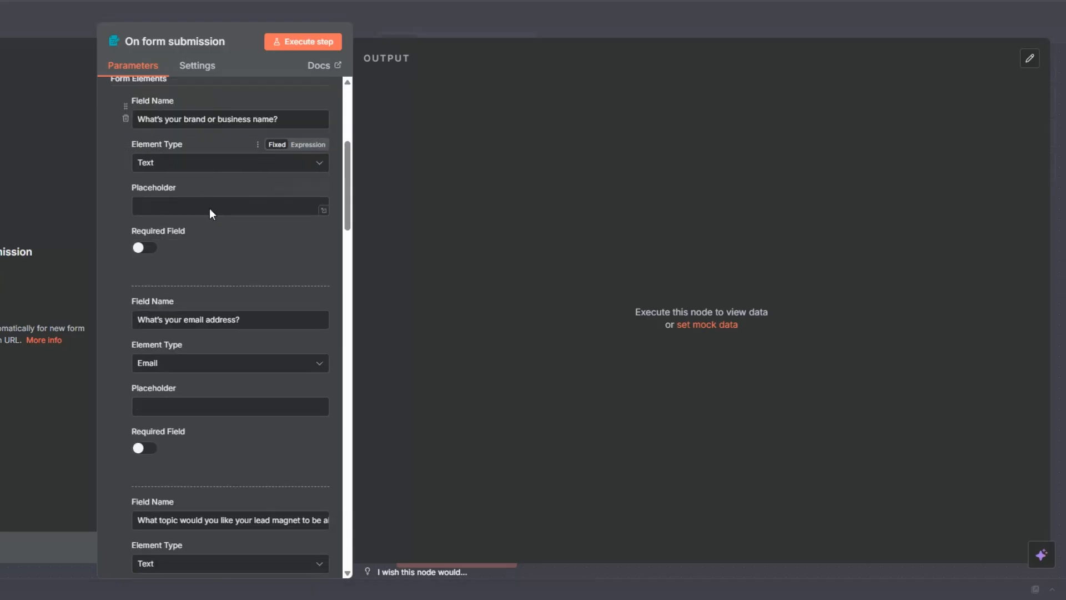
{"action": "scroll", "coordinate": [217, 244], "scroll_direction": "up", "scroll_amount": 6}
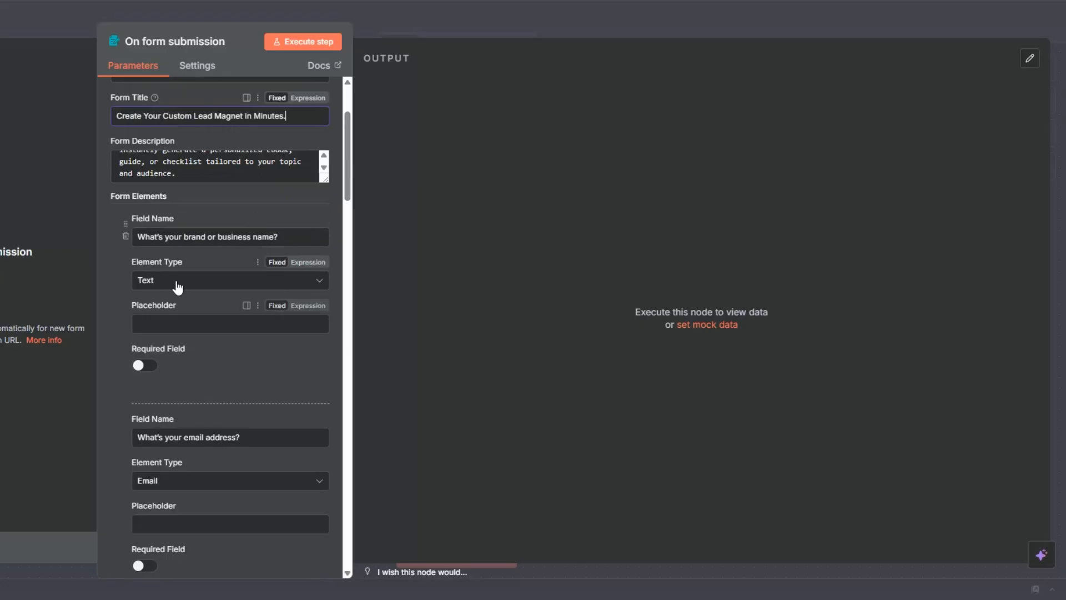
Make the brand name, email address and lead magnet topic fields required
{"action": "scroll", "coordinate": [182, 287], "scroll_direction": "down", "scroll_amount": 3}
{"action": "left_click", "coordinate": [141, 170]}
{"action": "scroll", "coordinate": [192, 180], "scroll_direction": "down", "scroll_amount": 1}
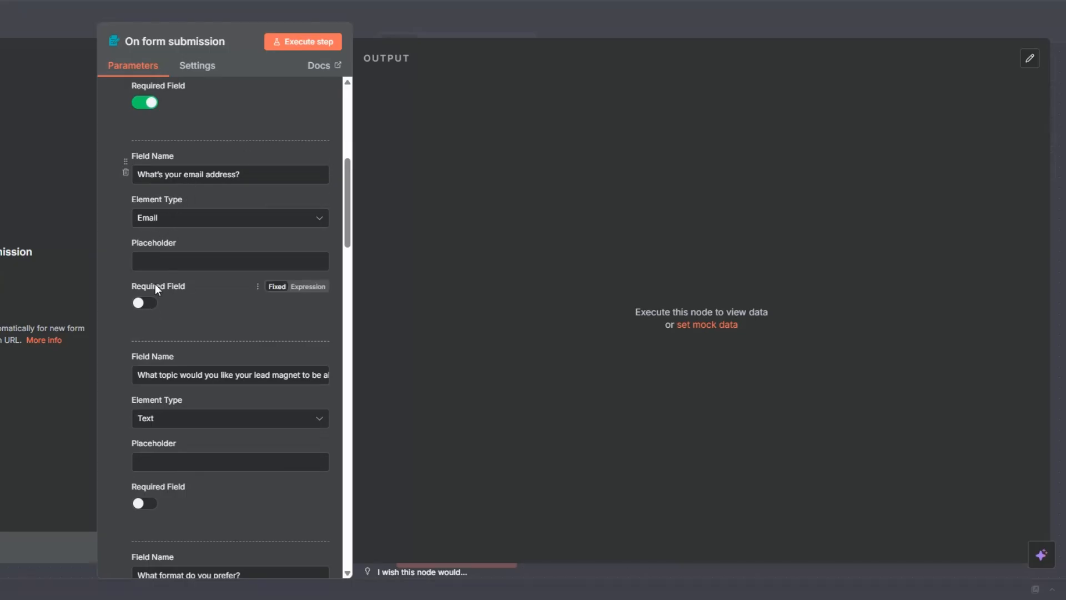
{"action": "left_click", "coordinate": [140, 304]}
{"action": "scroll", "coordinate": [174, 228], "scroll_direction": "down", "scroll_amount": 3}
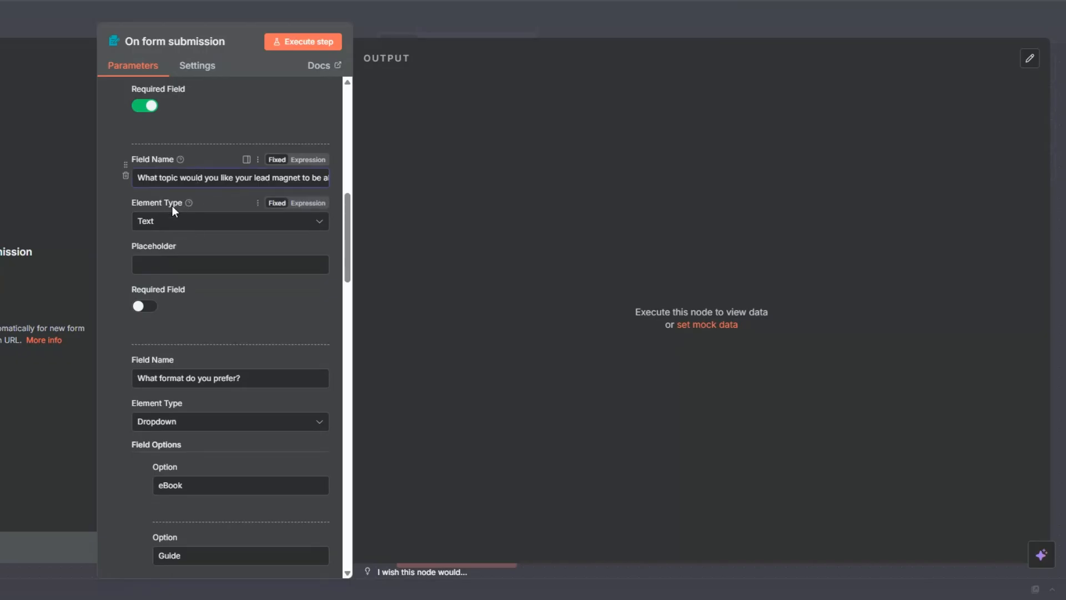
{"action": "scroll", "coordinate": [161, 228], "scroll_direction": "down", "scroll_amount": 3}
{"action": "left_click", "coordinate": [146, 175]}
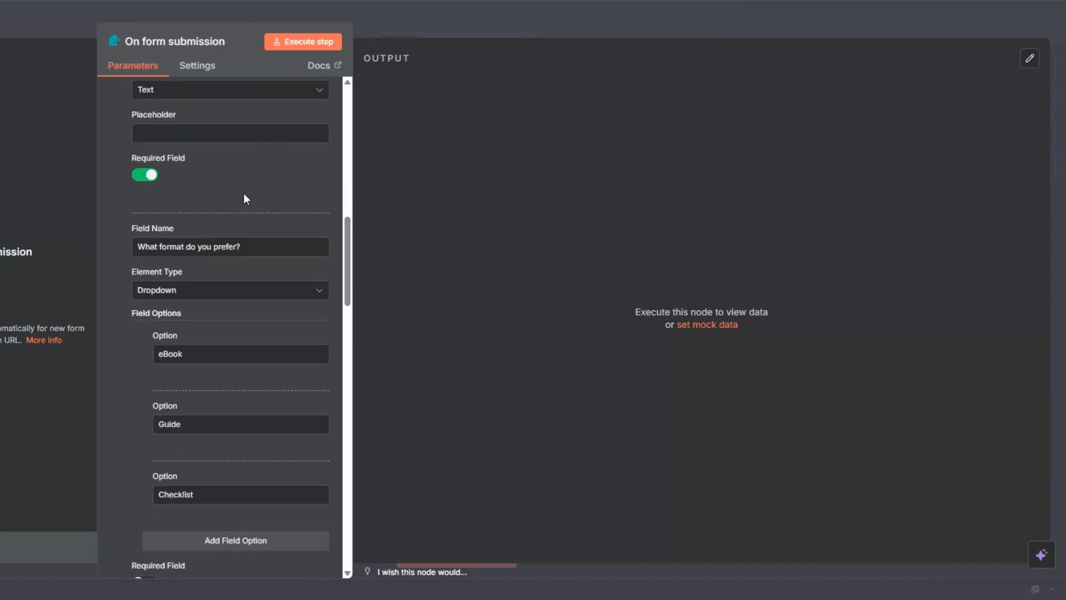
Review the options of the preferred format and target audience dropdown fields
{"action": "scroll", "coordinate": [244, 194], "scroll_direction": "down", "scroll_amount": 1}
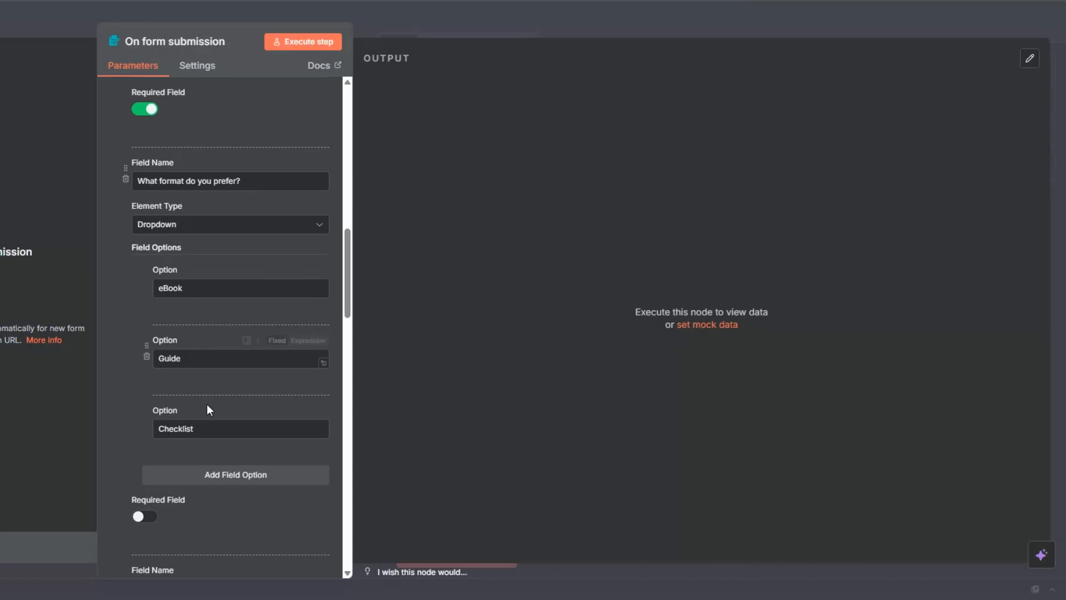
{"action": "left_click", "coordinate": [198, 285]}
{"action": "left_click", "coordinate": [201, 357]}
{"action": "left_click", "coordinate": [209, 432]}
{"action": "scroll", "coordinate": [212, 288], "scroll_direction": "down", "scroll_amount": 7}
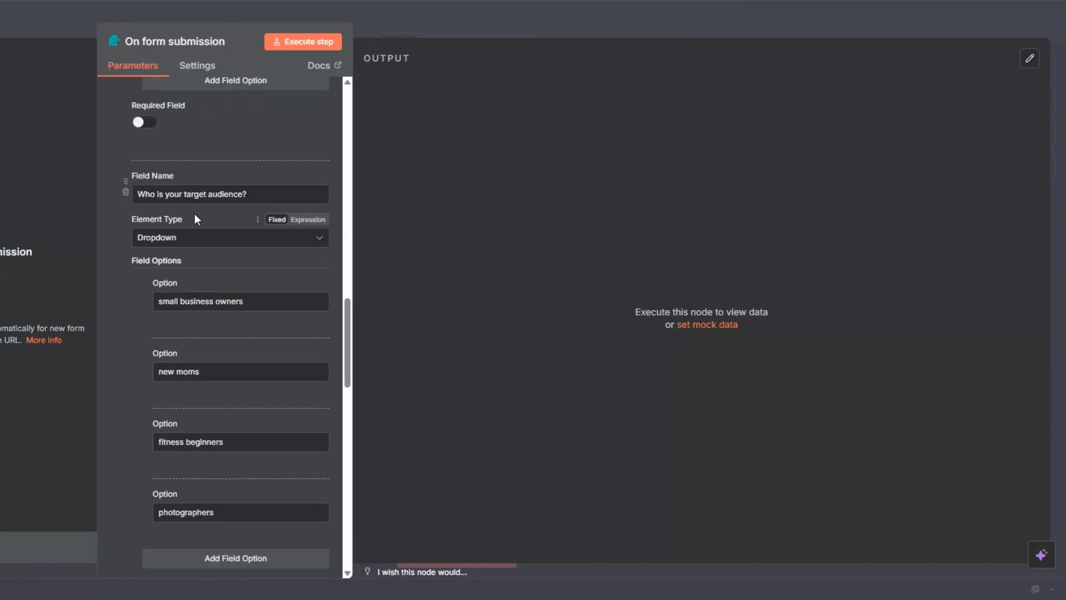
{"action": "scroll", "coordinate": [194, 215], "scroll_direction": "down", "scroll_amount": 1}
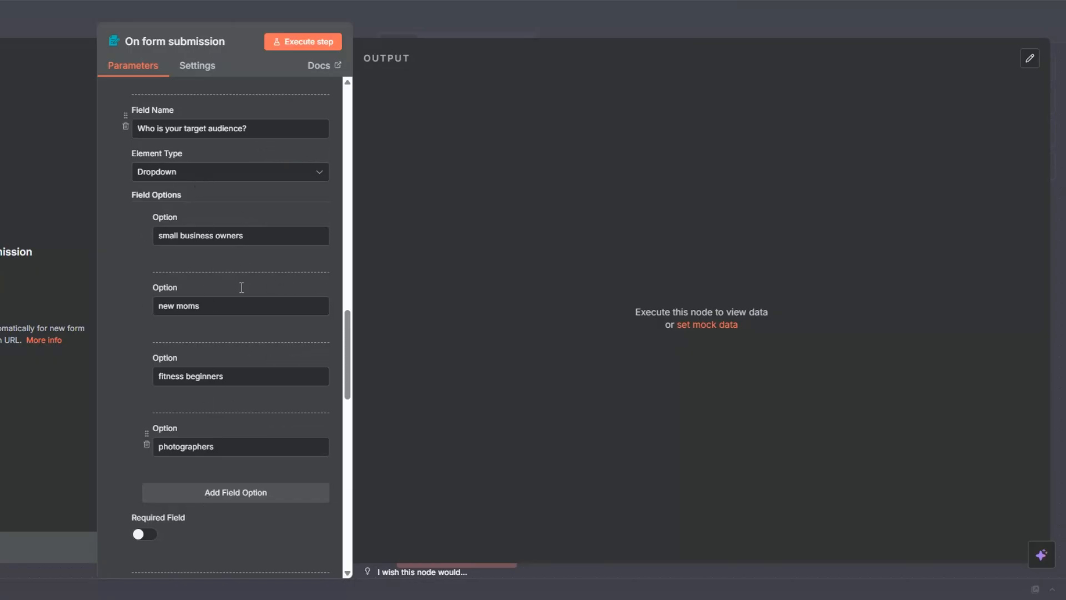
{"action": "left_click", "coordinate": [233, 315]}
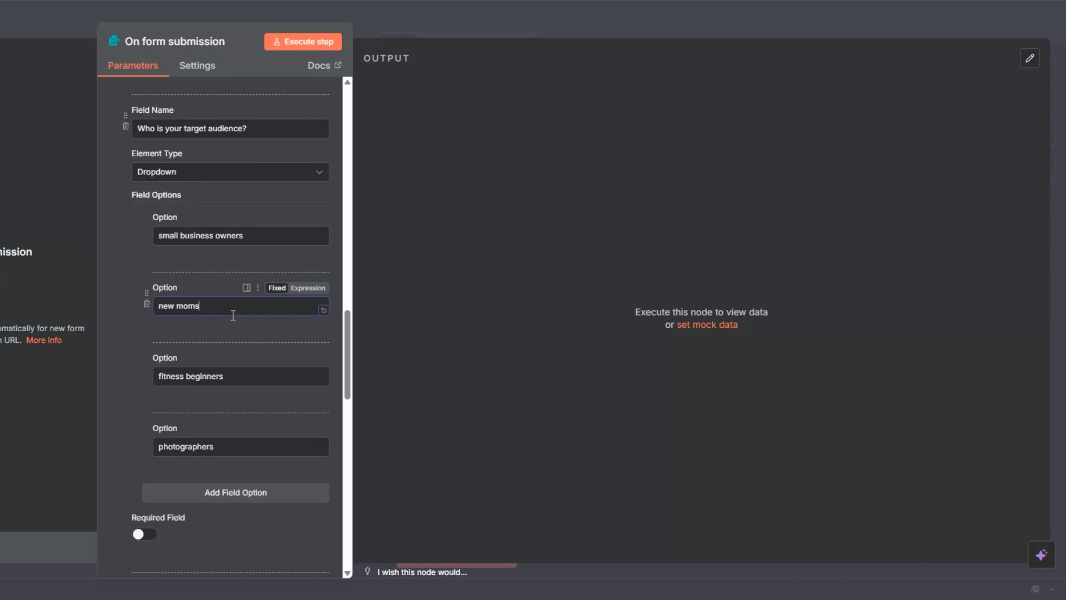
{"action": "left_click", "coordinate": [233, 376]}
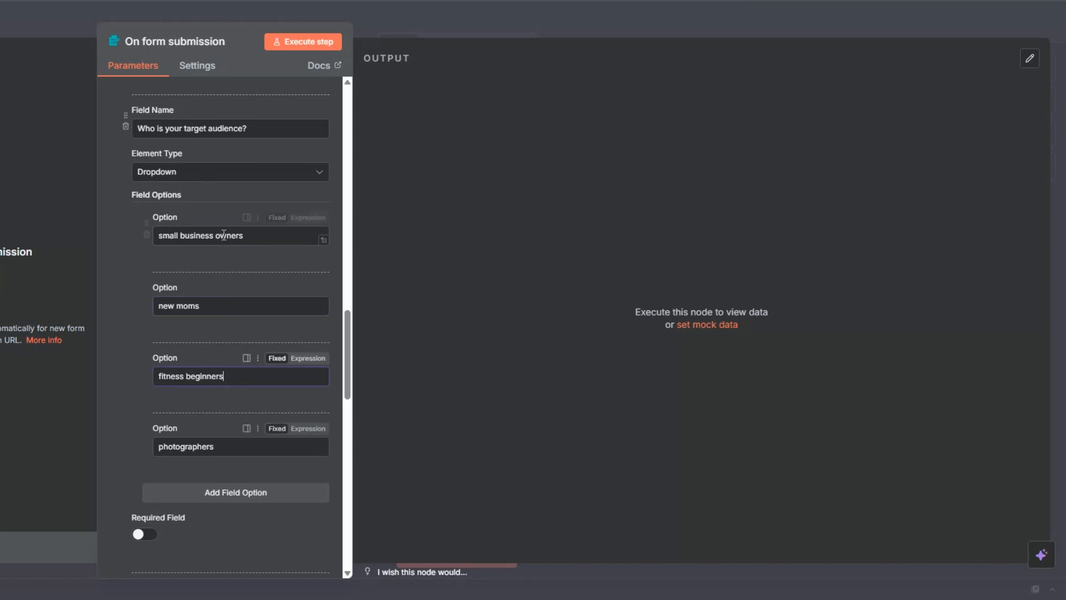
Rename the writing tone field to "What's your preferred tone/style of writing?" and review its dropdown options
{"action": "scroll", "coordinate": [222, 234], "scroll_direction": "down", "scroll_amount": 7}
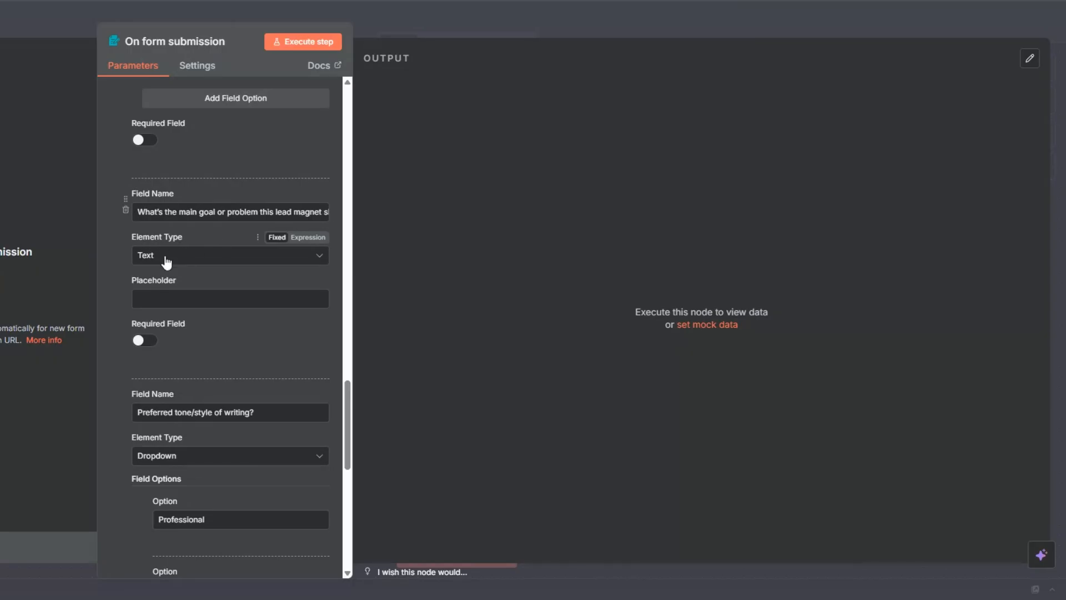
{"action": "scroll", "coordinate": [177, 239], "scroll_direction": "down", "scroll_amount": 5}
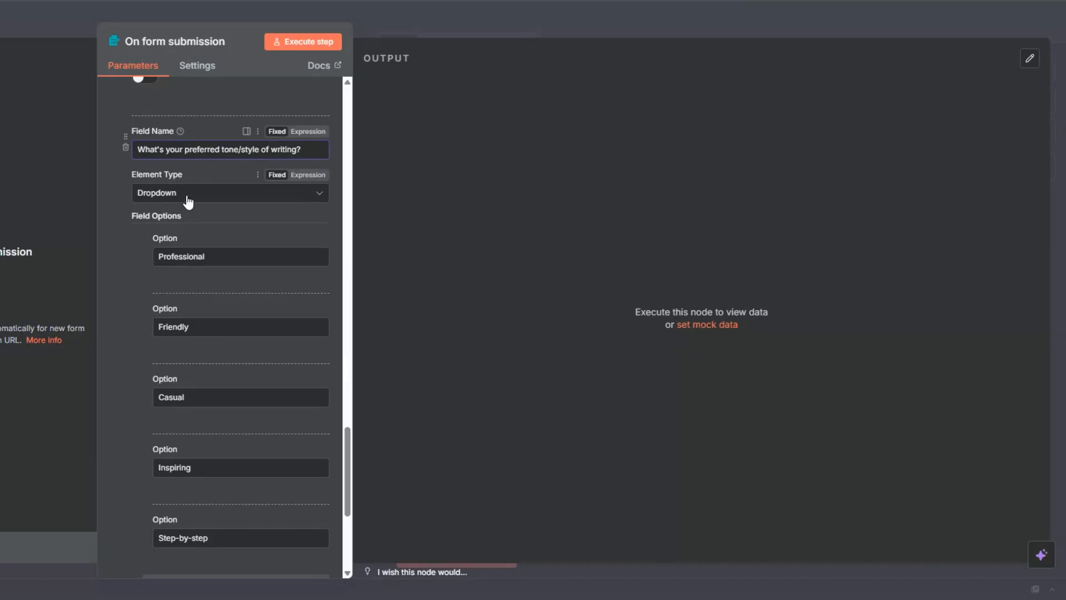
{"action": "scroll", "coordinate": [222, 233], "scroll_direction": "down", "scroll_amount": 2}
{"action": "scroll", "coordinate": [246, 254], "scroll_direction": "up", "scroll_amount": 1}
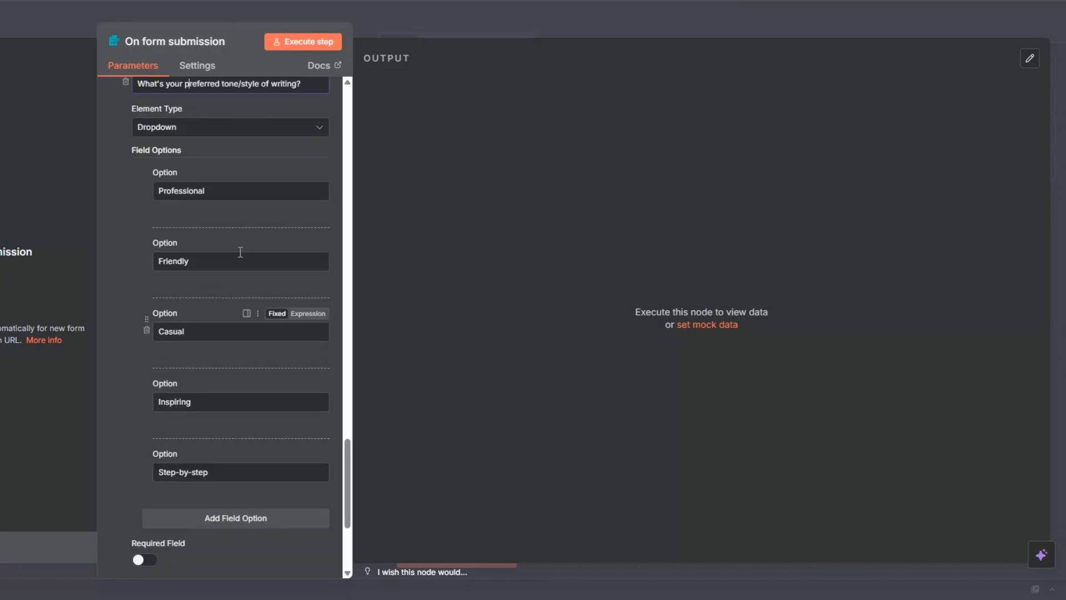
{"action": "left_click", "coordinate": [218, 400]}
{"action": "left_click", "coordinate": [229, 473]}
{"action": "scroll", "coordinate": [231, 315], "scroll_direction": "down", "scroll_amount": 4}
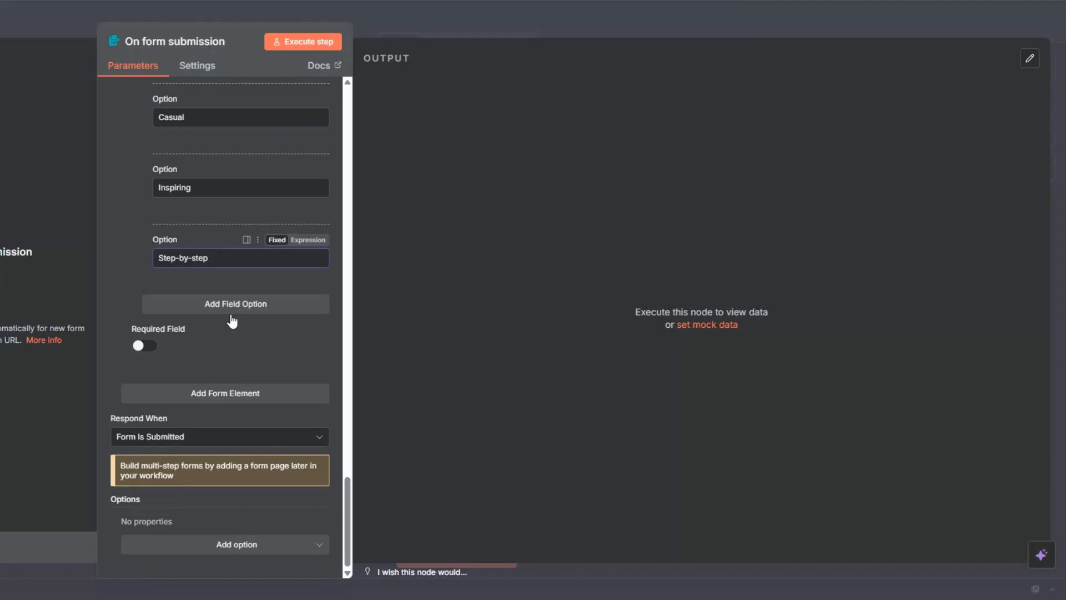
Execute the form trigger and look over the title, description and questions of the test form
{"action": "left_click", "coordinate": [304, 50]}
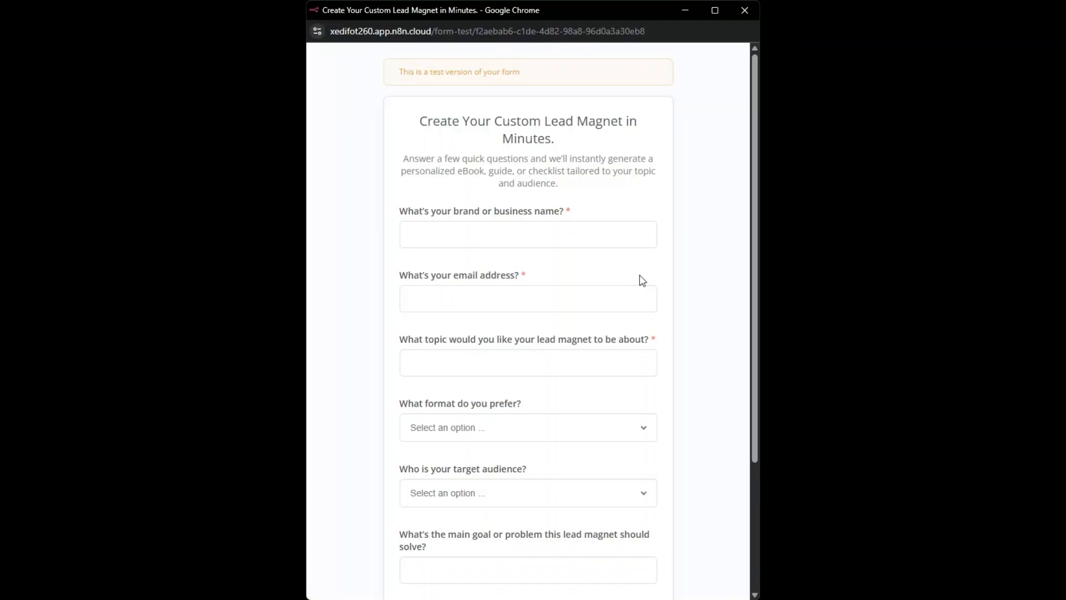
{"action": "left_click_drag", "start_coordinate": [426, 118], "coordinate": [576, 138]}
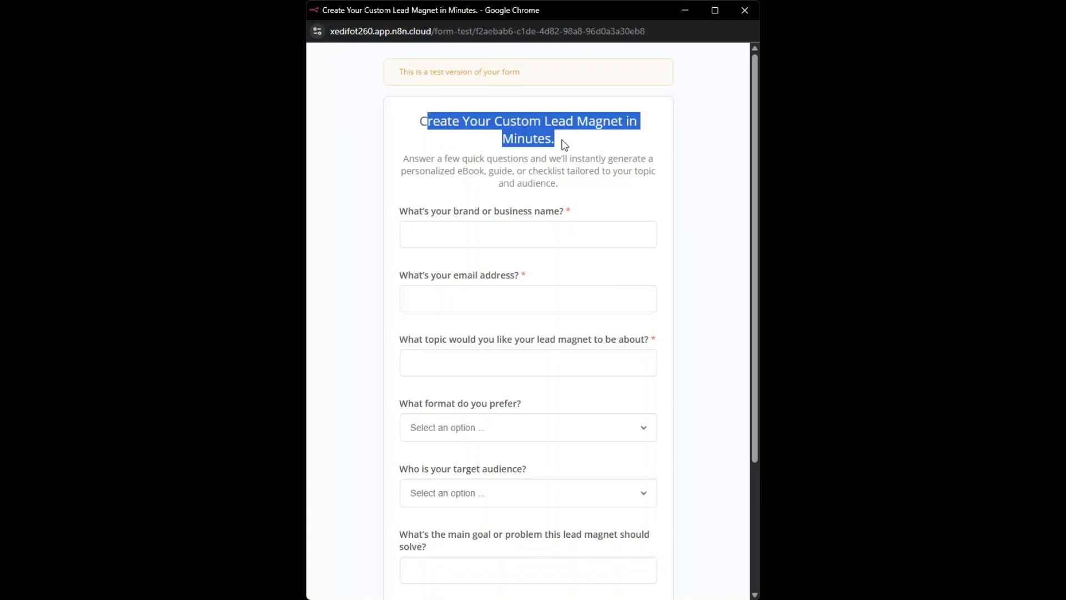
{"action": "left_click", "coordinate": [572, 173]}
{"action": "left_click_drag", "start_coordinate": [443, 160], "coordinate": [573, 200]}
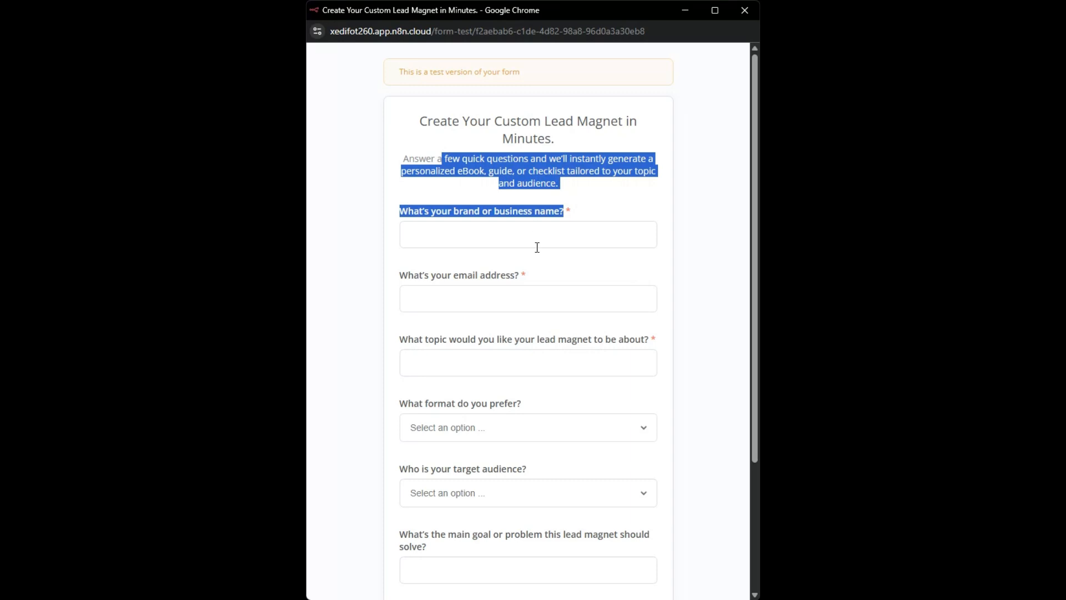
{"action": "scroll", "coordinate": [536, 260], "scroll_direction": "down", "scroll_amount": 4}
{"action": "scroll", "coordinate": [535, 261], "scroll_direction": "up", "scroll_amount": 3}
Fill in the brand name Luxe Automation, the contact's email address and the topic "Mastering Productivity with AI Tools"
{"action": "left_click", "coordinate": [458, 187]}
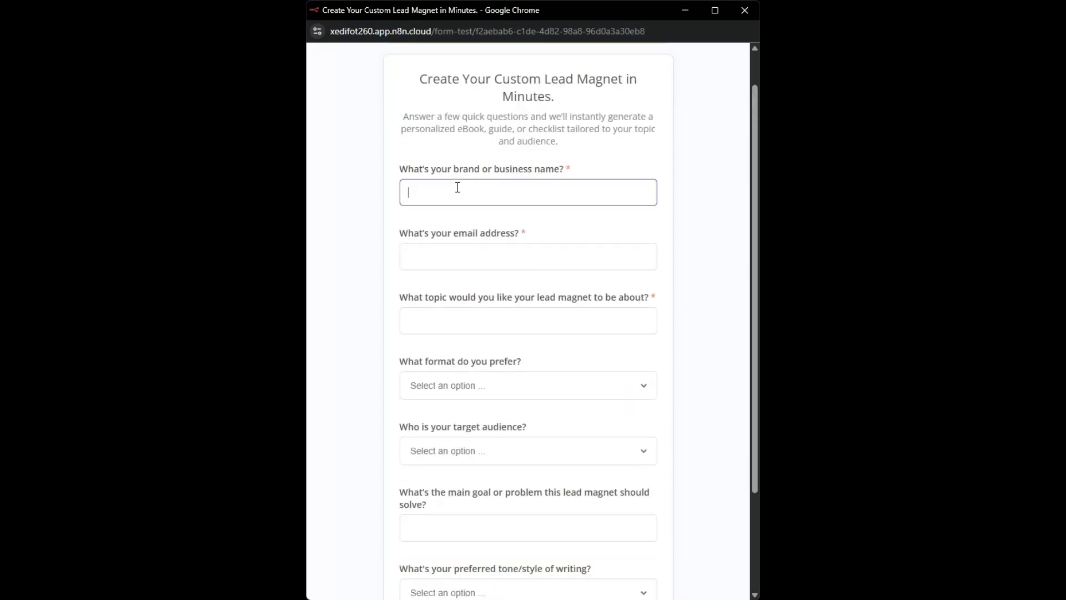
{"action": "type", "text": "Luxe Automation"}
{"action": "left_click", "coordinate": [458, 254]}
{"action": "left_click", "coordinate": [520, 295]}
{"action": "left_click", "coordinate": [500, 312]}
{"action": "type", "text": "Mastering Productivity with AI Tools"}
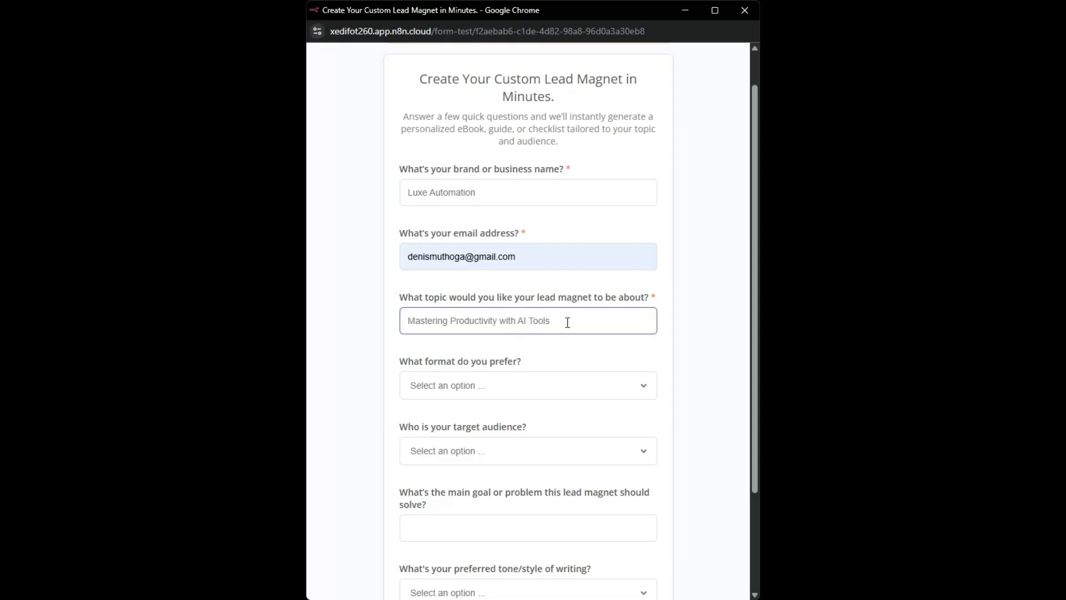
Choose eBook as the preferred format and small business owners as the target audience
{"action": "scroll", "coordinate": [559, 278], "scroll_direction": "down", "scroll_amount": 2}
{"action": "left_click", "coordinate": [502, 262]}
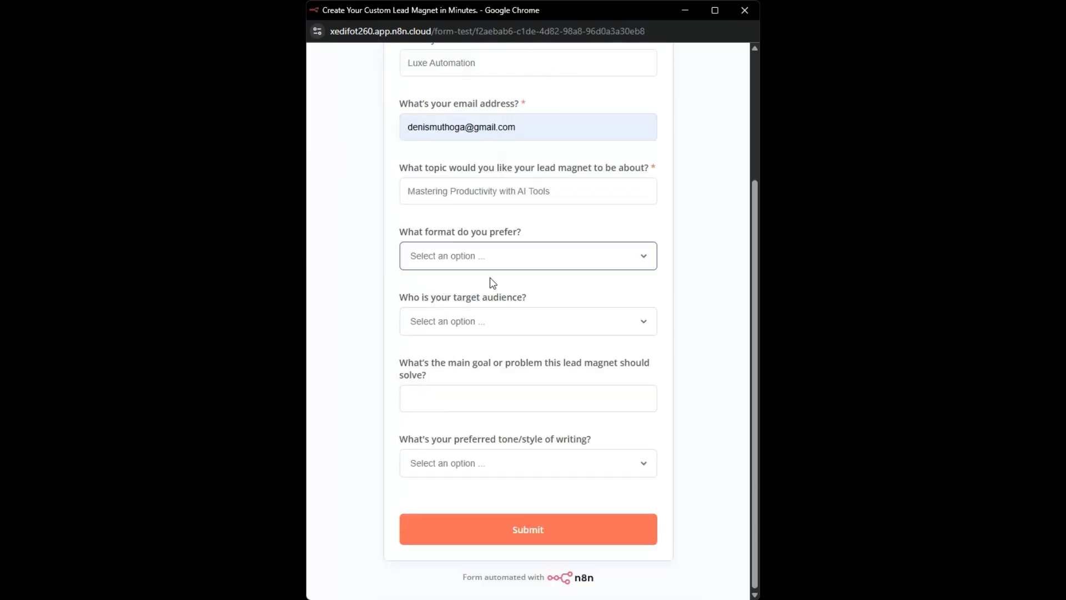
{"action": "left_click", "coordinate": [443, 293]}
{"action": "key", "text": "Tab"}
{"action": "left_click", "coordinate": [454, 365]}
Enter "To educate the audience on a topic in depth, build authority, and position yourself as the go-to expert." as the main goal
{"action": "left_click", "coordinate": [463, 397]}
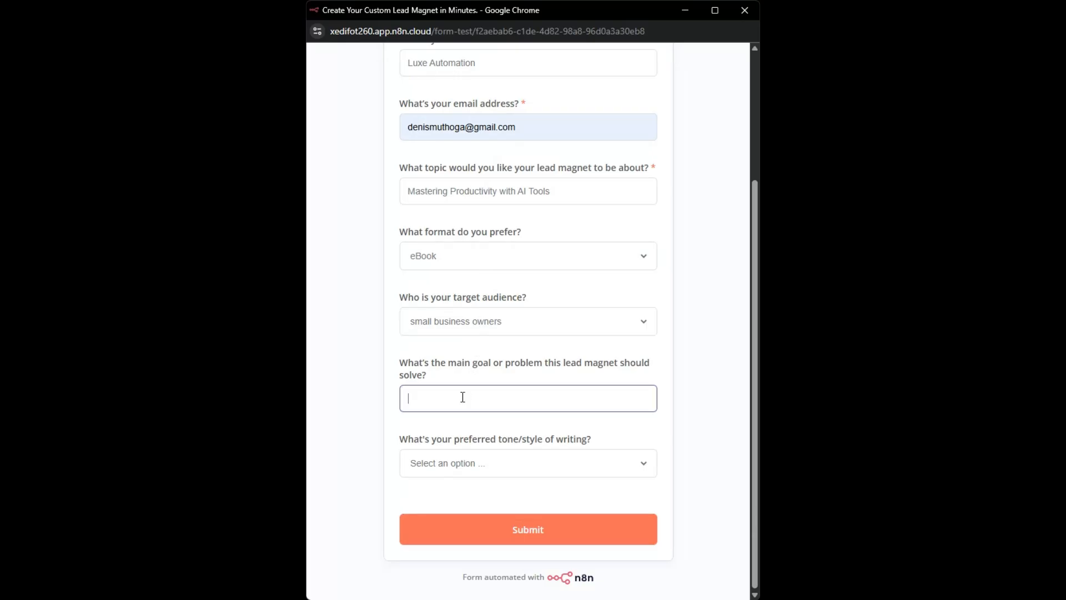
{"action": "type", "text": "To educate the audience on a topic in depth, build authority, and position yourself as the go-to expert."}
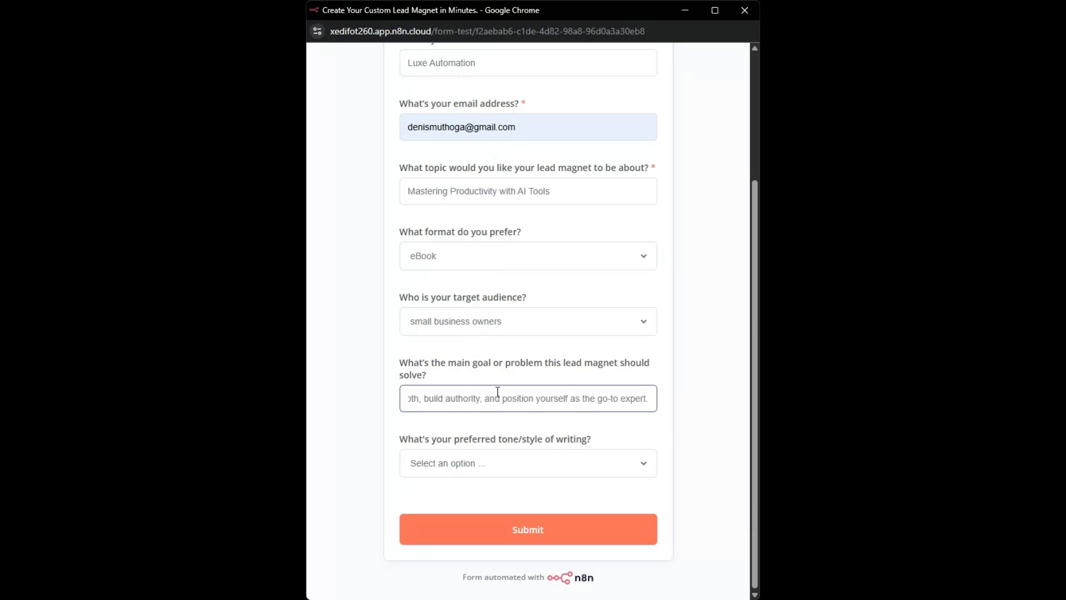
{"action": "left_click", "coordinate": [381, 362]}
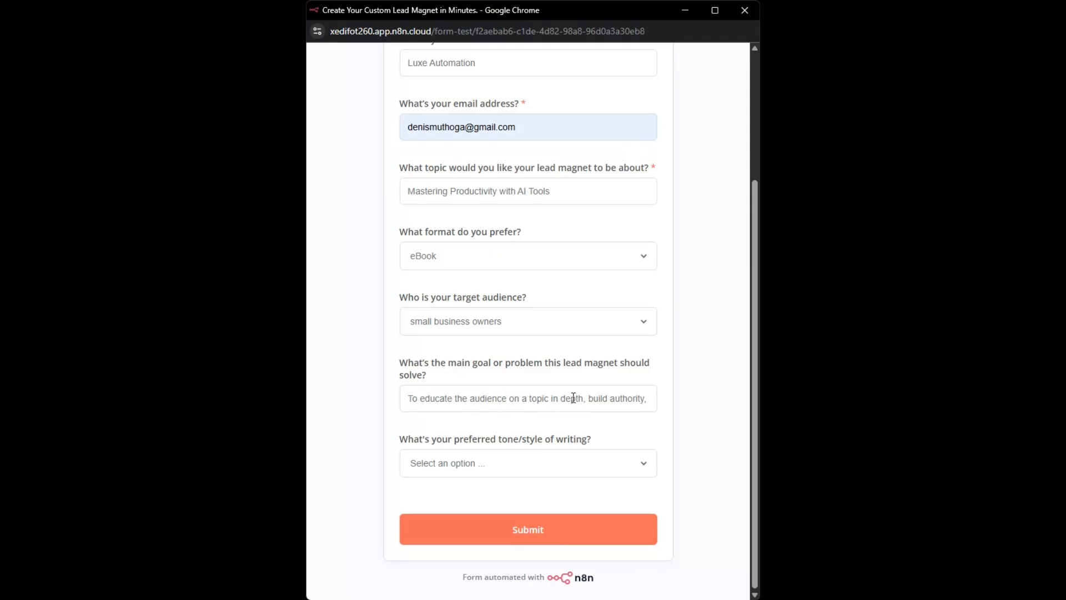
{"action": "left_click", "coordinate": [601, 402]}
{"action": "key", "text": "End"}
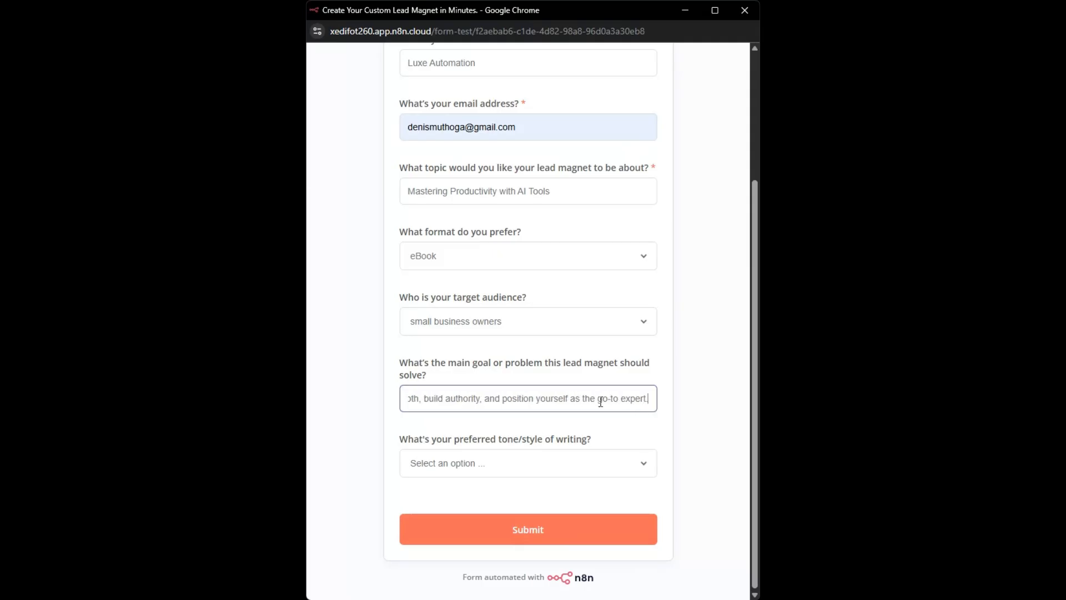
Choose Professional as the preferred writing tone and submit the test form
{"action": "left_click", "coordinate": [535, 469]}
{"action": "left_click", "coordinate": [493, 499]}
{"action": "left_click", "coordinate": [523, 536]}
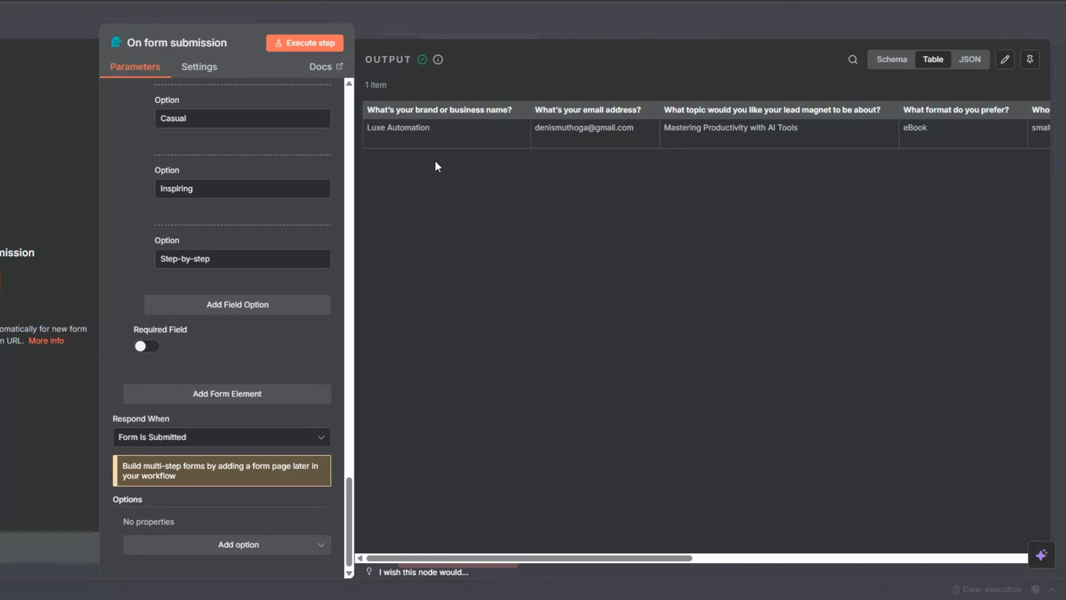
Check the submitted form answers in the output's schema view and return to the workflow canvas
{"action": "left_click", "coordinate": [892, 61]}
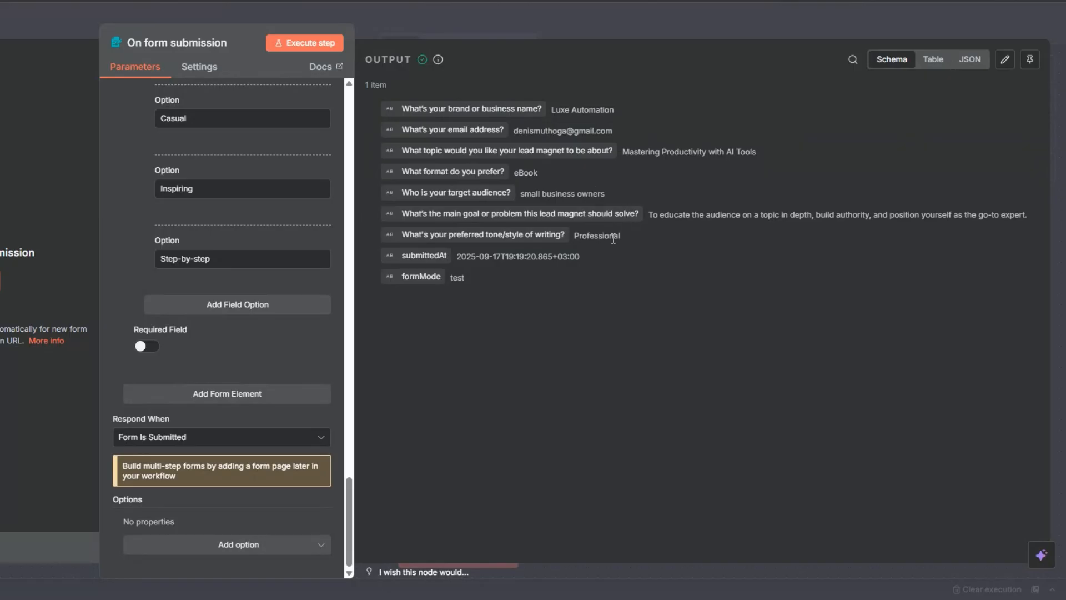
{"action": "key", "text": "Escape"}
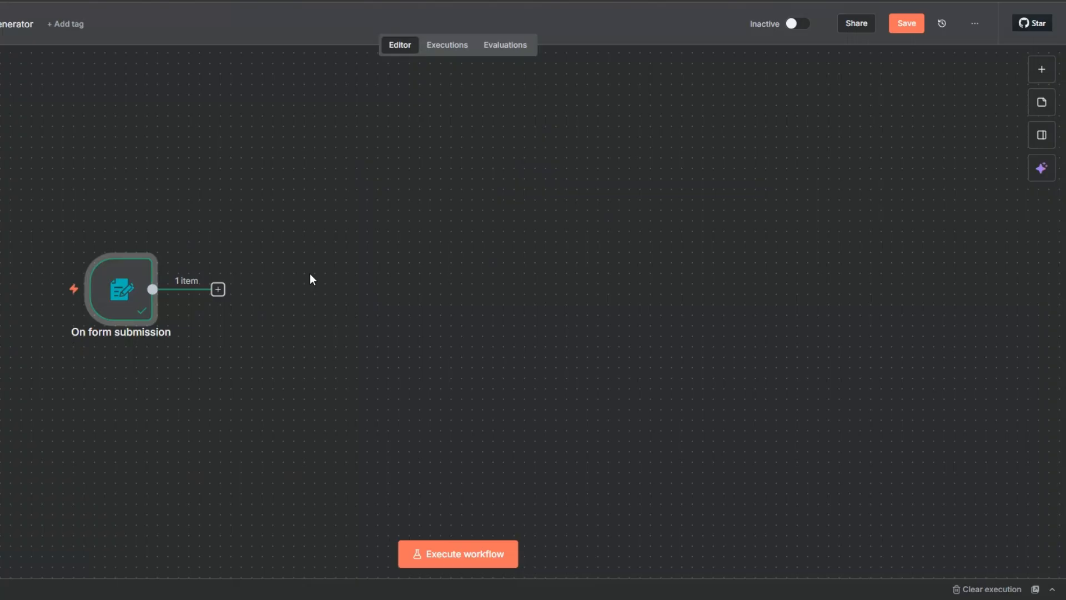
Pin the form submission node's output data and move the node further left on the canvas
{"action": "right_click", "coordinate": [120, 304]}
{"action": "left_click", "coordinate": [164, 404]}
{"action": "left_click_drag", "start_coordinate": [96, 296], "coordinate": [11, 291]}
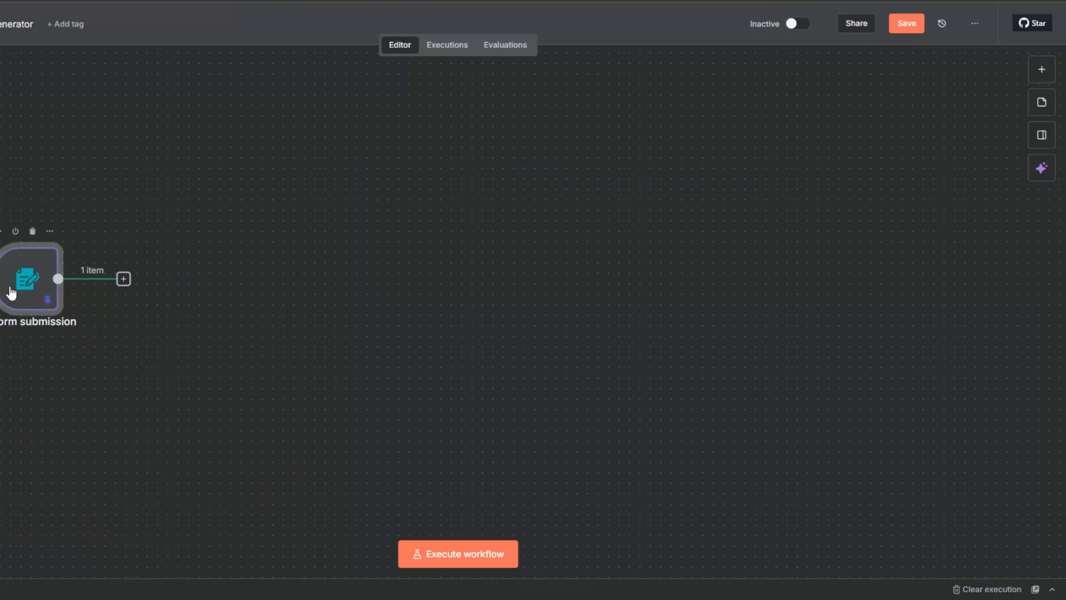
Save the workflow and add a Wait node after the form submission node
{"action": "left_click", "coordinate": [907, 23]}
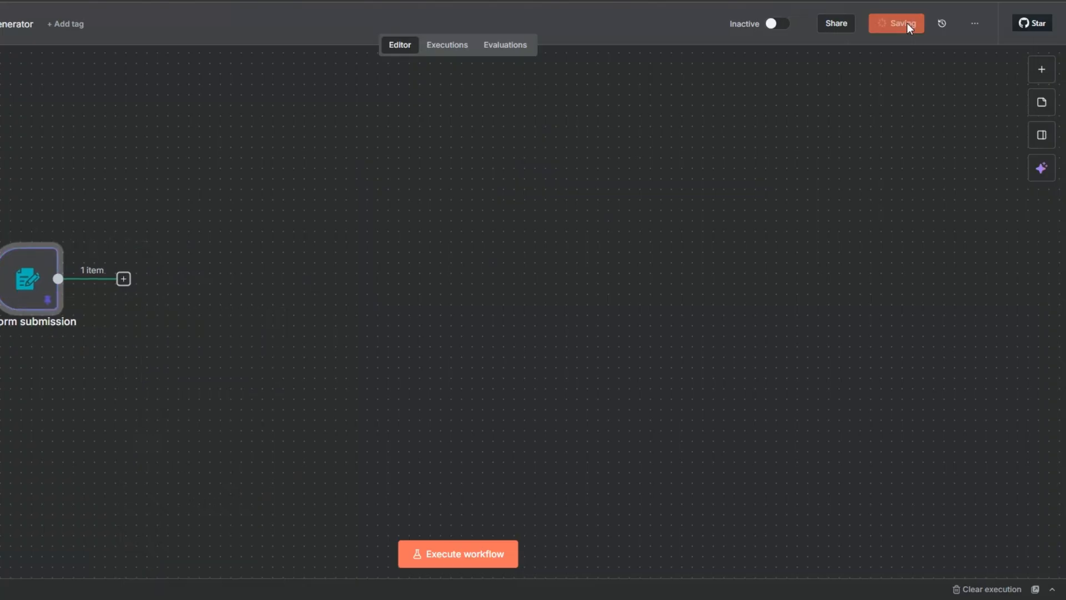
{"action": "left_click", "coordinate": [124, 279]}
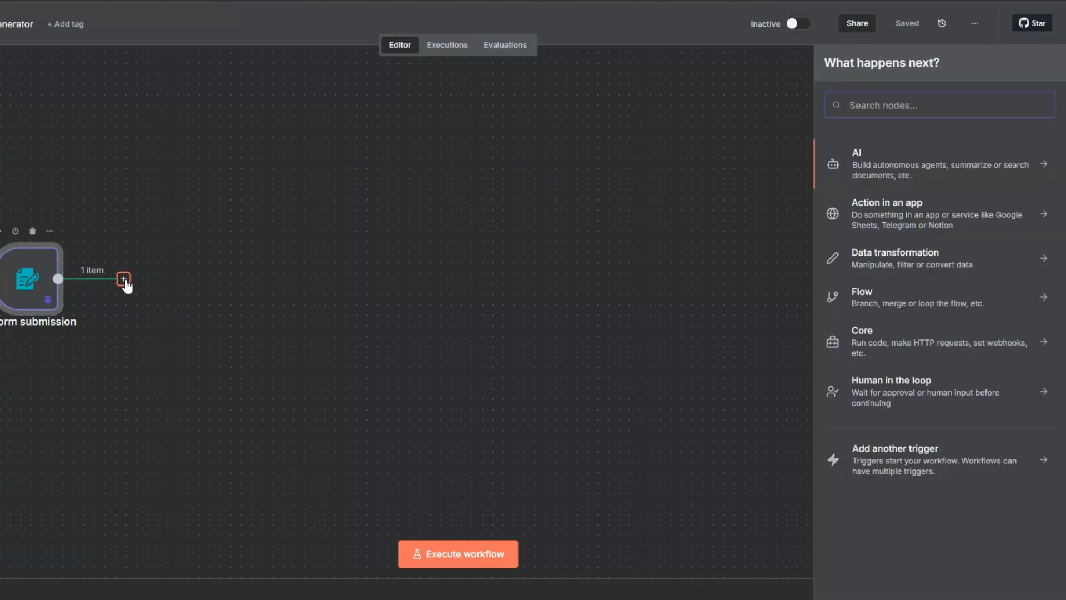
{"action": "type", "text": "wait"}
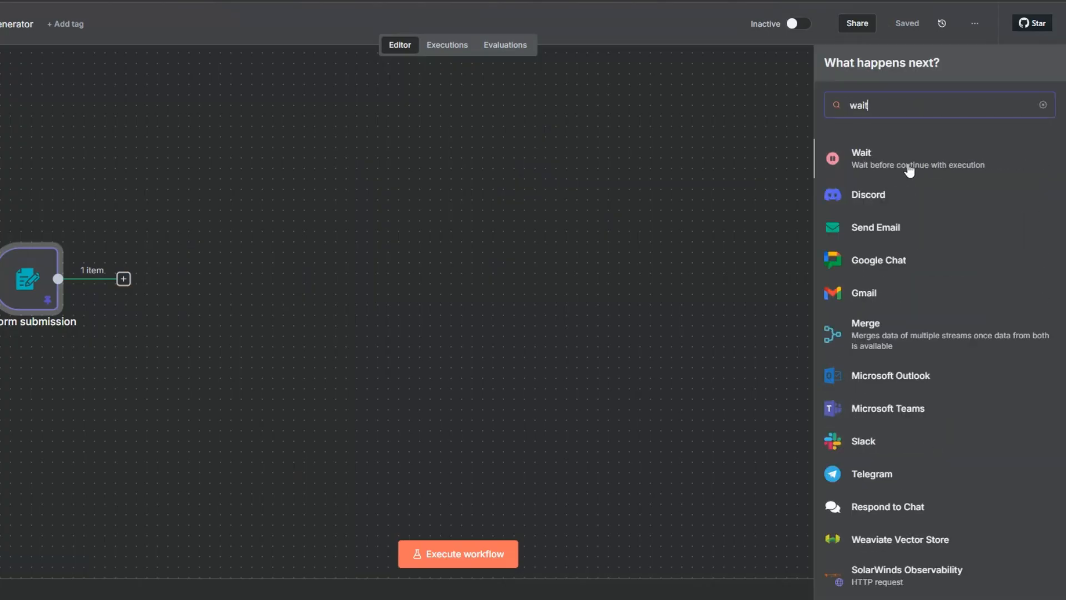
{"action": "left_click", "coordinate": [854, 167]}
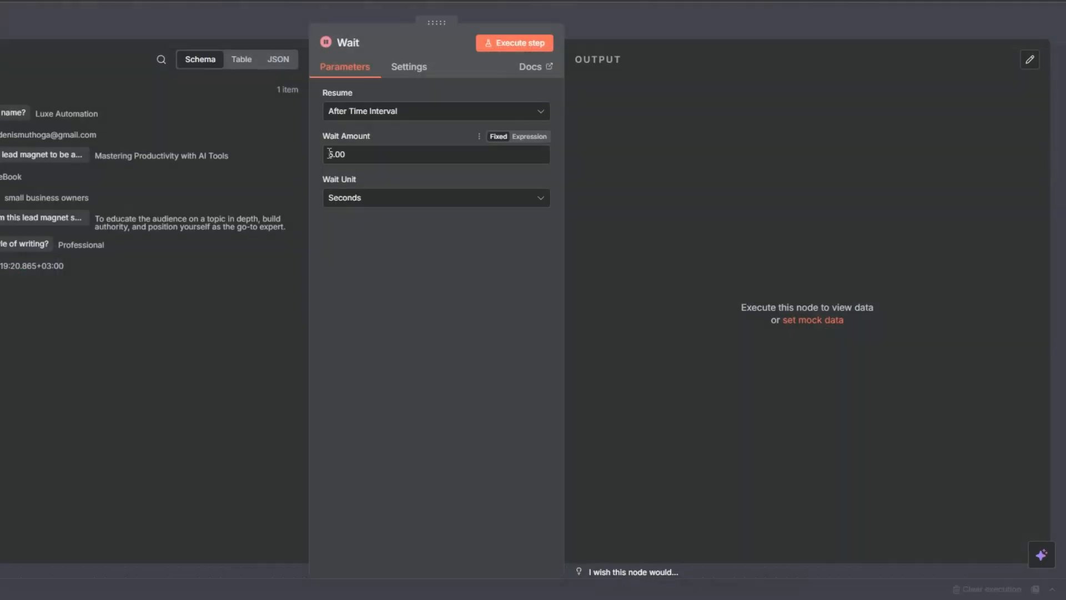
Review the Wait node's time interval amount and execute the node
{"action": "left_click", "coordinate": [330, 154]}
{"action": "key", "text": "Escape"}
{"action": "left_click", "coordinate": [132, 230]}
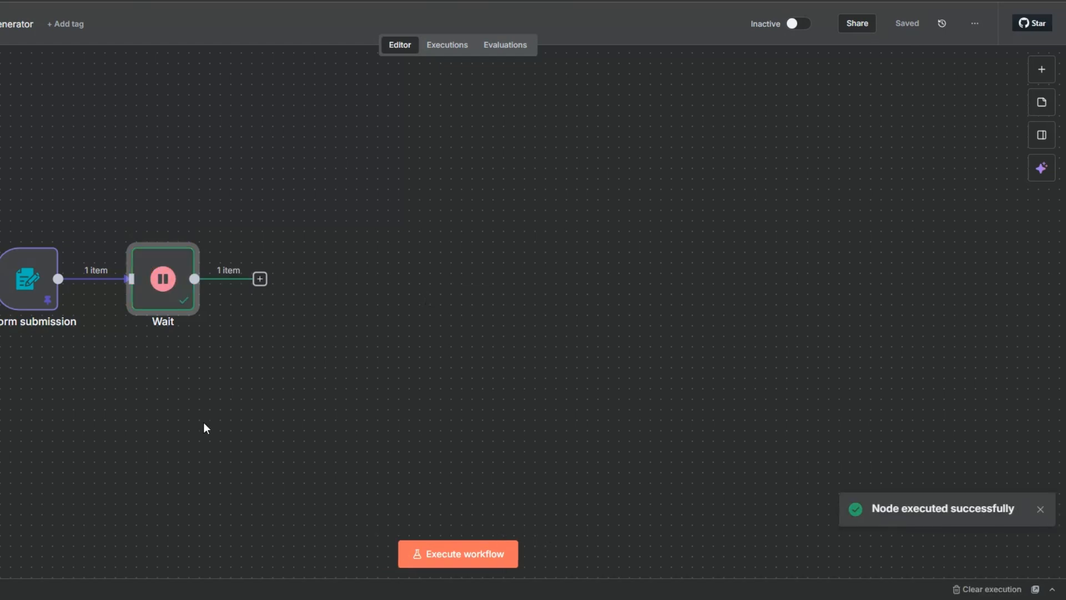
Add an Edit Fields (Set) node after the Wait node
{"action": "scroll", "coordinate": [195, 389], "scroll_direction": "up", "scroll_amount": 1}
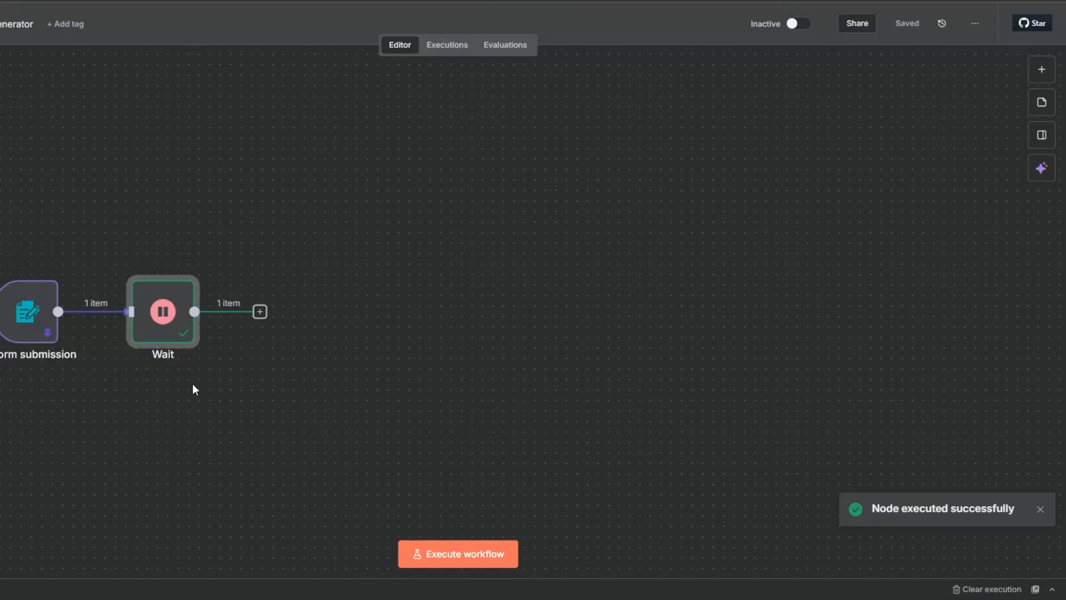
{"action": "scroll", "coordinate": [165, 381], "scroll_direction": "right", "scroll_amount": 2}
{"action": "left_click", "coordinate": [203, 317]}
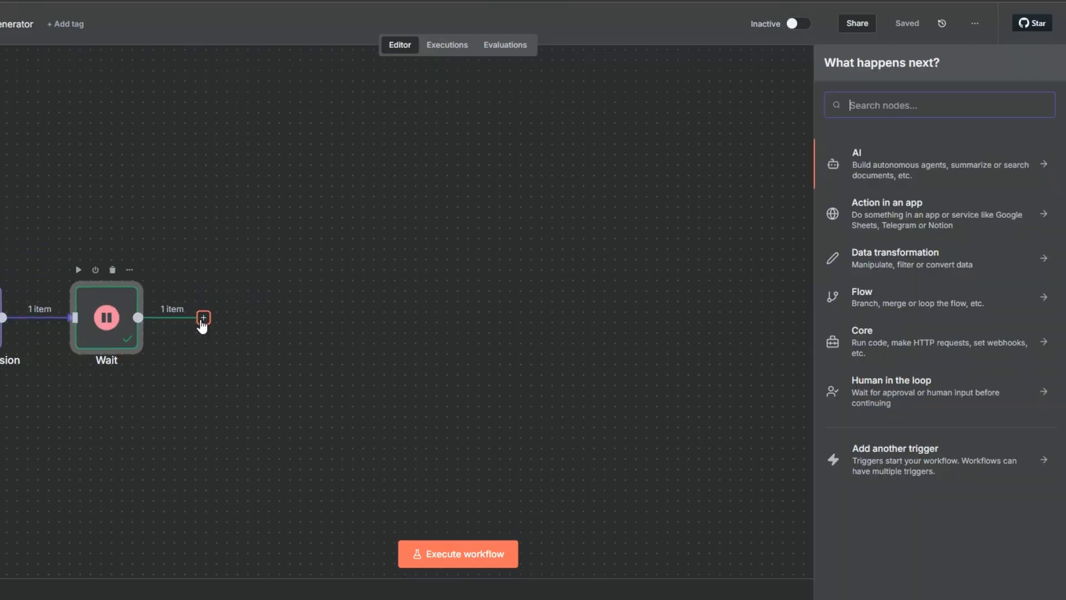
{"action": "type", "text": "edit"}
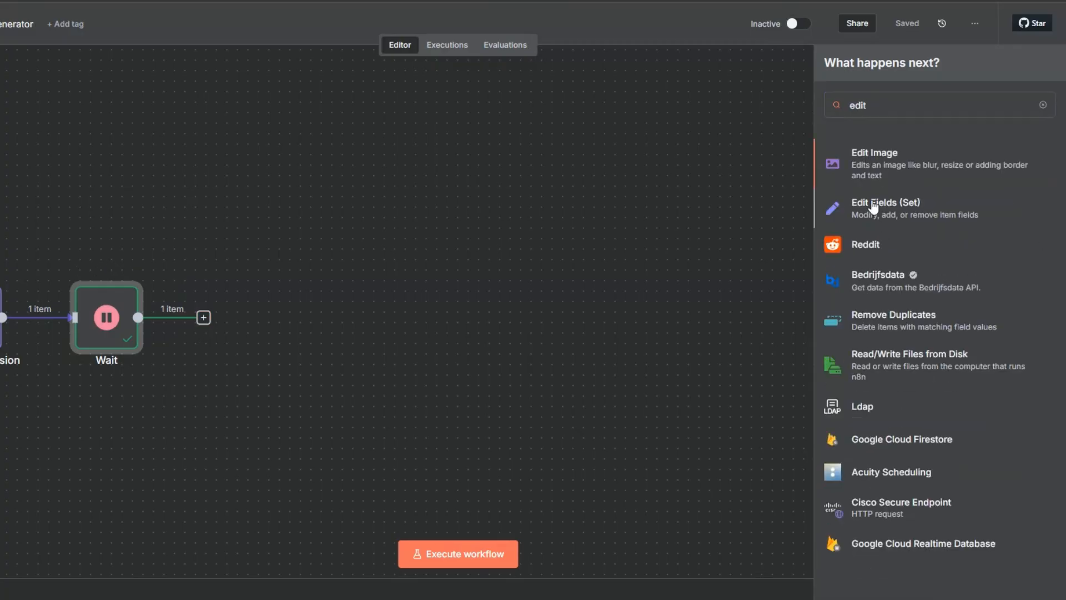
{"action": "left_click", "coordinate": [874, 207]}
Map the brand question to a string field named "business name" and the email question to one named "email address"
{"action": "left_click_drag", "start_coordinate": [144, 113], "coordinate": [546, 203]}
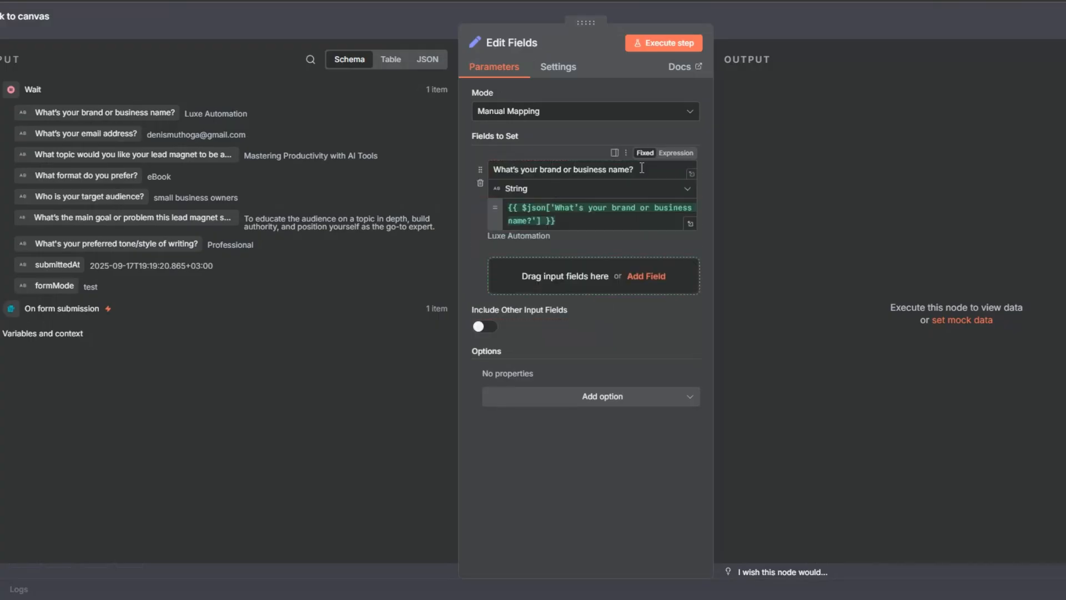
{"action": "type", "text": "busi"}
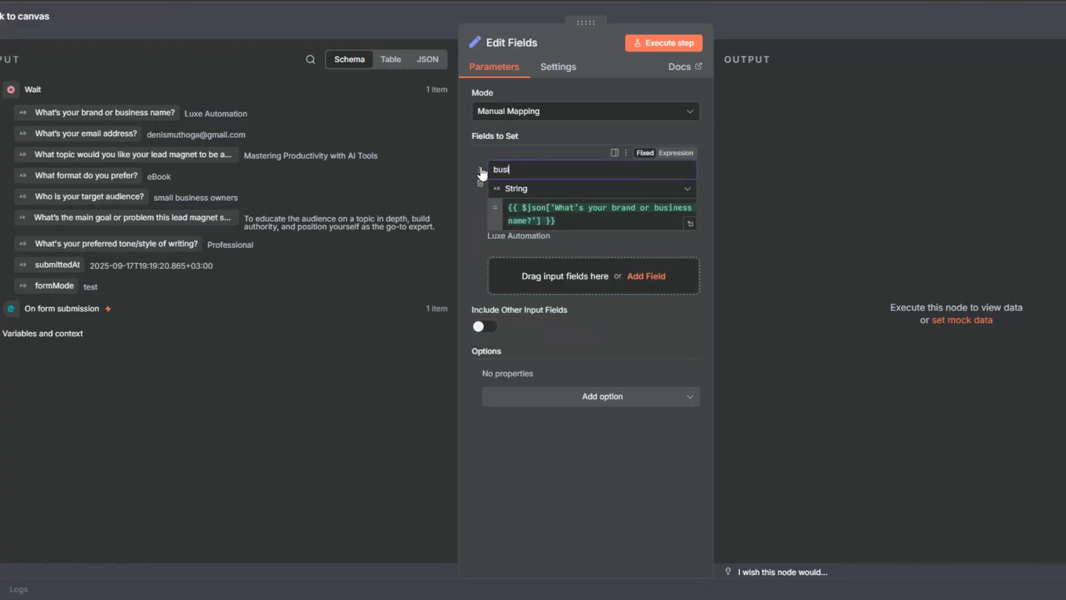
{"action": "type", "text": "ness name"}
{"action": "left_click_drag", "start_coordinate": [120, 136], "coordinate": [490, 267]}
{"action": "left_click", "coordinate": [599, 265]}
{"action": "key", "text": "BackSpace"}
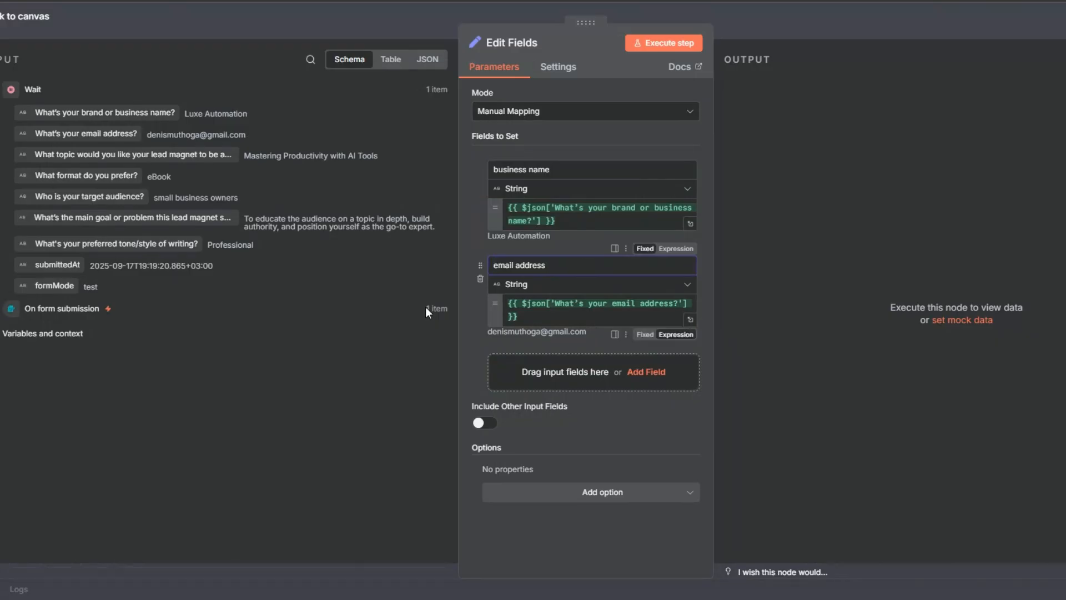
Map the lead magnet topic question to a field named "topic" and the preferred format question to one named "format"
{"action": "left_click_drag", "start_coordinate": [133, 156], "coordinate": [544, 364]}
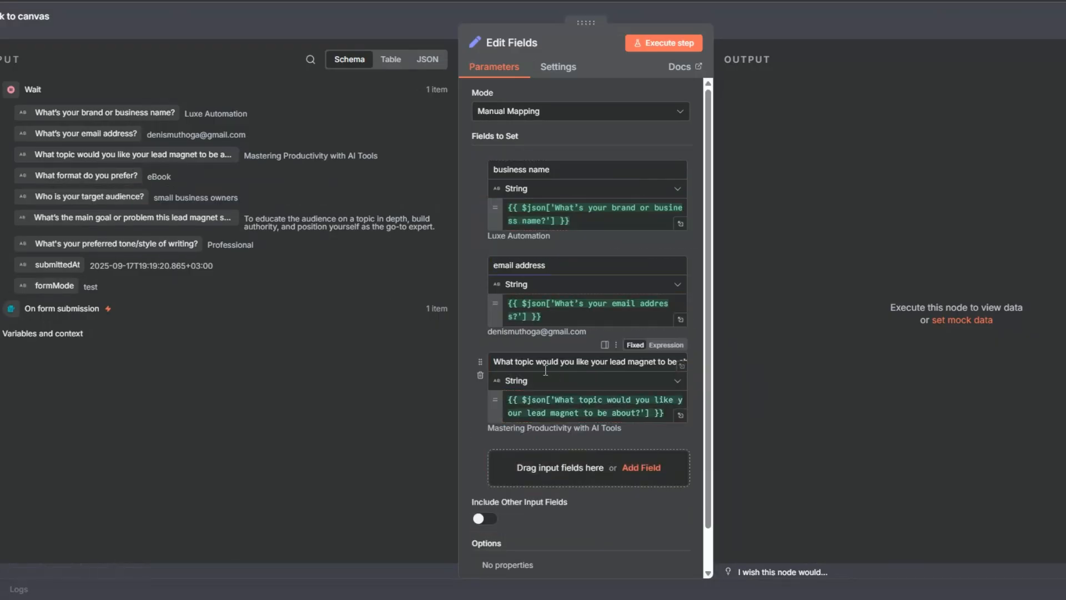
{"action": "triple_click", "coordinate": [543, 361]}
{"action": "type", "text": "topic"}
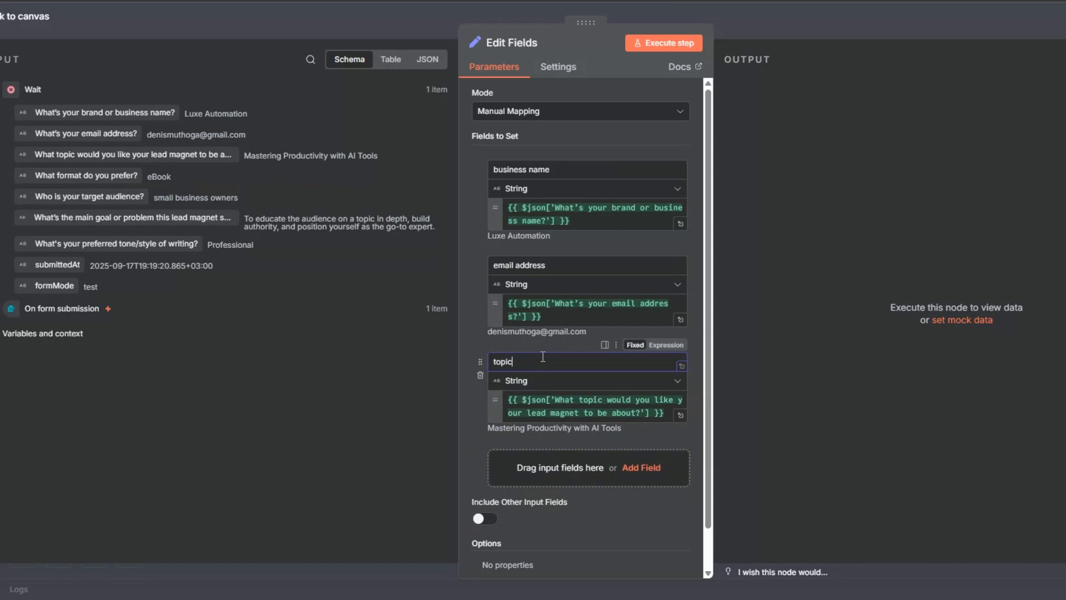
{"action": "scroll", "coordinate": [543, 357], "scroll_direction": "down", "scroll_amount": 1}
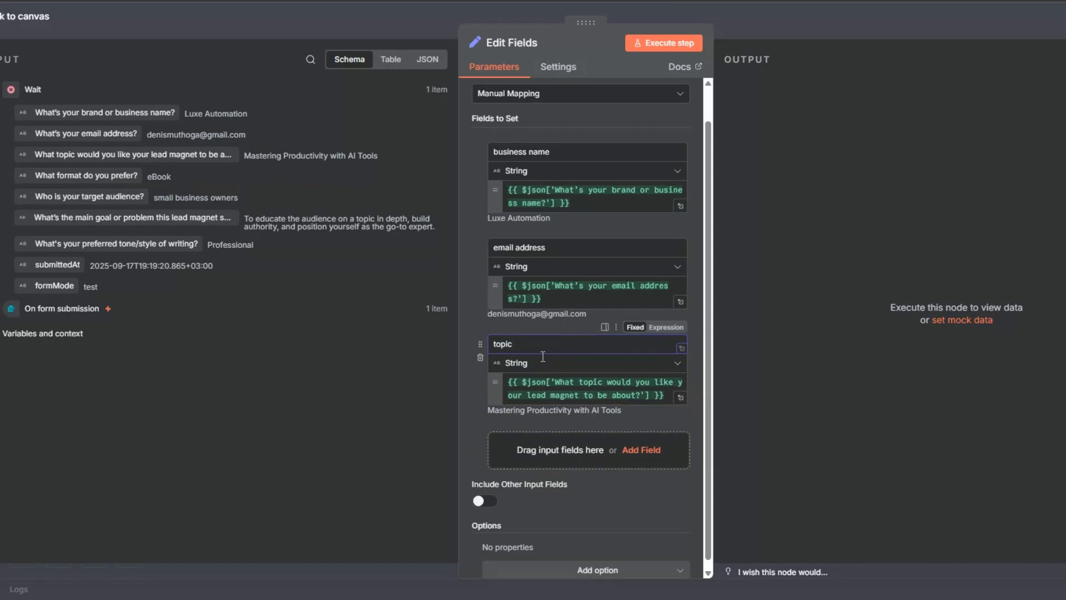
{"action": "left_click_drag", "start_coordinate": [100, 175], "coordinate": [497, 423]}
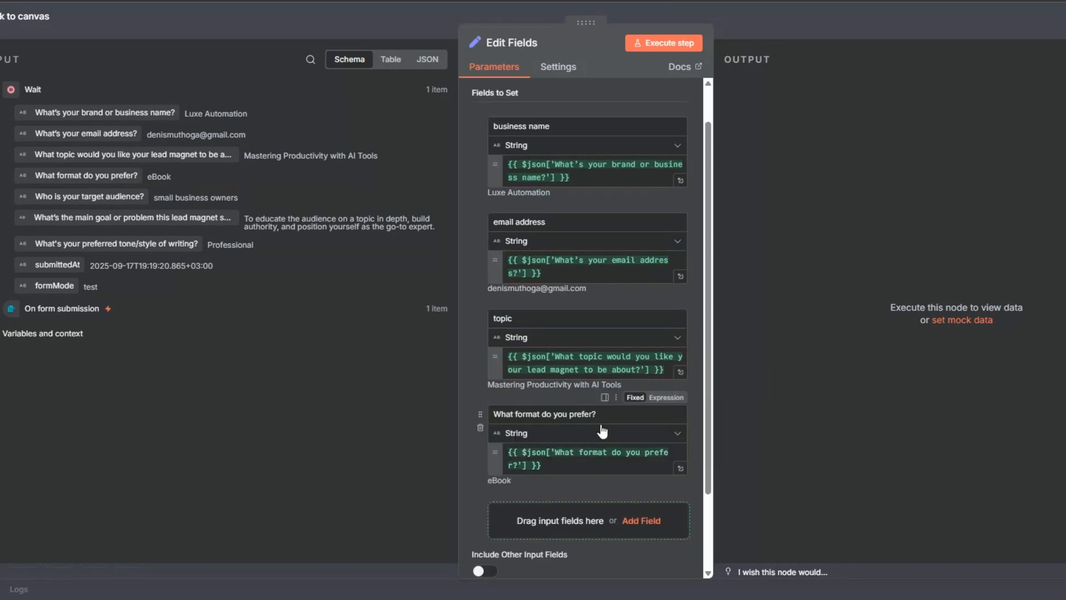
{"action": "key", "text": "ctrl+a"}
{"action": "type", "text": "format"}
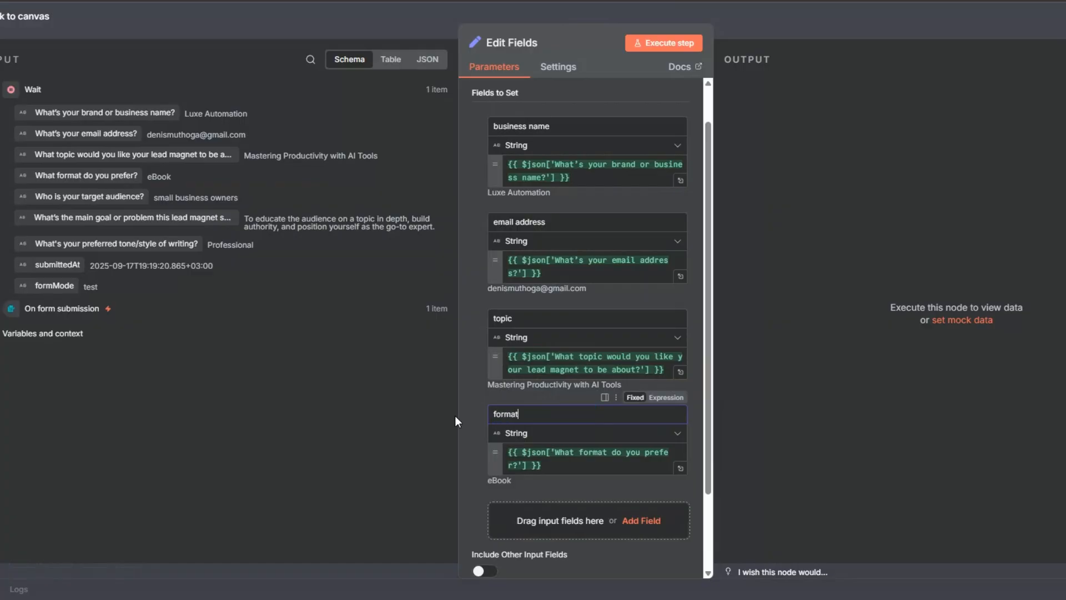
Map the target audience question to a string field named "target audience"
{"action": "scroll", "coordinate": [538, 400], "scroll_direction": "down", "scroll_amount": 2}
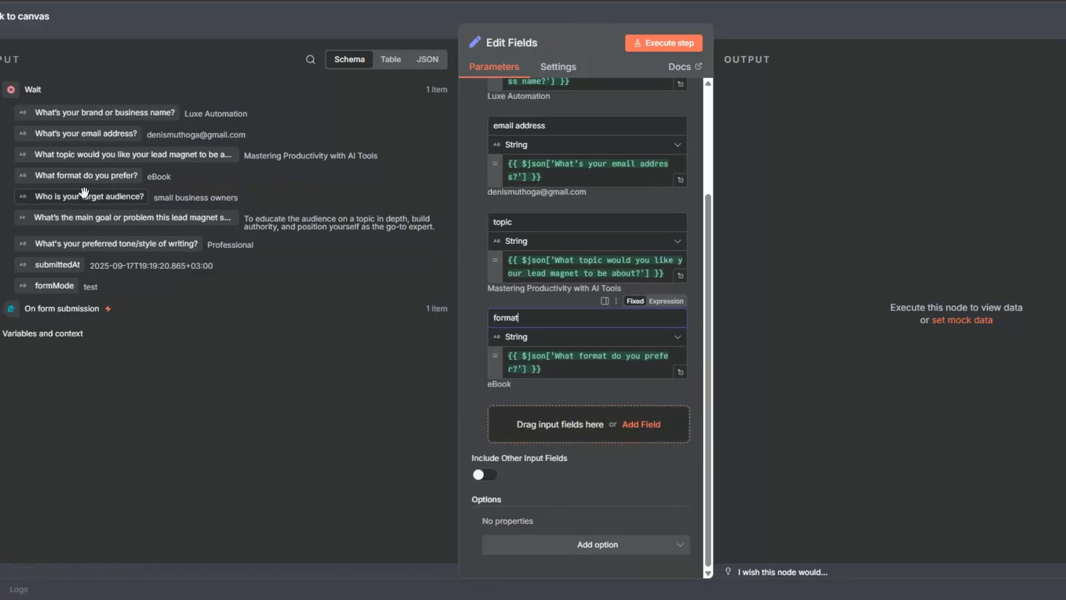
{"action": "left_click_drag", "start_coordinate": [83, 198], "coordinate": [545, 414]}
{"action": "key", "text": "BackSpace"}
{"action": "left_click", "coordinate": [598, 414]}
{"action": "key", "text": "BackSpace"}
Add a string field named "main goal" and map the main goal or problem question to its value
{"action": "scroll", "coordinate": [578, 434], "scroll_direction": "down", "scroll_amount": 2}
{"action": "left_click", "coordinate": [578, 435]}
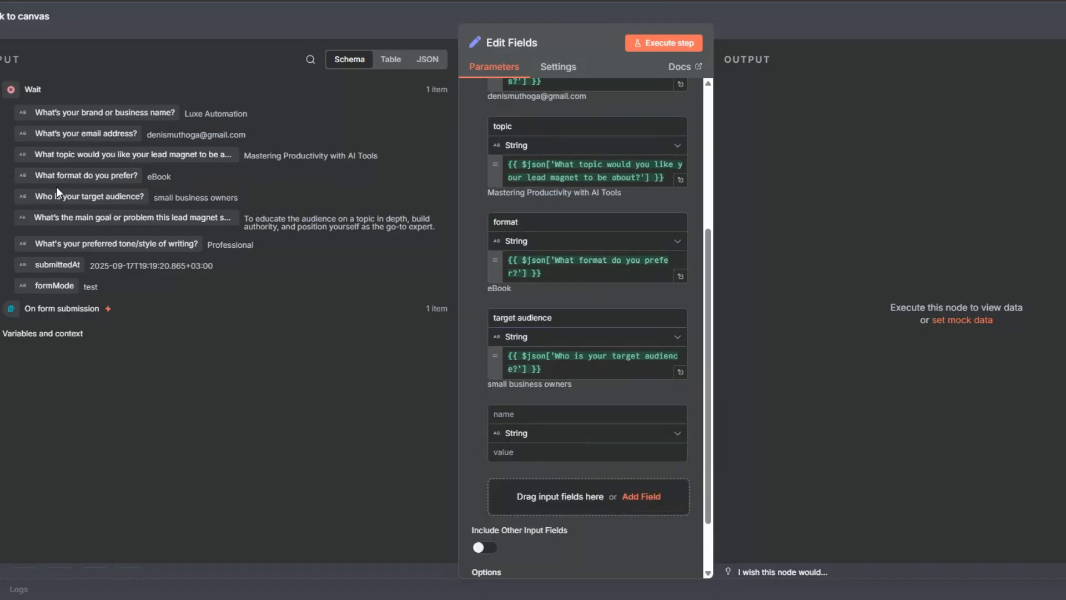
{"action": "left_click_drag", "start_coordinate": [82, 216], "coordinate": [538, 416]}
{"action": "triple_click", "coordinate": [544, 418]}
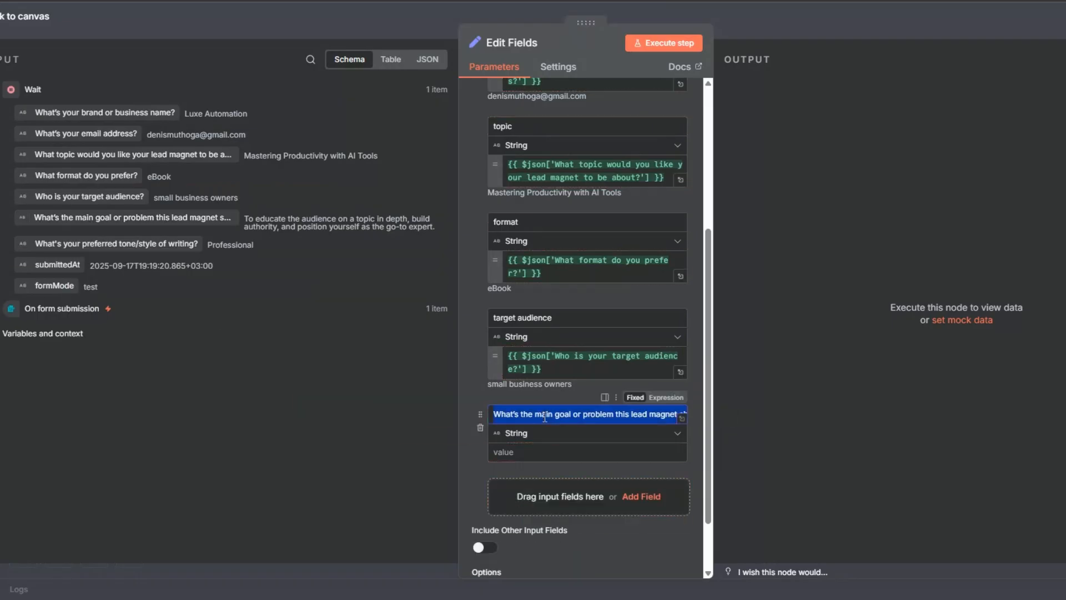
{"action": "type", "text": "main goal"}
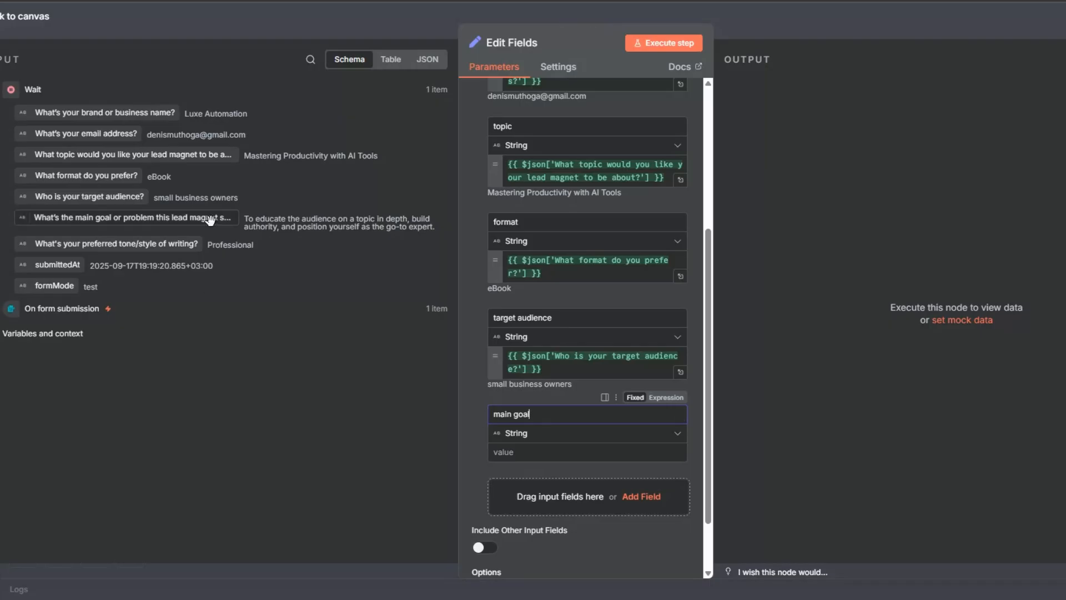
{"action": "left_click_drag", "start_coordinate": [210, 220], "coordinate": [527, 455]}
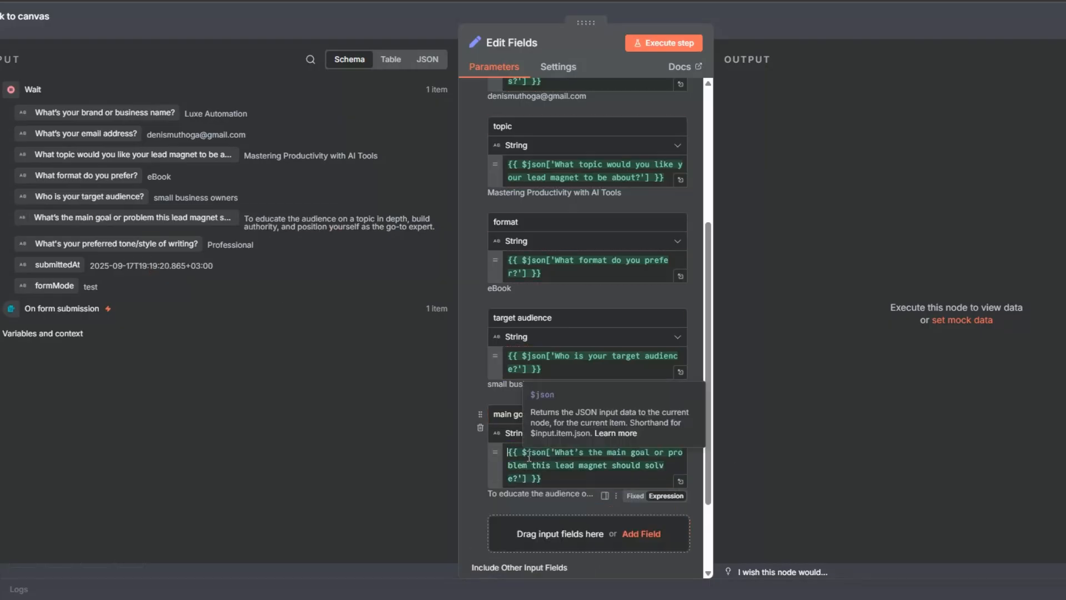
Map the preferred tone/style of writing question to a string field named "tone"
{"action": "scroll", "coordinate": [571, 295], "scroll_direction": "down", "scroll_amount": 2}
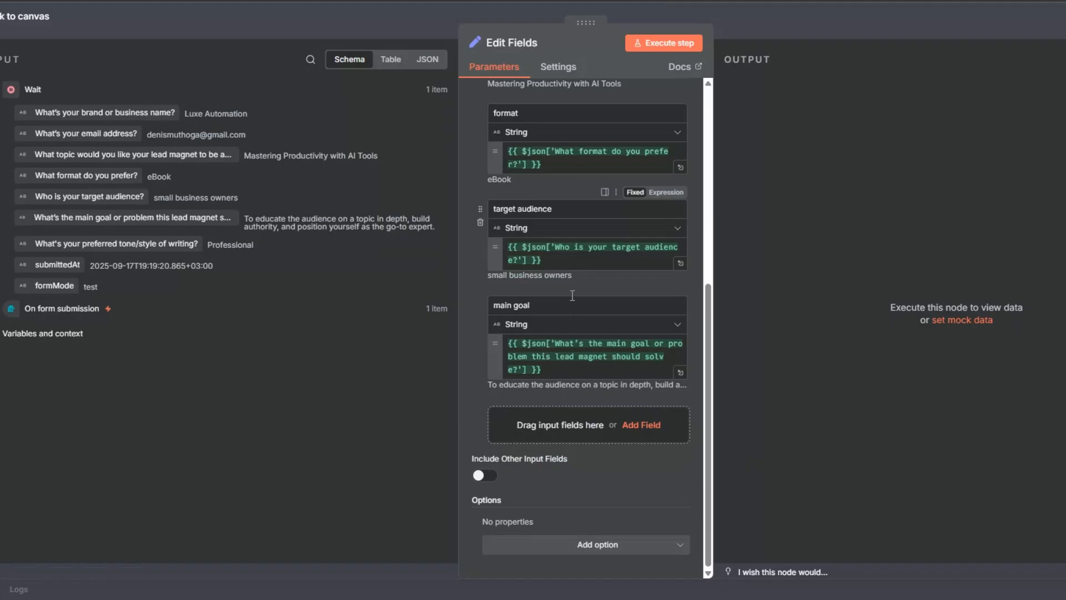
{"action": "left_click_drag", "start_coordinate": [555, 428], "coordinate": [553, 431]}
{"action": "key", "text": "ctrl+a"}
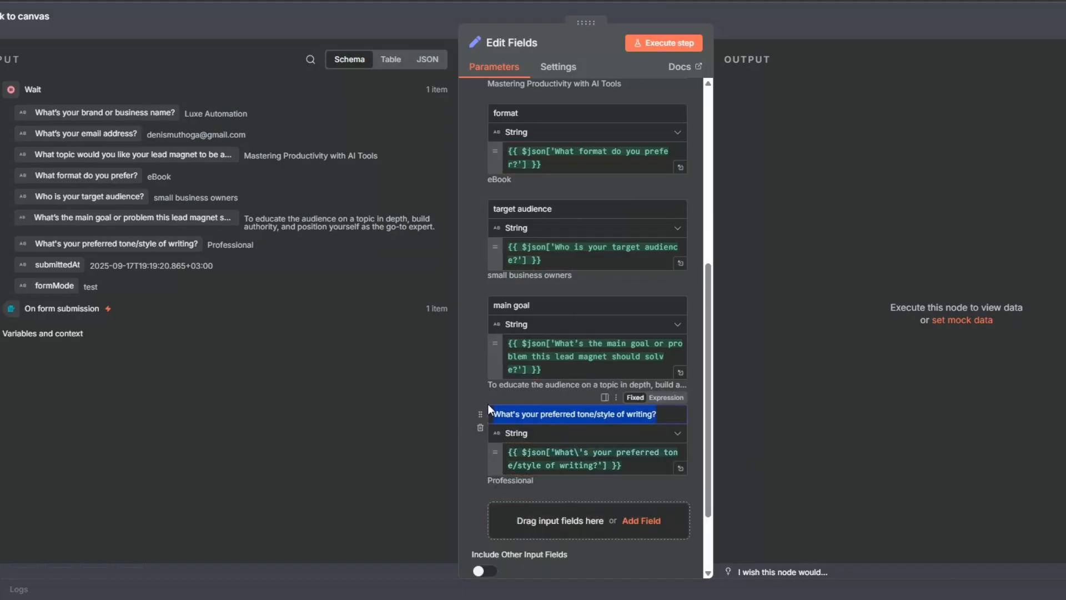
{"action": "type", "text": "tone"}
Execute the Edit Fields node, then return to the canvas and save the workflow
{"action": "left_click", "coordinate": [673, 45]}
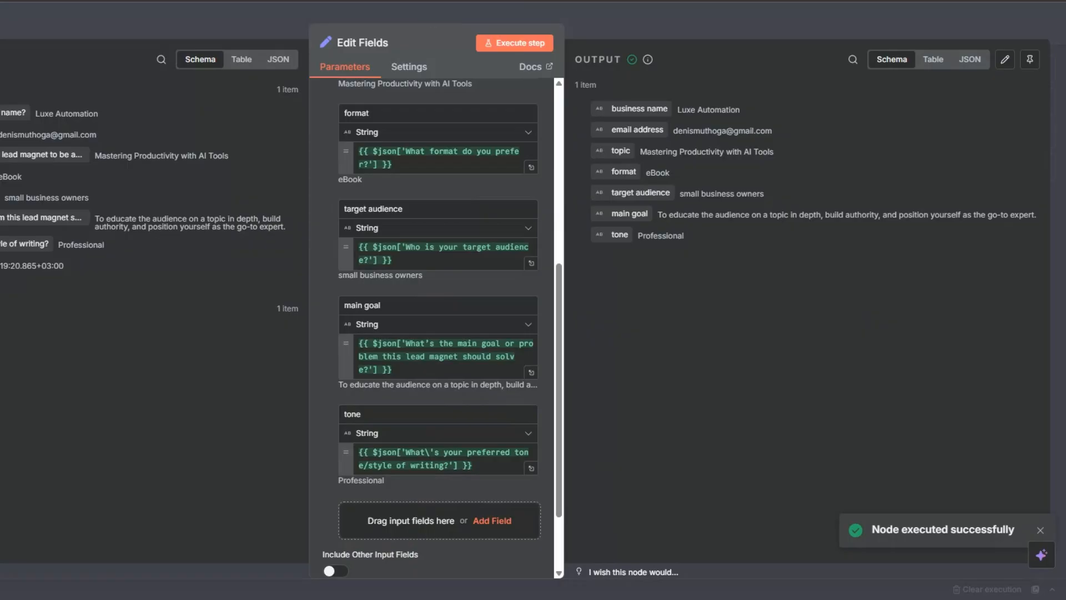
{"action": "left_click", "coordinate": [7, 578]}
{"action": "left_click", "coordinate": [905, 24]}
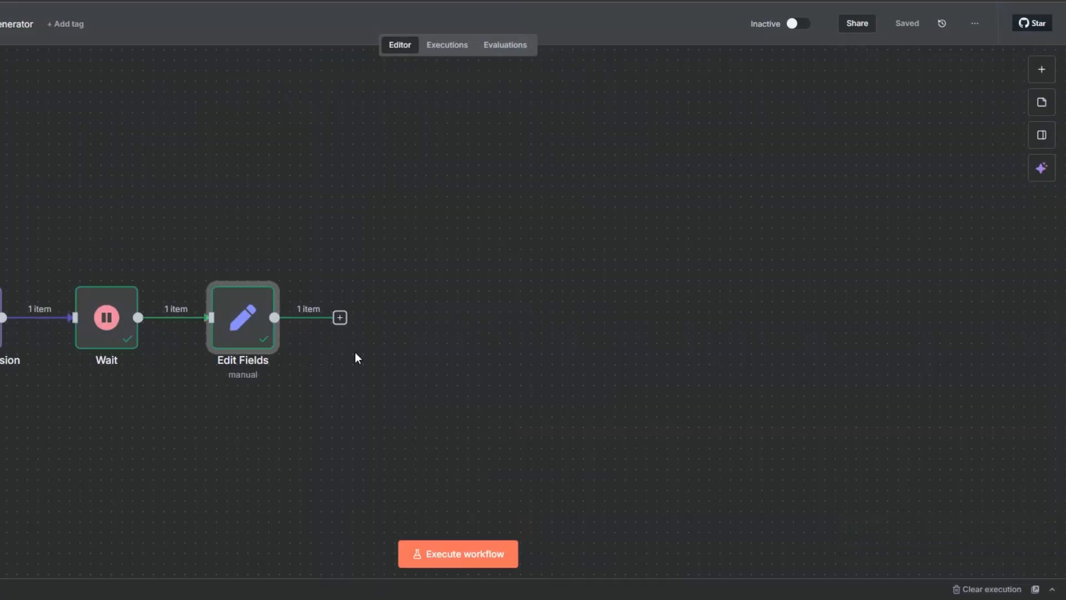
Add an If node after the Edit Fields node
{"action": "left_click", "coordinate": [340, 317]}
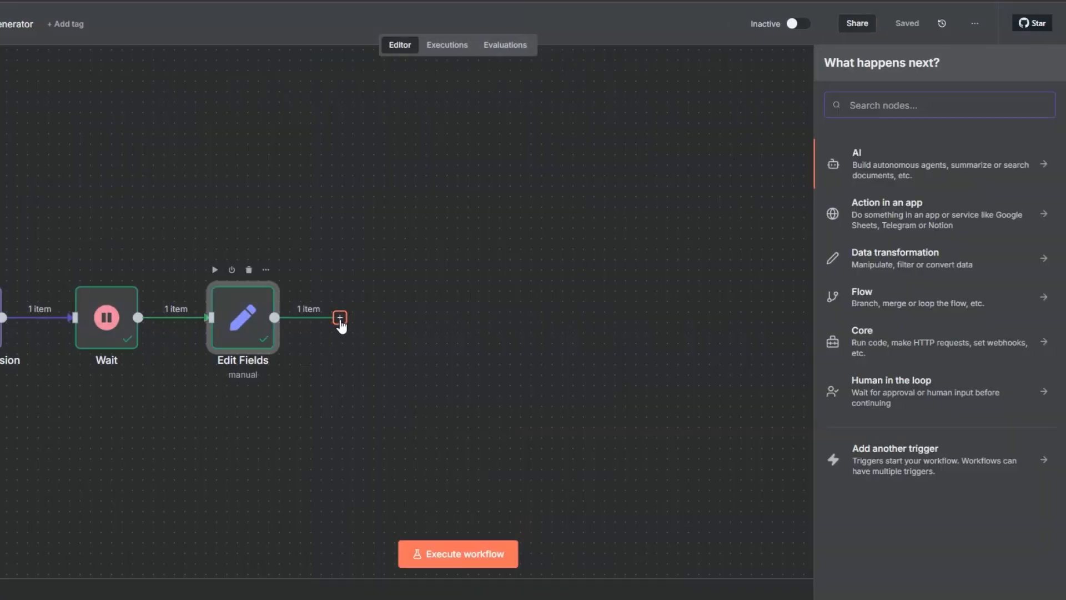
{"action": "type", "text": "if"}
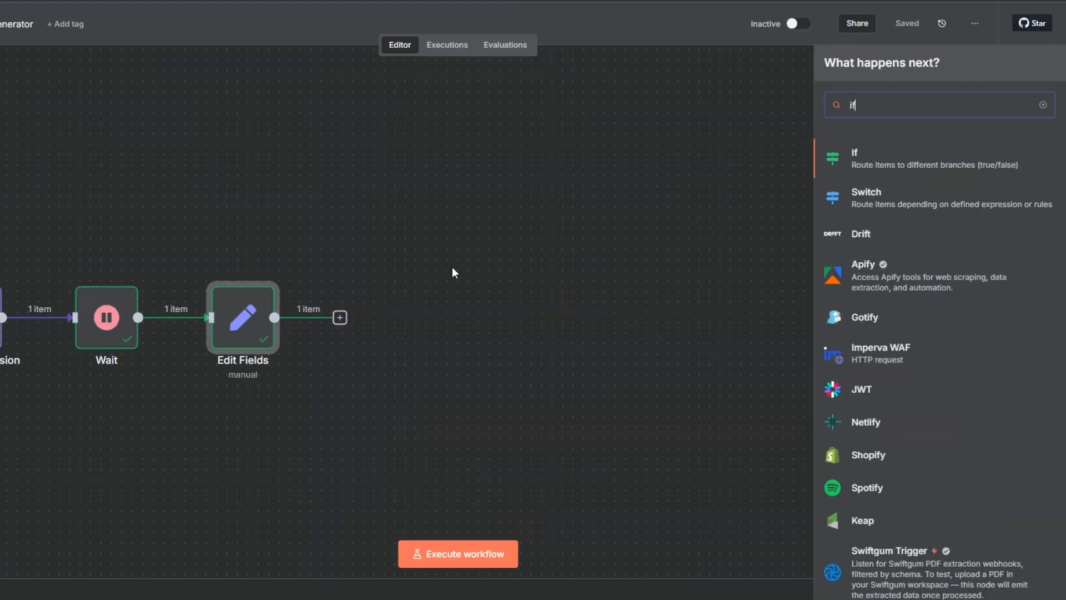
{"action": "left_click", "coordinate": [857, 157]}
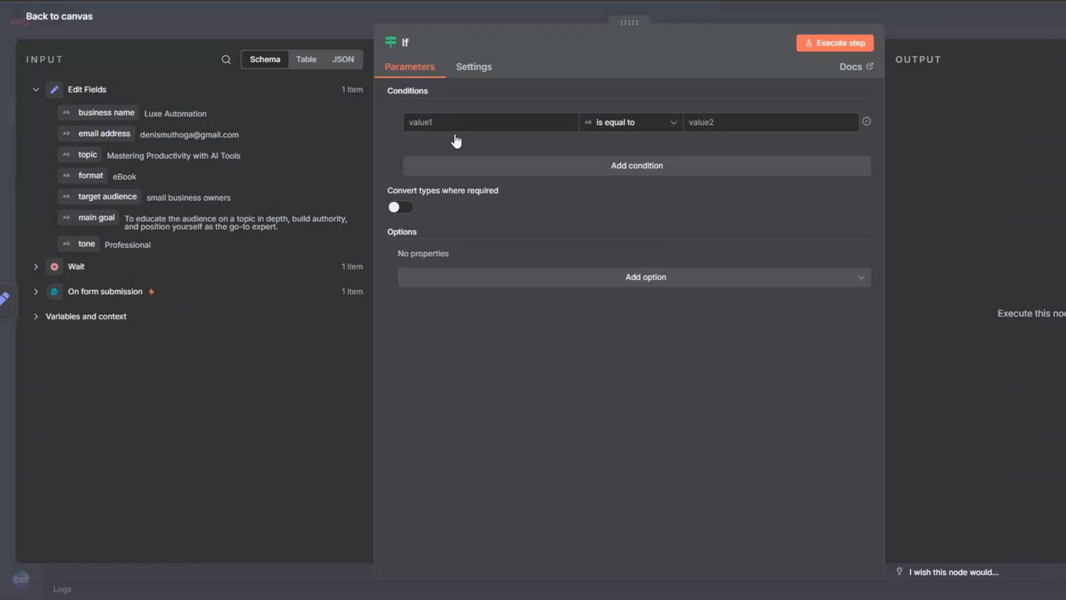
Set the If node's first condition to check that the business name string exists
{"action": "left_click", "coordinate": [447, 124]}
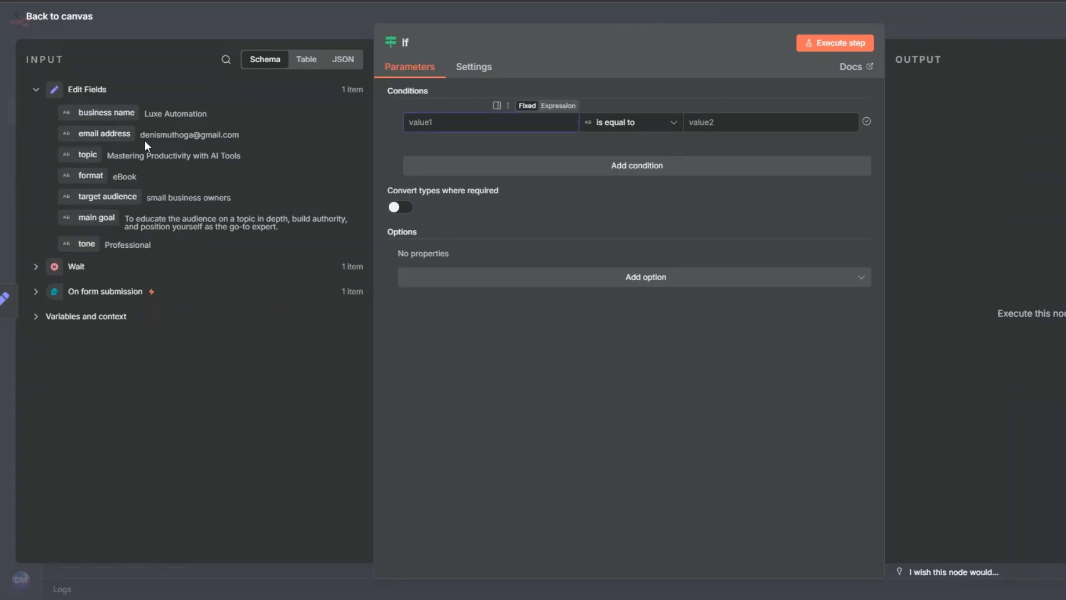
{"action": "left_click_drag", "start_coordinate": [111, 120], "coordinate": [495, 123]}
{"action": "left_click", "coordinate": [639, 123]}
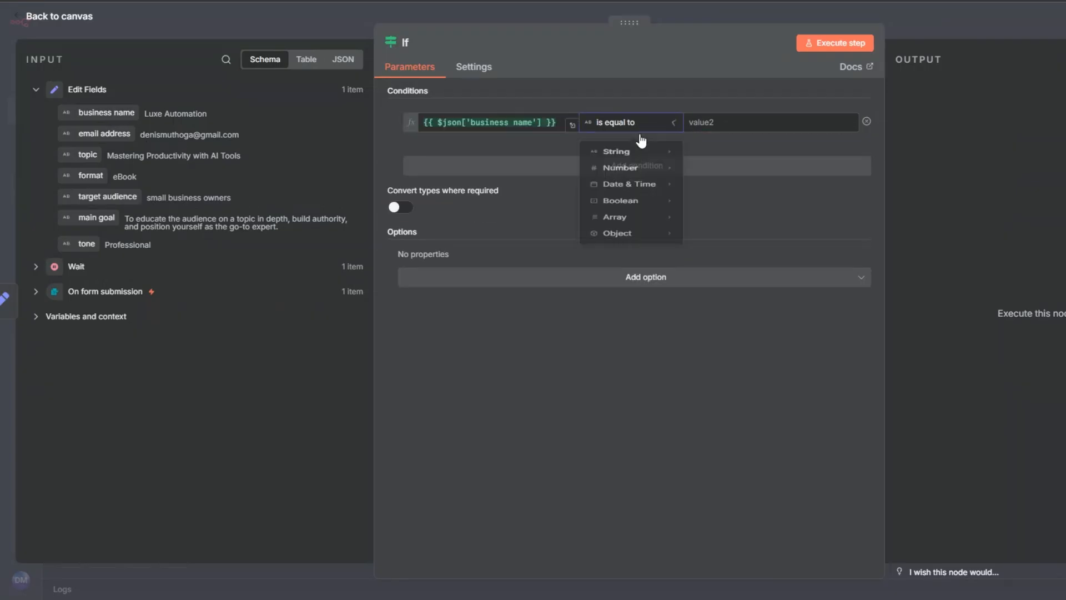
{"action": "left_click", "coordinate": [698, 161]}
Add a second AND condition to the If node checking that the topic string exists
{"action": "left_click", "coordinate": [643, 168]}
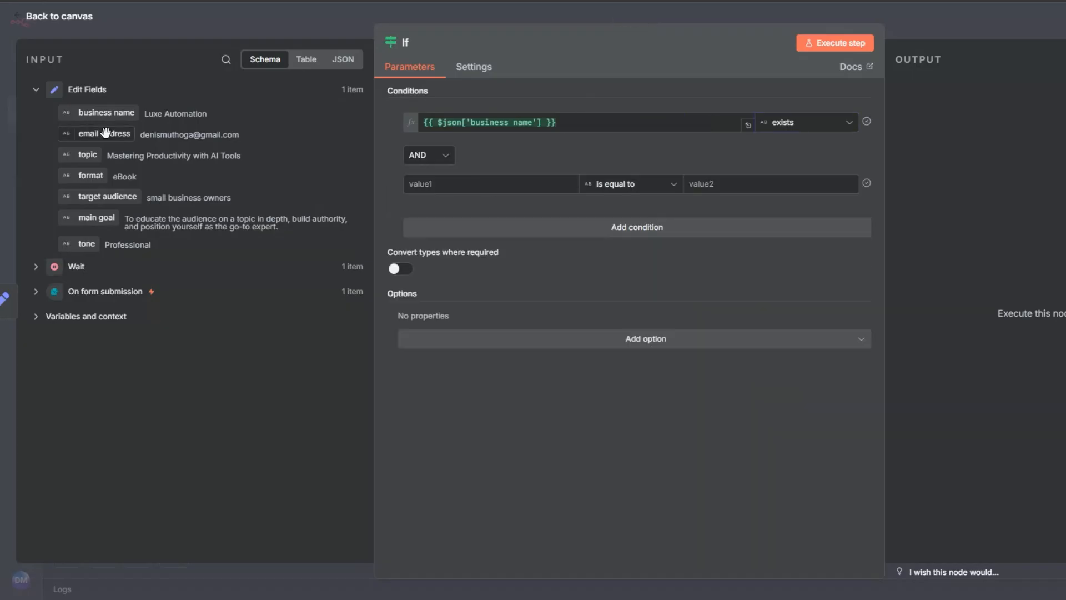
{"action": "left_click", "coordinate": [105, 134]}
{"action": "left_click_drag", "start_coordinate": [89, 155], "coordinate": [624, 195]}
{"action": "left_click", "coordinate": [645, 189]}
{"action": "mouse_move", "coordinate": [617, 219]}
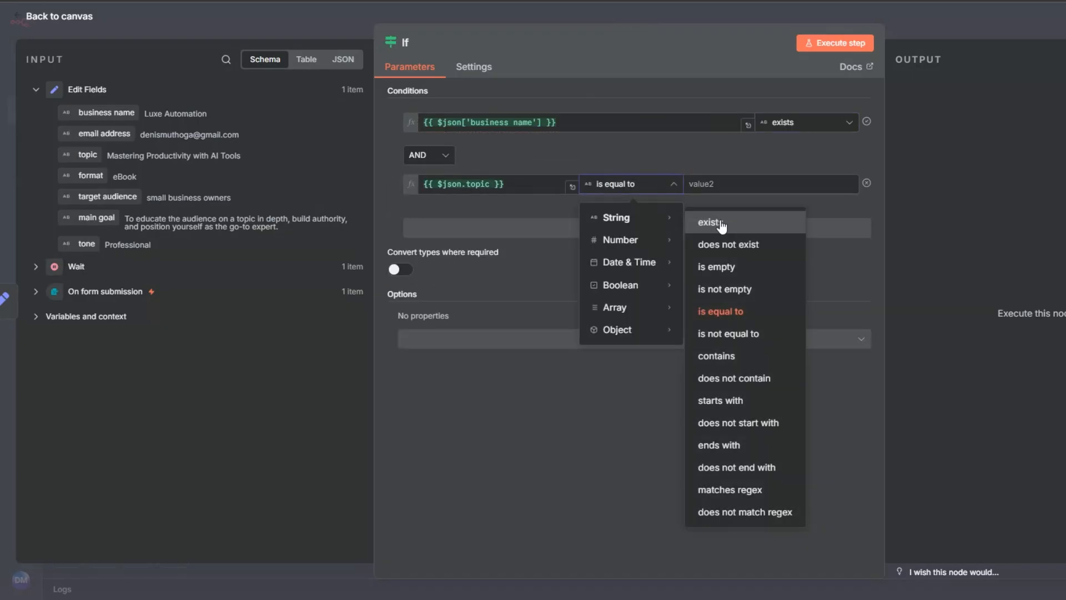
{"action": "left_click", "coordinate": [714, 221]}
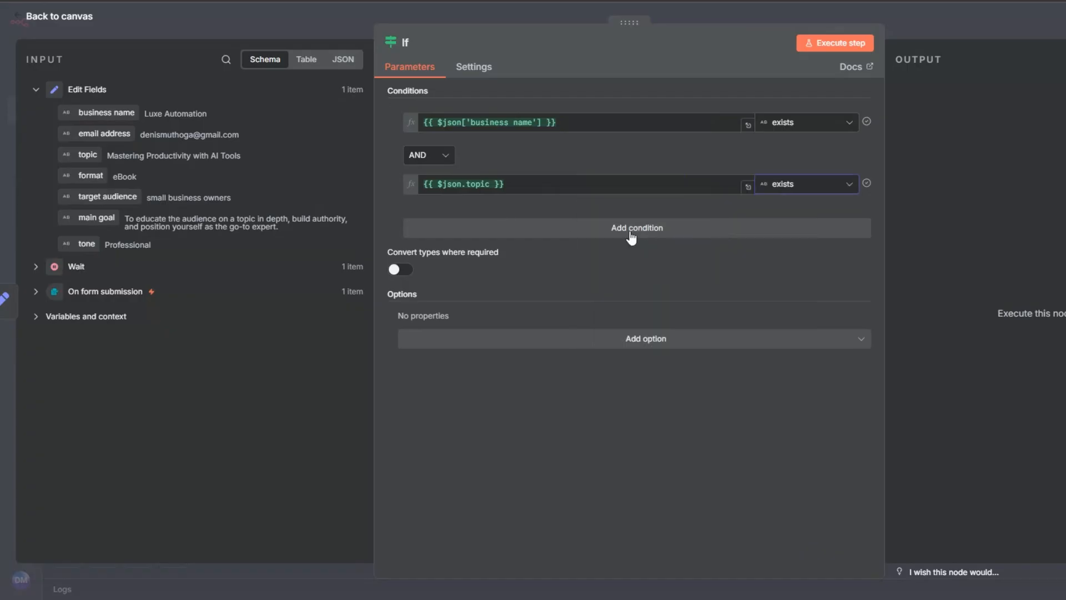
Add a third AND condition to the If node checking that the format string exists
{"action": "left_click", "coordinate": [638, 232]}
{"action": "left_click_drag", "start_coordinate": [93, 157], "coordinate": [433, 238]}
{"action": "left_click", "coordinate": [625, 240]}
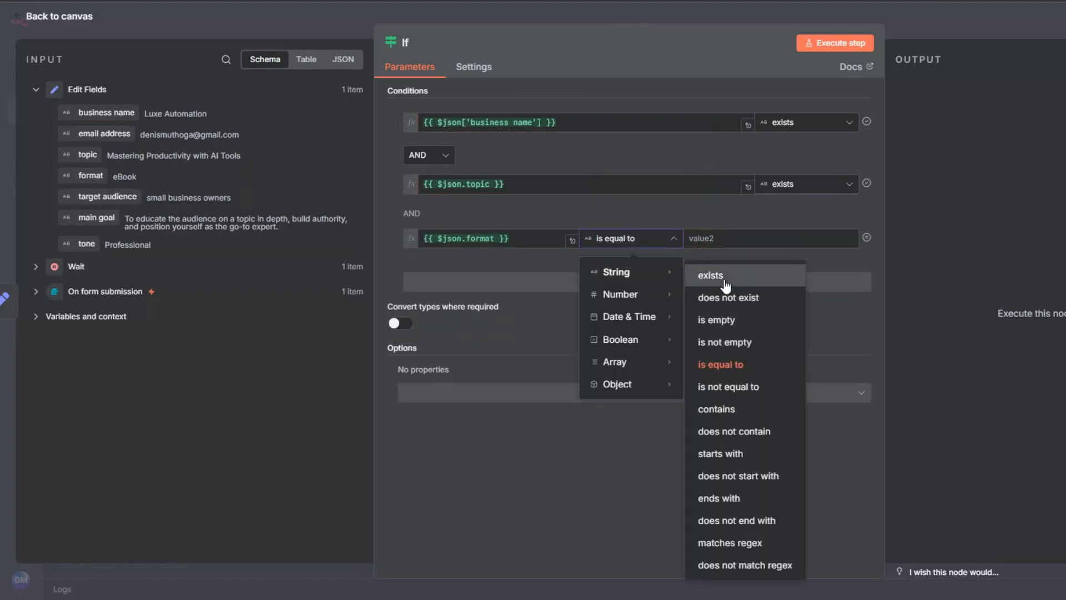
{"action": "left_click", "coordinate": [725, 284]}
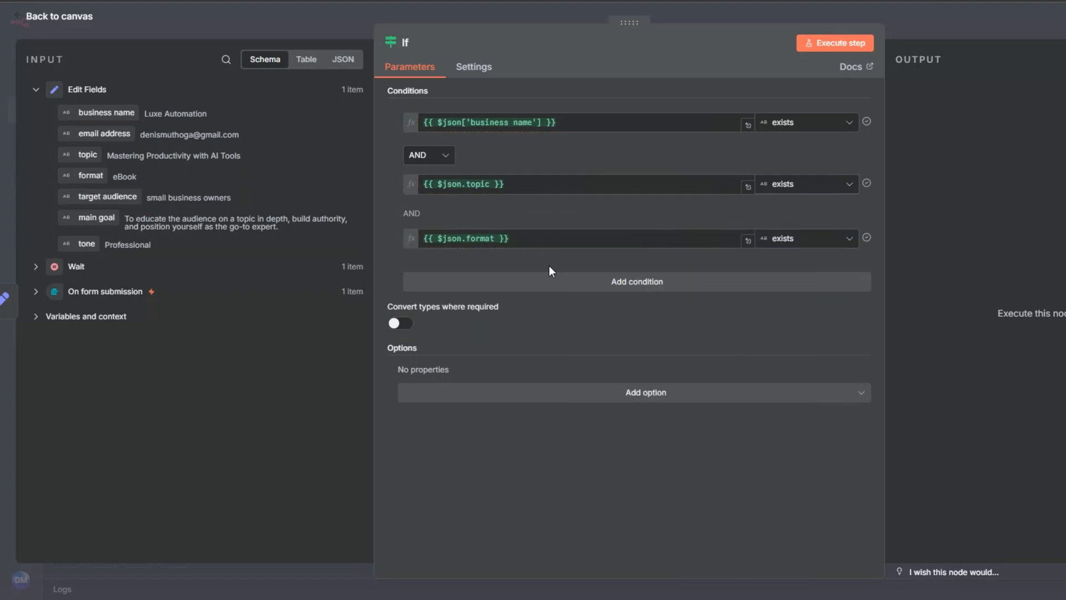
Add a fourth AND condition to the If node checking that the target audience string exists
{"action": "left_click", "coordinate": [558, 281]}
{"action": "left_click_drag", "start_coordinate": [107, 196], "coordinate": [536, 296]}
{"action": "left_click", "coordinate": [639, 300]}
{"action": "mouse_move", "coordinate": [645, 326]}
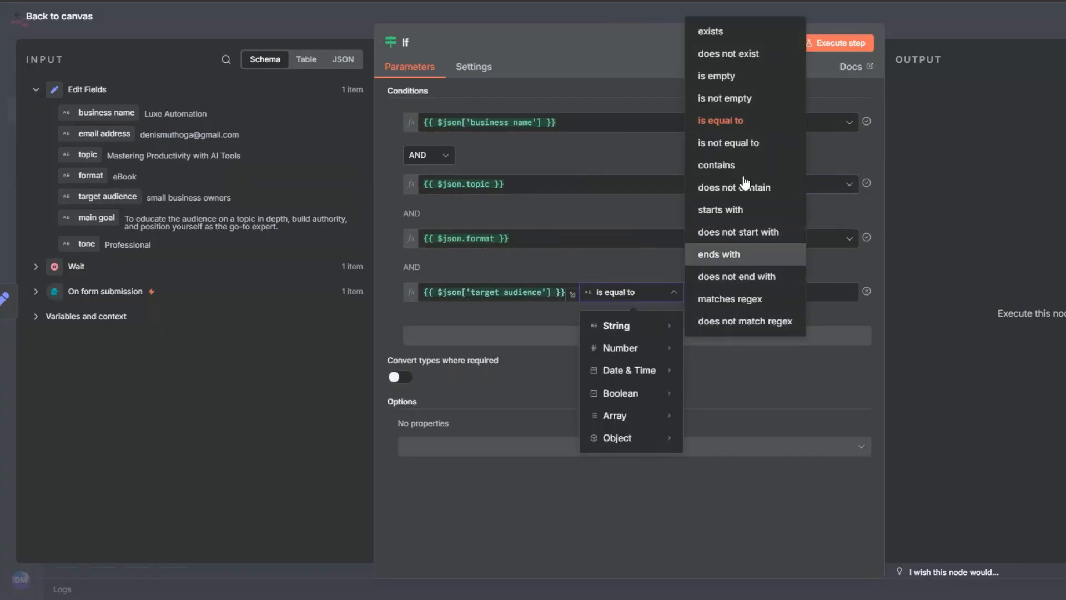
{"action": "left_click", "coordinate": [738, 29]}
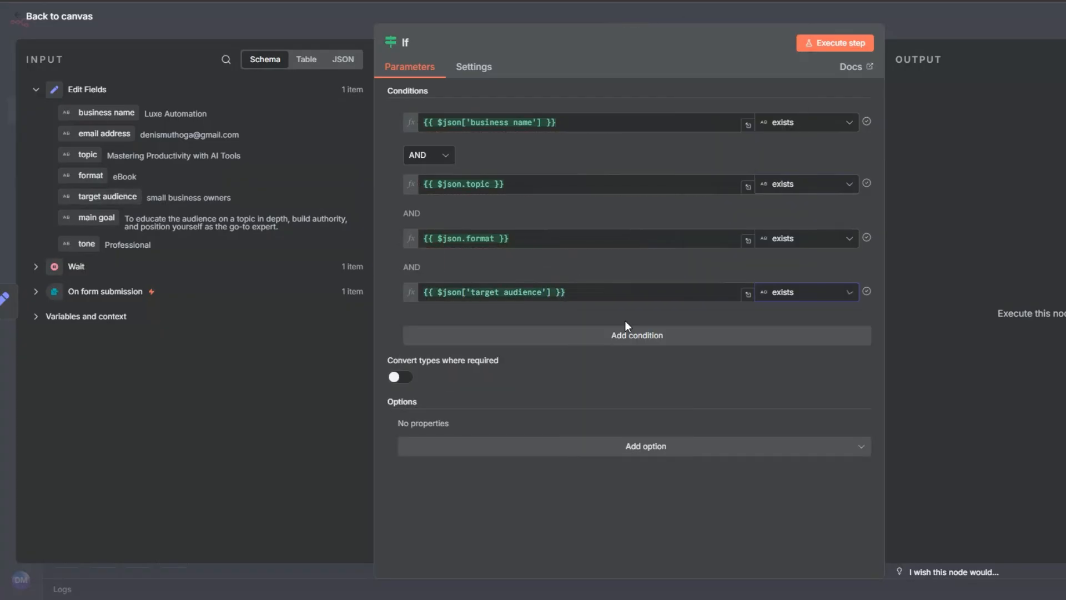
Add a fifth AND condition checking that the main goal string exists, and execute the If node
{"action": "left_click", "coordinate": [458, 337]}
{"action": "left_click_drag", "start_coordinate": [95, 217], "coordinate": [445, 351]}
{"action": "left_click", "coordinate": [637, 347]}
{"action": "mouse_move", "coordinate": [637, 379]}
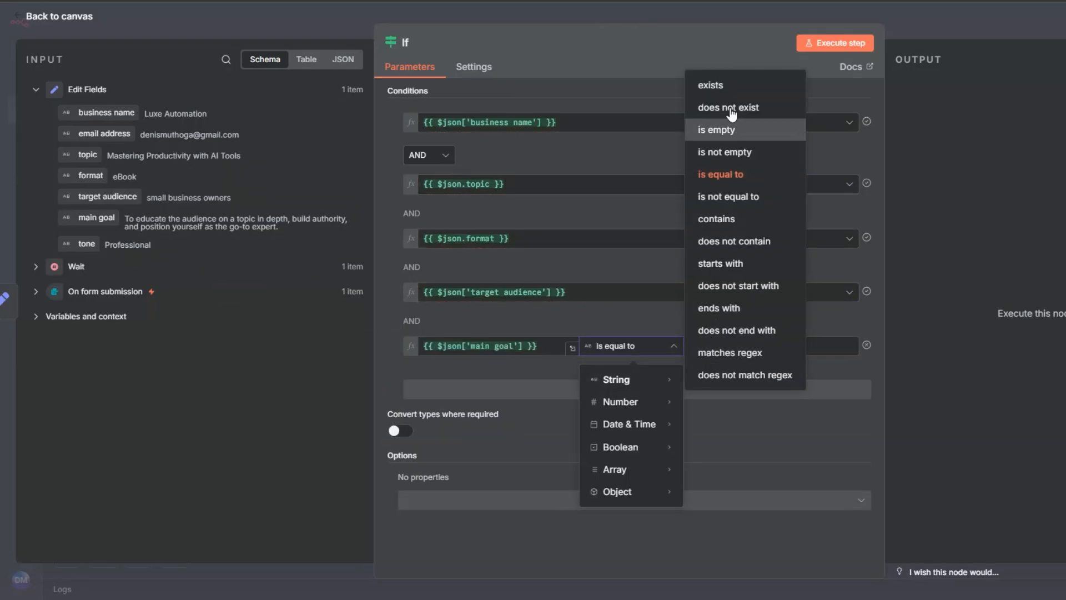
{"action": "left_click", "coordinate": [711, 85]}
{"action": "left_click", "coordinate": [826, 44]}
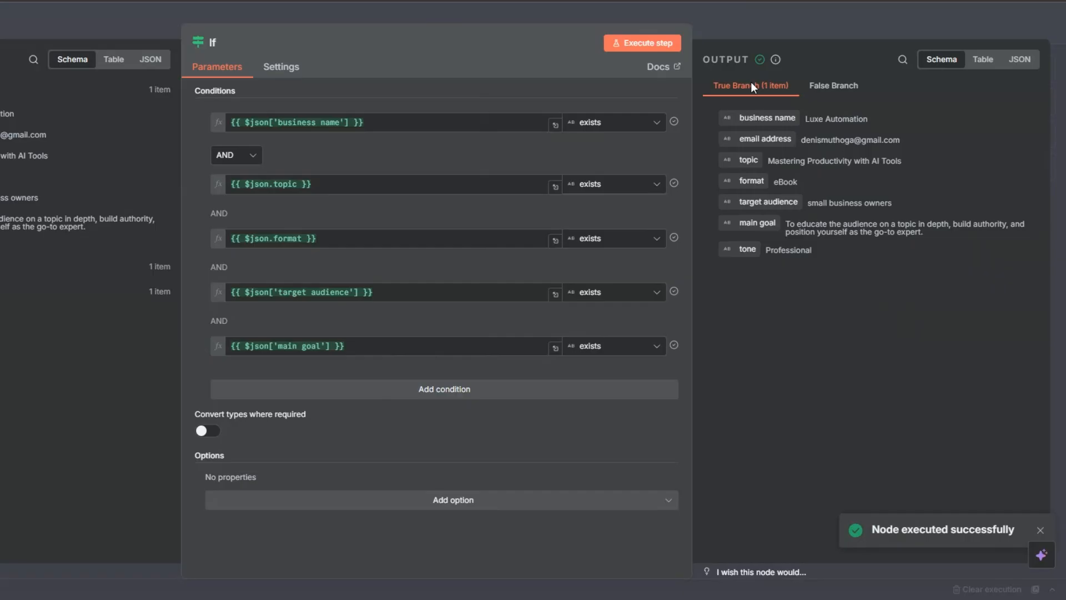
{"action": "key", "text": "Escape"}
Add a "No Operation, do nothing" node to the If node's false branch
{"action": "left_click", "coordinate": [467, 329]}
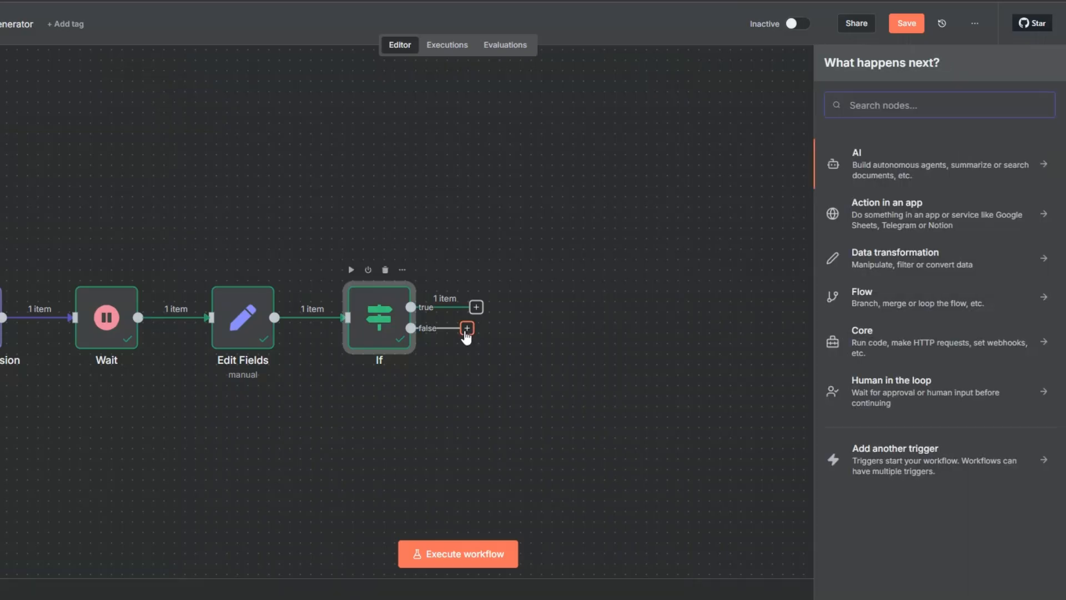
{"action": "type", "text": "do no"}
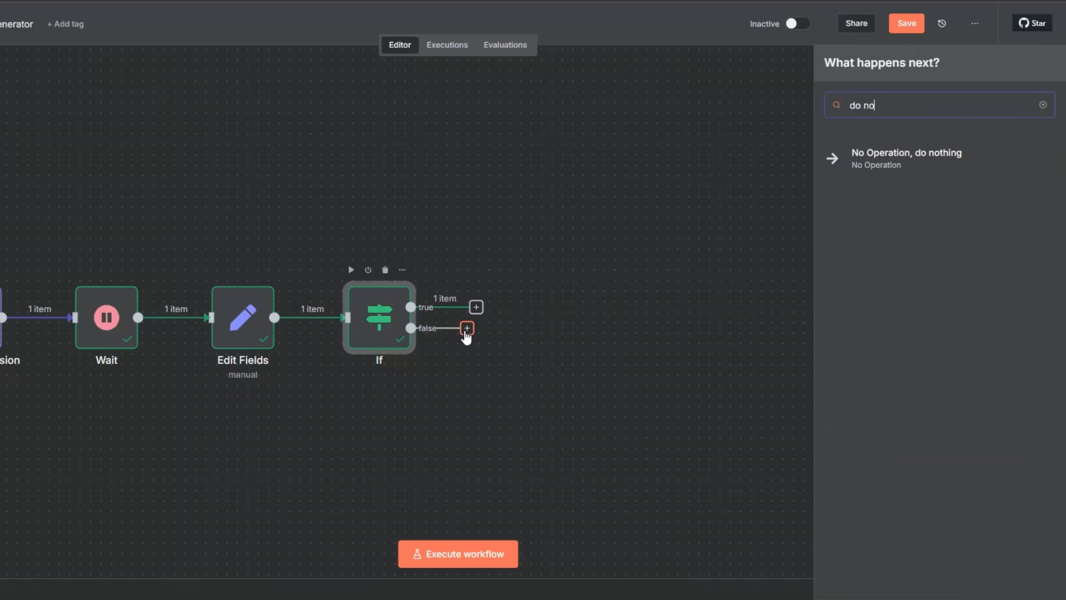
{"action": "left_click", "coordinate": [880, 165]}
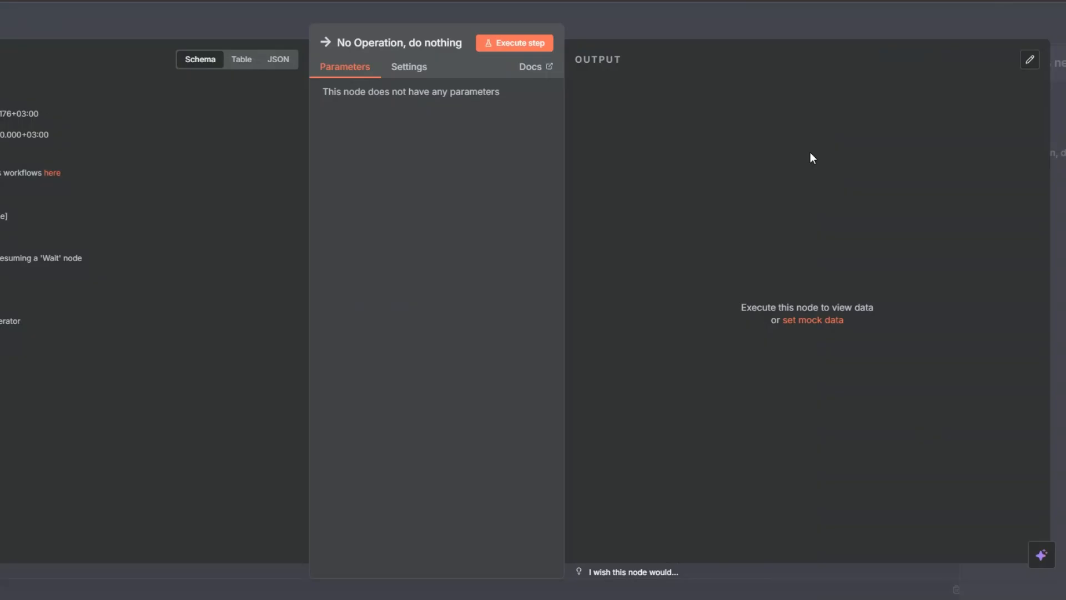
{"action": "key", "text": "Escape"}
Add a Wait node to the If node's true branch with a wait amount of 3 seconds
{"action": "left_click", "coordinate": [476, 308]}
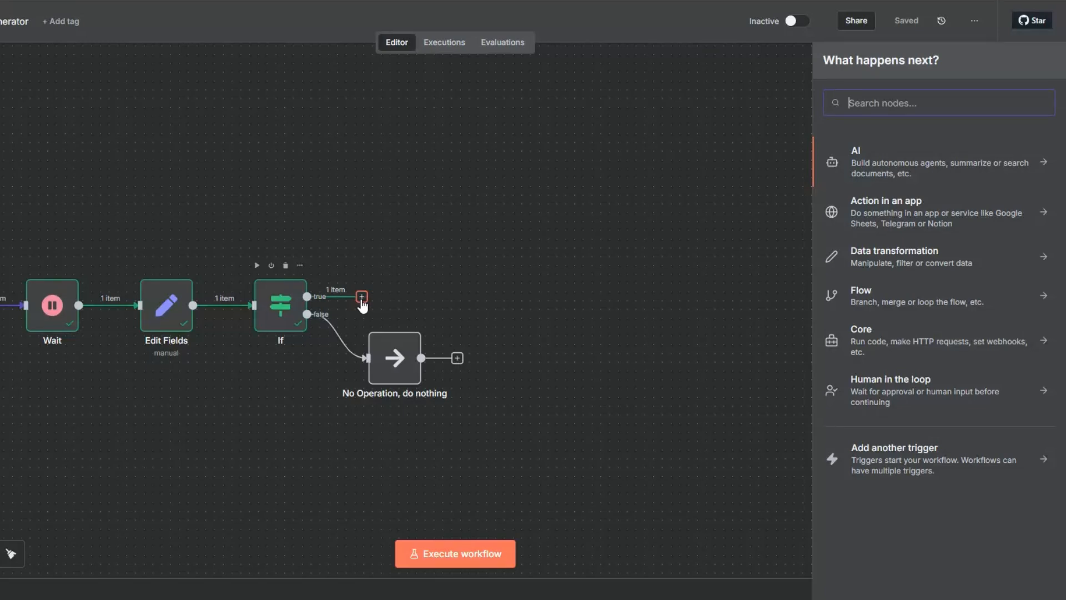
{"action": "type", "text": "wa"}
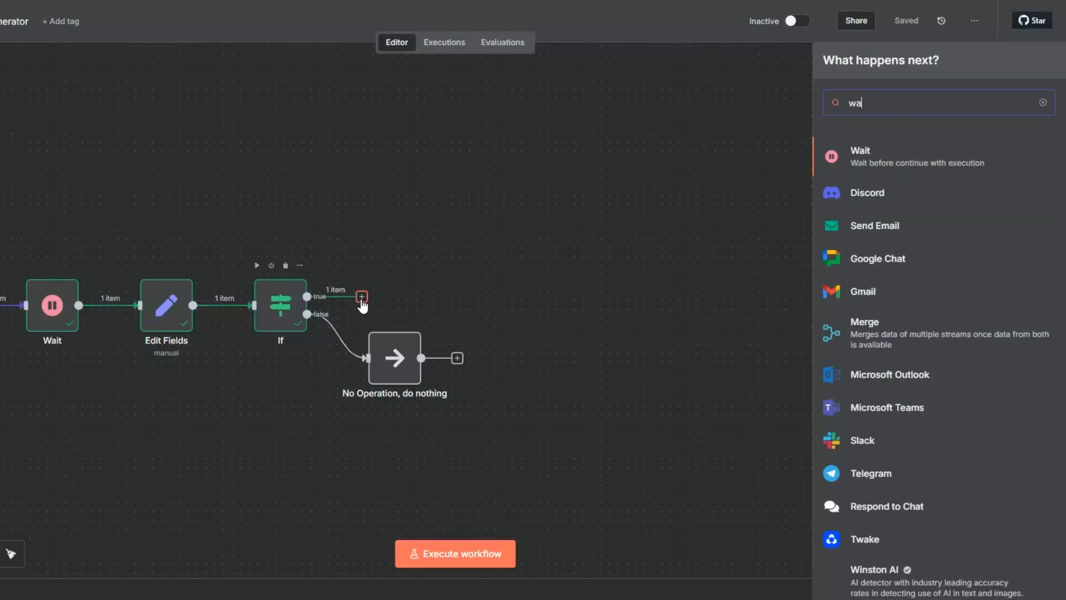
{"action": "type", "text": "i"}
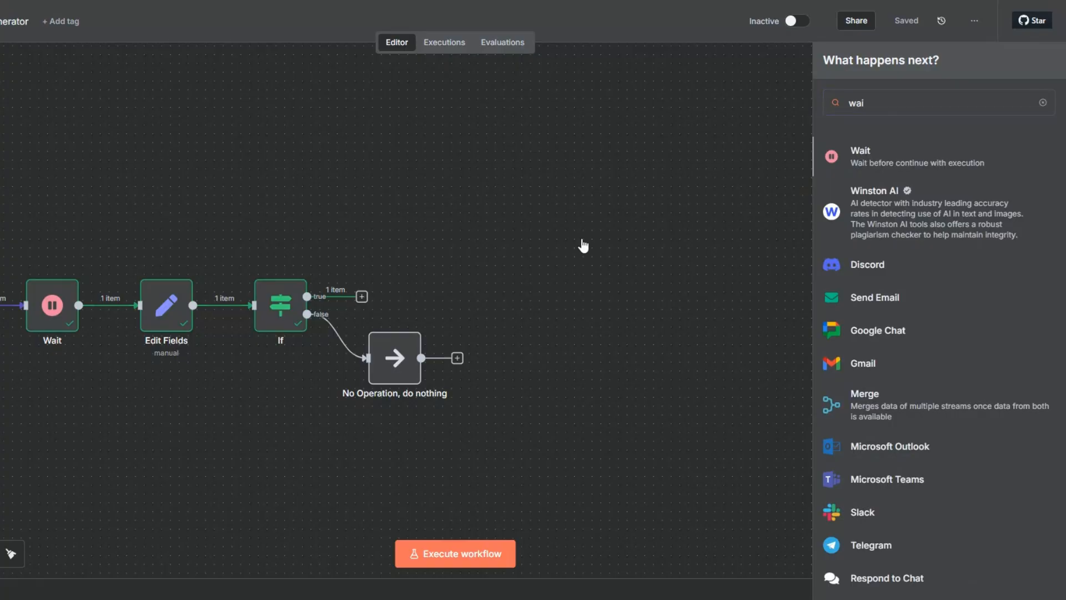
{"action": "key", "text": "Return"}
{"action": "left_click", "coordinate": [320, 155]}
{"action": "type", "text": "3"}
{"action": "key", "text": "Escape"}
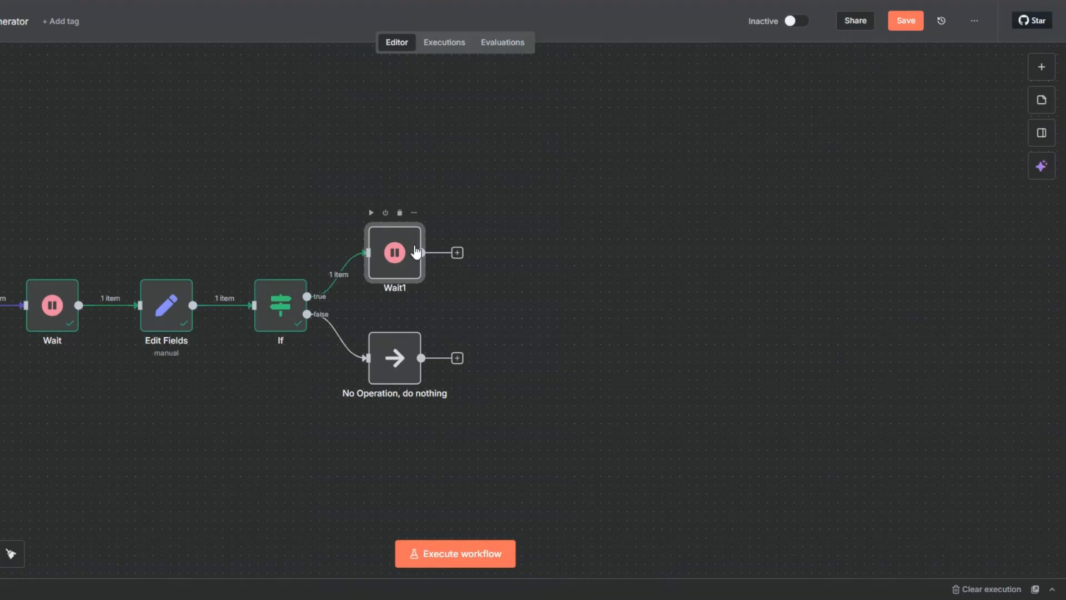
Rename the new Wait node on the true branch as "Wait 3 Seconds"
{"action": "key", "text": "F2"}
{"action": "left_click", "coordinate": [378, 287]}
{"action": "key", "text": "BackSpace"}
{"action": "type", "text": "3 Second"}
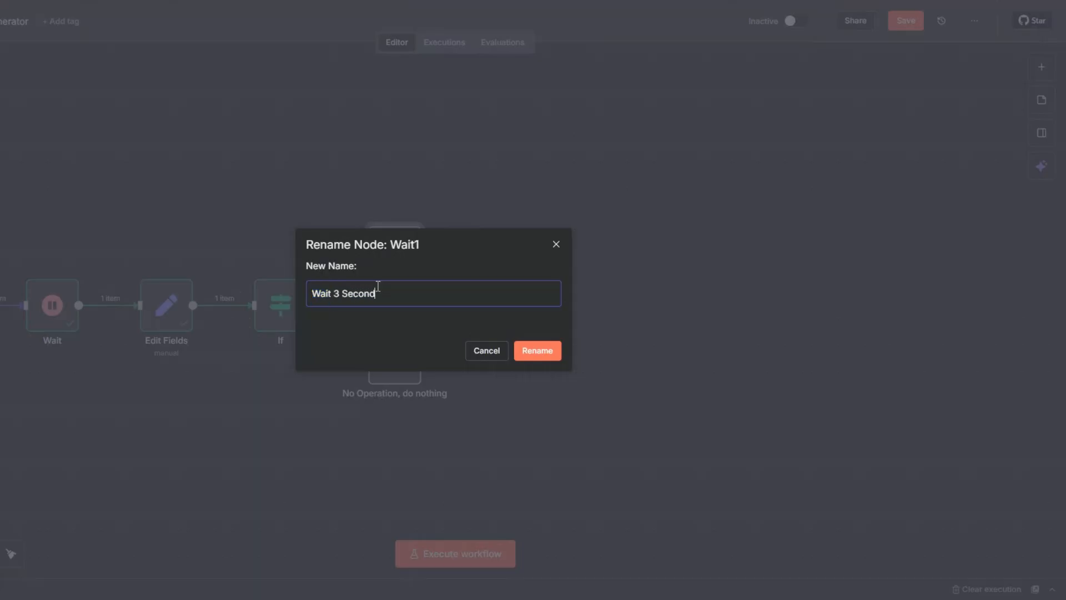
{"action": "type", "text": "s"}
{"action": "left_click", "coordinate": [545, 356]}
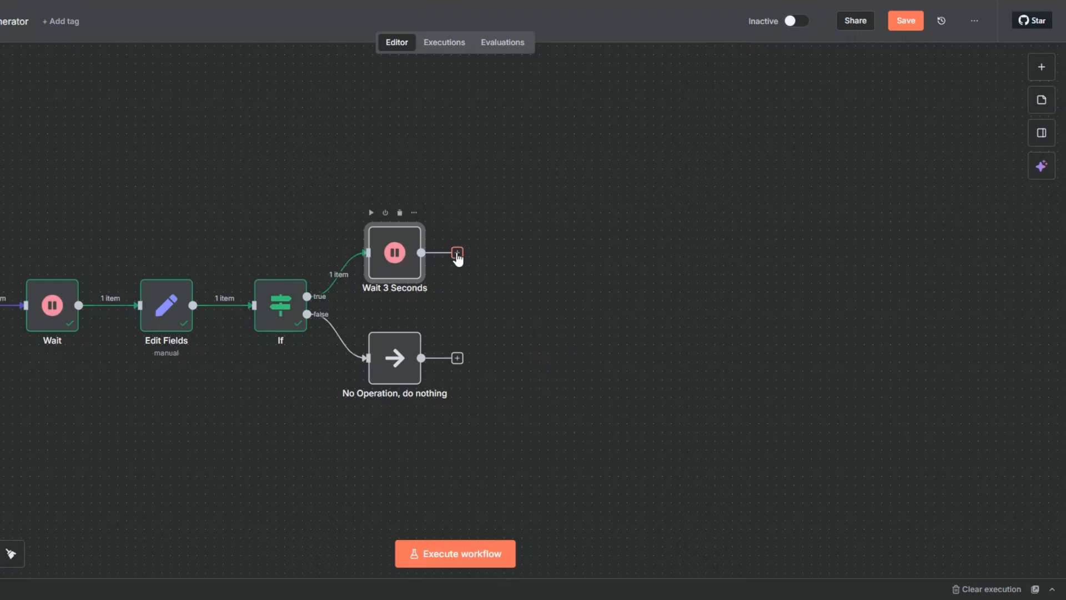
Add a Tavily Search node after the Wait 3 Seconds node and open its parameters
{"action": "left_click", "coordinate": [457, 254]}
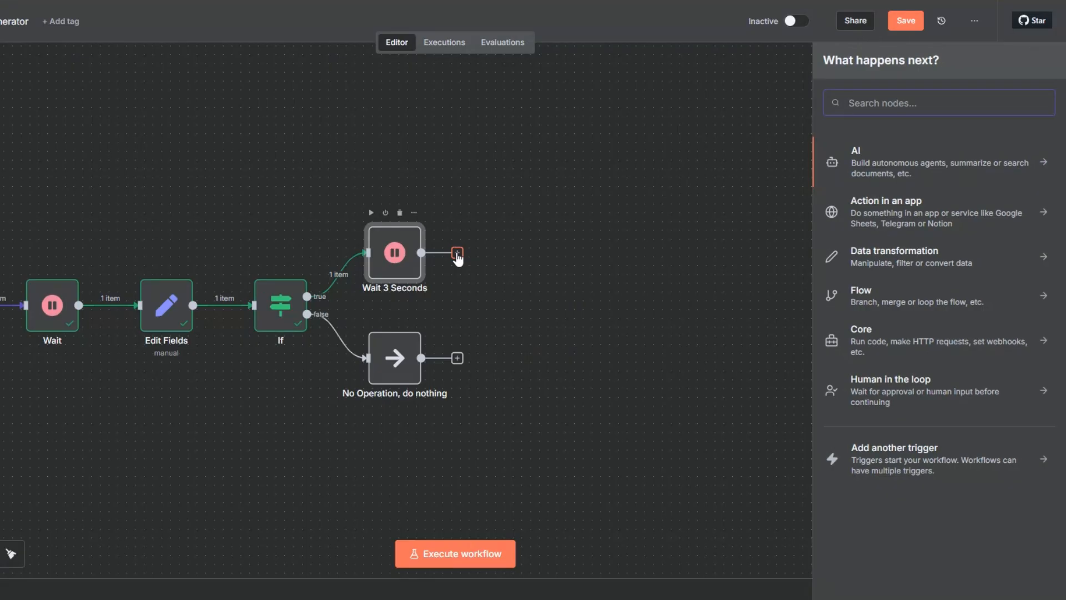
{"action": "type", "text": "tavi"}
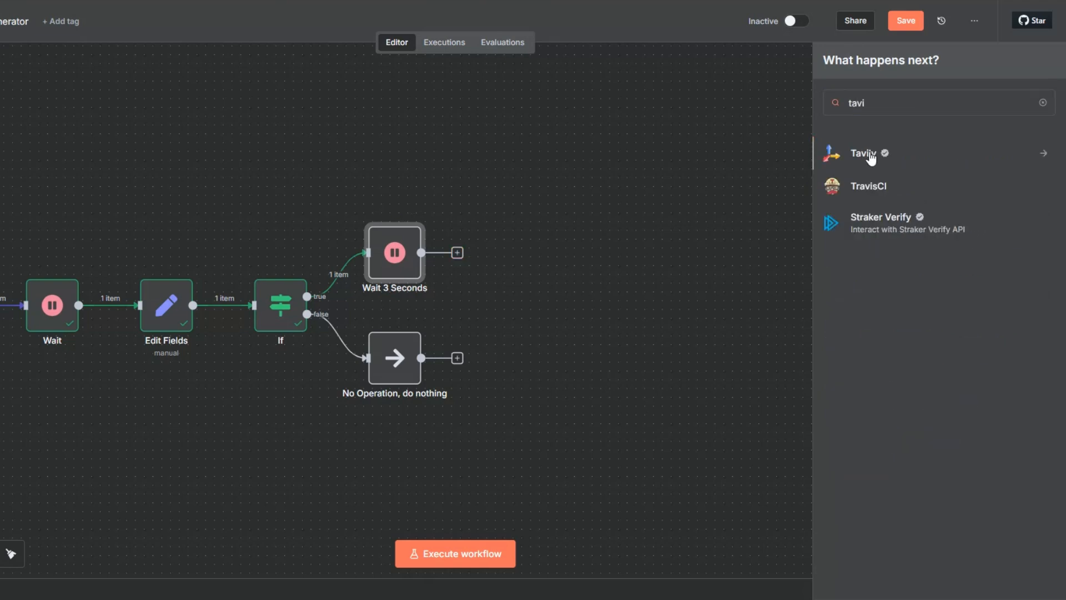
{"action": "left_click", "coordinate": [869, 158]}
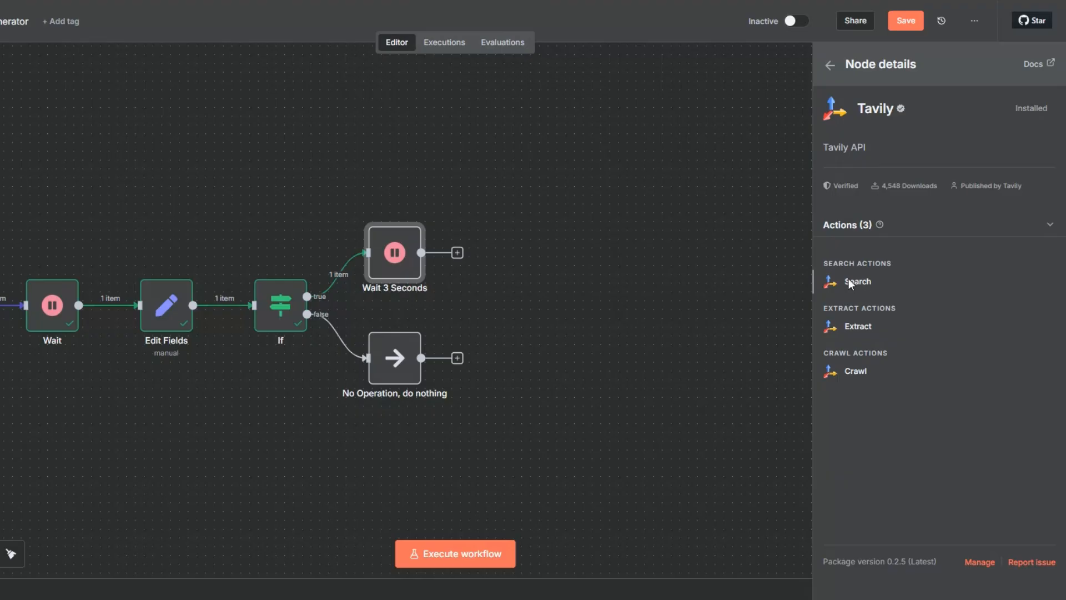
{"action": "left_click", "coordinate": [850, 282]}
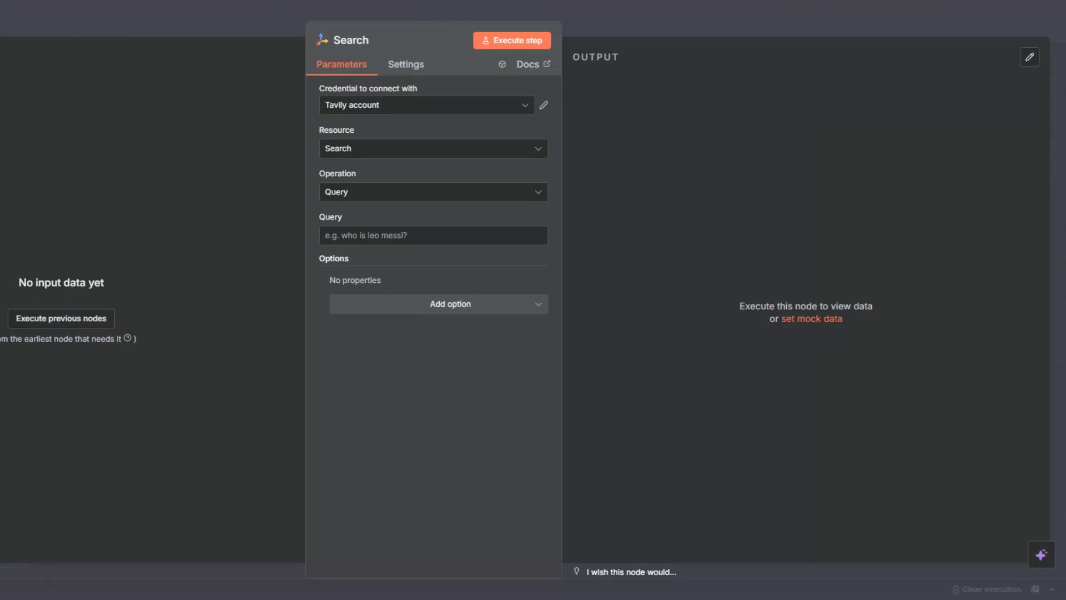
{"action": "key", "text": "Escape"}
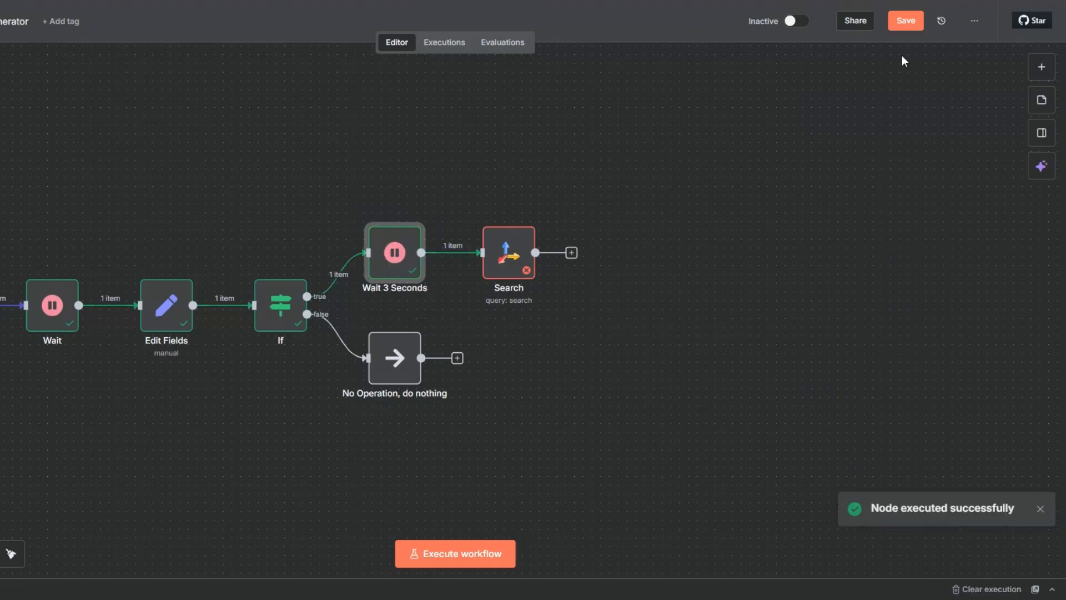
{"action": "right_click", "coordinate": [503, 271]}
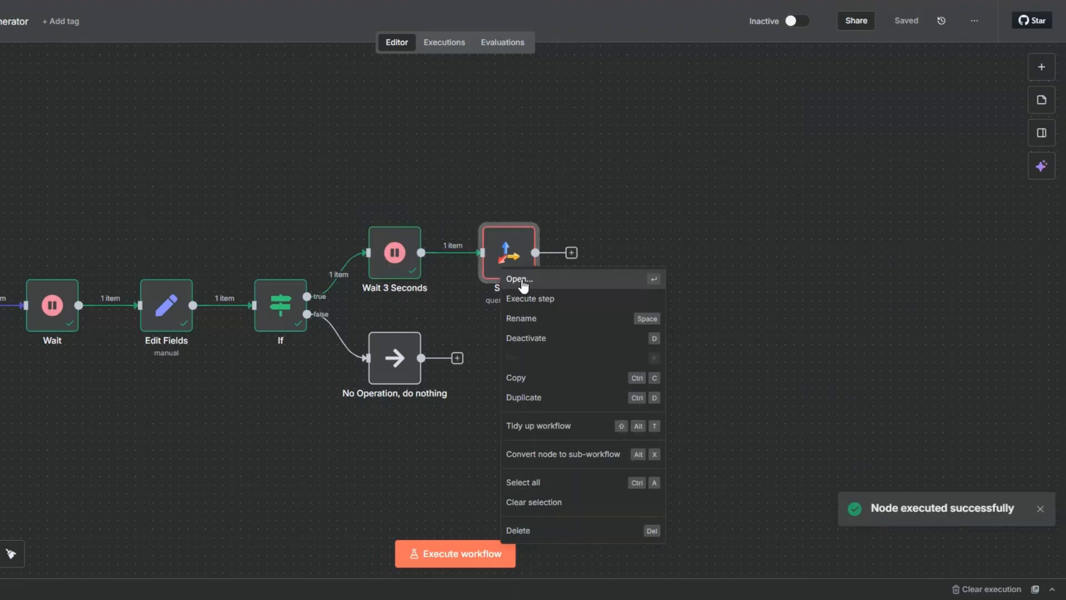
{"action": "left_click", "coordinate": [521, 281]}
{"action": "left_click", "coordinate": [393, 108]}
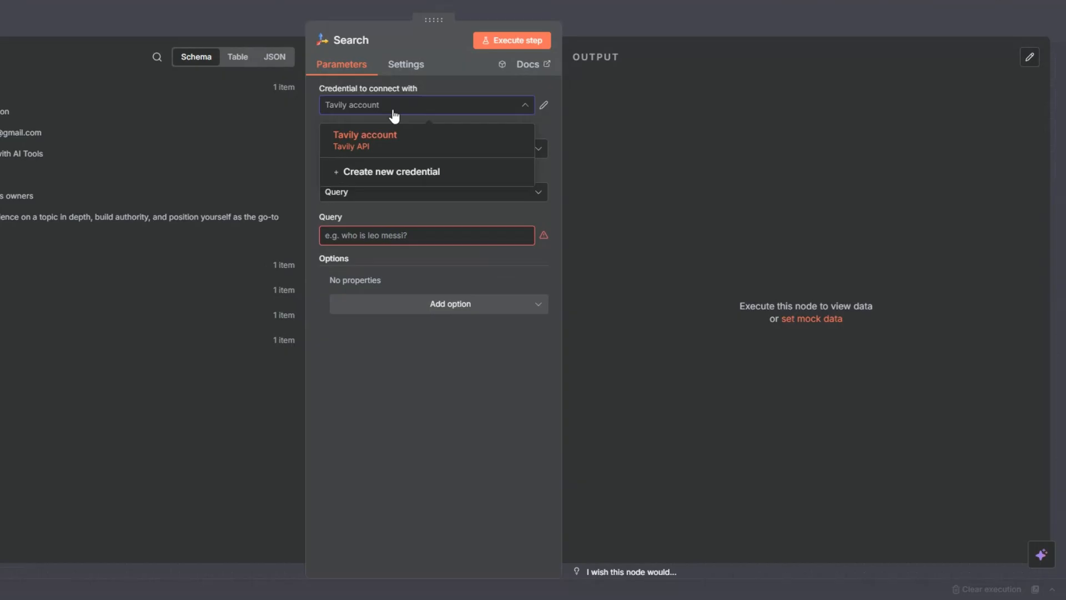
{"action": "left_click", "coordinate": [392, 172]}
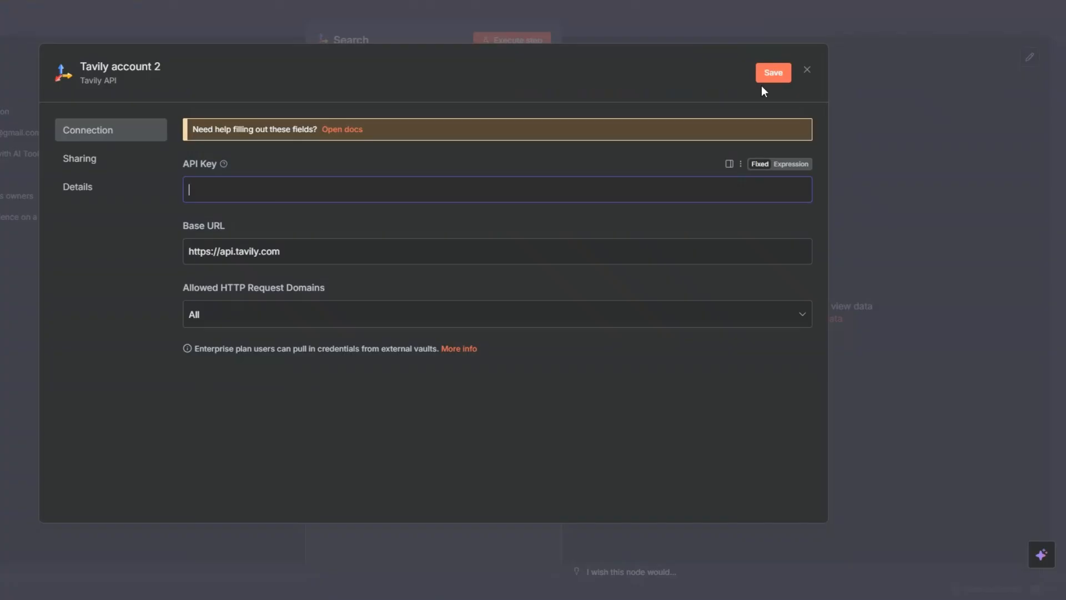
{"action": "left_click", "coordinate": [807, 71]}
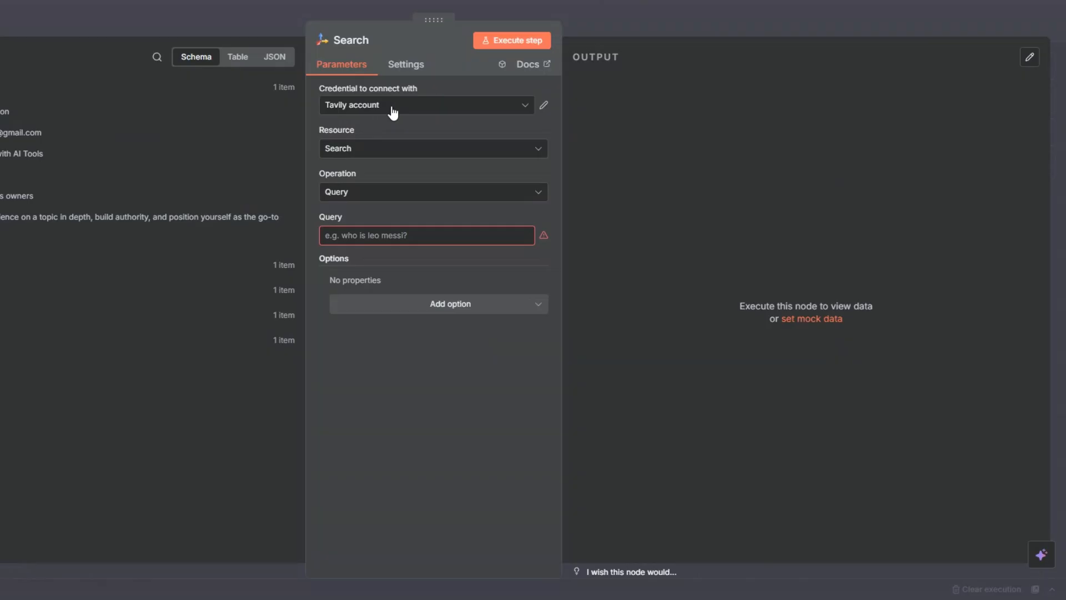
Set the Search query to an expression requesting recent, high-quality articles, blog posts and guides about "{{ $json.topic }}", and execute the node
{"action": "left_click", "coordinate": [353, 237]}
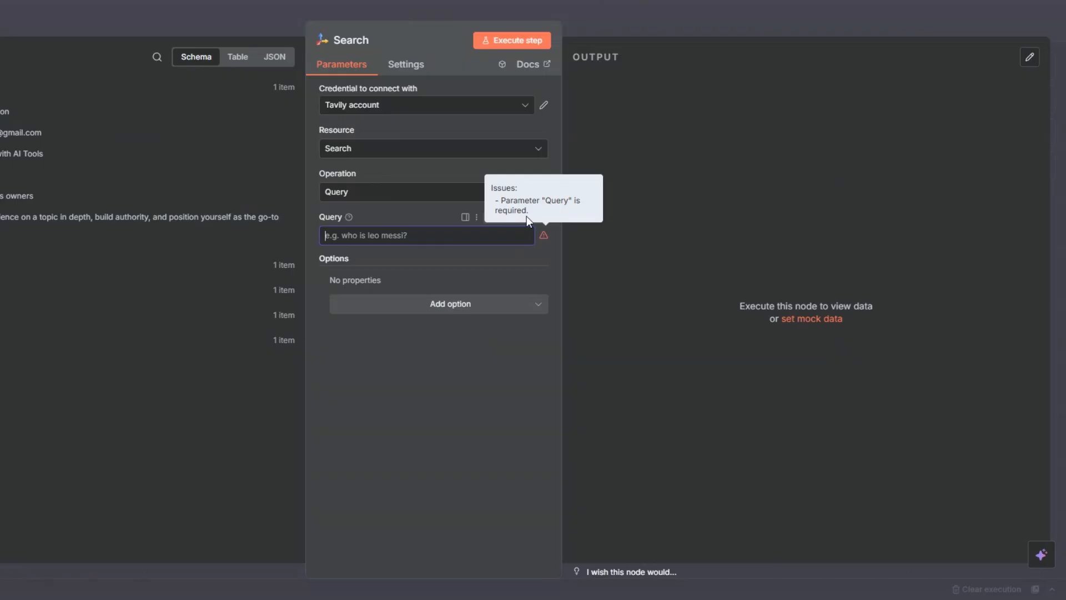
{"action": "left_click", "coordinate": [527, 217]}
{"action": "left_click", "coordinate": [542, 239]}
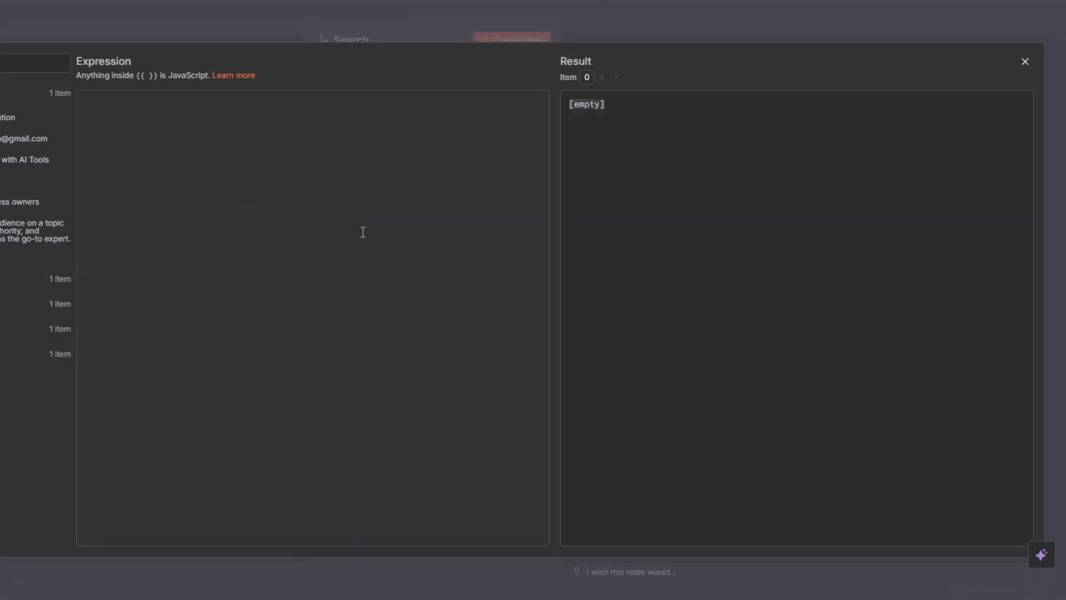
{"action": "type", "text": "Search for recent, high-quality articles, blog posts, and guides about \"{{ $json.topic }}\" with a focus on practical strategies, tutorials, case studies, and examples. Exclude unrelated content and keep results relevant to eBooks, Guides or Checklists creation."}
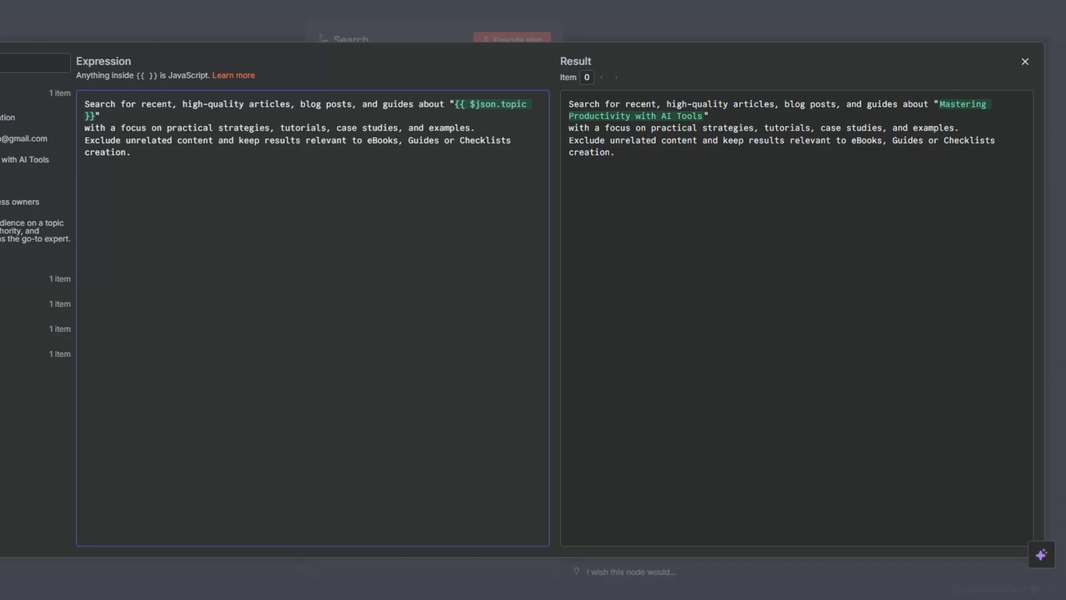
{"action": "key", "text": "Escape"}
{"action": "left_click", "coordinate": [508, 44]}
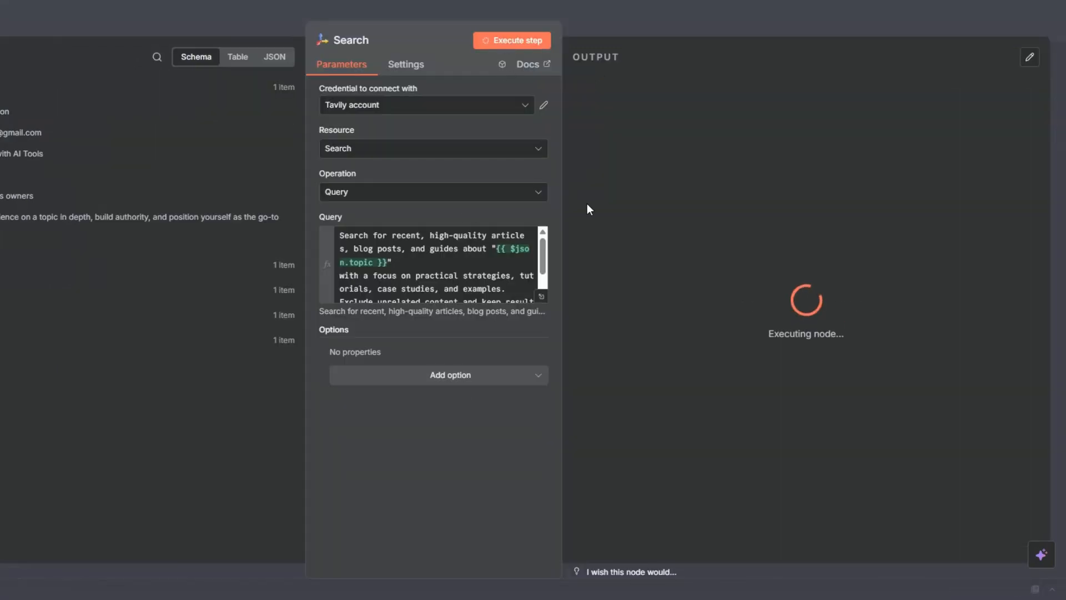
Examine the titles, URLs, content and scores returned in the Tavily Search node's output
{"action": "scroll", "coordinate": [825, 222], "scroll_direction": "down", "scroll_amount": 4}
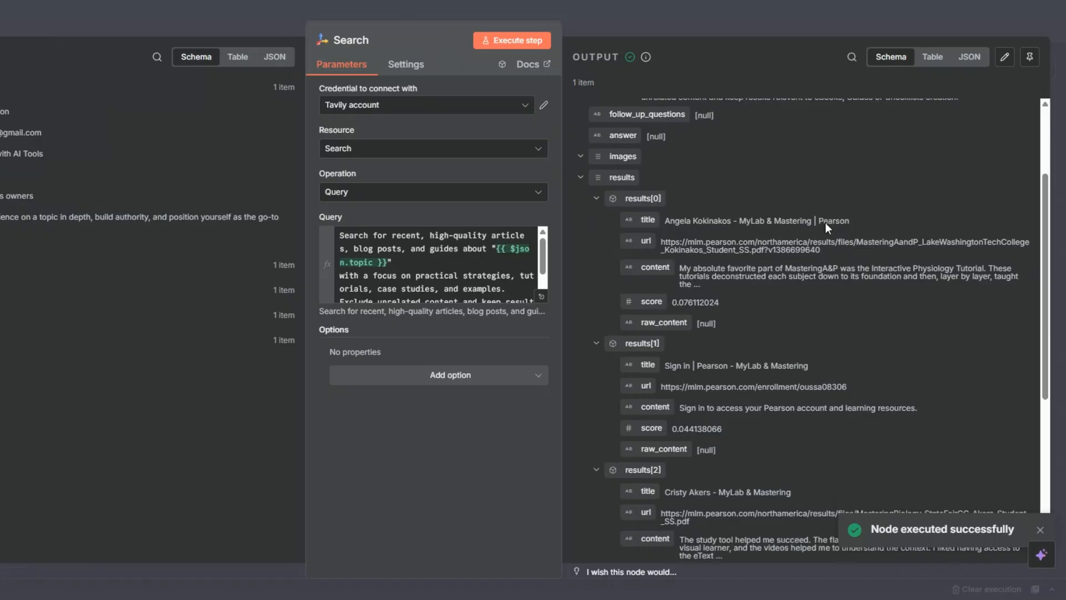
{"action": "scroll", "coordinate": [825, 222], "scroll_direction": "up", "scroll_amount": 4}
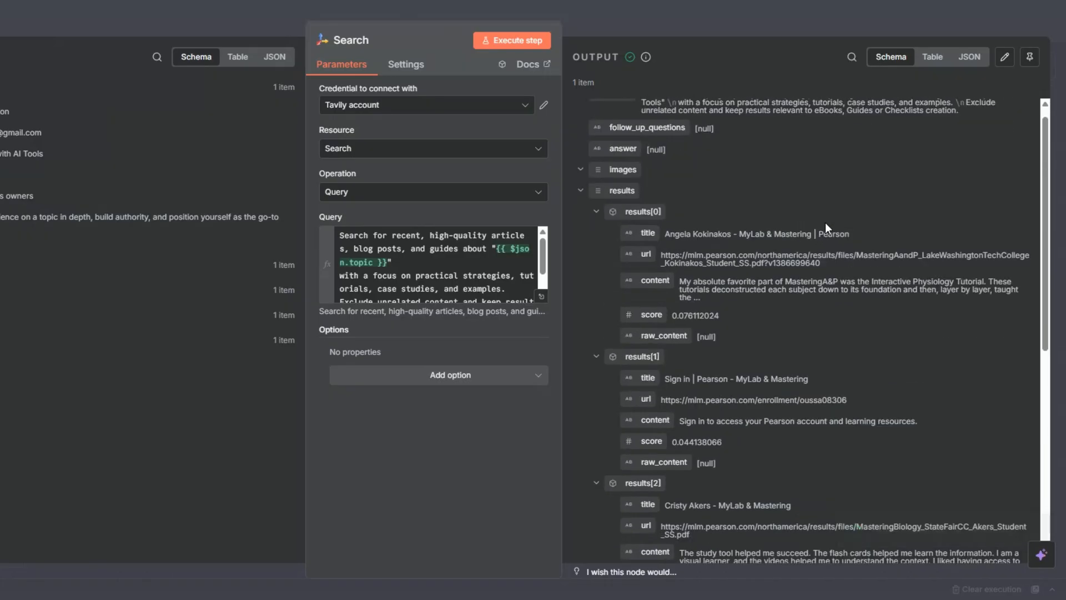
{"action": "scroll", "coordinate": [825, 222], "scroll_direction": "up", "scroll_amount": 1}
{"action": "scroll", "coordinate": [826, 224], "scroll_direction": "down", "scroll_amount": 7}
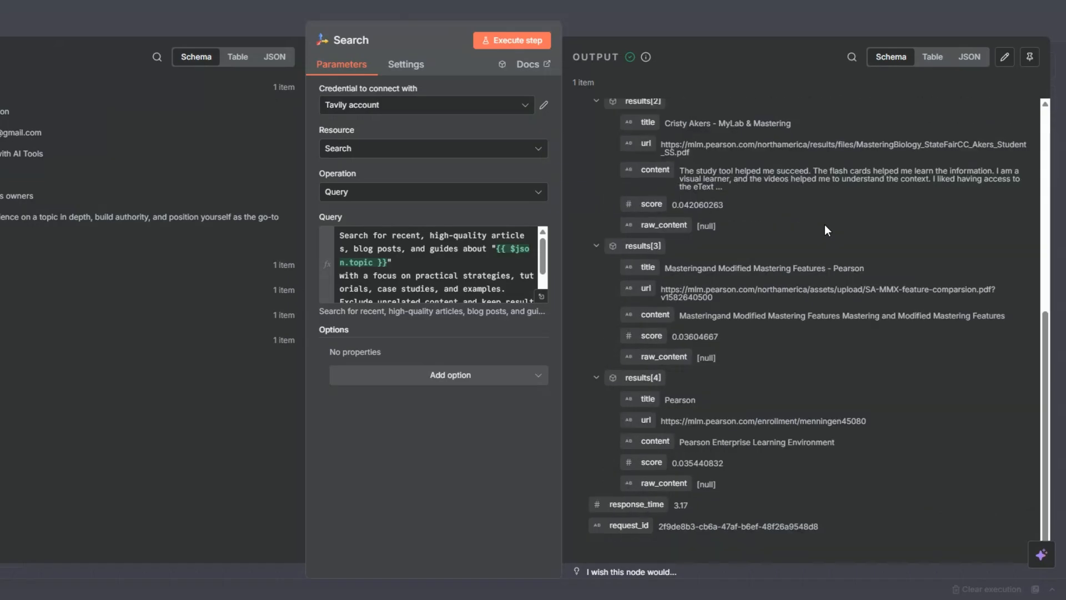
{"action": "scroll", "coordinate": [825, 227], "scroll_direction": "up", "scroll_amount": 7}
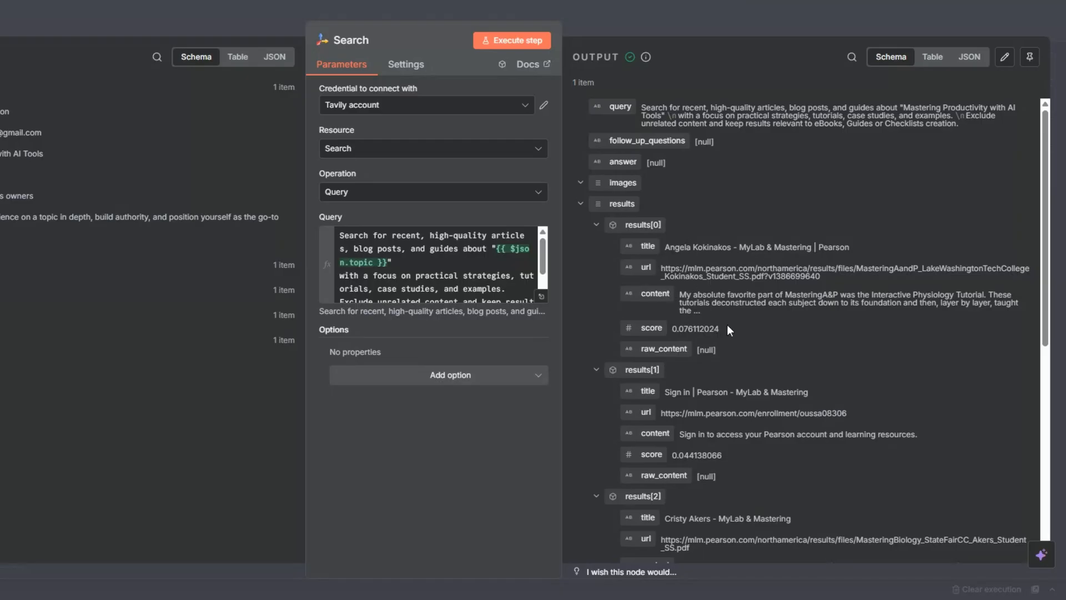
{"action": "scroll", "coordinate": [727, 327], "scroll_direction": "down", "scroll_amount": 5}
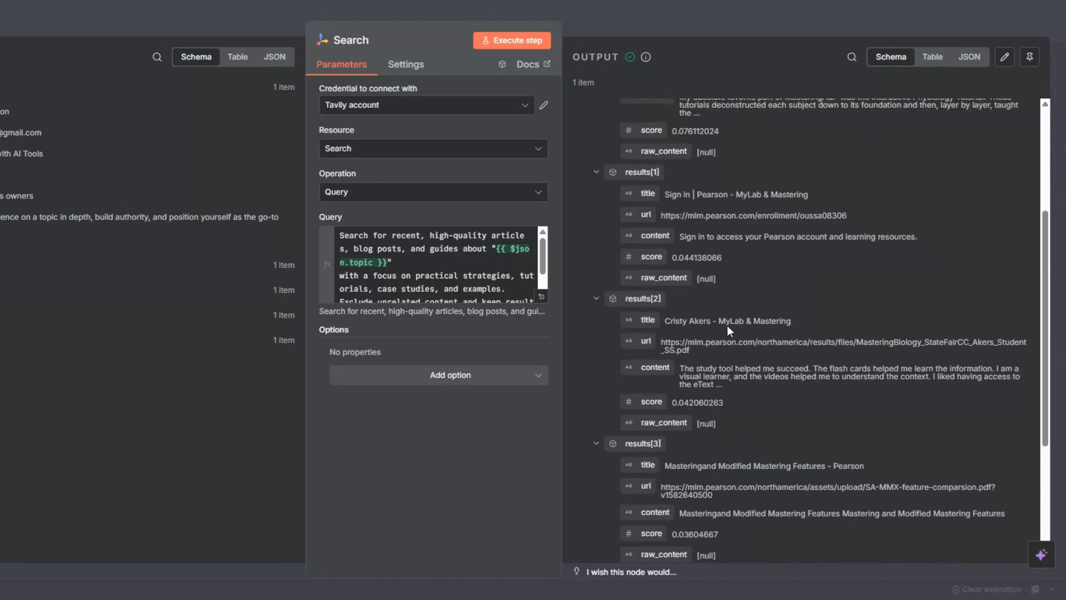
{"action": "scroll", "coordinate": [714, 200], "scroll_direction": "down", "scroll_amount": 3}
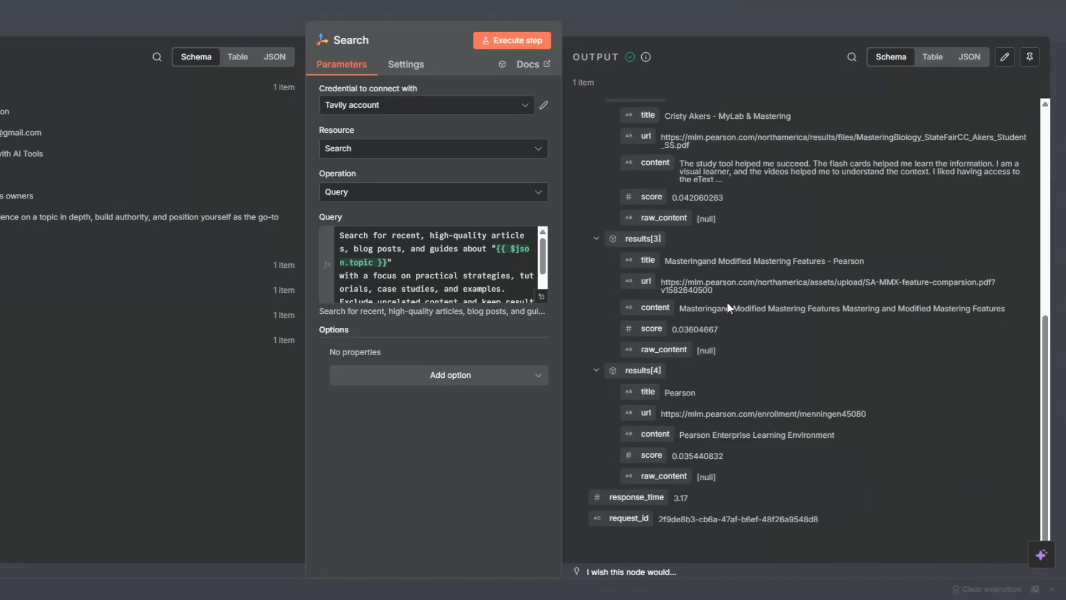
{"action": "scroll", "coordinate": [761, 341], "scroll_direction": "up", "scroll_amount": 8}
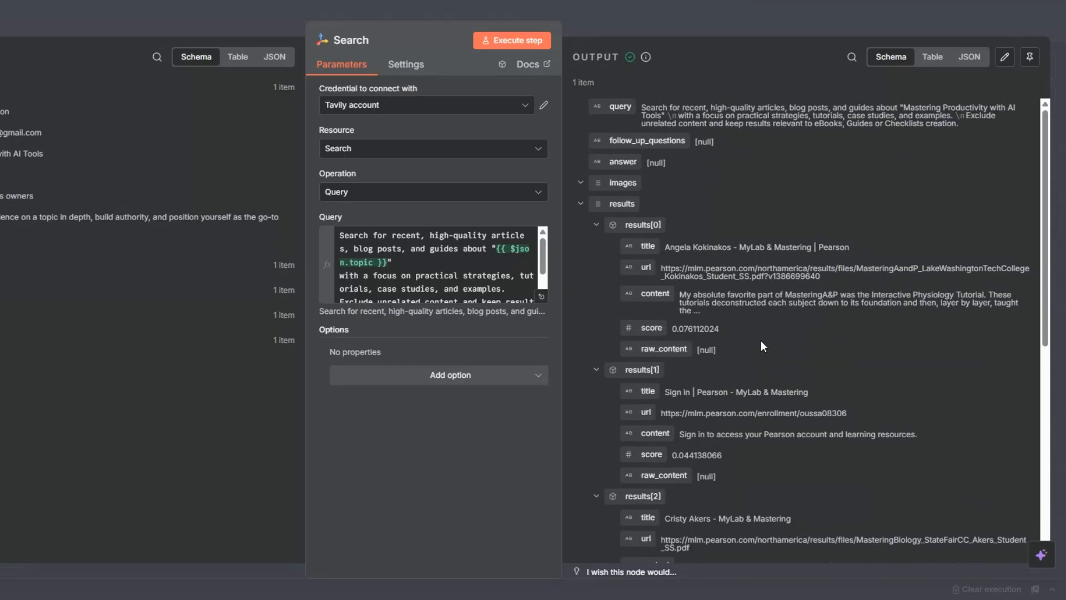
Close the Search node and save the workflow
{"action": "key", "text": "Escape"}
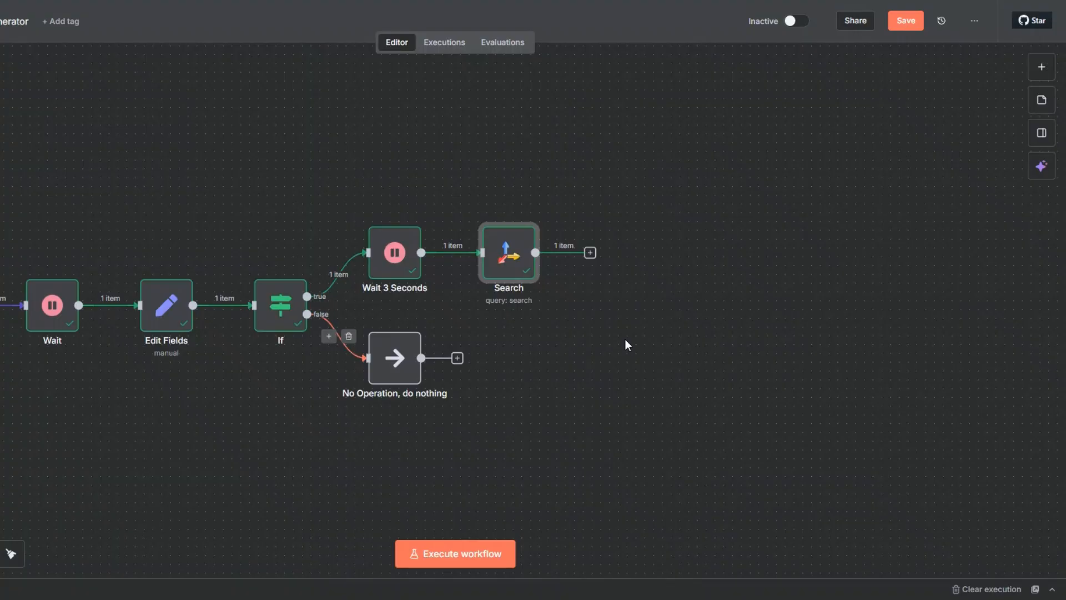
{"action": "left_click", "coordinate": [906, 20]}
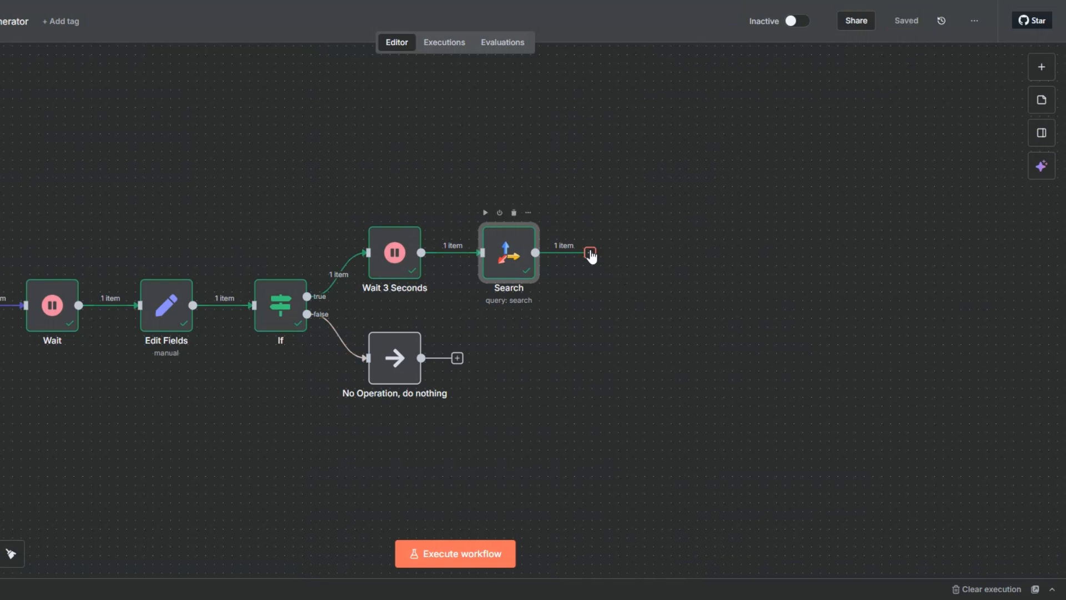
Add a Switch node after the Search node
{"action": "left_click", "coordinate": [590, 253]}
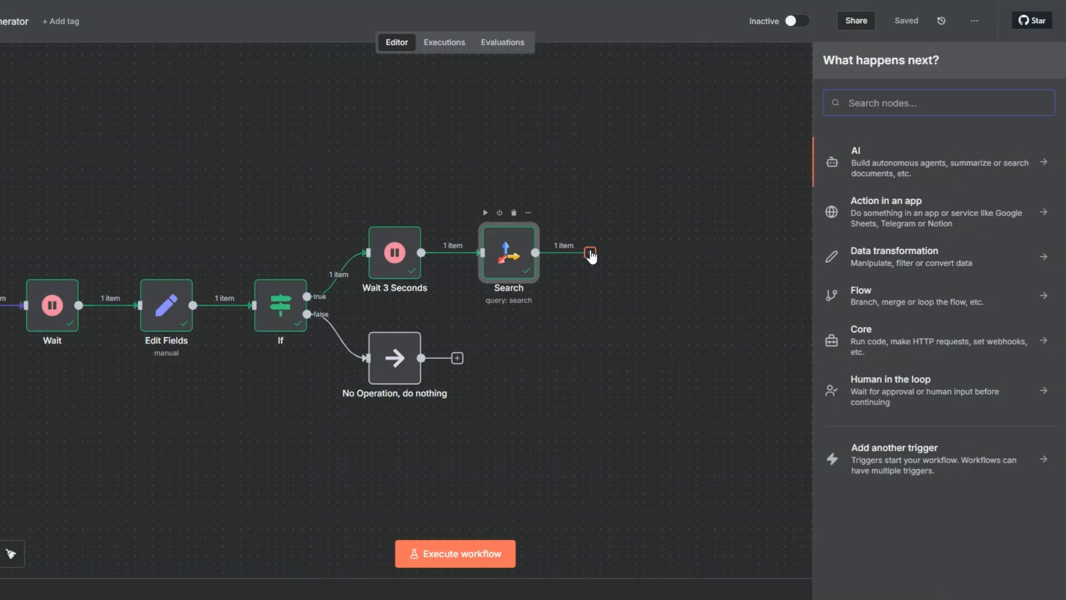
{"action": "type", "text": "swit"}
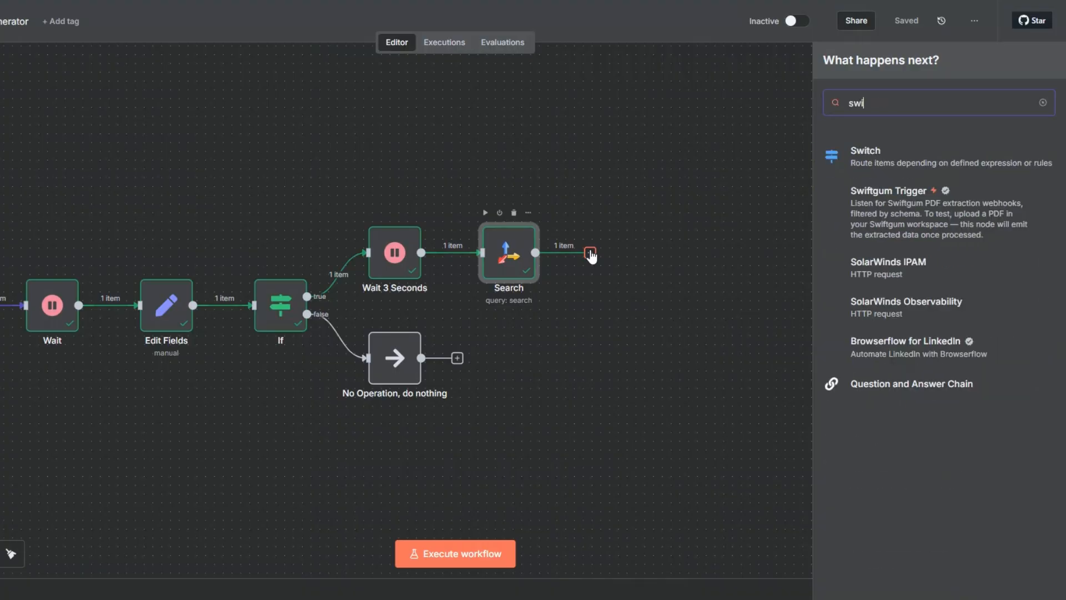
{"action": "left_click", "coordinate": [864, 151]}
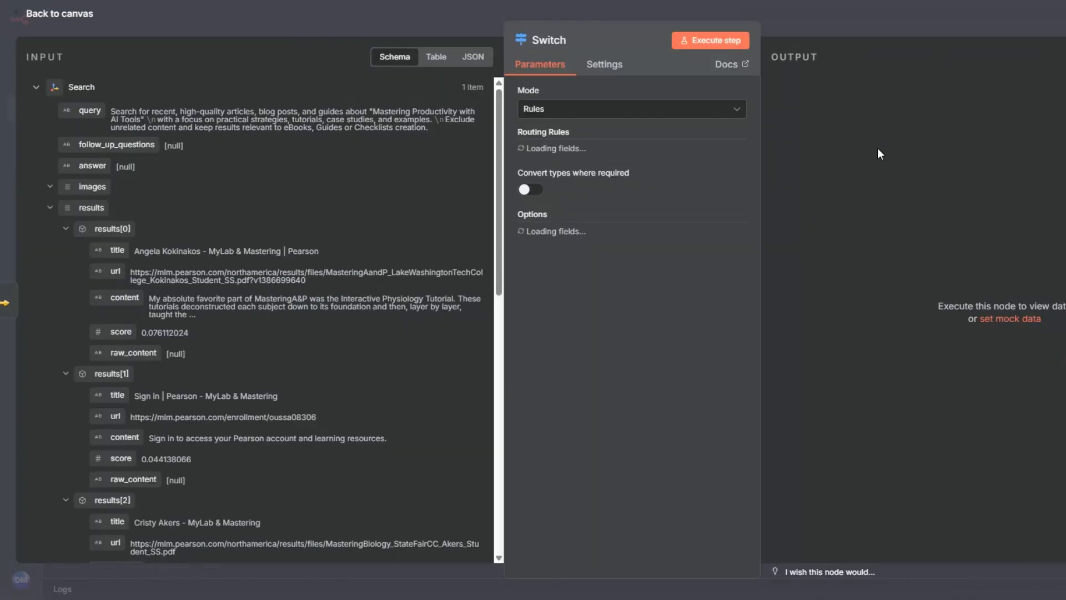
Set the first routing rule to match Wait 3 Seconds' format field equal to eBook, and rename its output eBook
{"action": "scroll", "coordinate": [251, 216], "scroll_direction": "down", "scroll_amount": 1}
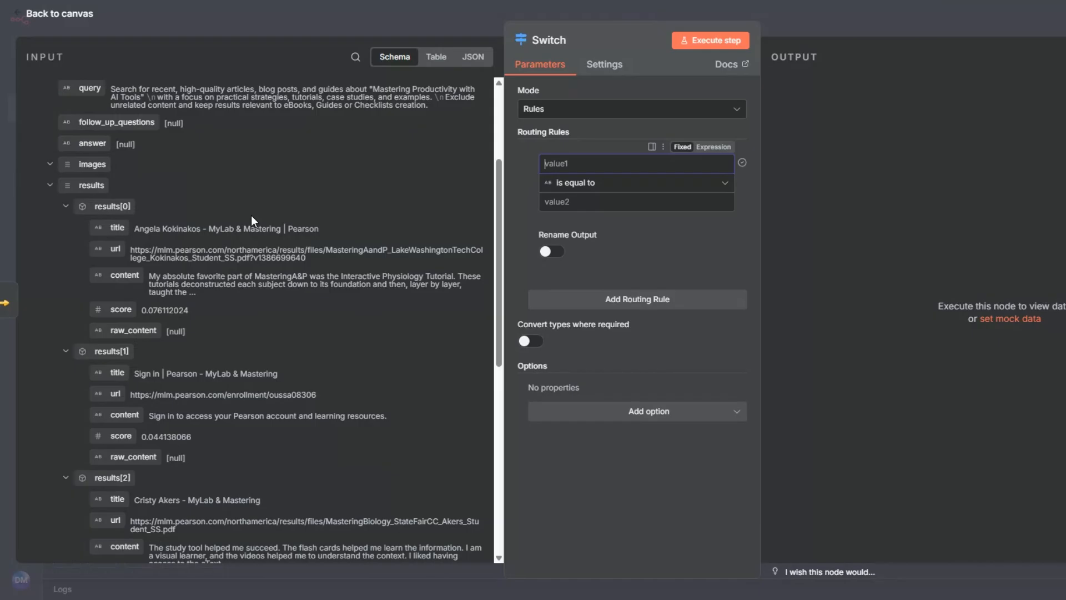
{"action": "scroll", "coordinate": [251, 215], "scroll_direction": "down", "scroll_amount": 10}
{"action": "left_click", "coordinate": [35, 391]}
{"action": "scroll", "coordinate": [250, 255], "scroll_direction": "down", "scroll_amount": 5}
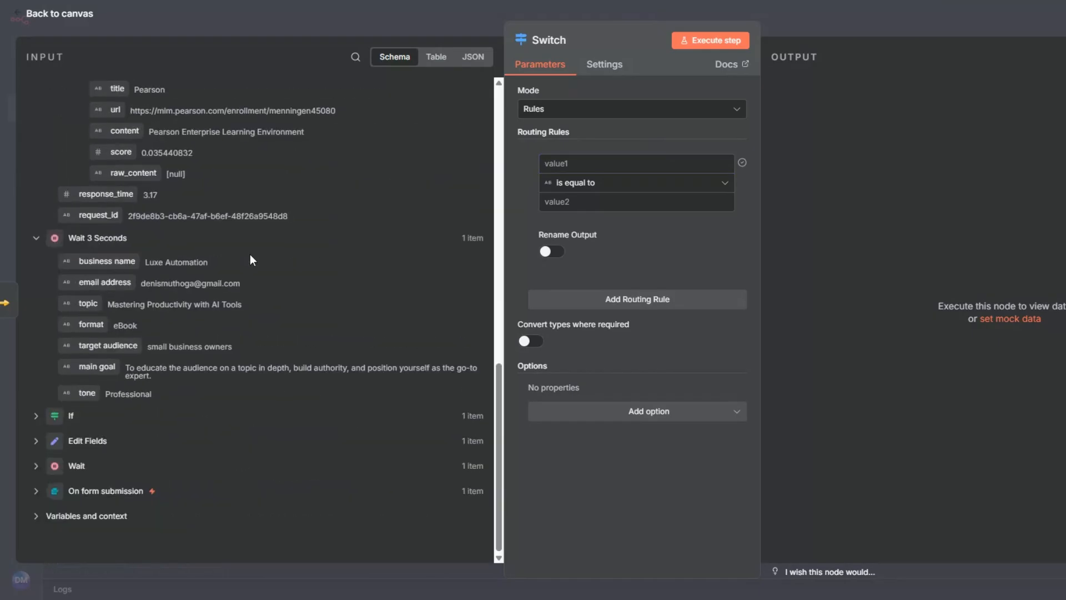
{"action": "left_click_drag", "start_coordinate": [91, 324], "coordinate": [577, 162]}
{"action": "type", "text": "eBook"}
{"action": "key", "text": "ctrl+a"}
{"action": "key", "text": "ctrl+c"}
{"action": "left_click", "coordinate": [549, 265]}
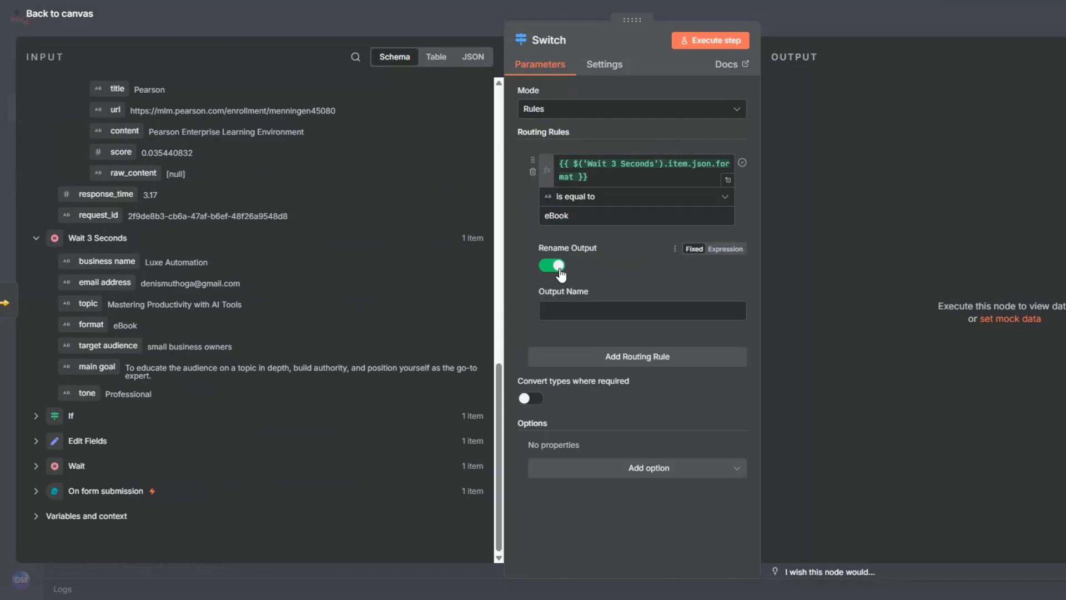
{"action": "left_click", "coordinate": [575, 311]}
{"action": "key", "text": "ctrl+v"}
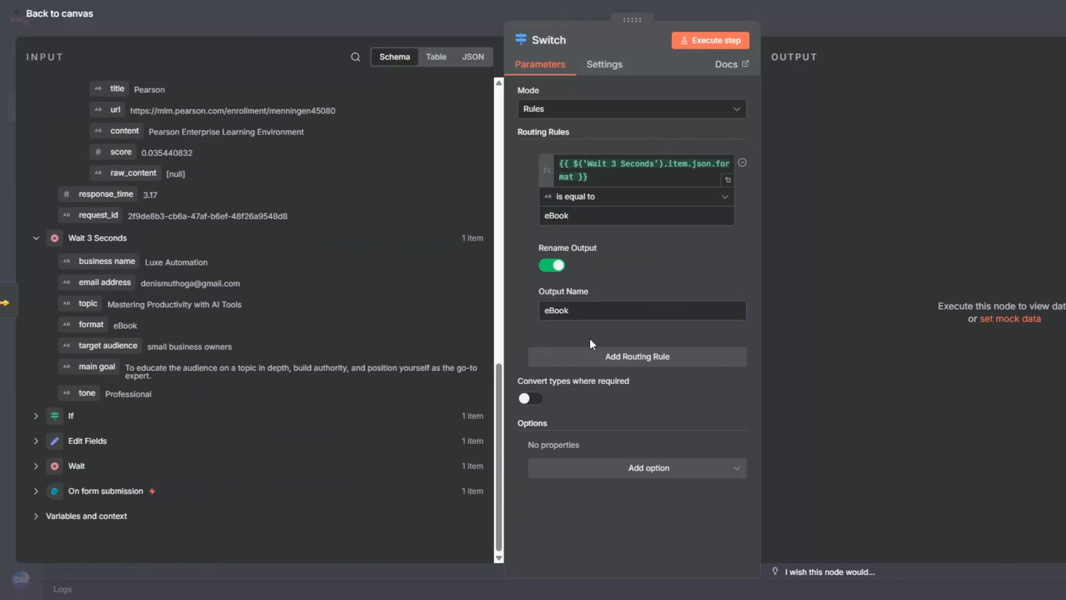
Add a second routing rule matching Wait 3 Seconds' format field equal to Guide, and rename its output Guide
{"action": "left_click", "coordinate": [607, 357]}
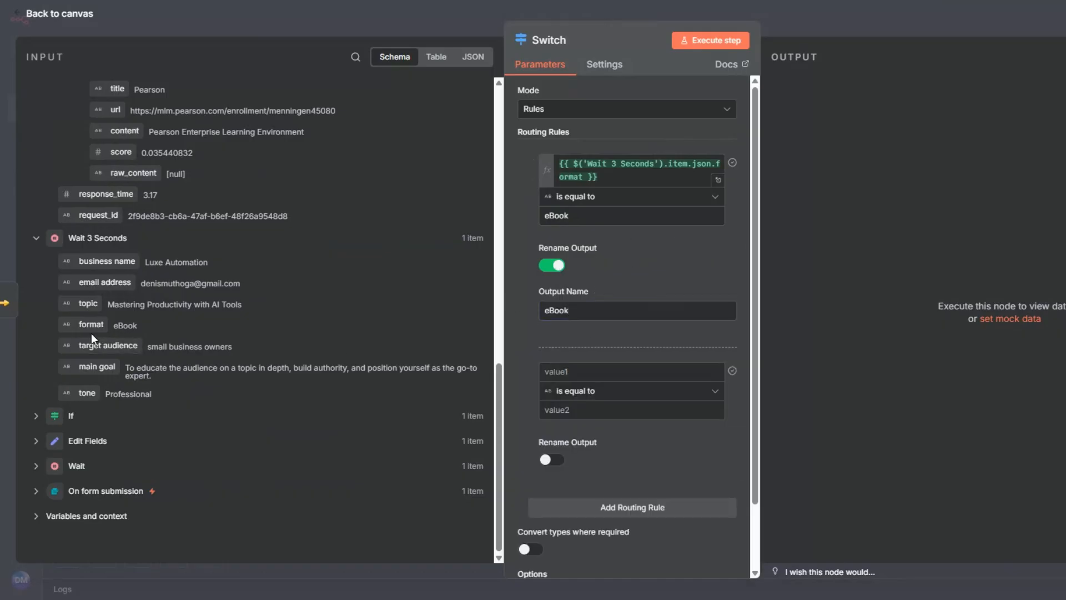
{"action": "left_click_drag", "start_coordinate": [91, 326], "coordinate": [559, 427]}
{"action": "type", "text": "Guide"}
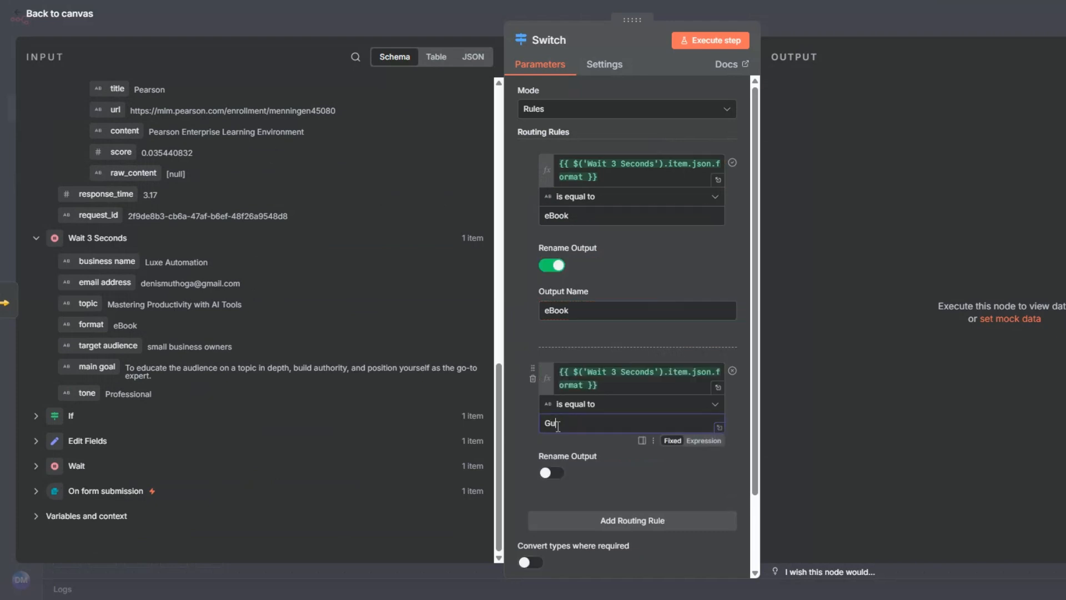
{"action": "double_click", "coordinate": [558, 427]}
{"action": "key", "text": "ctrl+c"}
{"action": "left_click", "coordinate": [550, 473]}
{"action": "left_click", "coordinate": [579, 517]}
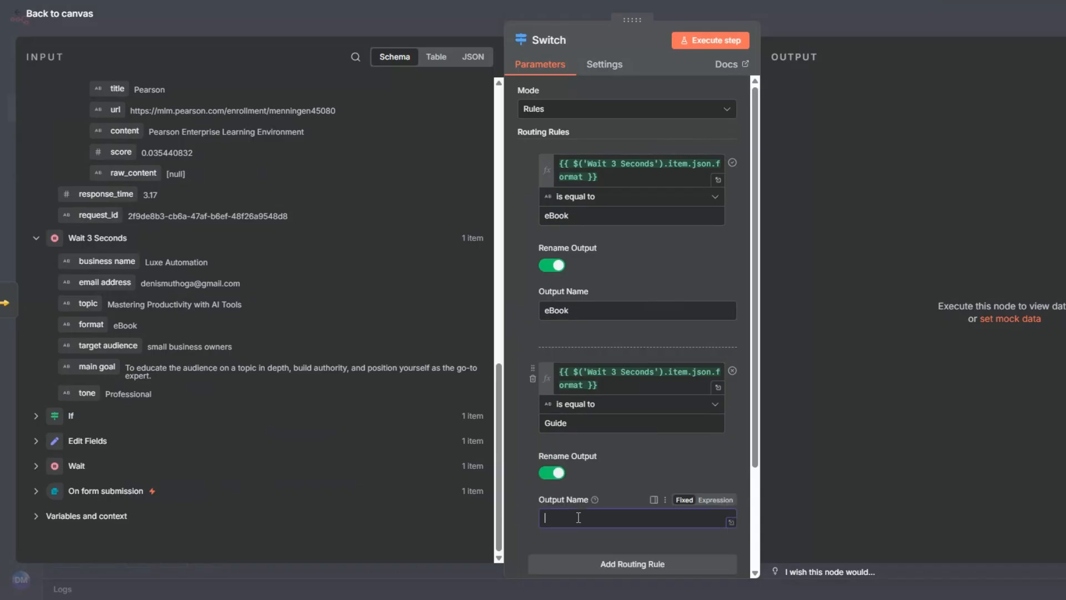
{"action": "key", "text": "ctrl+v"}
Add a third routing rule matching Wait 3 Seconds' format field equal to Checklist, and rename its output Checklist
{"action": "scroll", "coordinate": [588, 483], "scroll_direction": "down", "scroll_amount": 3}
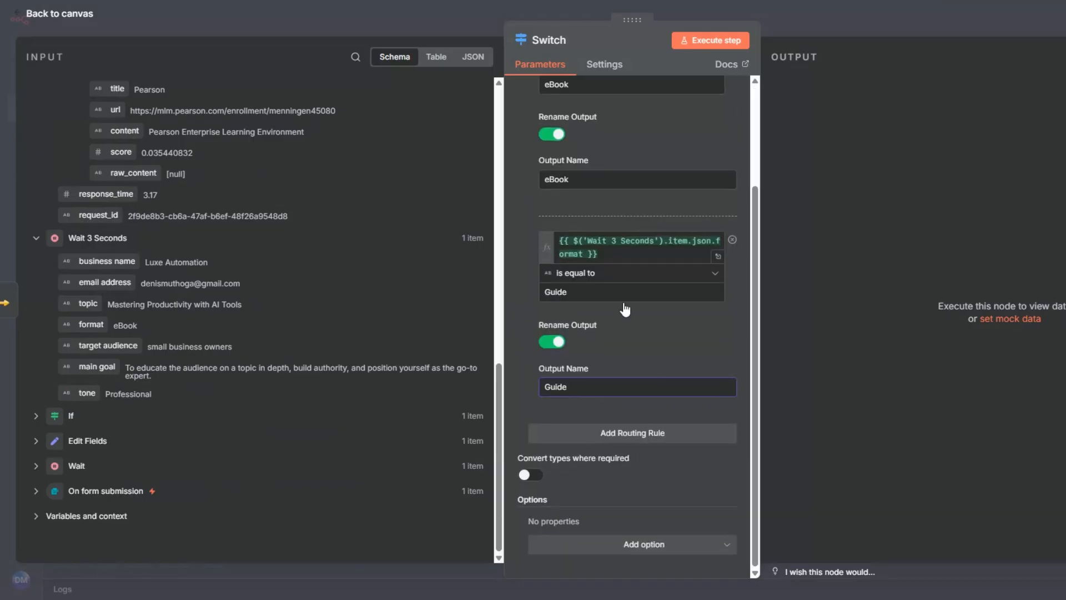
{"action": "left_click", "coordinate": [601, 438]}
{"action": "left_click_drag", "start_coordinate": [91, 325], "coordinate": [575, 296]}
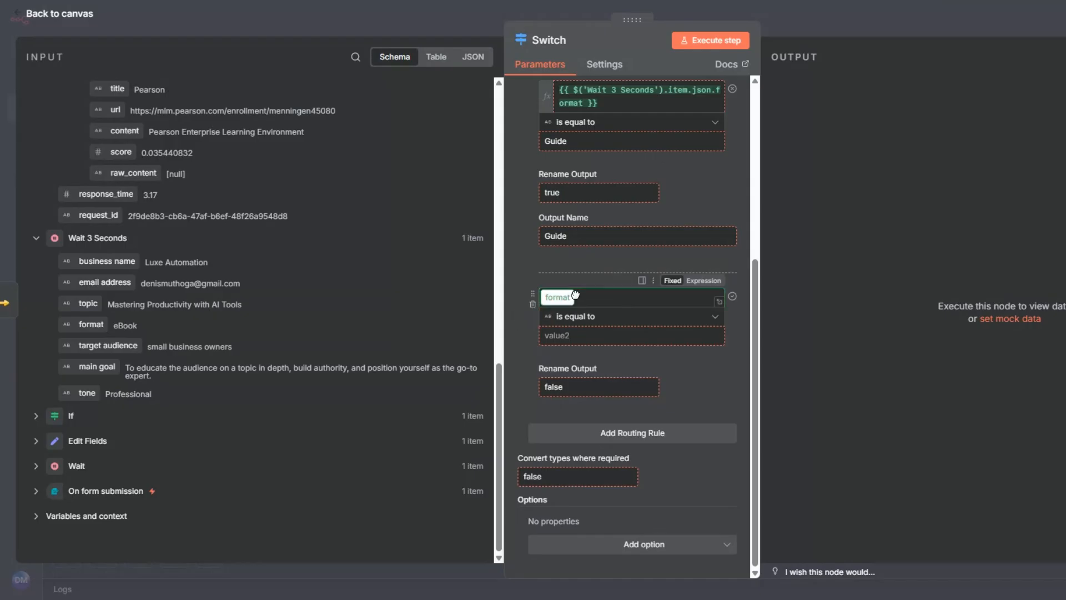
{"action": "left_click", "coordinate": [563, 350]}
{"action": "type", "text": "checklist"}
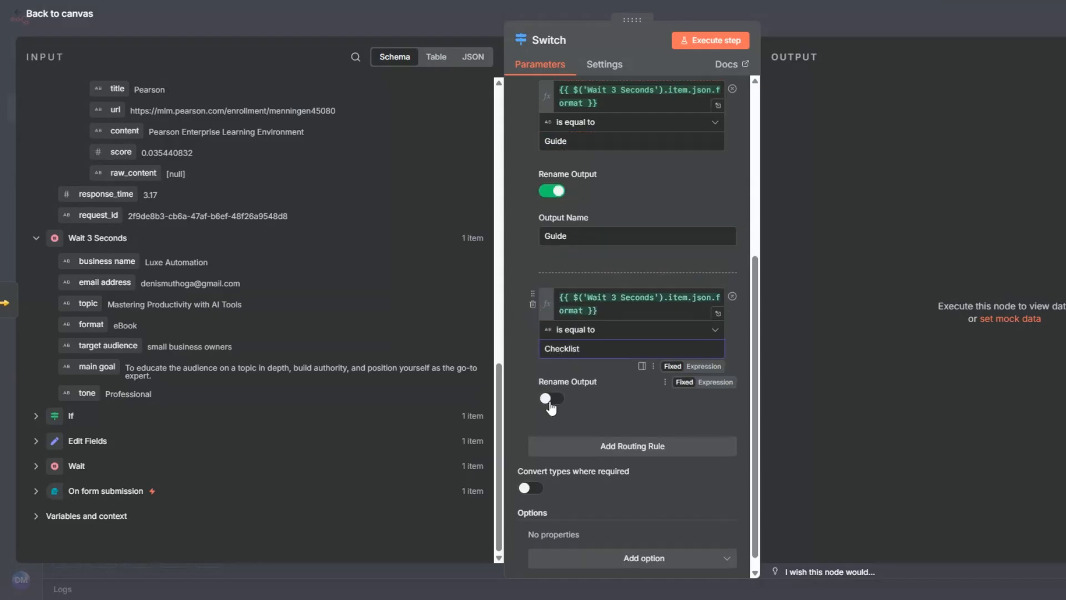
{"action": "left_click", "coordinate": [552, 399]}
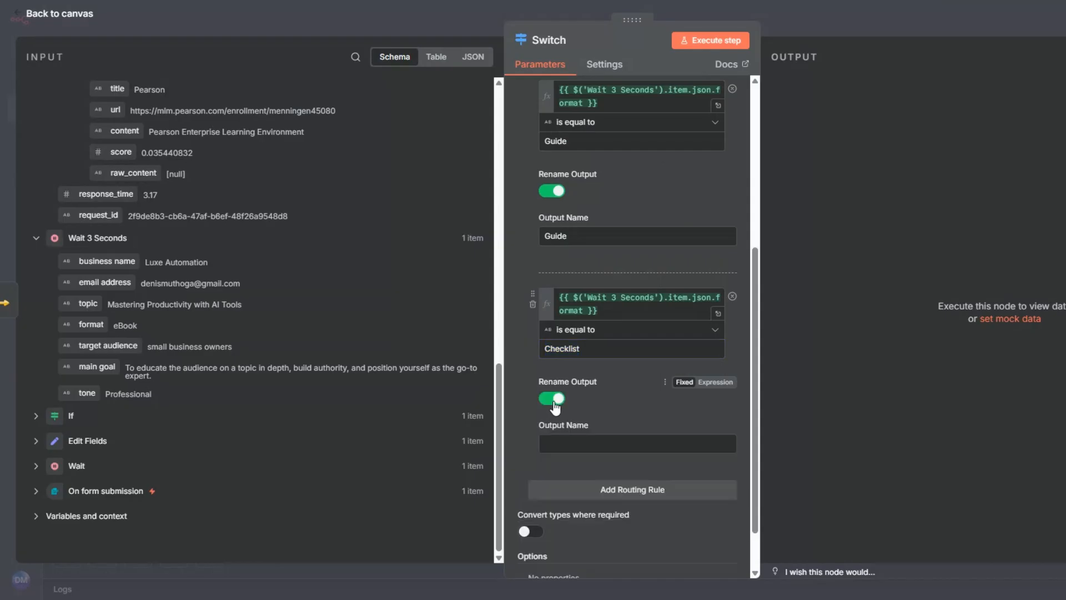
{"action": "left_click", "coordinate": [567, 442]}
{"action": "type", "text": "Checklist"}
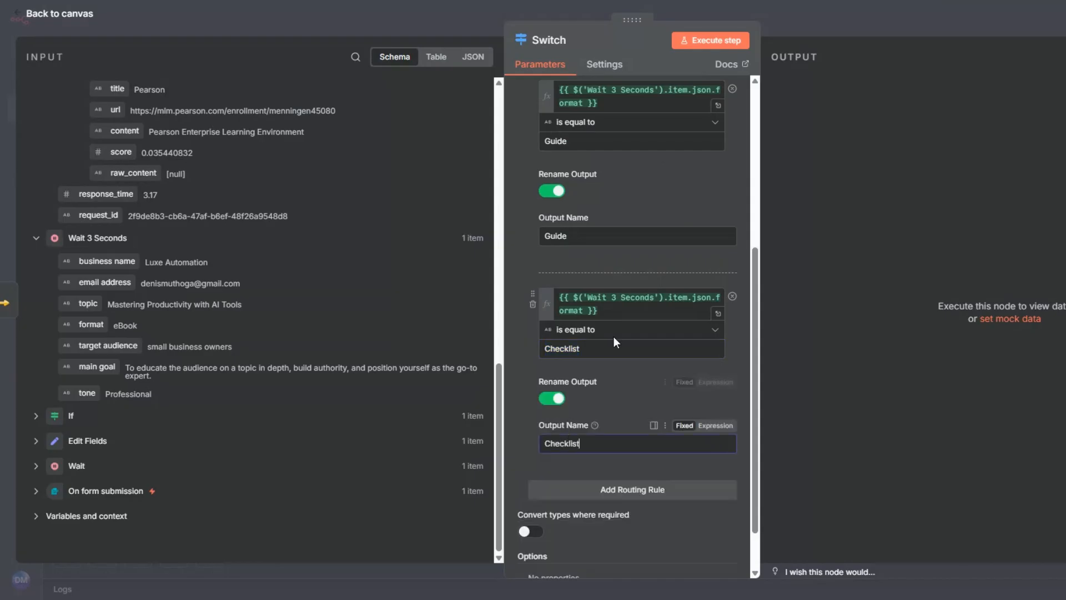
Execute the Switch node, align it with the Search node on the canvas, and save the workflow
{"action": "left_click", "coordinate": [693, 43]}
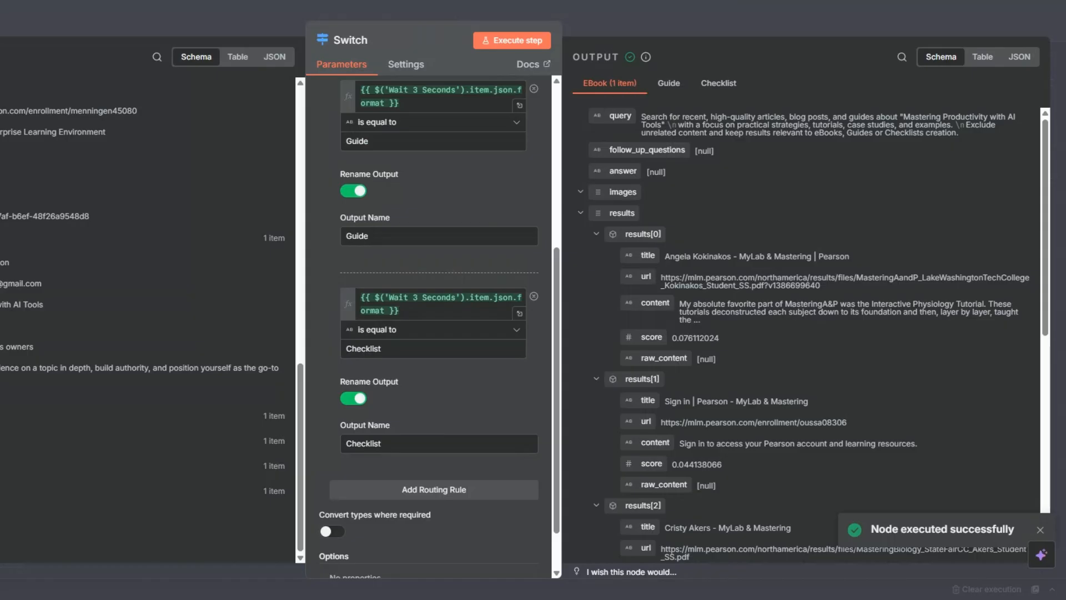
{"action": "key", "text": "Escape"}
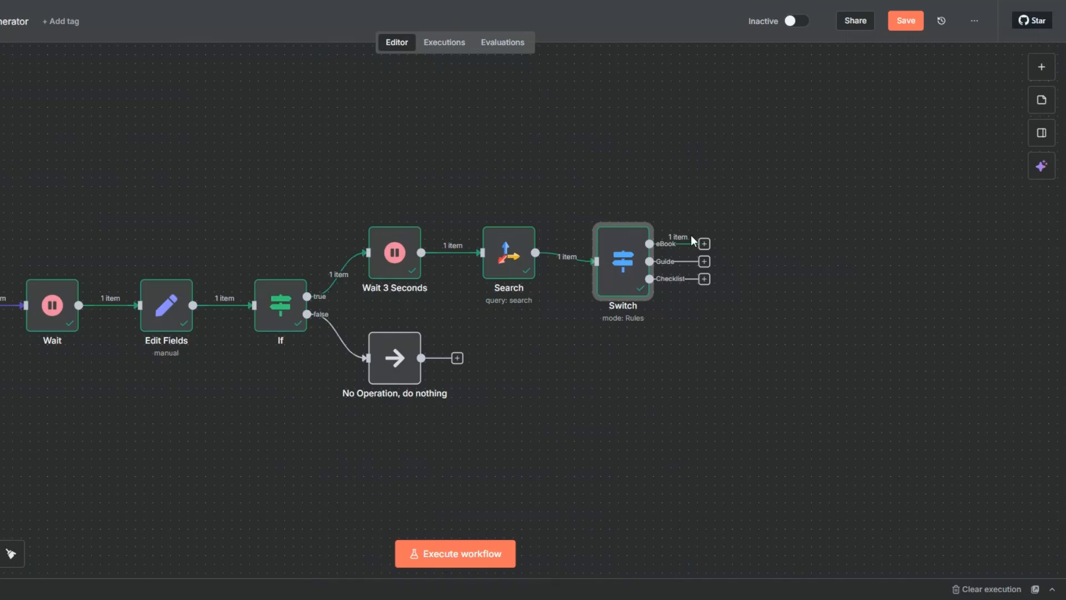
{"action": "left_click_drag", "start_coordinate": [616, 256], "coordinate": [617, 248]}
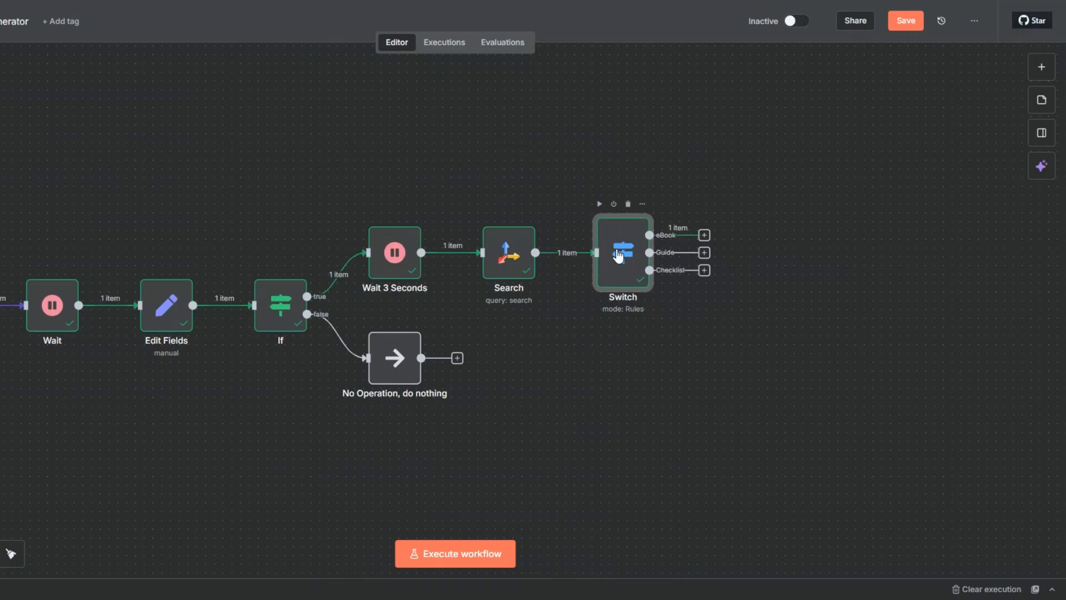
{"action": "left_click", "coordinate": [890, 24]}
Add an OpenAI Message a model node to the Switch node's eBook output
{"action": "scroll", "coordinate": [452, 245], "scroll_direction": "down", "scroll_amount": 2}
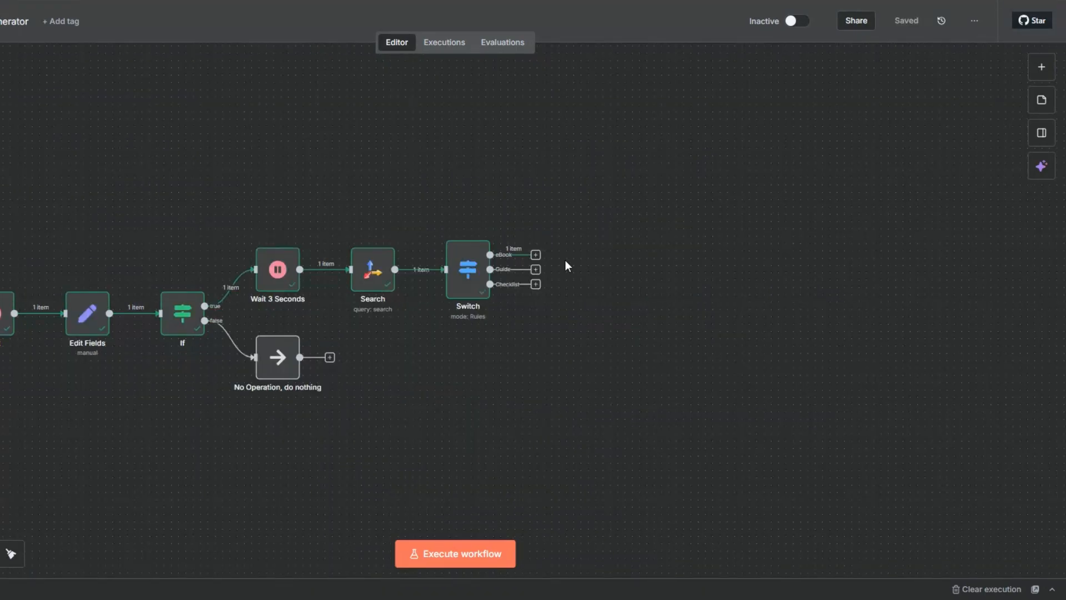
{"action": "left_click", "coordinate": [536, 255]}
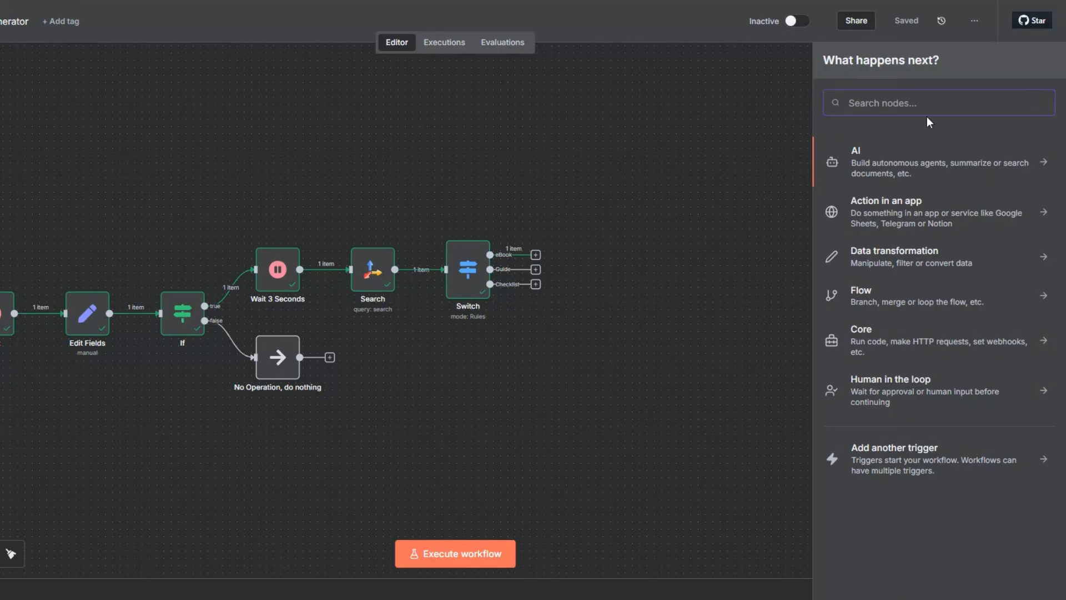
{"action": "left_click", "coordinate": [858, 154]}
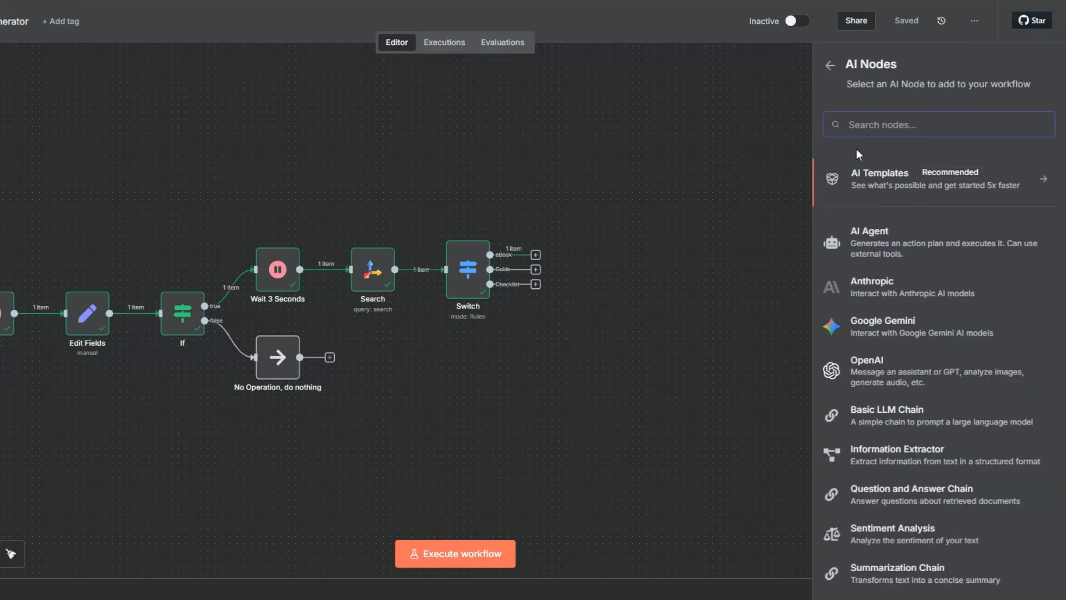
{"action": "left_click", "coordinate": [888, 366]}
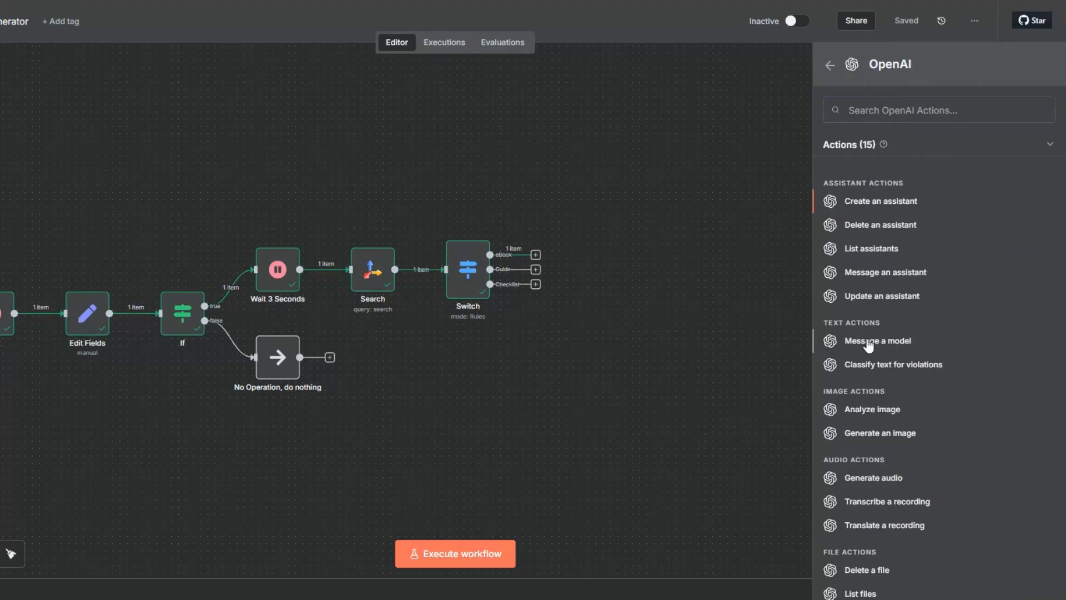
{"action": "left_click", "coordinate": [868, 341]}
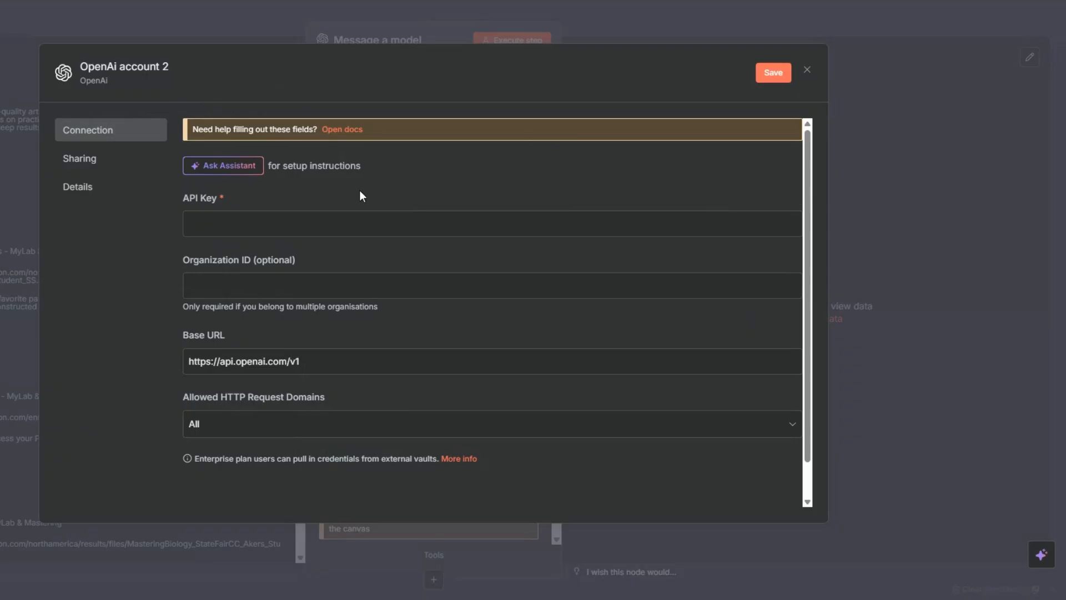
Dismiss the new OpenAI credential form without entering an API key, and set the model to GPT-4.1-MINI
{"action": "left_click", "coordinate": [306, 226]}
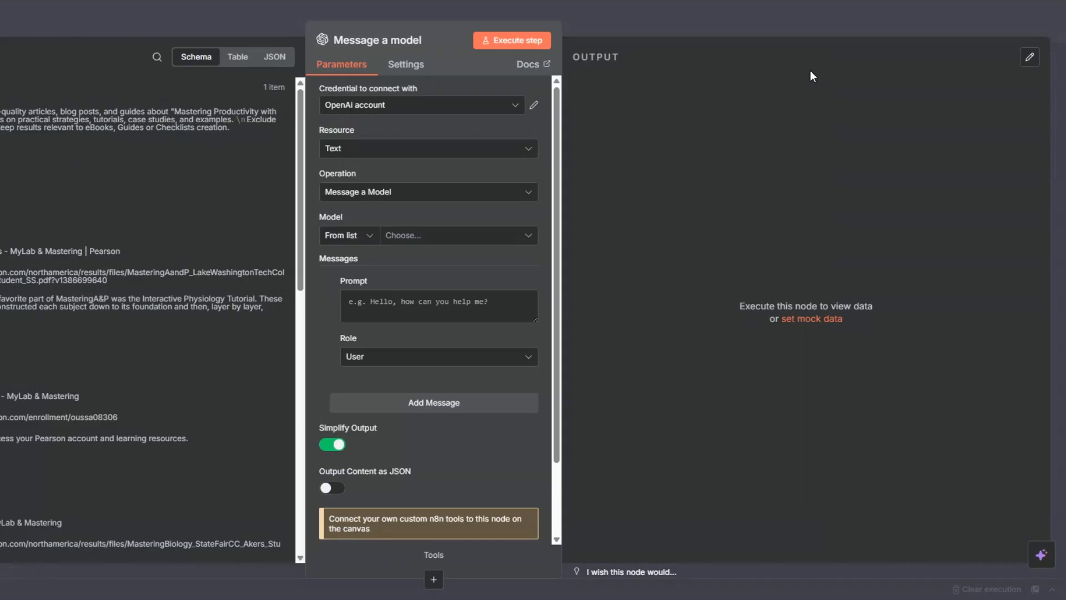
{"action": "left_click", "coordinate": [808, 70]}
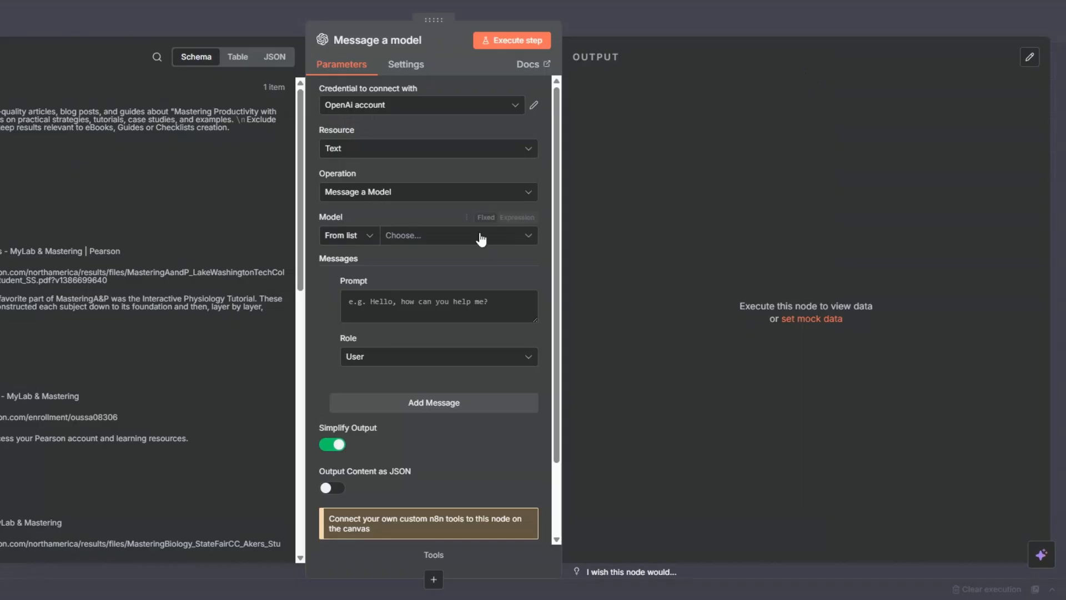
{"action": "left_click", "coordinate": [406, 236]}
{"action": "scroll", "coordinate": [421, 333], "scroll_direction": "down", "scroll_amount": 5}
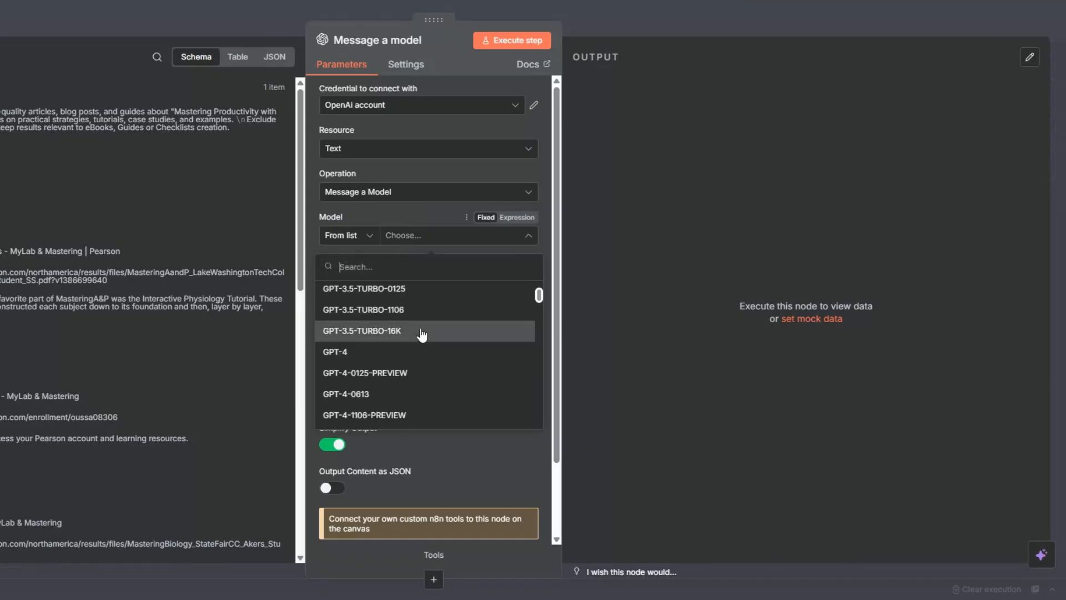
{"action": "scroll", "coordinate": [416, 314], "scroll_direction": "down", "scroll_amount": 3}
{"action": "scroll", "coordinate": [400, 342], "scroll_direction": "up", "scroll_amount": 2}
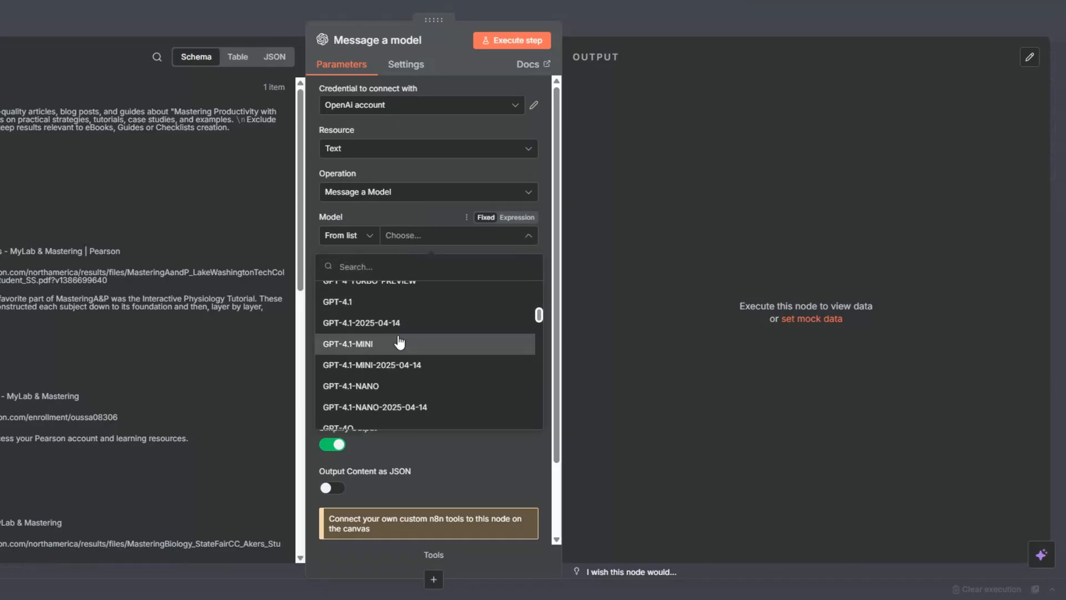
{"action": "left_click", "coordinate": [400, 342]}
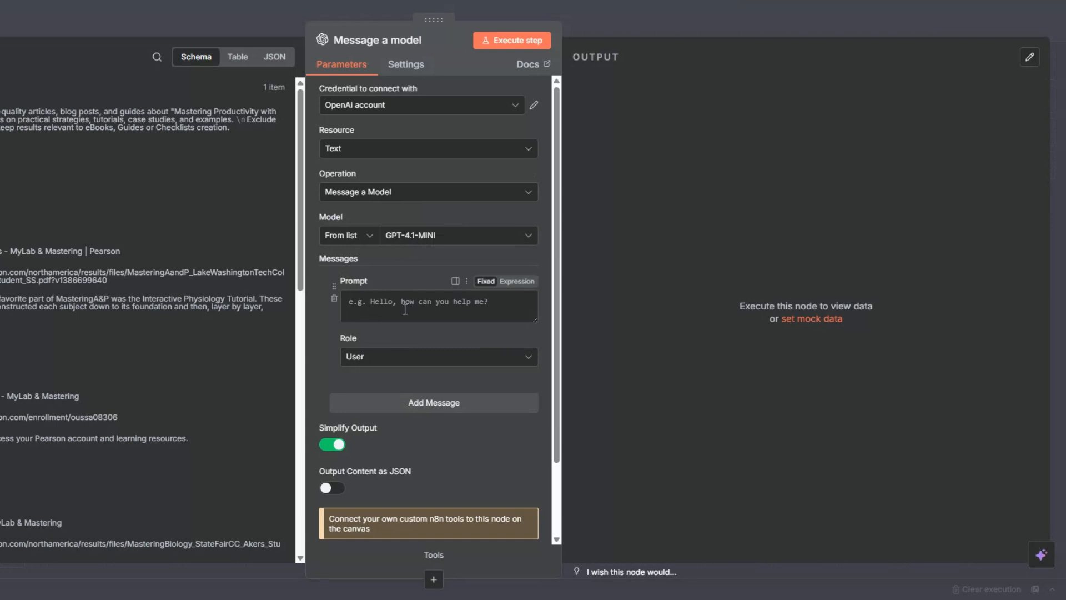
Review the eBook Research node's message settings, including the system prompt and its role
{"action": "scroll", "coordinate": [405, 309], "scroll_direction": "down", "scroll_amount": 2}
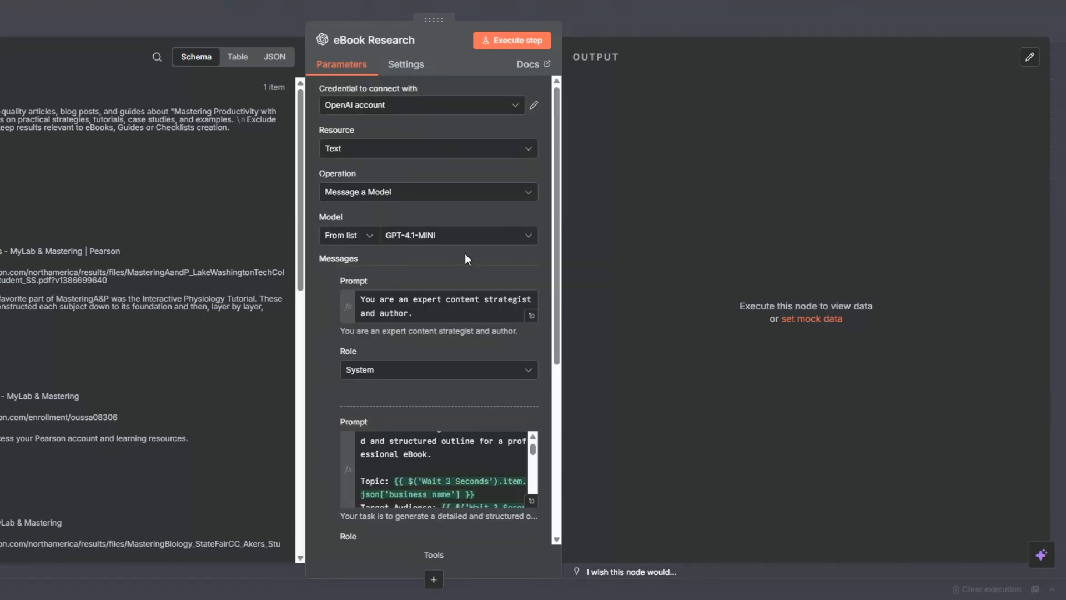
{"action": "scroll", "coordinate": [462, 253], "scroll_direction": "down", "scroll_amount": 5}
{"action": "scroll", "coordinate": [439, 206], "scroll_direction": "up", "scroll_amount": 1}
{"action": "scroll", "coordinate": [405, 298], "scroll_direction": "up", "scroll_amount": 5}
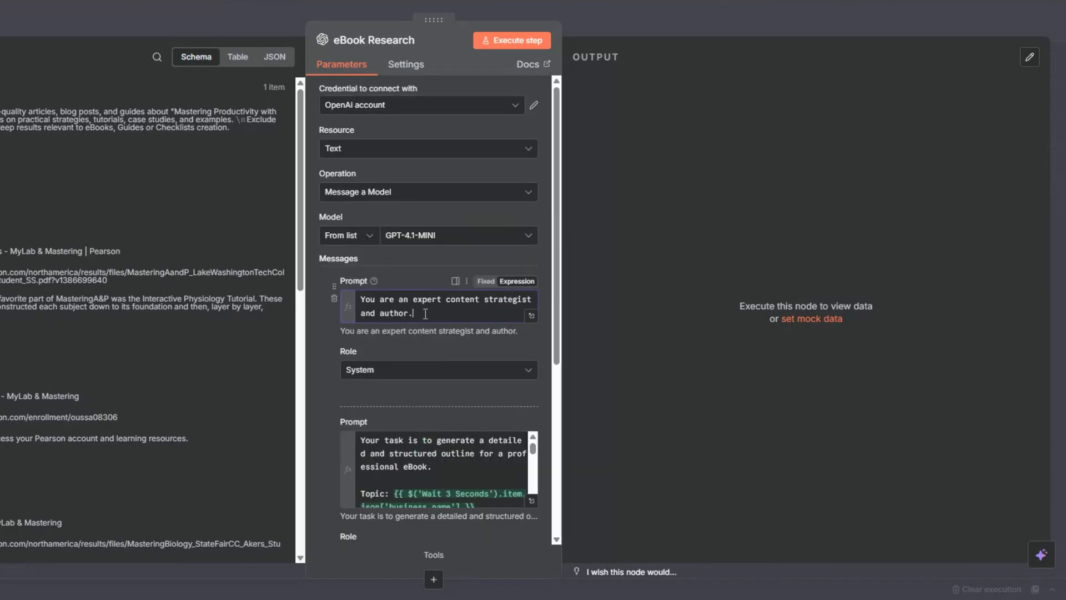
{"action": "left_click", "coordinate": [426, 314]}
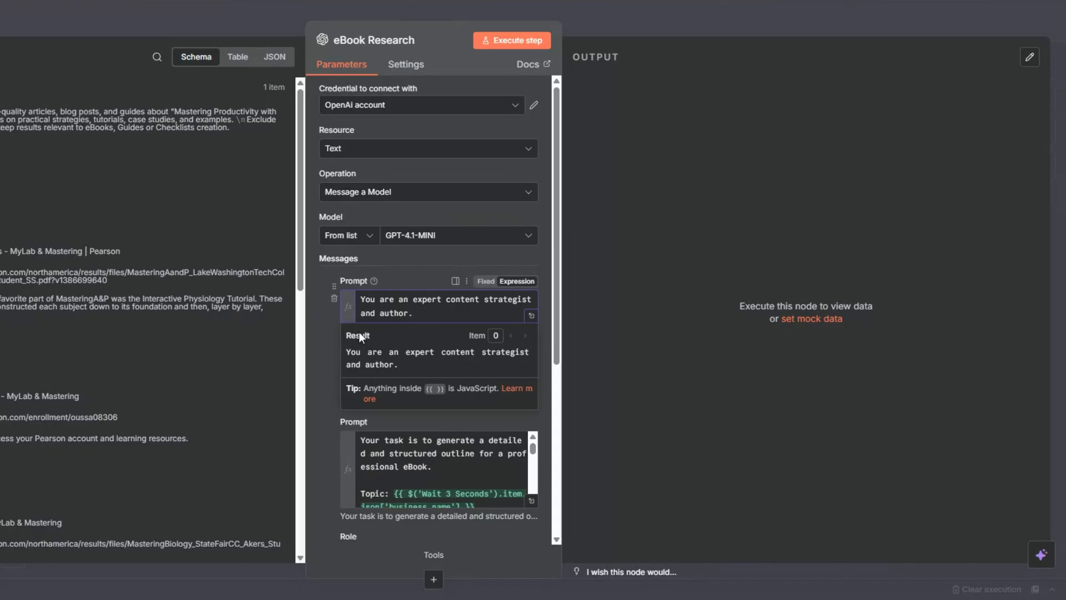
{"action": "left_click", "coordinate": [322, 341]}
Examine the user prompt's full expression, covering its form fields, Tavily research context and outline requirements, and close the expression editor
{"action": "scroll", "coordinate": [444, 413], "scroll_direction": "down", "scroll_amount": 3}
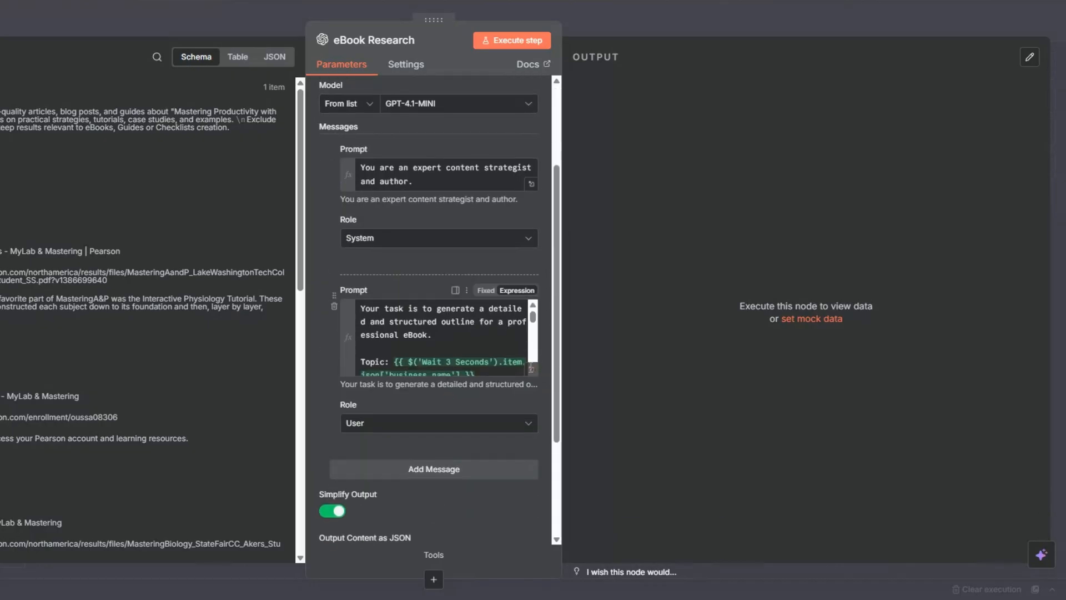
{"action": "left_click", "coordinate": [531, 369]}
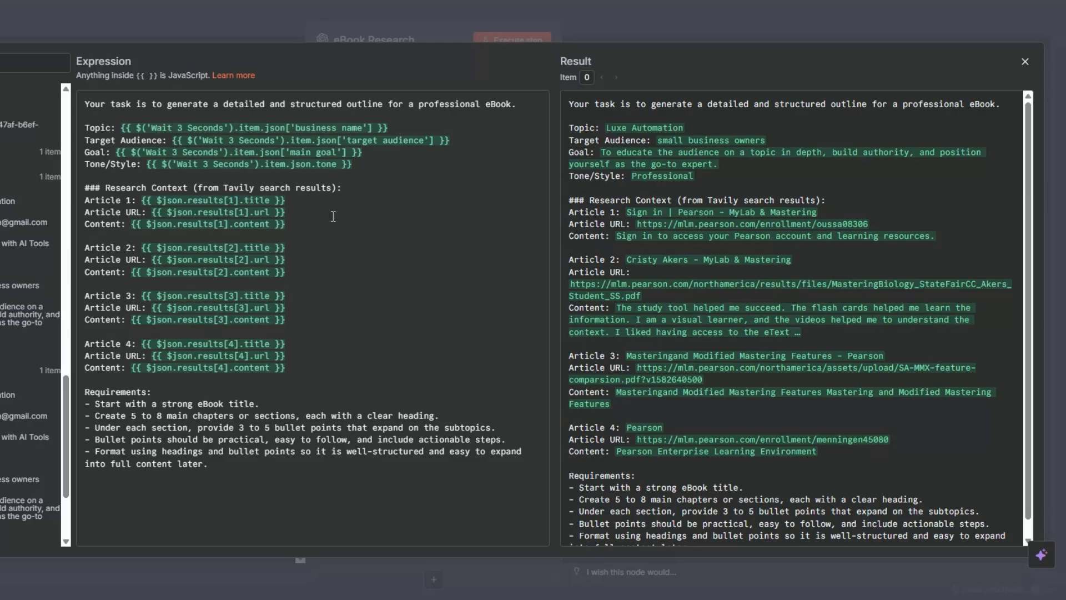
{"action": "left_click", "coordinate": [312, 216]}
{"action": "left_click", "coordinate": [305, 202]}
{"action": "left_click", "coordinate": [305, 216]}
{"action": "left_click", "coordinate": [304, 226]}
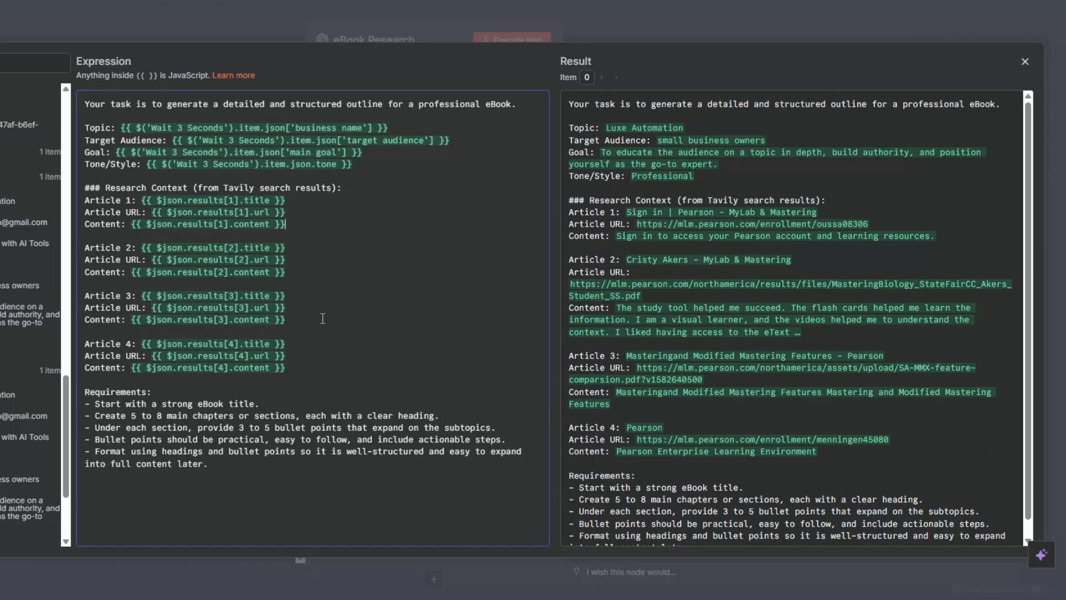
{"action": "left_click", "coordinate": [167, 393]}
{"action": "key", "text": "Escape"}
Execute the eBook Research node and read through the generated eBook outline in table view
{"action": "left_click", "coordinate": [528, 43]}
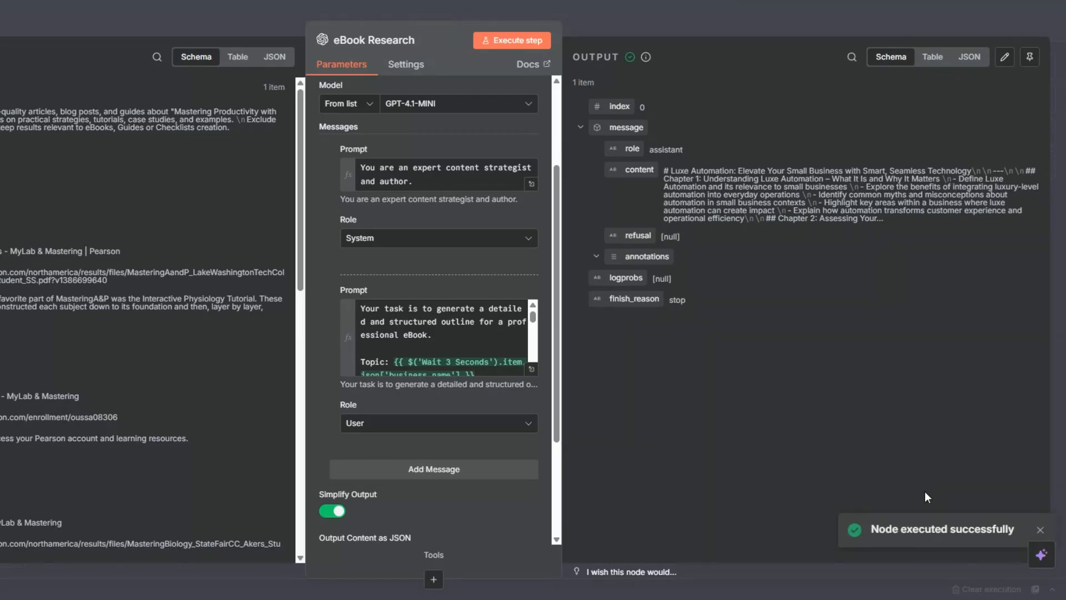
{"action": "left_click", "coordinate": [931, 58]}
{"action": "scroll", "coordinate": [799, 222], "scroll_direction": "down", "scroll_amount": 6}
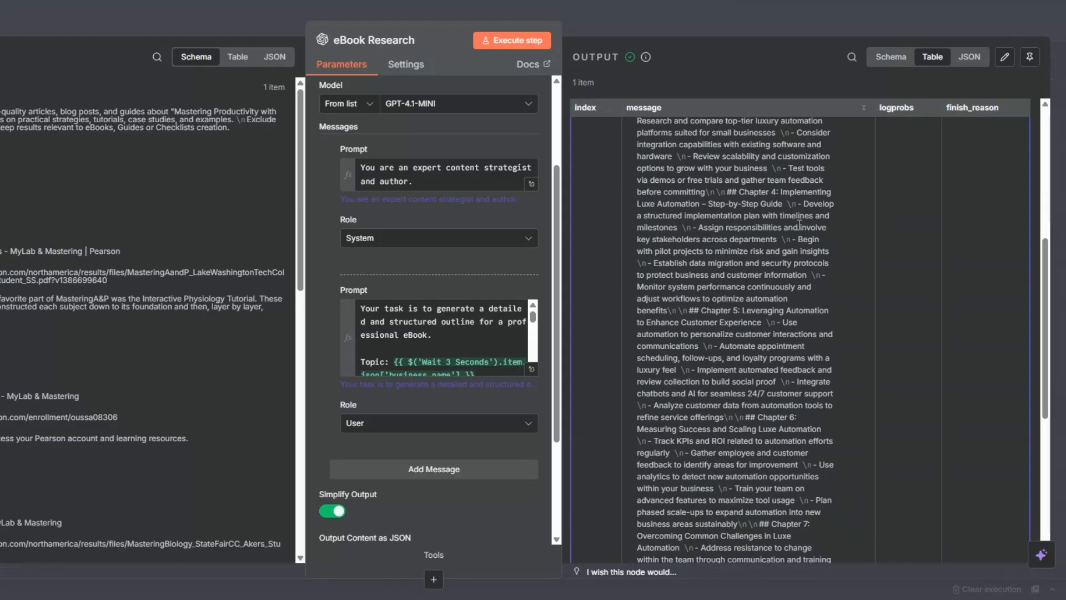
Read the rest of the generated eBook outline through Chapter 8, recheck its opening chapters, and close the eBook Research node
{"action": "scroll", "coordinate": [798, 224], "scroll_direction": "down", "scroll_amount": 6}
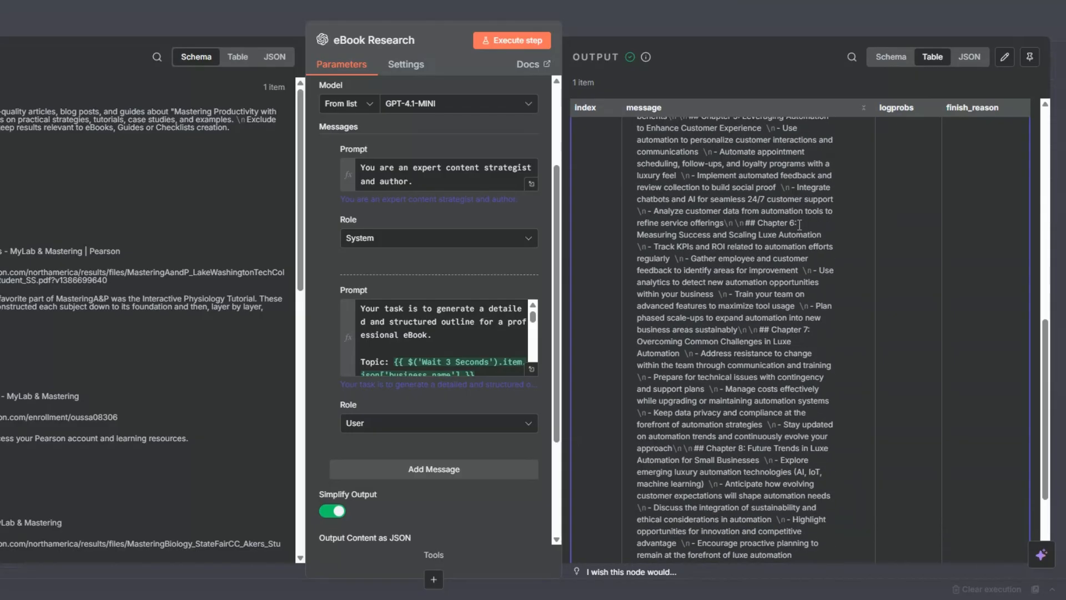
{"action": "left_click_drag", "start_coordinate": [709, 308], "coordinate": [821, 391]}
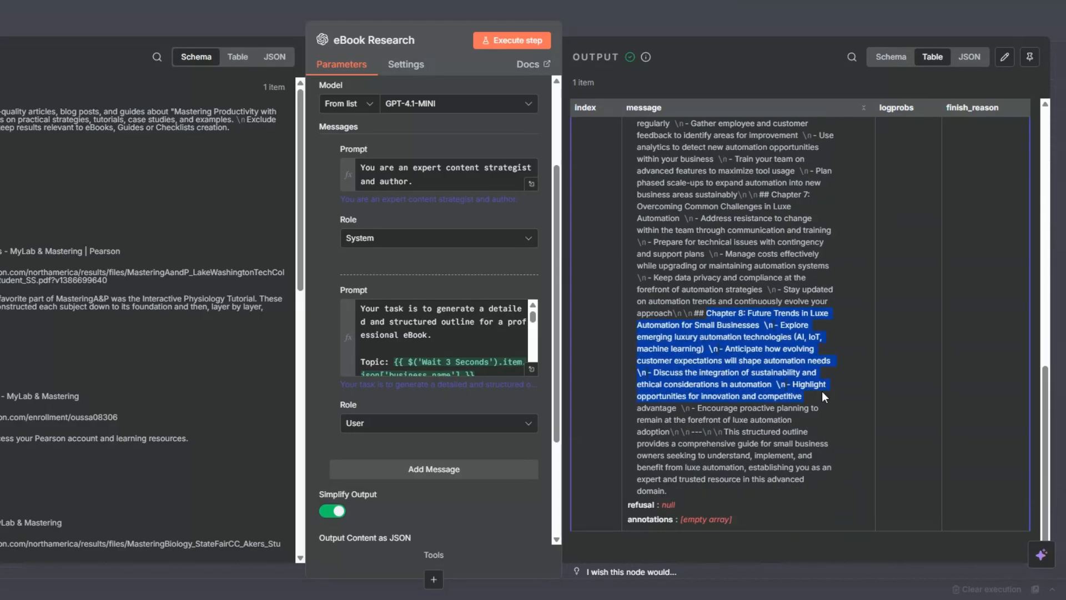
{"action": "scroll", "coordinate": [822, 391], "scroll_direction": "up", "scroll_amount": 15}
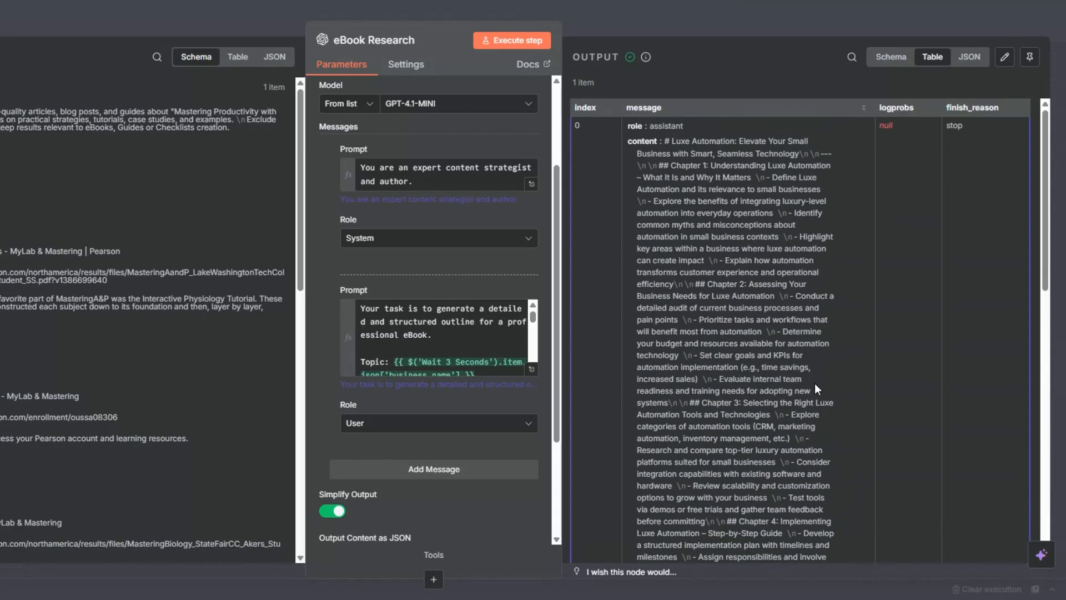
{"action": "left_click_drag", "start_coordinate": [670, 165], "coordinate": [772, 398]}
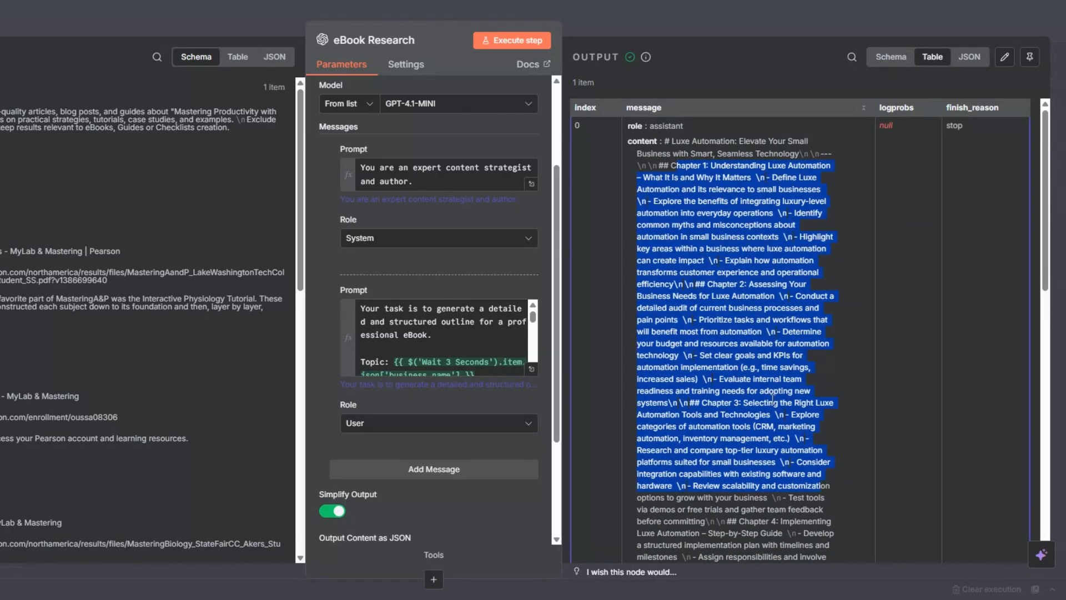
{"action": "key", "text": "Escape"}
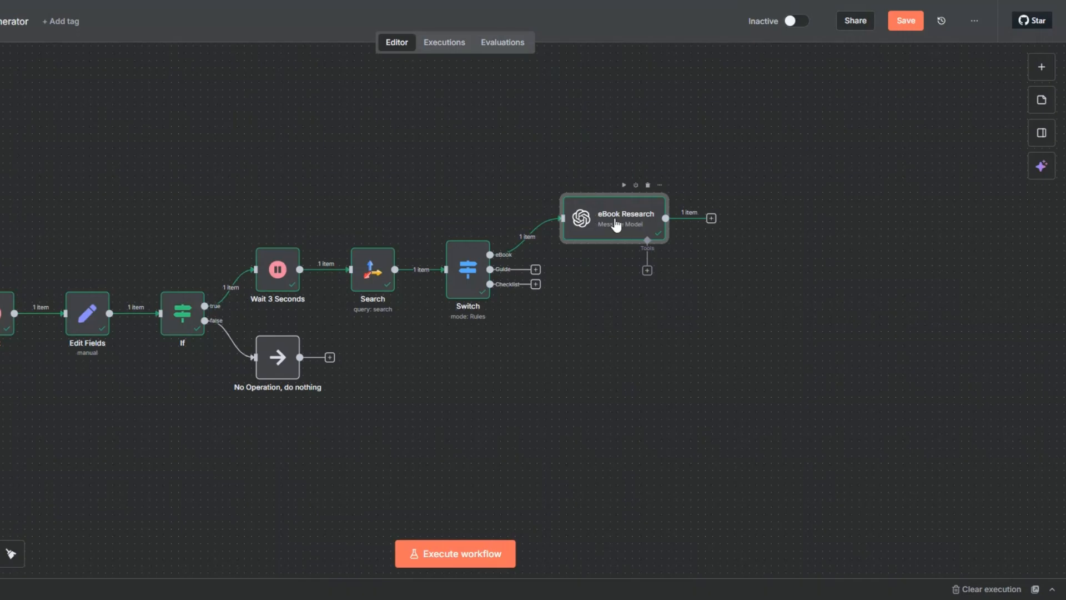
Add an OpenAI Message a model node after eBook Research and name it eBook Expansion
{"action": "left_click", "coordinate": [711, 218]}
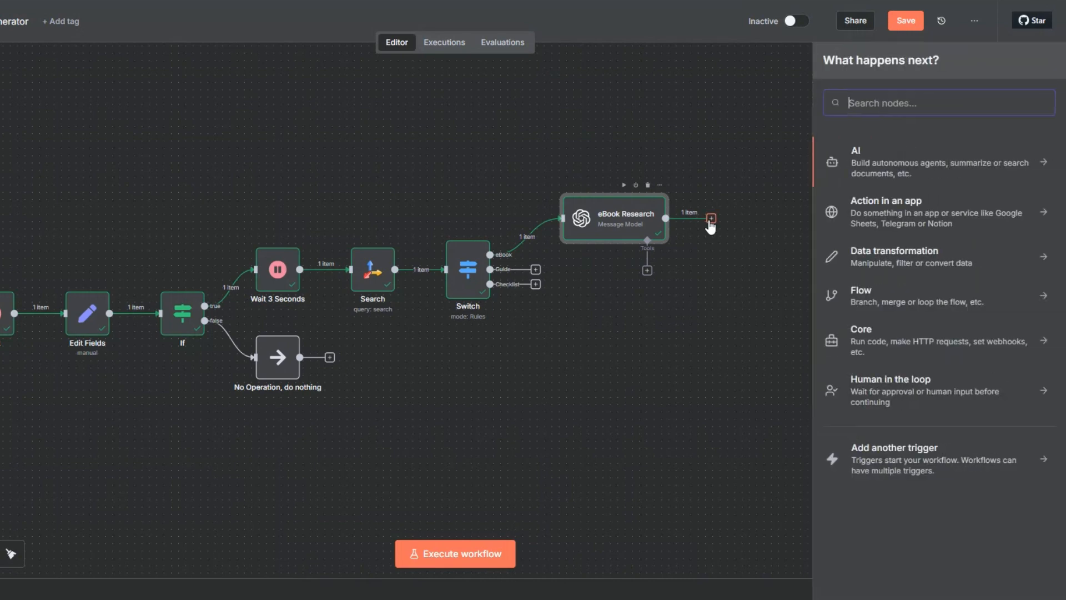
{"action": "left_click", "coordinate": [850, 159]}
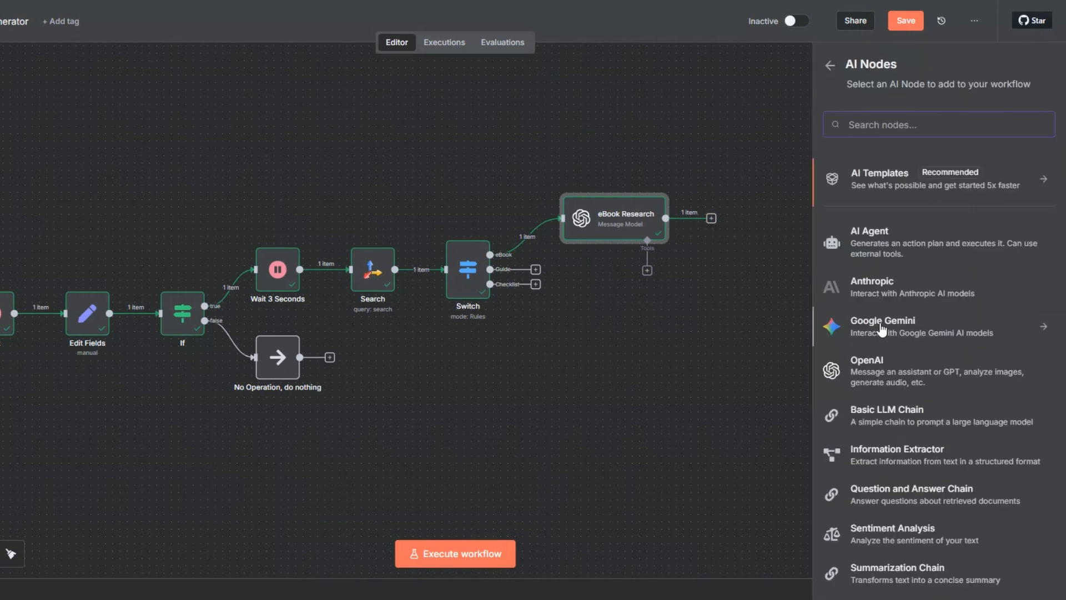
{"action": "left_click", "coordinate": [867, 364]}
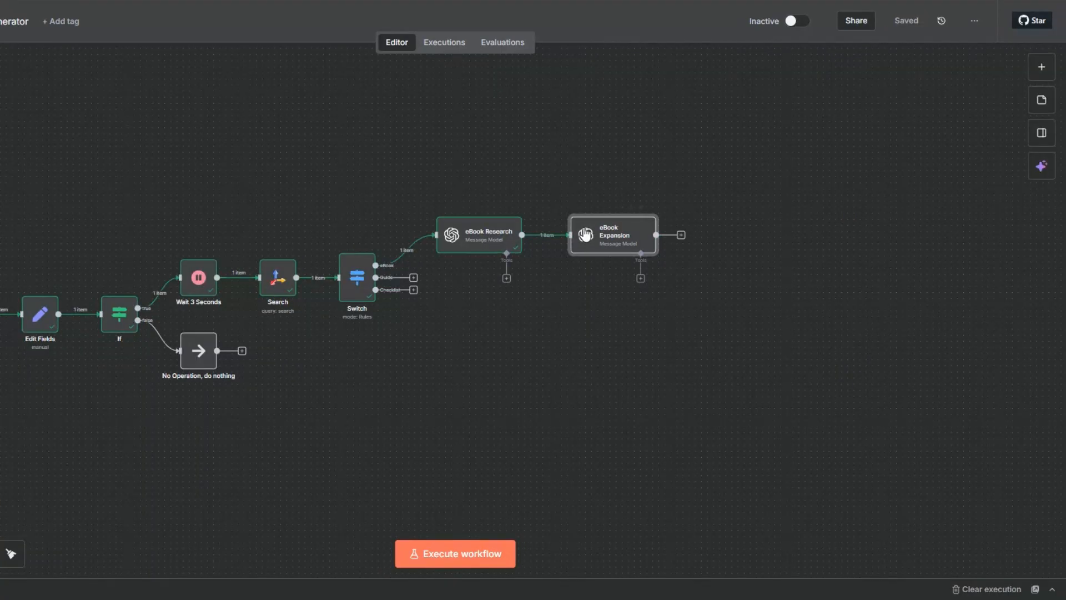
{"action": "right_click", "coordinate": [574, 244]}
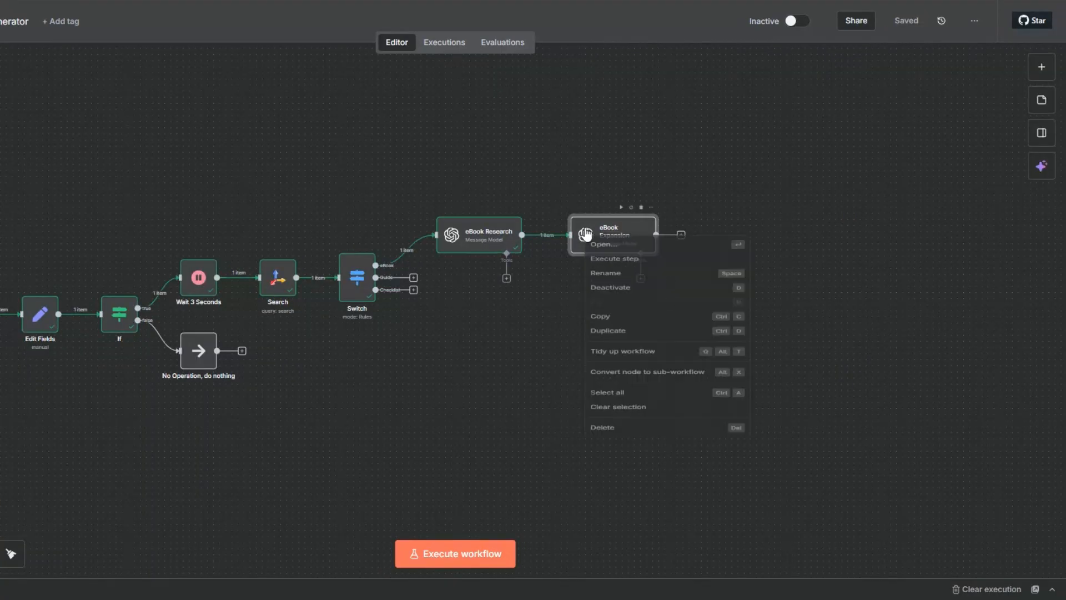
{"action": "left_click", "coordinate": [603, 292]}
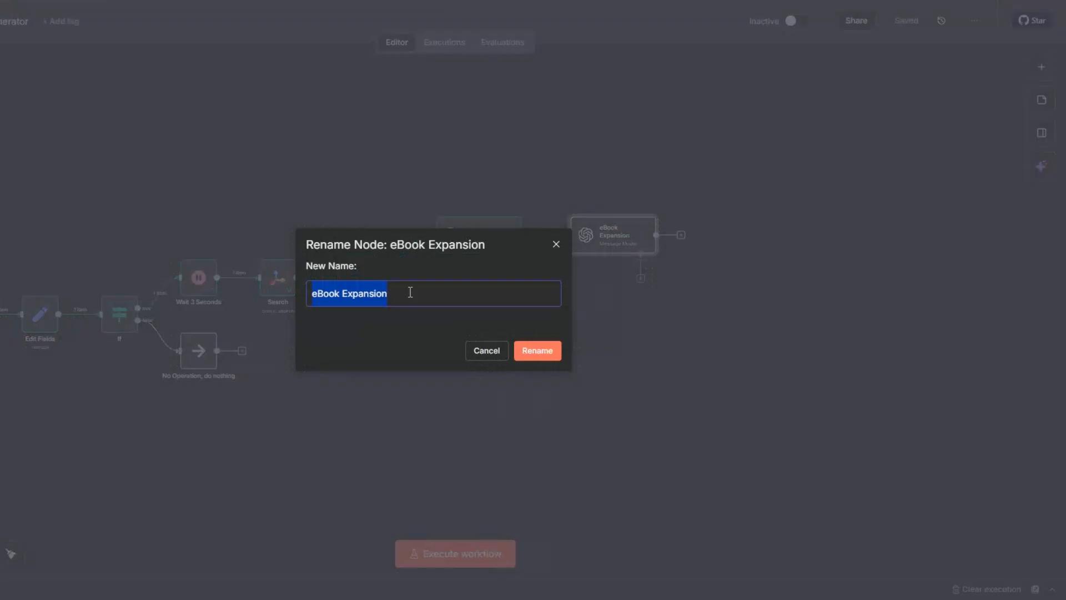
{"action": "left_click", "coordinate": [538, 352]}
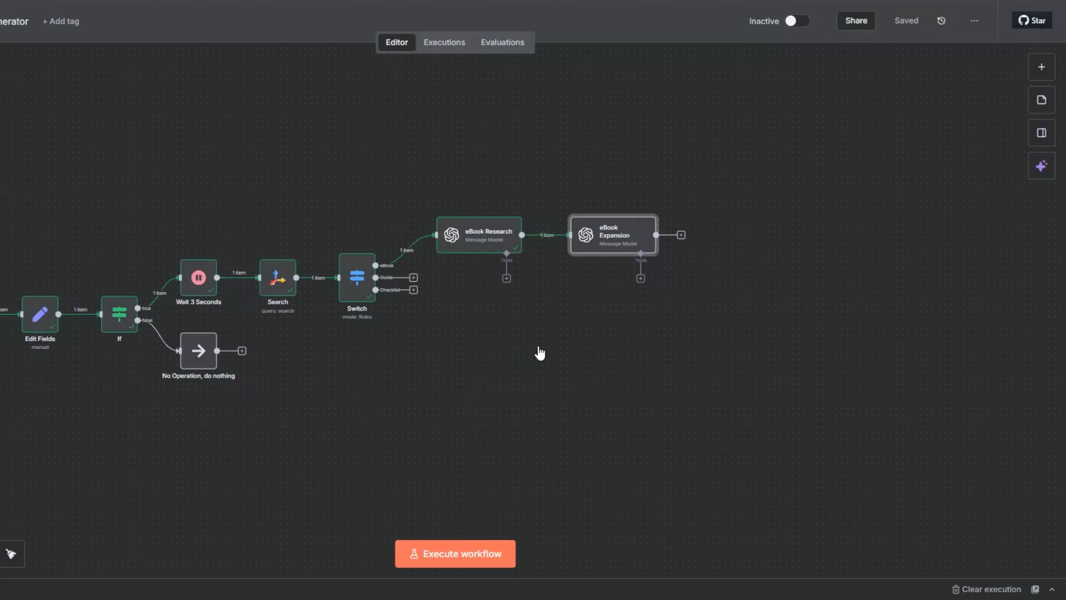
Open the eBook Expansion node and review its model, system prompt, user prompt and message roles
{"action": "right_click", "coordinate": [600, 242]}
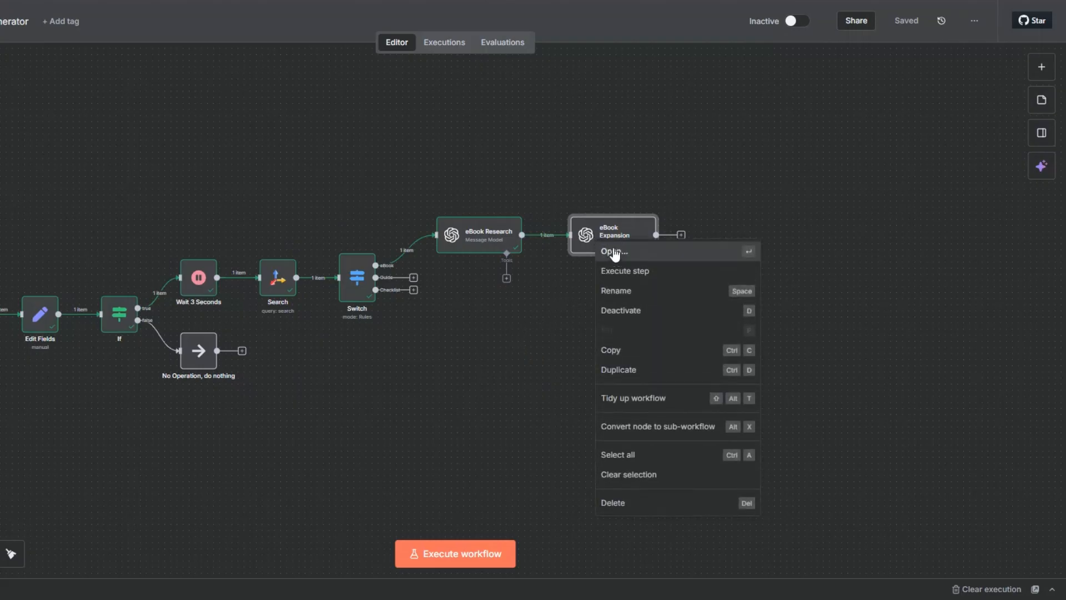
{"action": "left_click", "coordinate": [611, 252]}
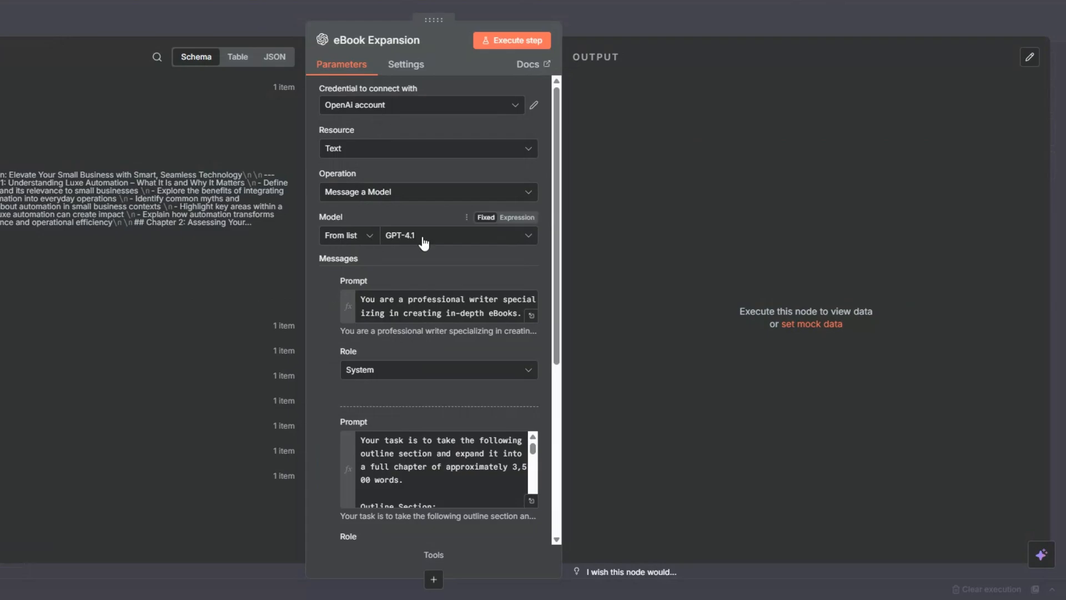
{"action": "scroll", "coordinate": [423, 243], "scroll_direction": "down", "scroll_amount": 2}
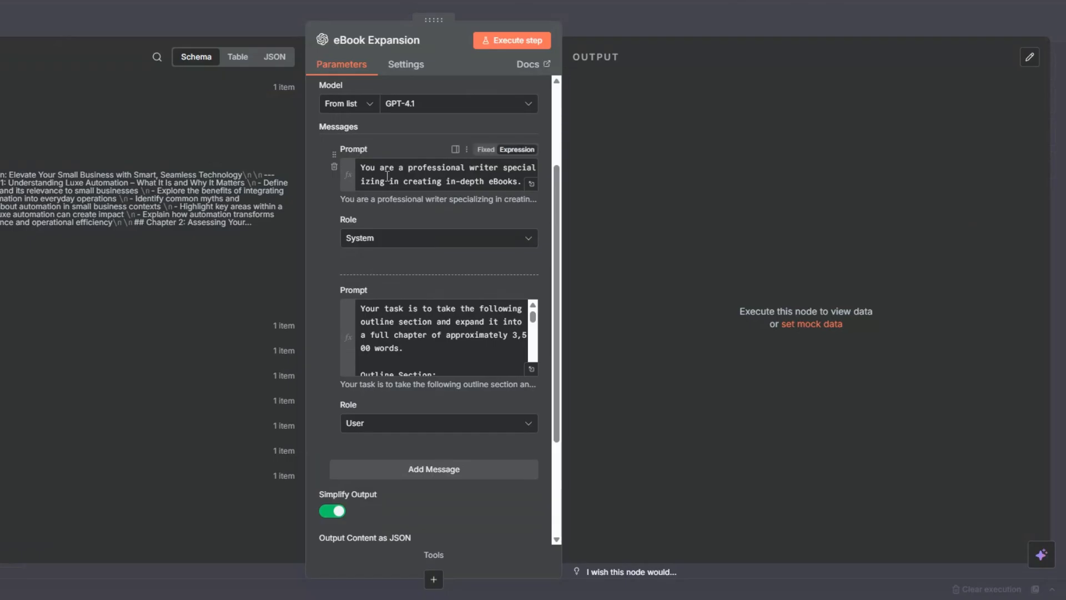
{"action": "mouse_move", "coordinate": [362, 408]}
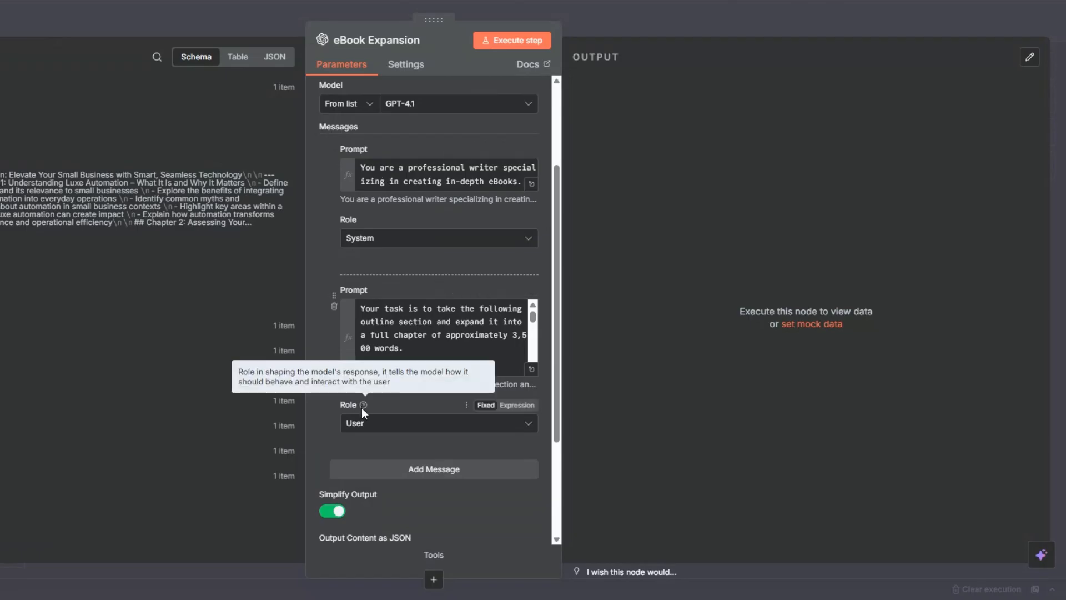
Reword the user prompt to expand the outline section into a full ebook instead of a chapter, and check the resolved expression
{"action": "left_click", "coordinate": [531, 368]}
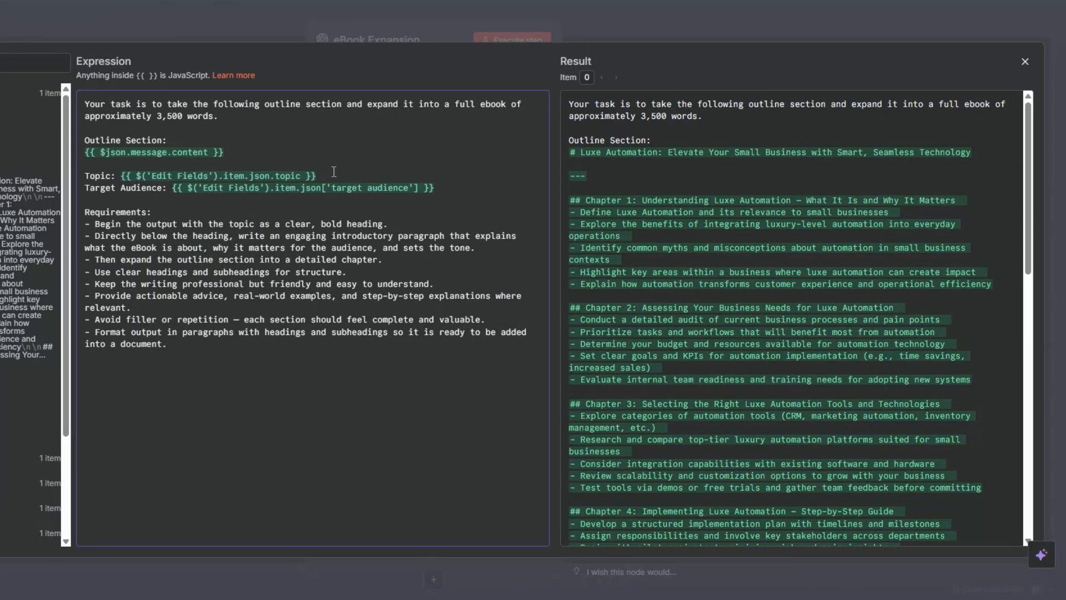
{"action": "scroll", "coordinate": [932, 502], "scroll_direction": "down", "scroll_amount": 15}
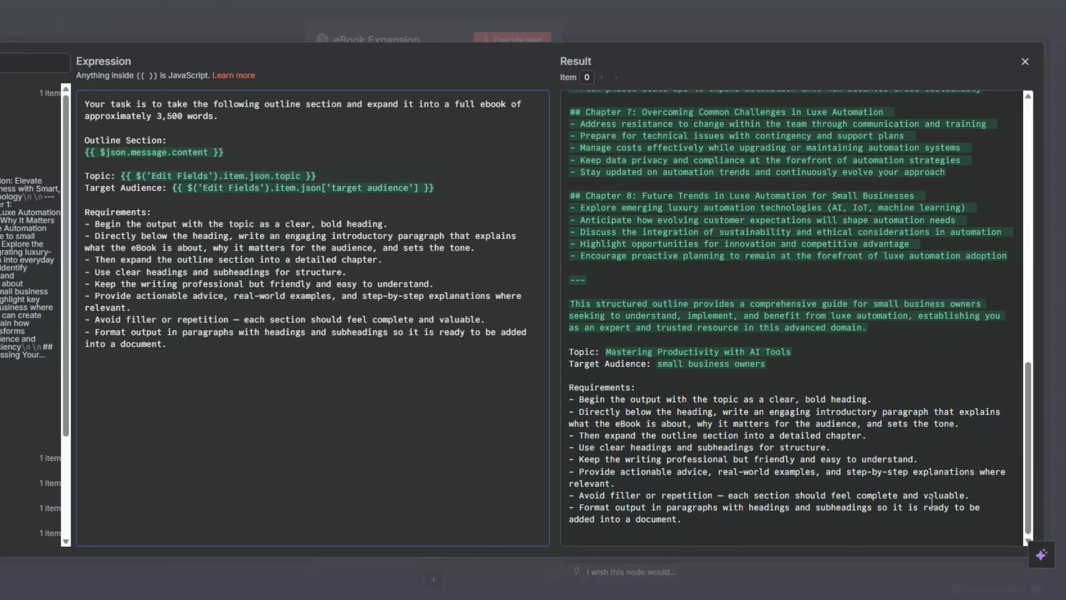
{"action": "left_click", "coordinate": [445, 187]}
{"action": "key", "text": "Escape"}
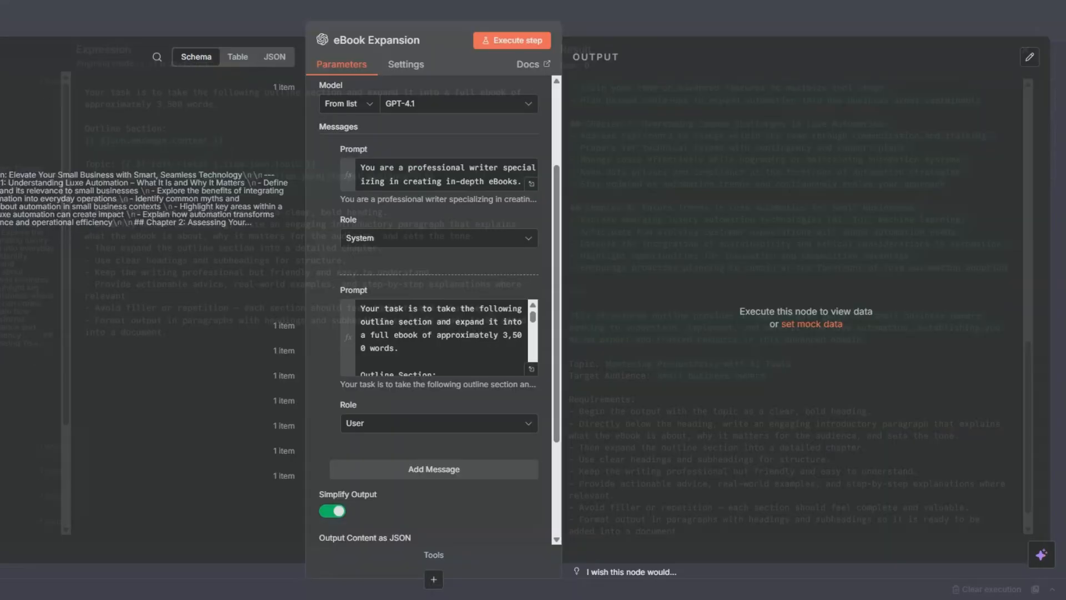
Execute the eBook Expansion node, look through the generated eBook text, and return to the canvas
{"action": "scroll", "coordinate": [442, 348], "scroll_direction": "up", "scroll_amount": 3}
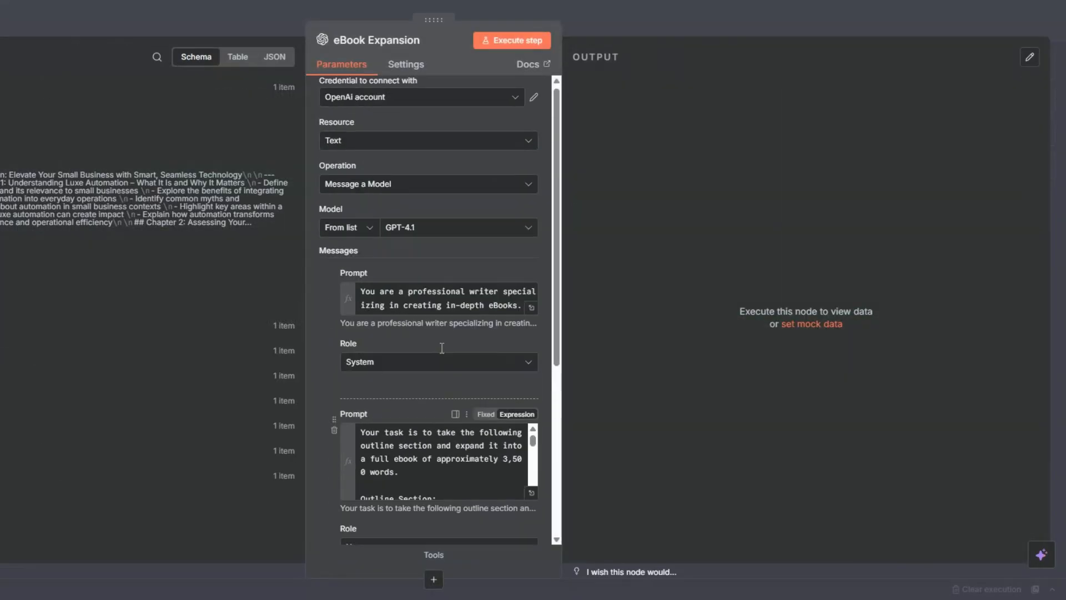
{"action": "left_click", "coordinate": [509, 42]}
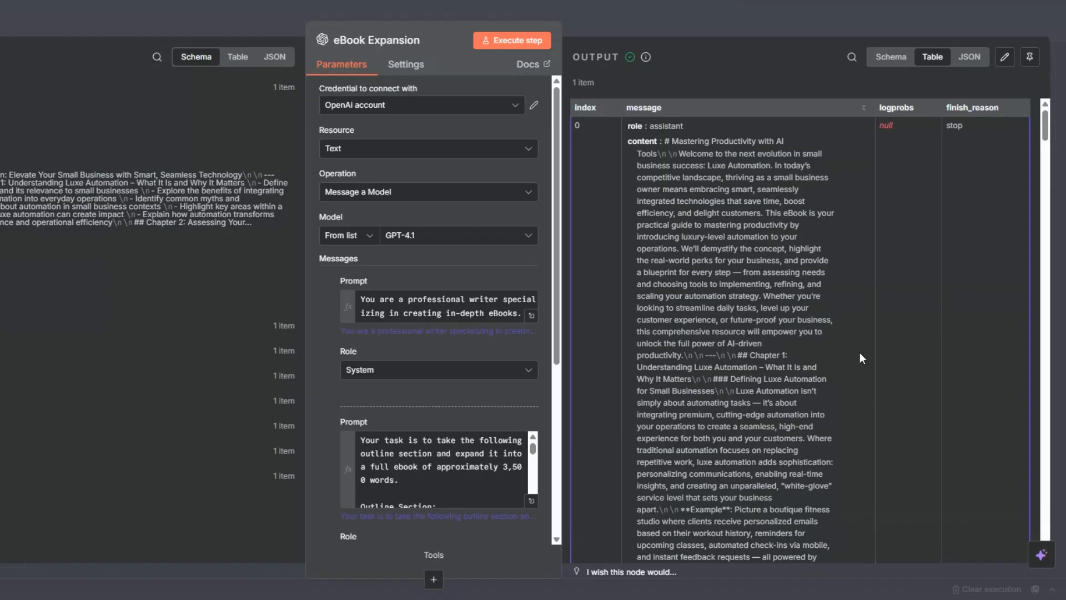
{"action": "scroll", "coordinate": [833, 273], "scroll_direction": "down", "scroll_amount": 10}
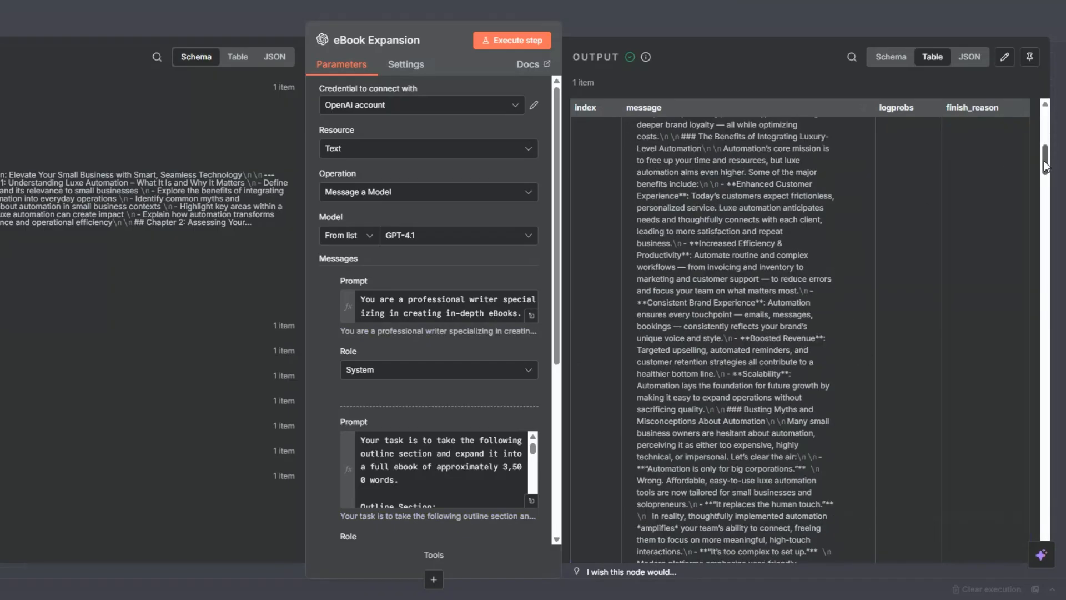
{"action": "mouse_move", "coordinate": [1046, 167]}
{"action": "left_mouse_down"}
{"action": "mouse_move", "coordinate": [1040, 543]}
{"action": "mouse_move", "coordinate": [1029, 135]}
{"action": "left_mouse_up"}
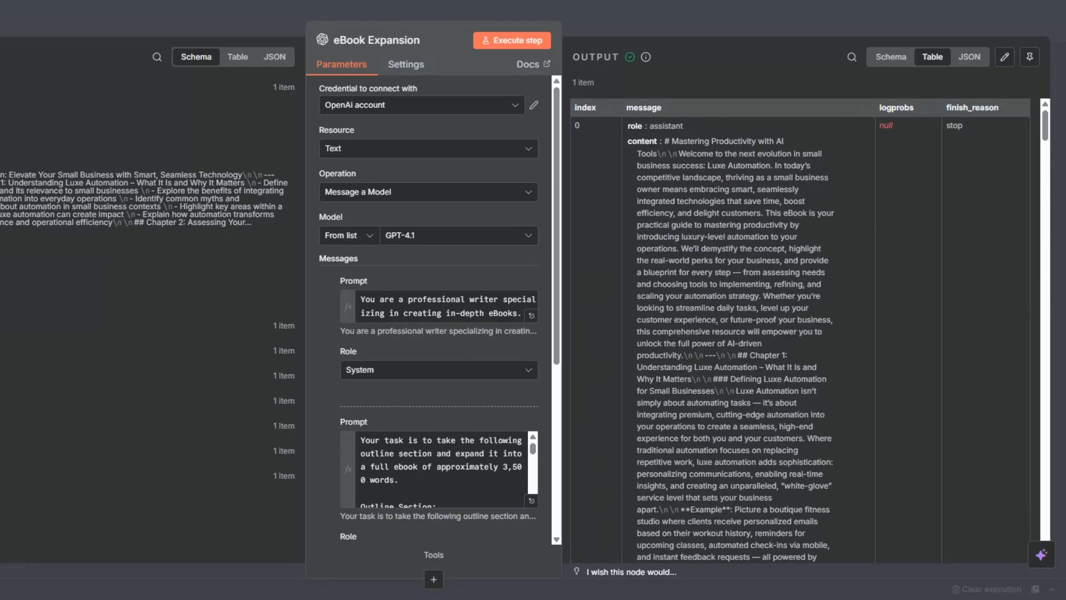
{"action": "key", "text": "Escape"}
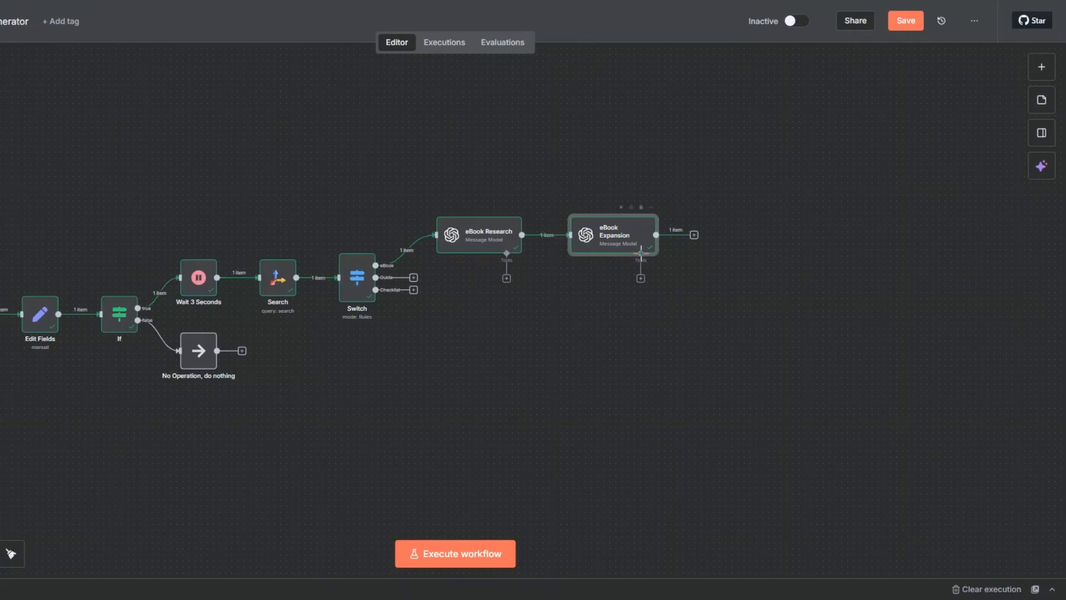
Add a Google Docs Create a document node after eBook Expansion
{"action": "left_click", "coordinate": [694, 235]}
{"action": "type", "text": "goo"}
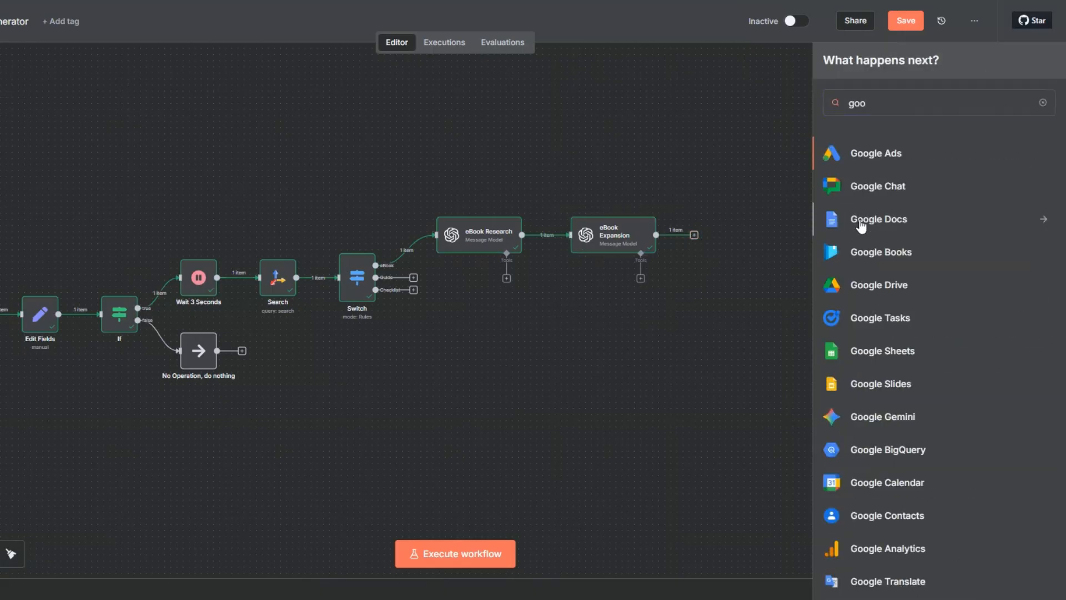
{"action": "left_click", "coordinate": [859, 217]}
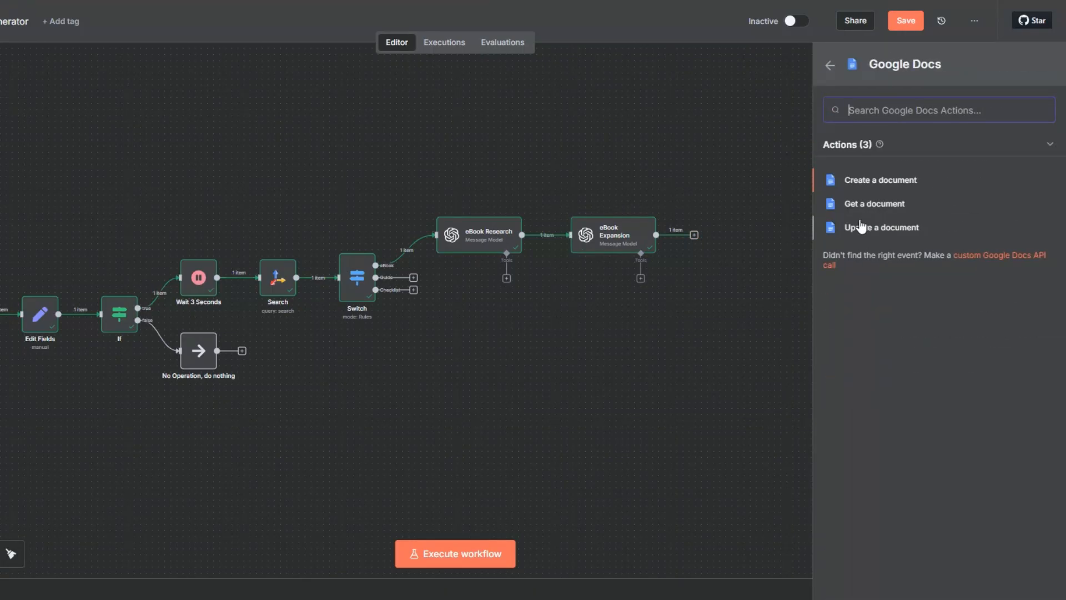
{"action": "left_click", "coordinate": [860, 181]}
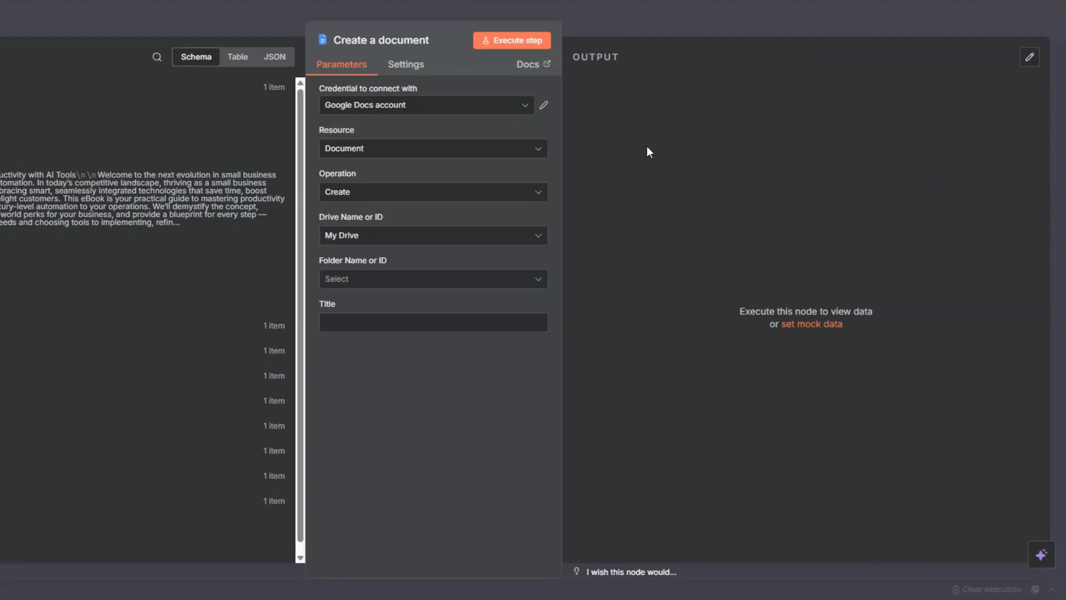
{"action": "left_click", "coordinate": [352, 109]}
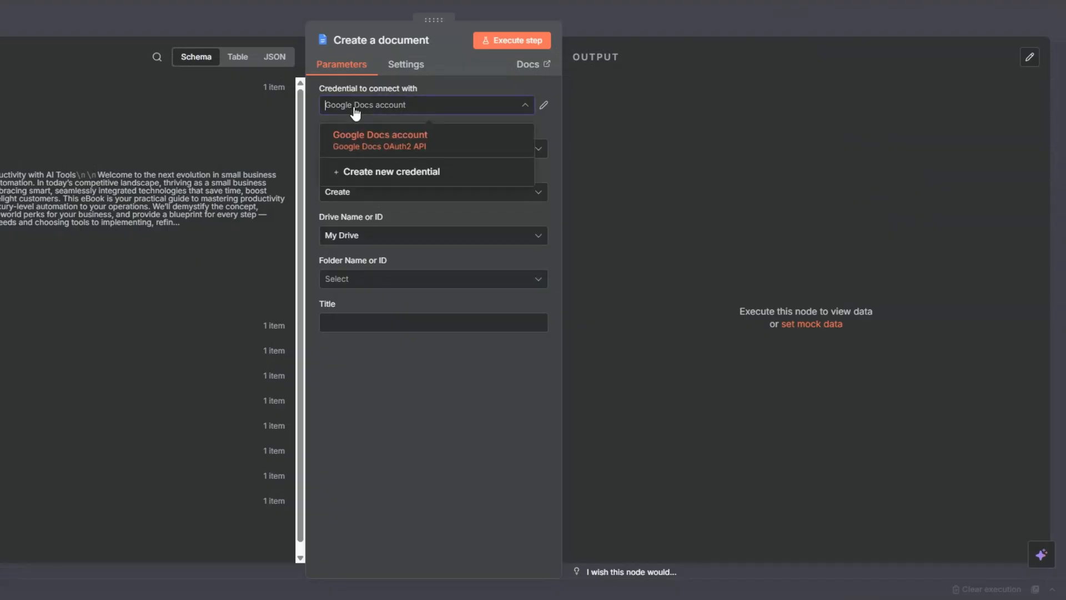
{"action": "left_click", "coordinate": [374, 172]}
{"action": "left_click", "coordinate": [286, 356]}
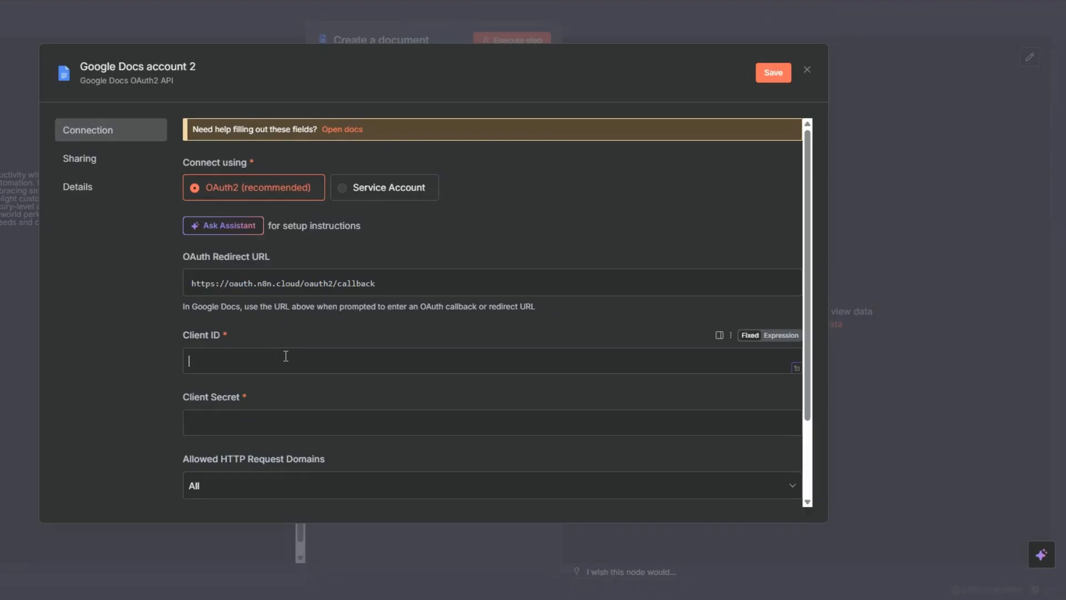
{"action": "left_click", "coordinate": [276, 428]}
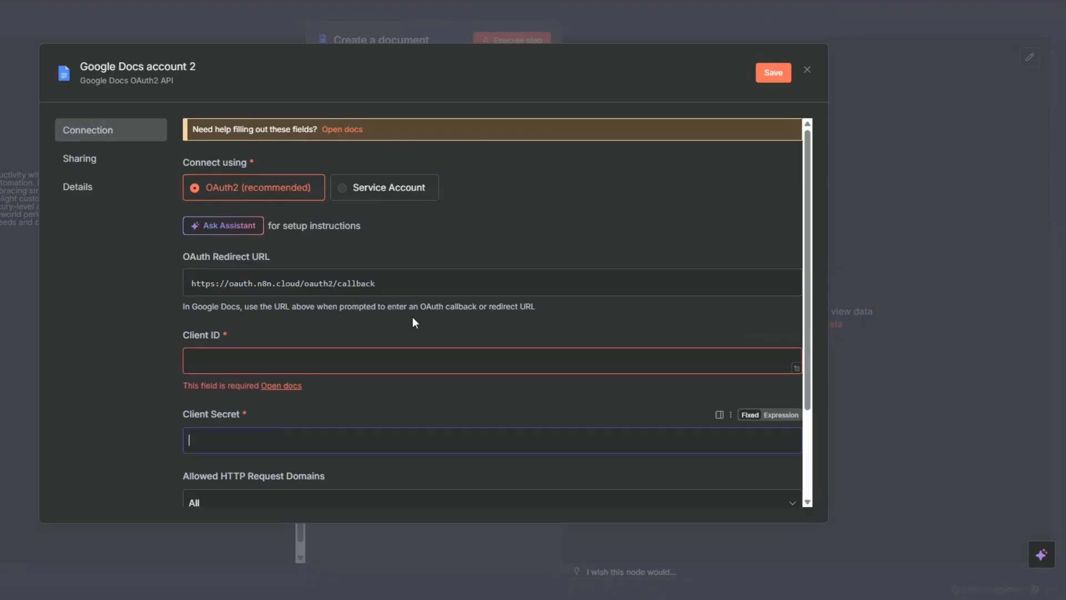
{"action": "left_click", "coordinate": [807, 69]}
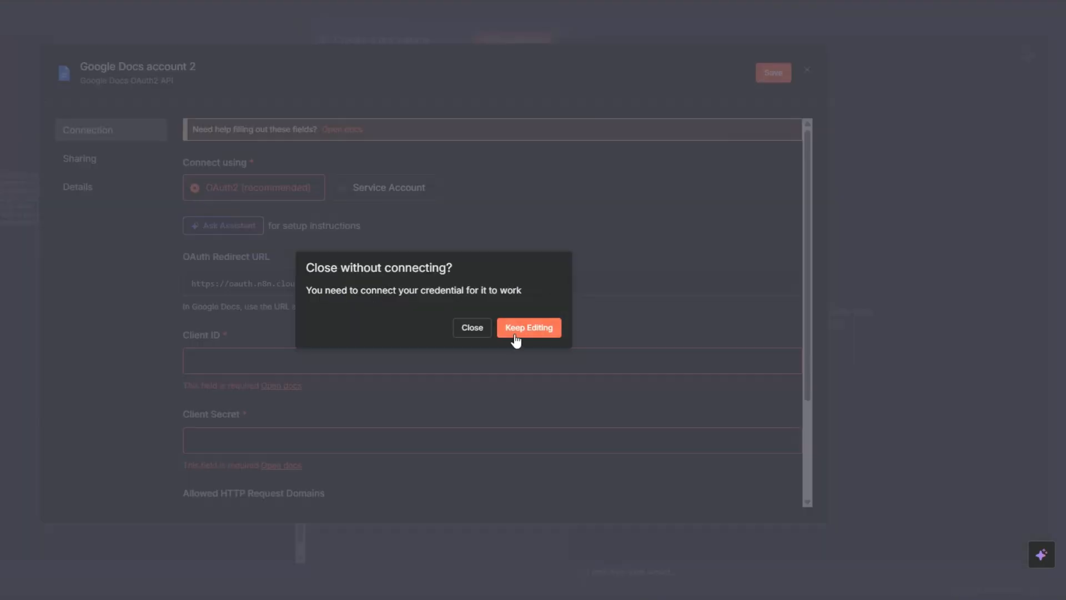
{"action": "left_click", "coordinate": [473, 330]}
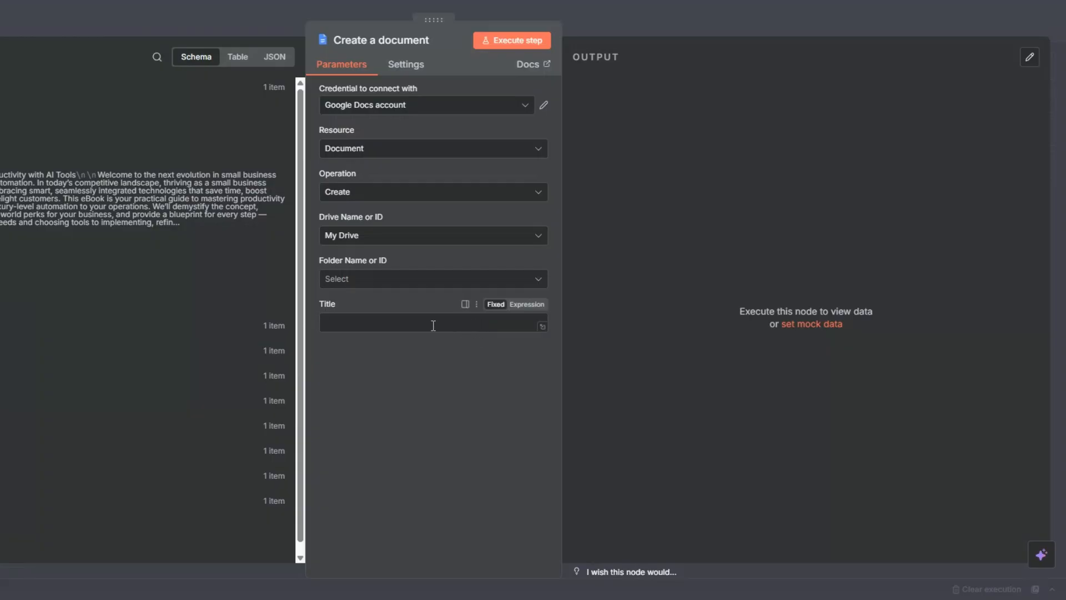
Choose the owner's named folder in My Drive for the document and map its title to the form submission's lead magnet topic answer
{"action": "left_click", "coordinate": [358, 283]}
{"action": "left_click", "coordinate": [353, 336]}
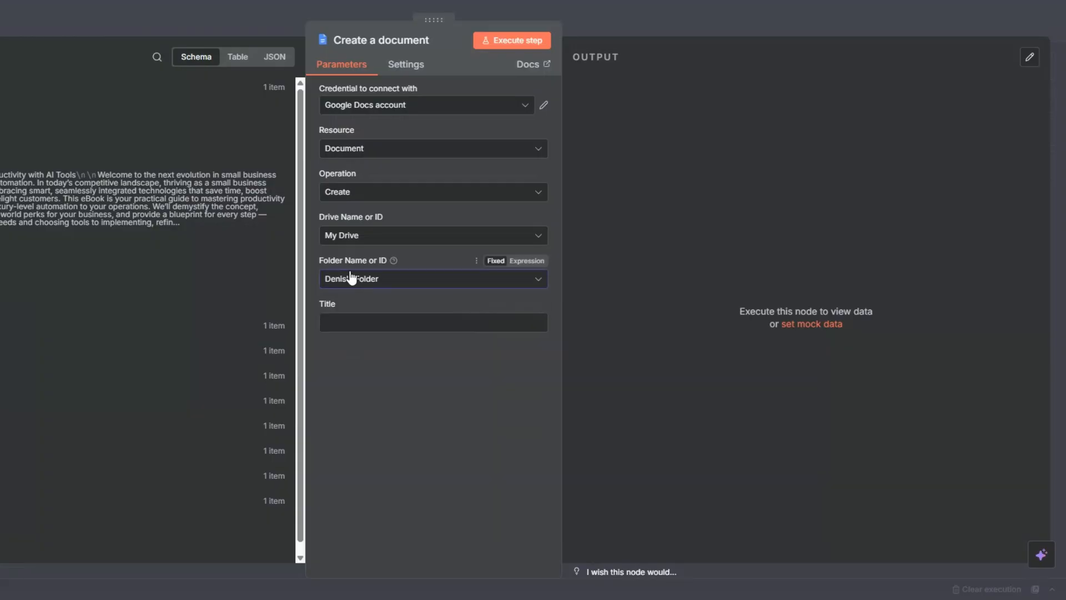
{"action": "left_click", "coordinate": [389, 331]}
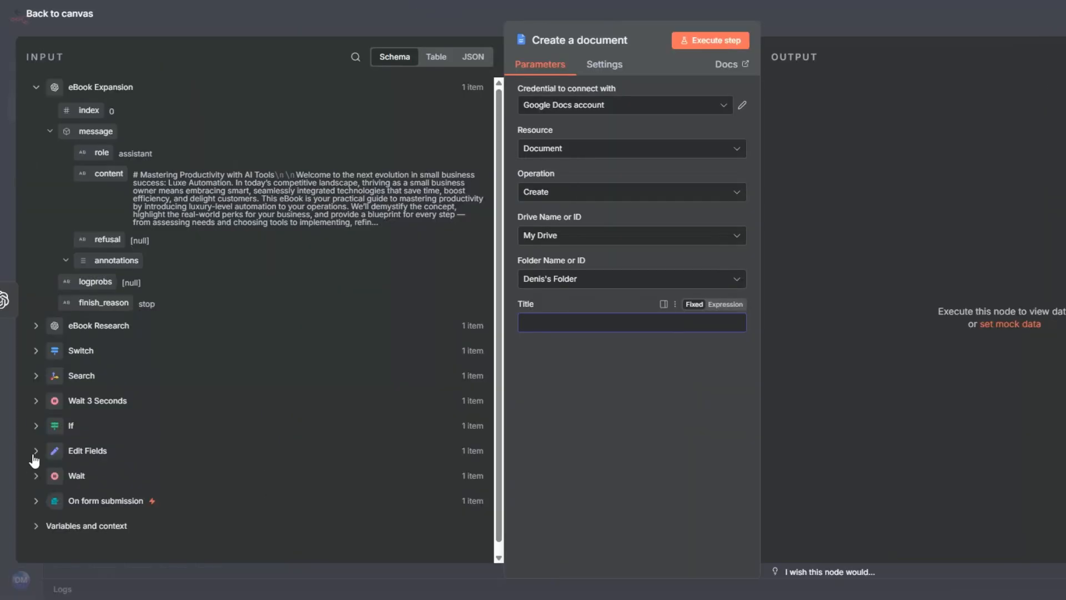
{"action": "left_click", "coordinate": [43, 503]}
{"action": "scroll", "coordinate": [143, 376], "scroll_direction": "down", "scroll_amount": 4}
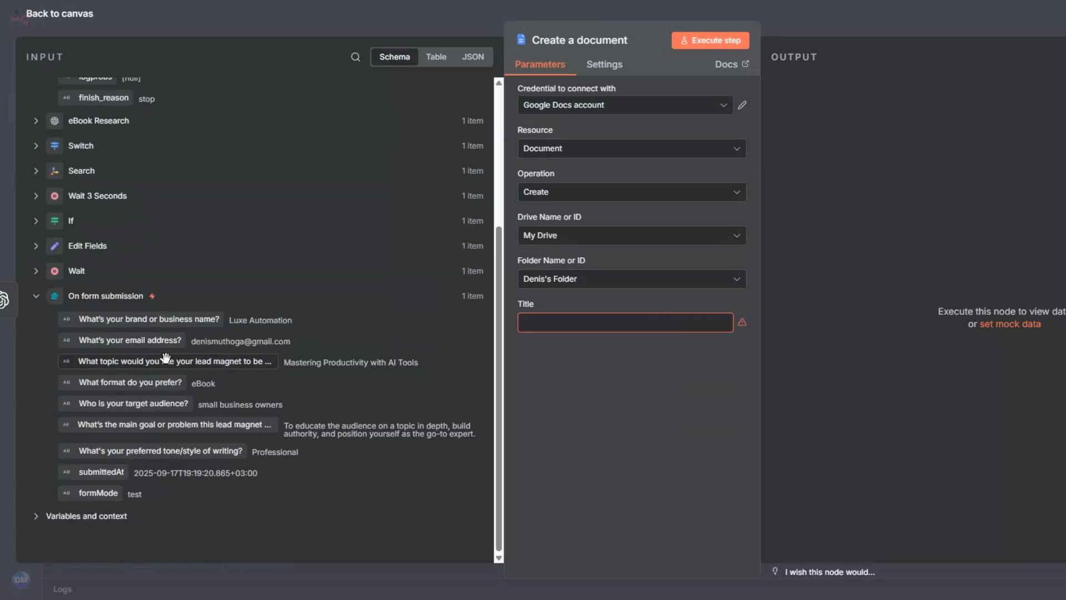
{"action": "left_click_drag", "start_coordinate": [178, 364], "coordinate": [592, 326]}
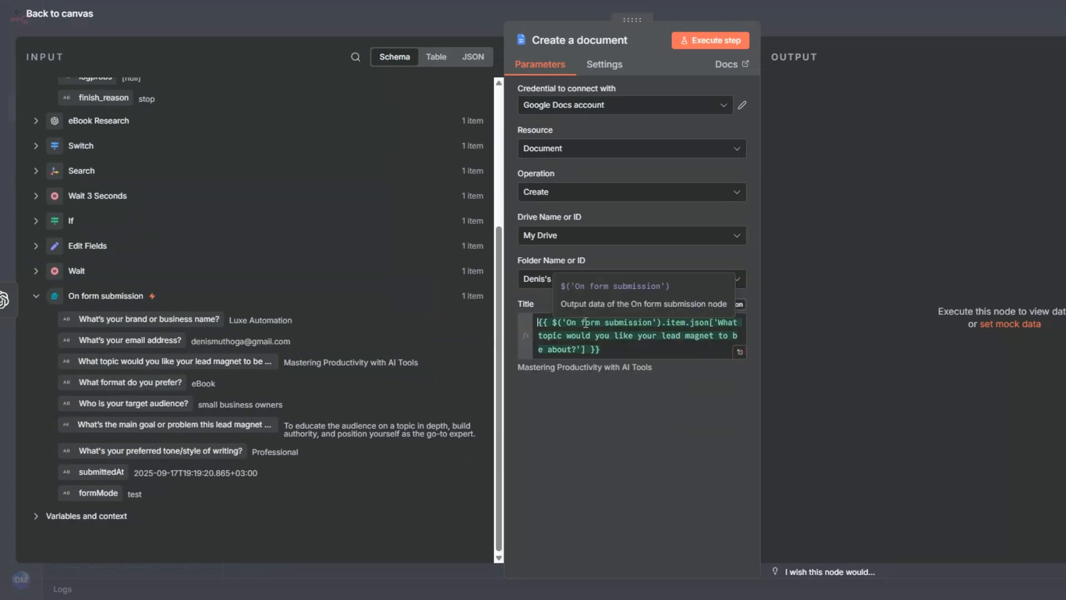
Append "eBook." after the lead magnet topic expression in the document title
{"action": "left_click", "coordinate": [612, 350]}
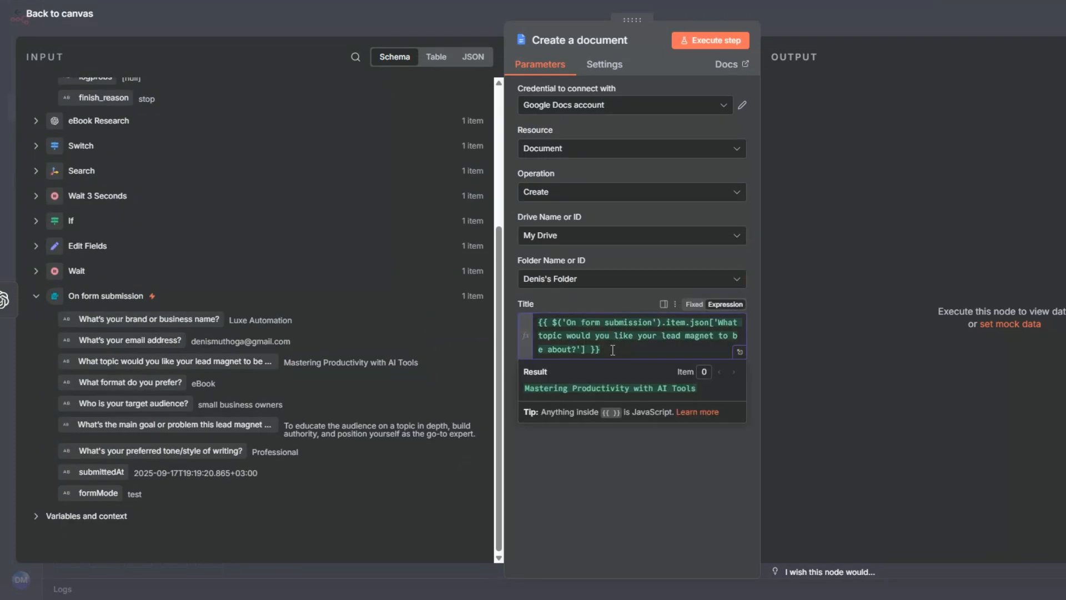
{"action": "type", "text": "eBook."}
{"action": "left_click", "coordinate": [398, 451]}
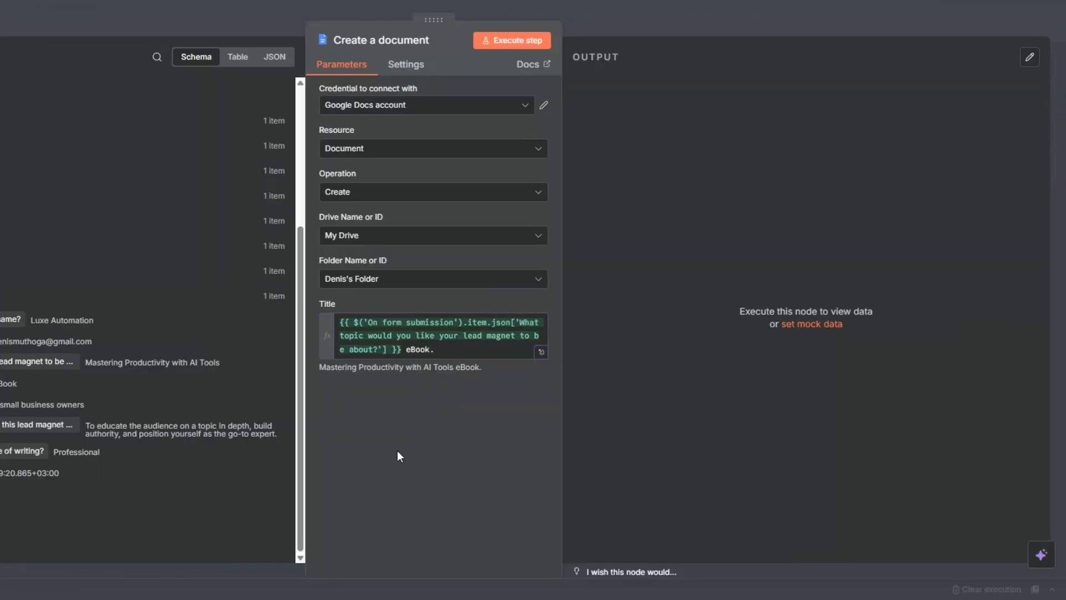
Execute the Create a document node, return to the canvas, and save the workflow
{"action": "left_click", "coordinate": [511, 43]}
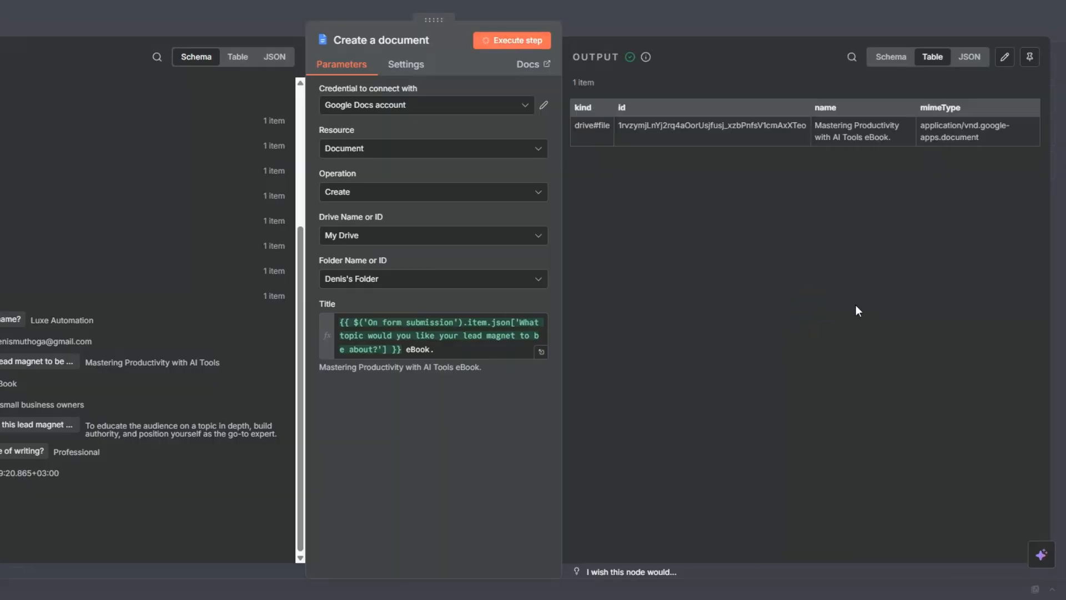
{"action": "key", "text": "Escape"}
{"action": "left_click", "coordinate": [906, 21]}
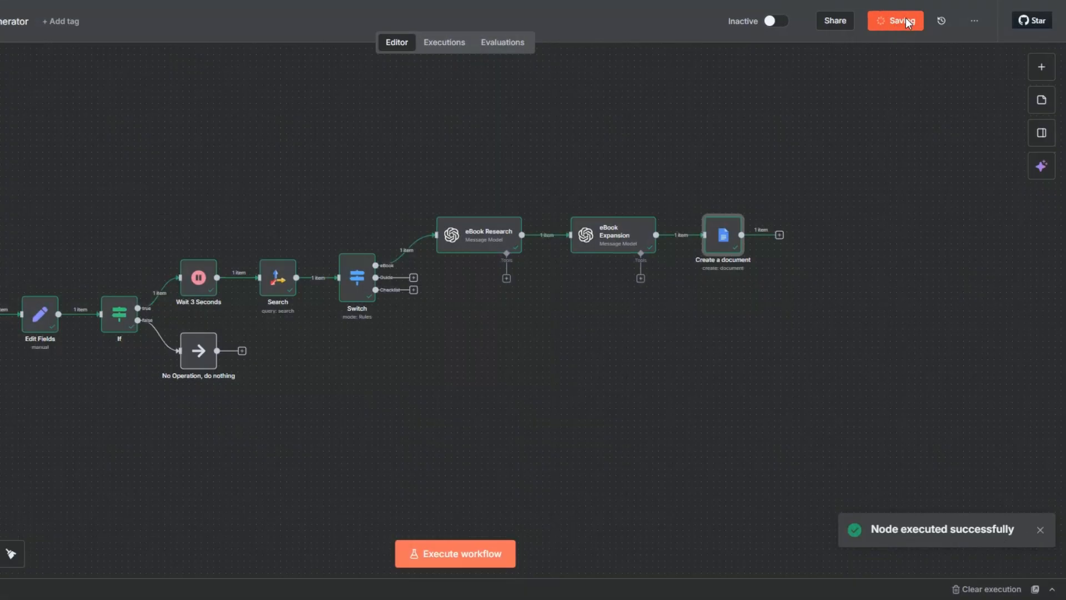
Rename the Create a document node to "Create an eBook document"
{"action": "right_click", "coordinate": [719, 249]}
{"action": "left_click", "coordinate": [738, 302]}
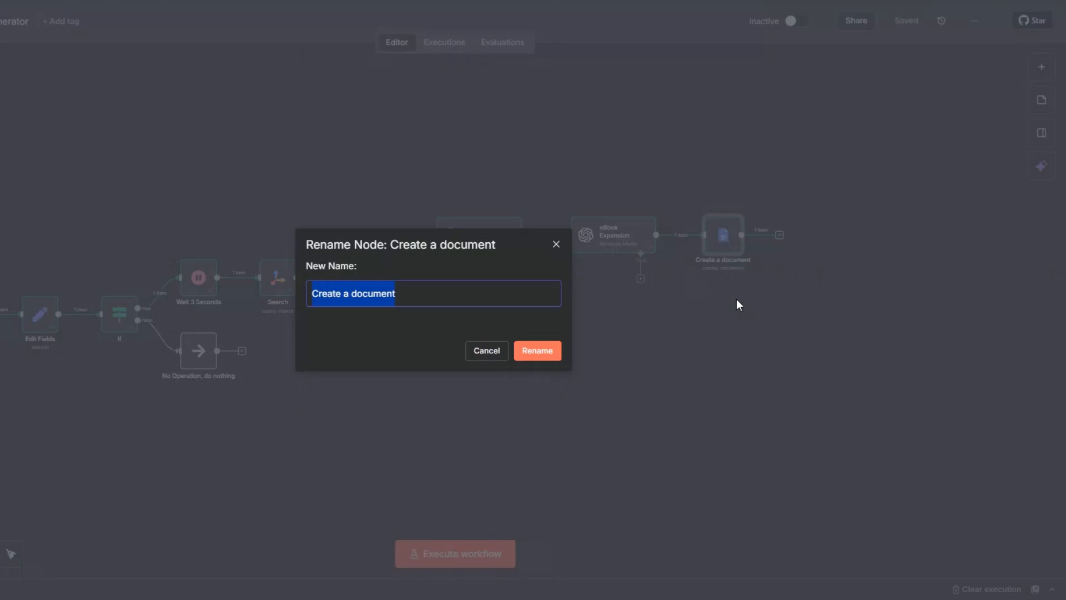
{"action": "left_click", "coordinate": [348, 296]}
{"action": "type", "text": "n eBook"}
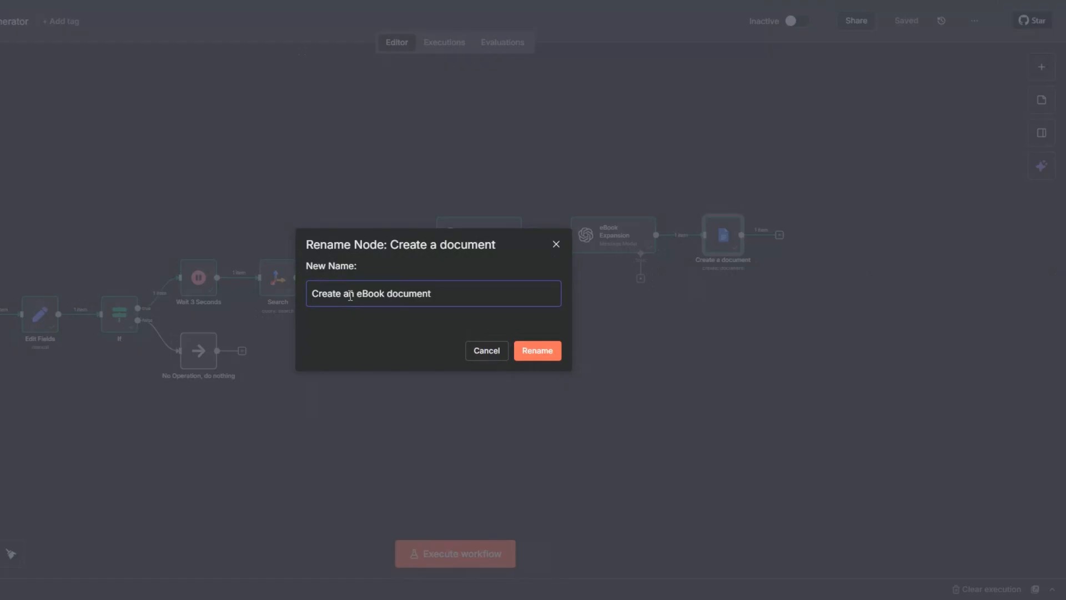
{"action": "left_click", "coordinate": [525, 351]}
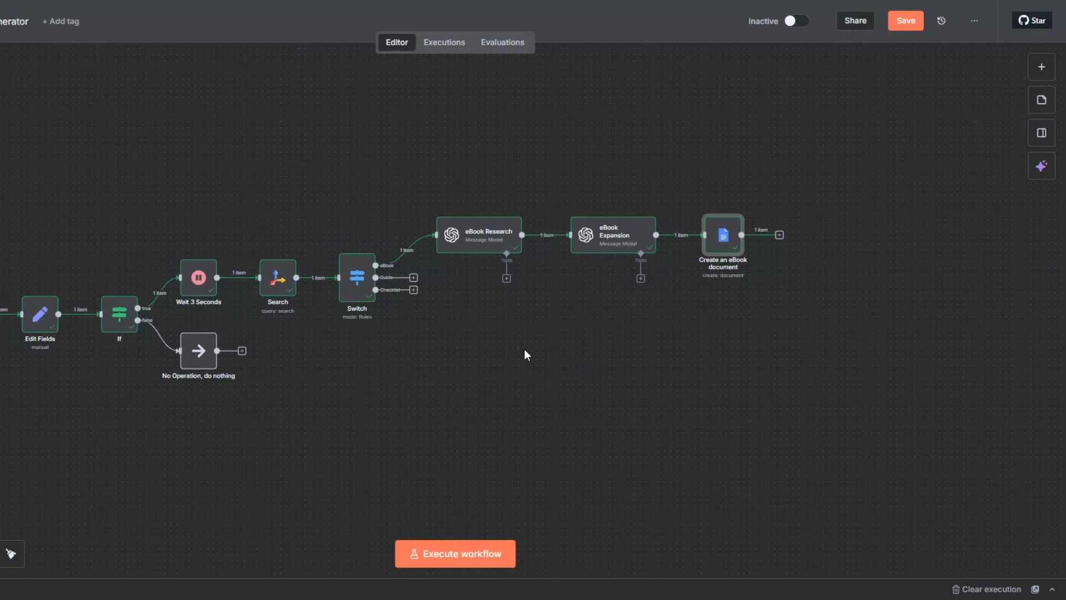
Add a Google Docs Update a document node after Create an eBook document
{"action": "left_click", "coordinate": [780, 235]}
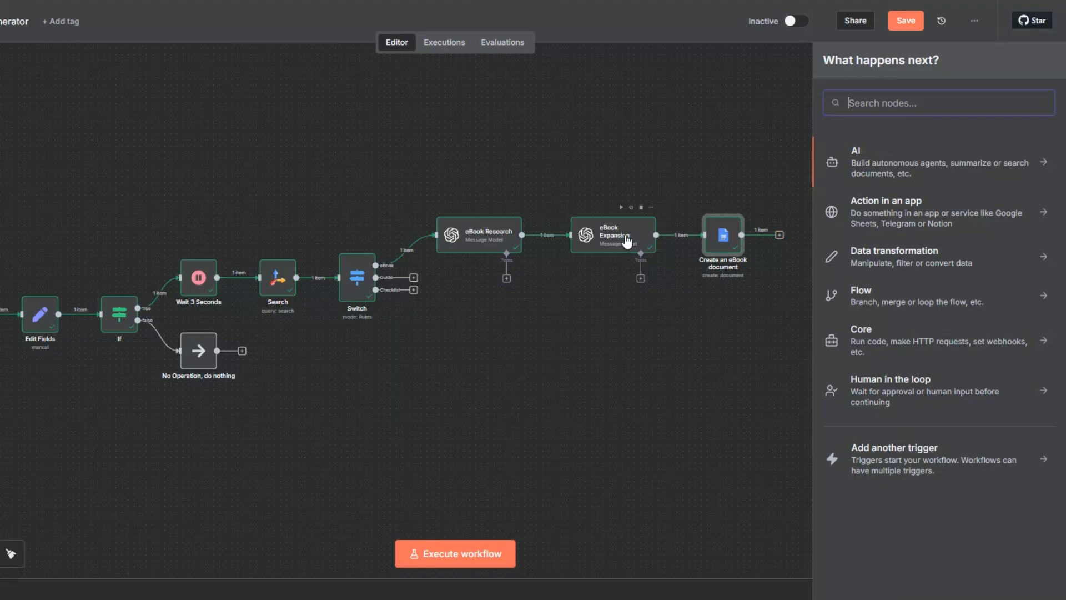
{"action": "type", "text": "goo"}
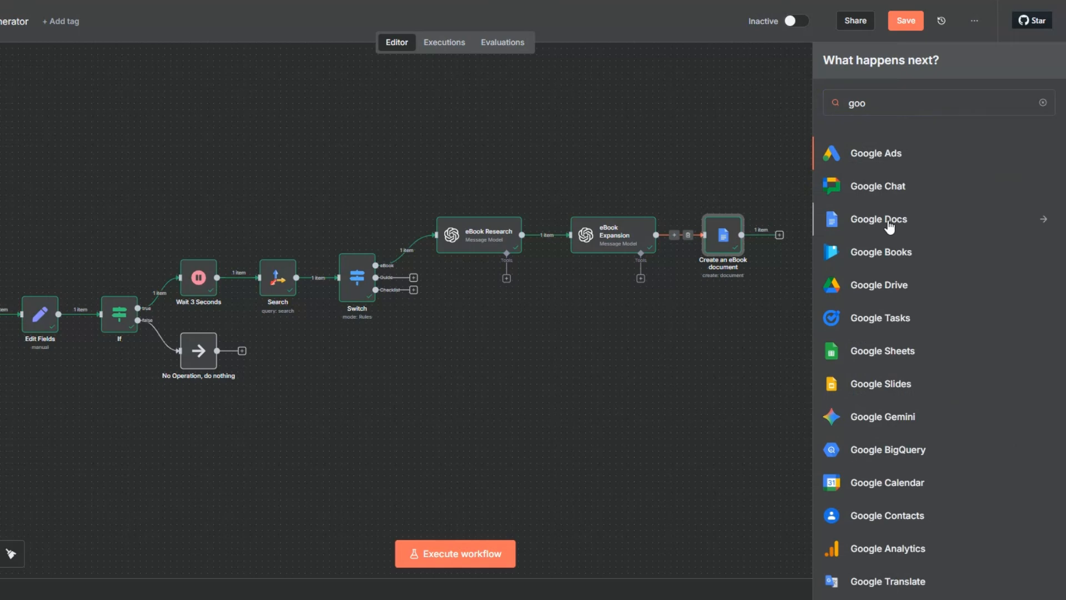
{"action": "left_click", "coordinate": [866, 220]}
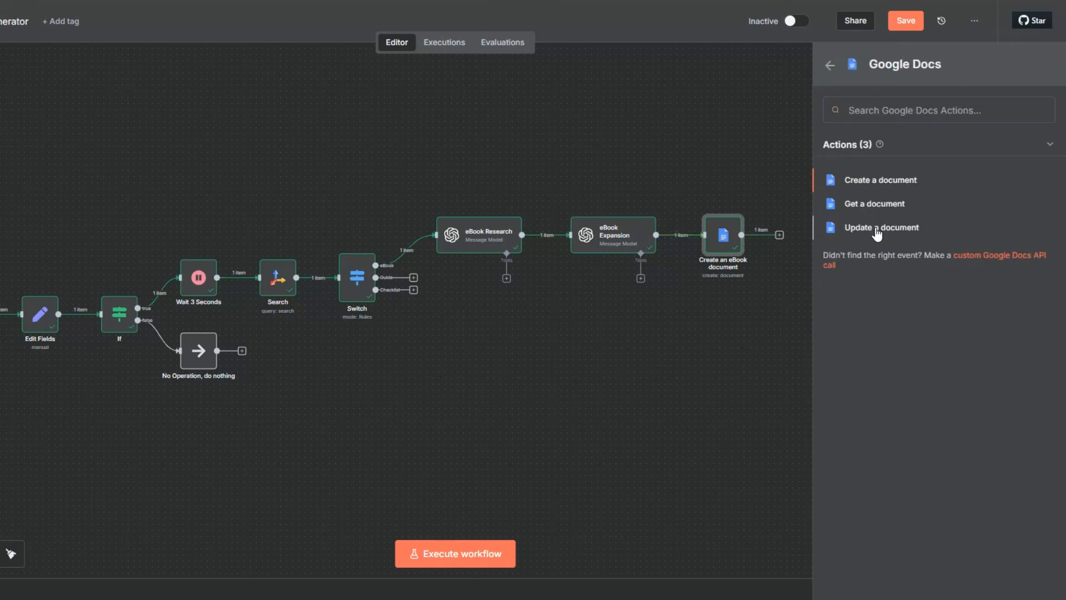
{"action": "left_click", "coordinate": [875, 228]}
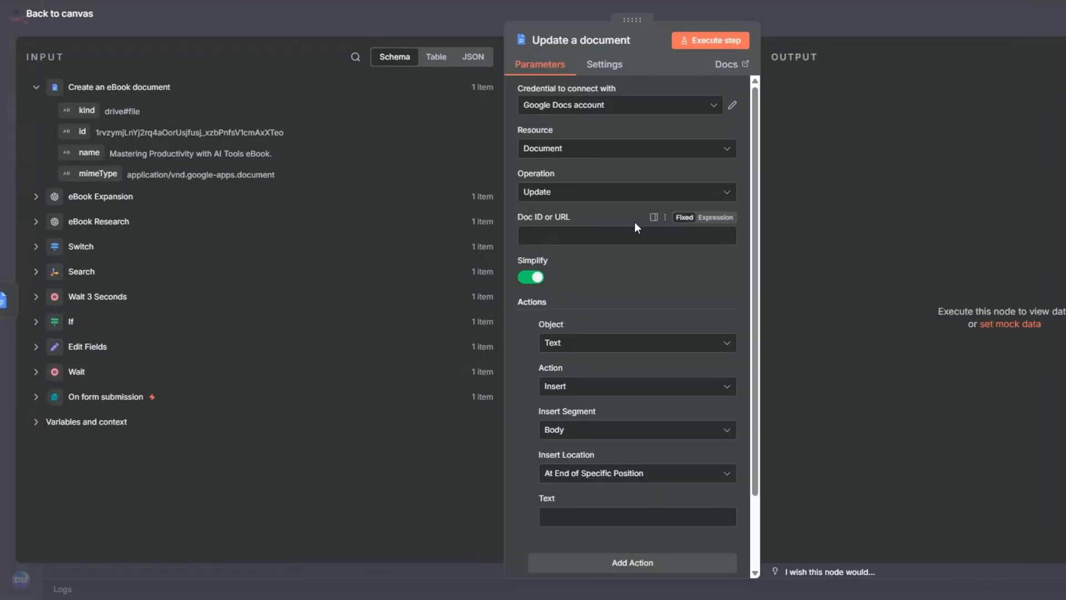
Map the Doc ID or URL to the id output by the Create an eBook document node
{"action": "left_click", "coordinate": [551, 243]}
{"action": "left_click", "coordinate": [85, 133]}
{"action": "left_click_drag", "start_coordinate": [85, 134], "coordinate": [561, 235]}
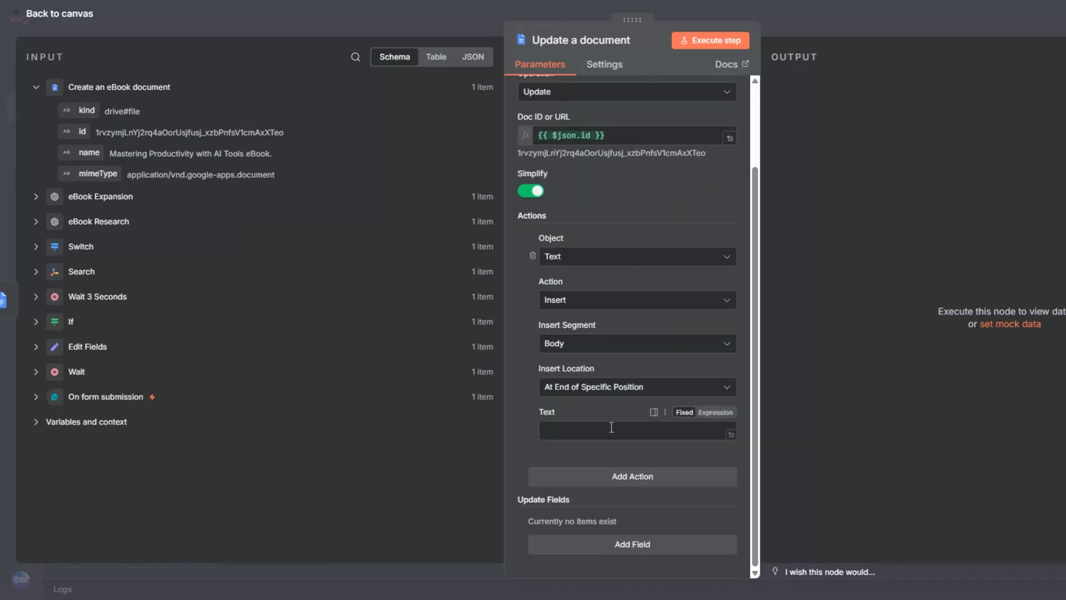
Map the inserted text to eBook Expansion's message content, execute the update node, and return to the canvas
{"action": "left_click", "coordinate": [35, 197]}
{"action": "left_click_drag", "start_coordinate": [102, 282], "coordinate": [562, 429]}
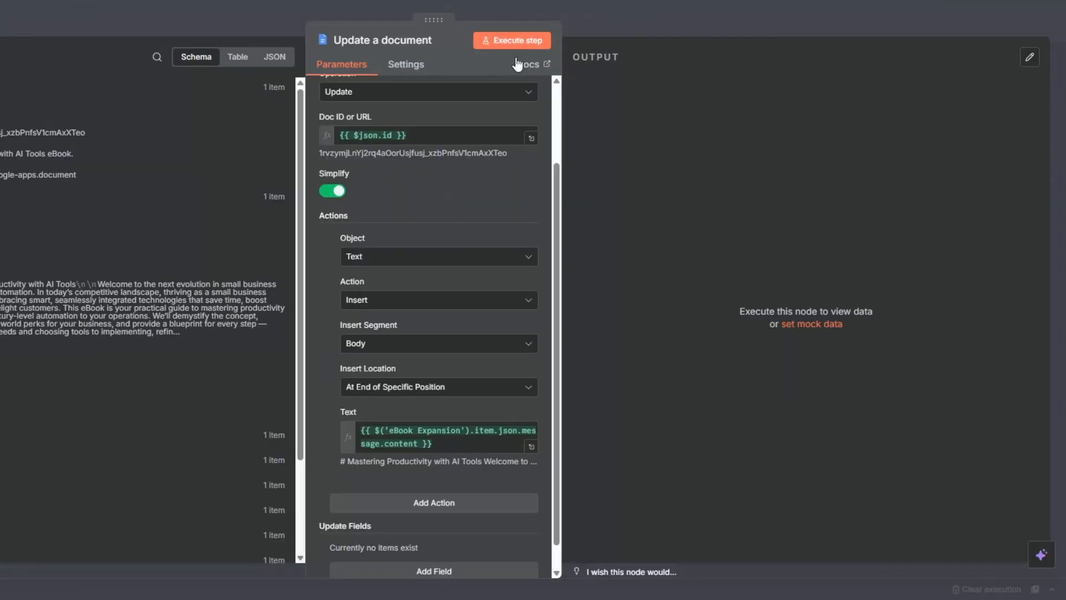
{"action": "left_click", "coordinate": [710, 38]}
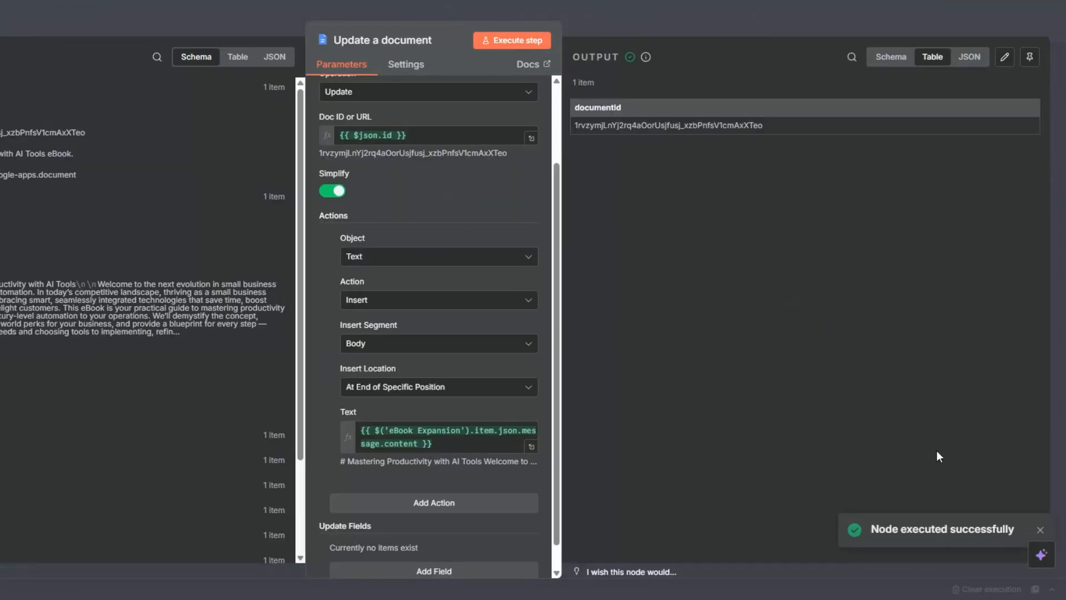
{"action": "key", "text": "Escape"}
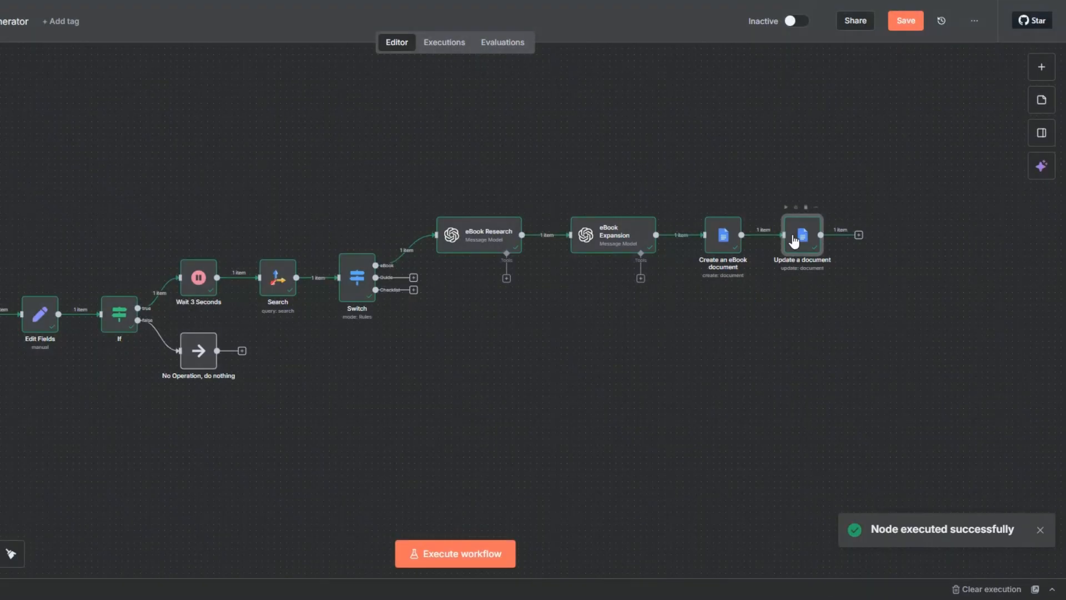
Rename the Update a document node to "Update an eBook document" and save the workflow
{"action": "key", "text": "F2"}
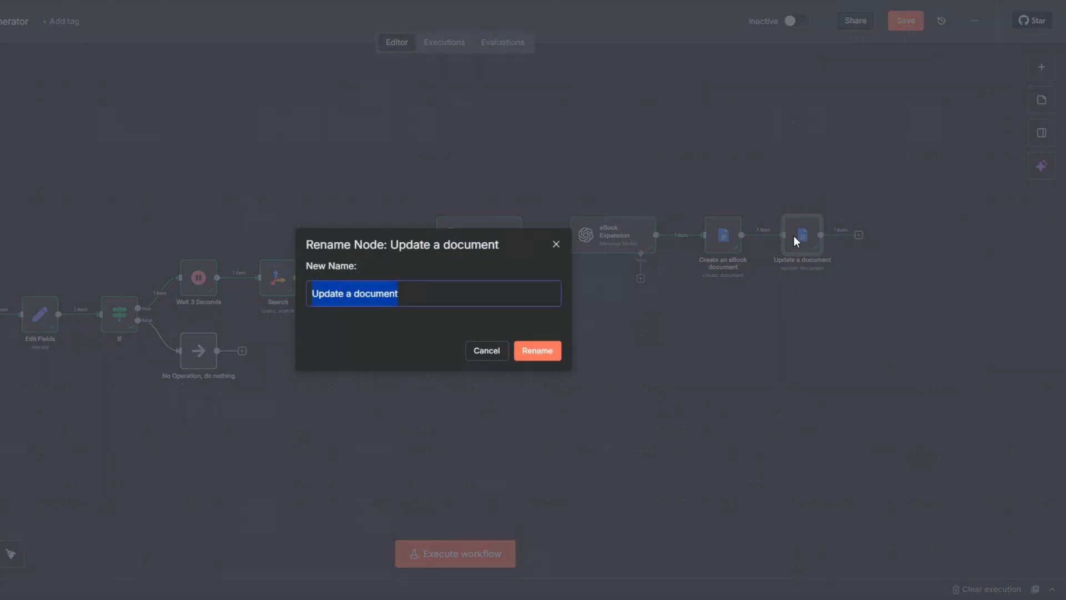
{"action": "left_click", "coordinate": [352, 294]}
{"action": "type", "text": "n eBo"}
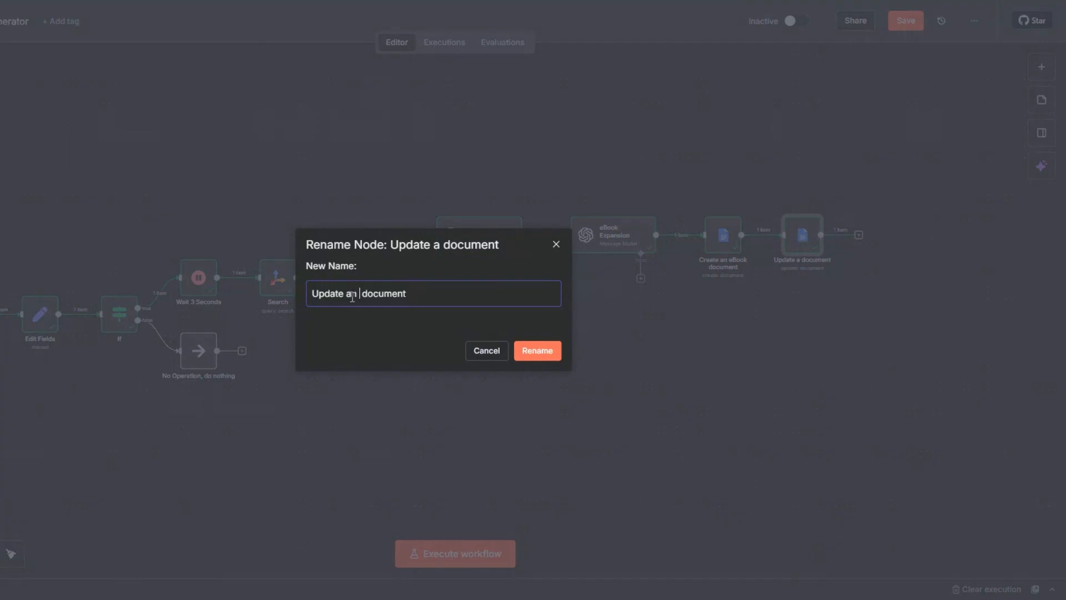
{"action": "type", "text": "ok"}
{"action": "left_click", "coordinate": [544, 353]}
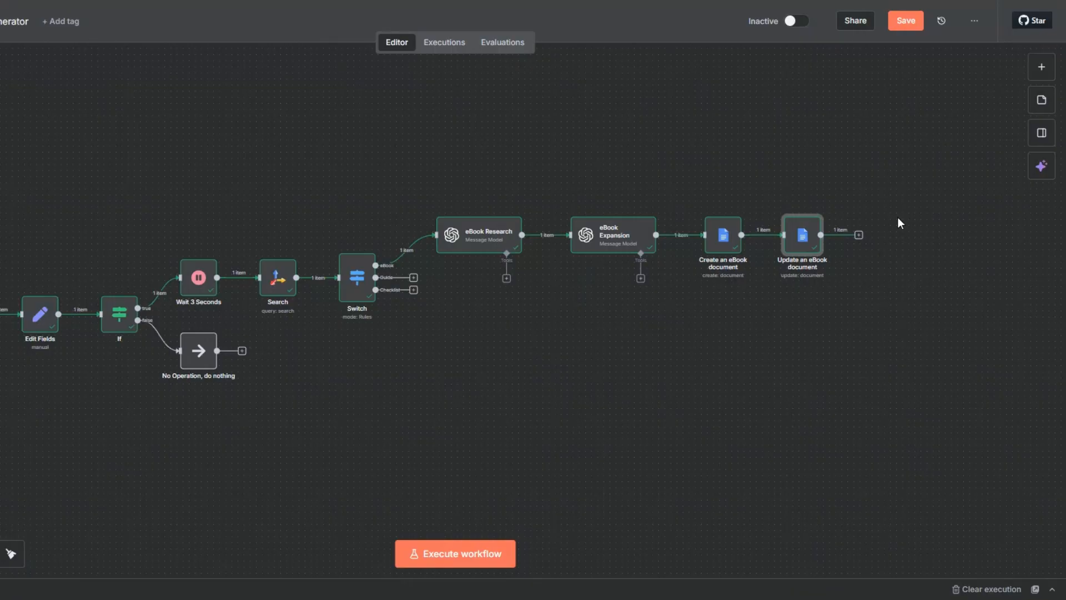
{"action": "left_click", "coordinate": [906, 21]}
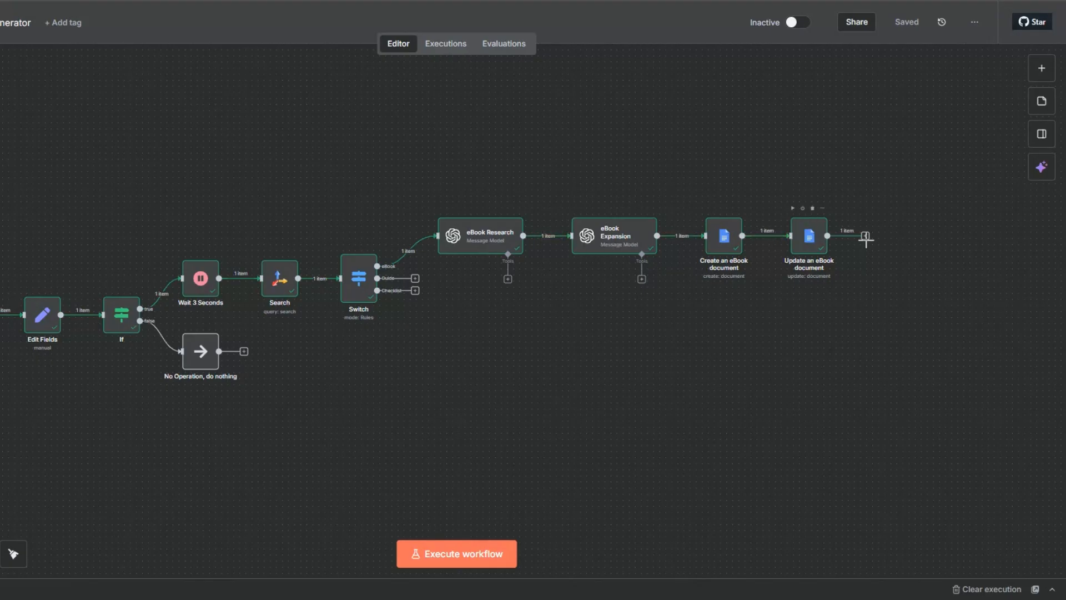
{"action": "right_click", "coordinate": [94, 302]}
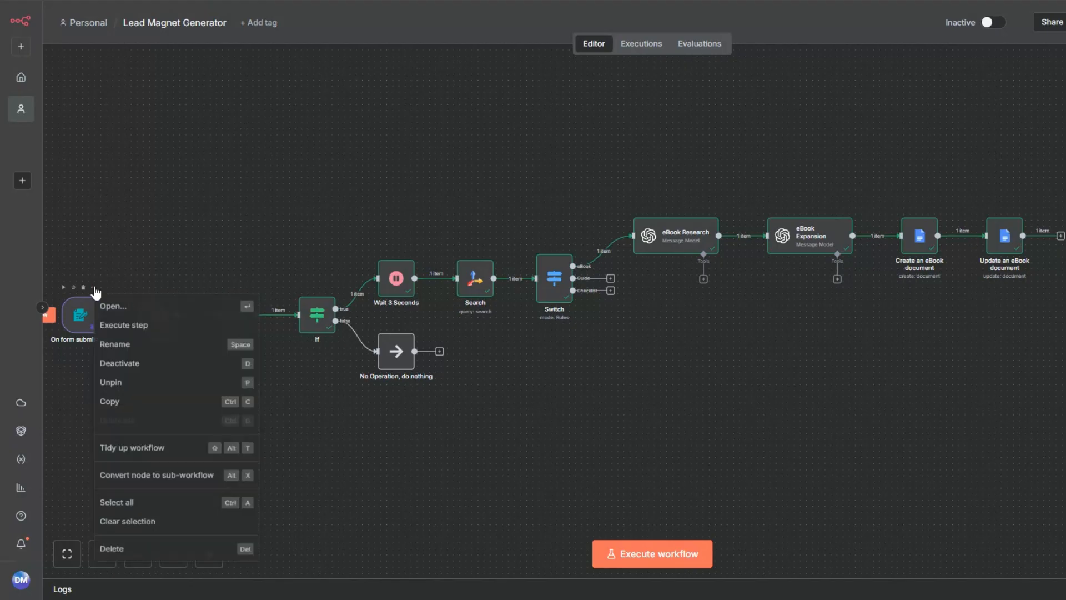
{"action": "left_click", "coordinate": [123, 315]}
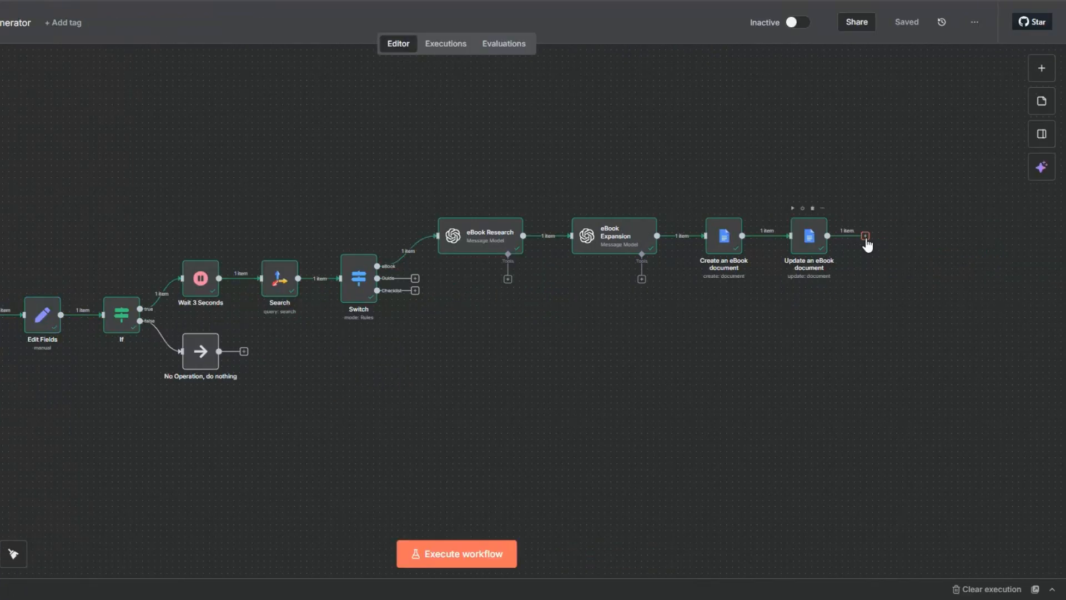
Add a Gmail Send a message node after Update an eBook document
{"action": "left_click", "coordinate": [865, 237]}
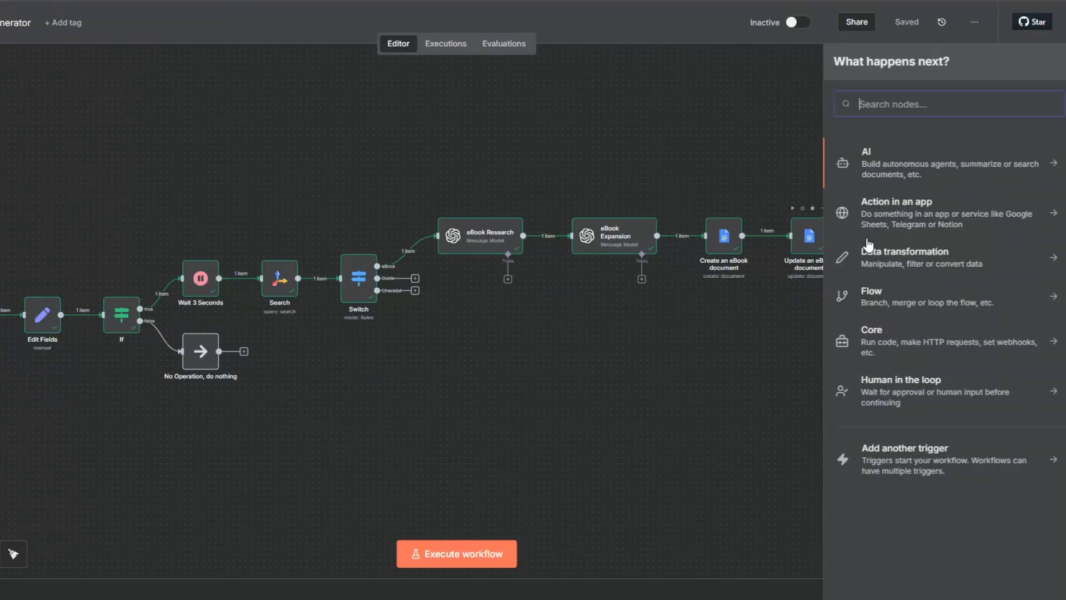
{"action": "type", "text": "gma"}
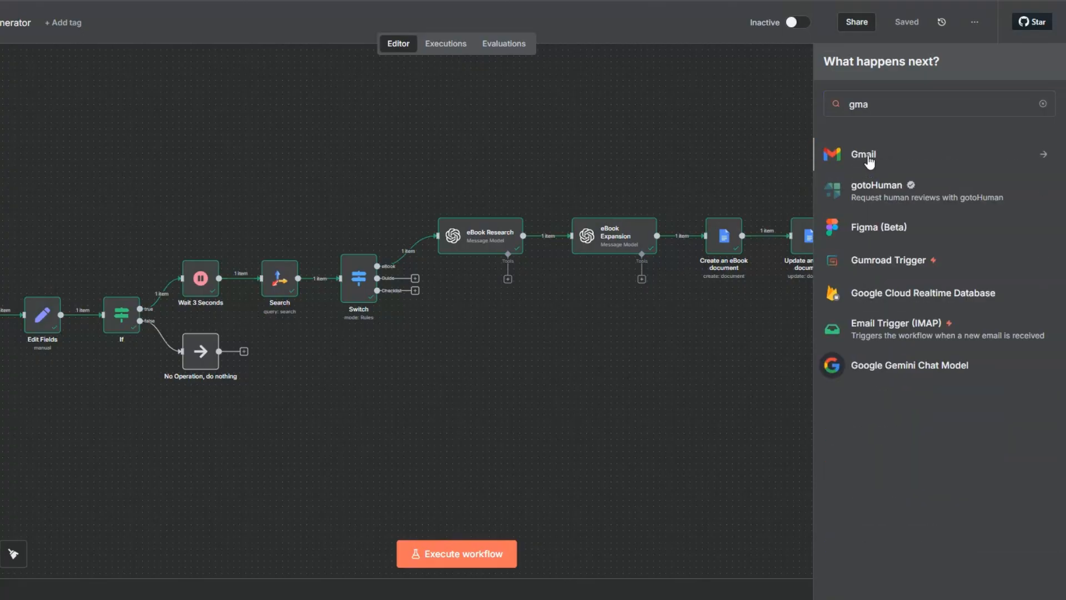
{"action": "left_click", "coordinate": [874, 161]}
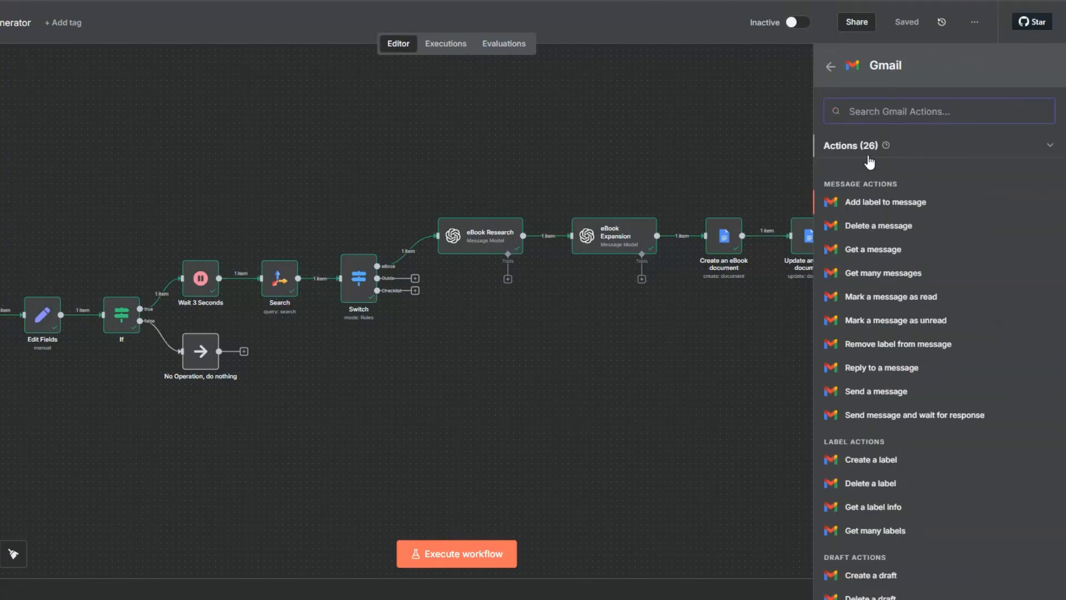
{"action": "left_click", "coordinate": [886, 393]}
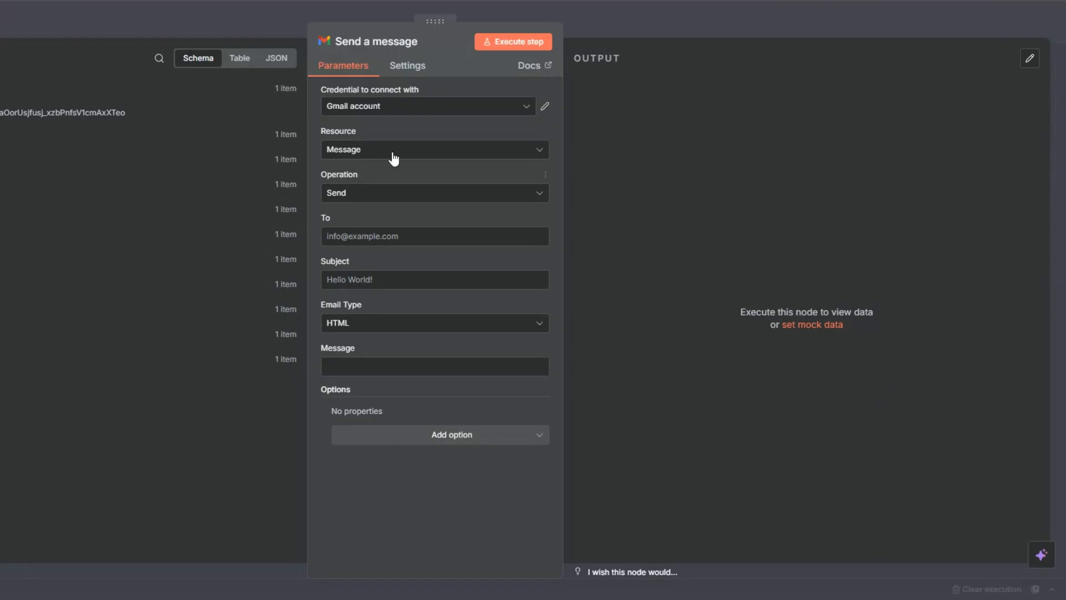
{"action": "left_click", "coordinate": [362, 114]}
{"action": "left_click", "coordinate": [358, 181]}
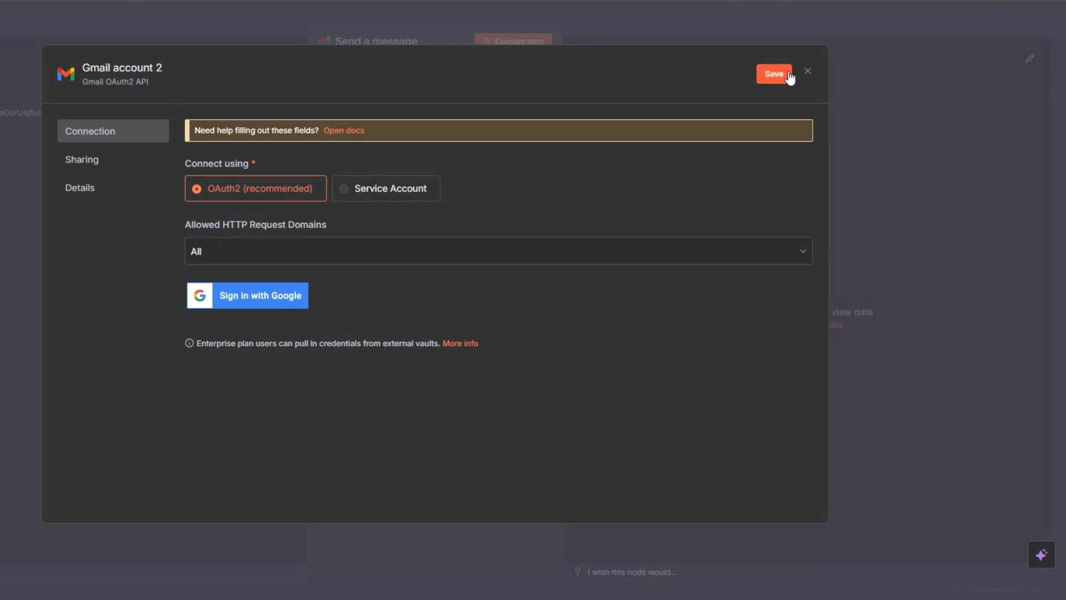
{"action": "left_click", "coordinate": [808, 71]}
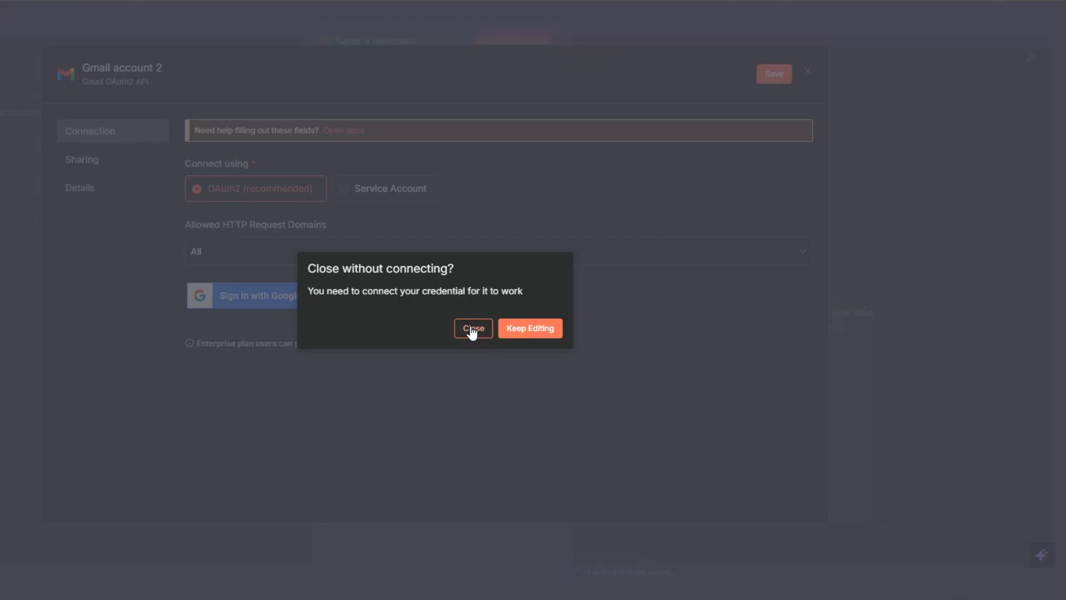
{"action": "left_click", "coordinate": [471, 330]}
Map the message recipient to the form submission's email address answer
{"action": "left_click", "coordinate": [373, 241]}
{"action": "left_click", "coordinate": [128, 361]}
{"action": "left_click_drag", "start_coordinate": [124, 399], "coordinate": [578, 237]}
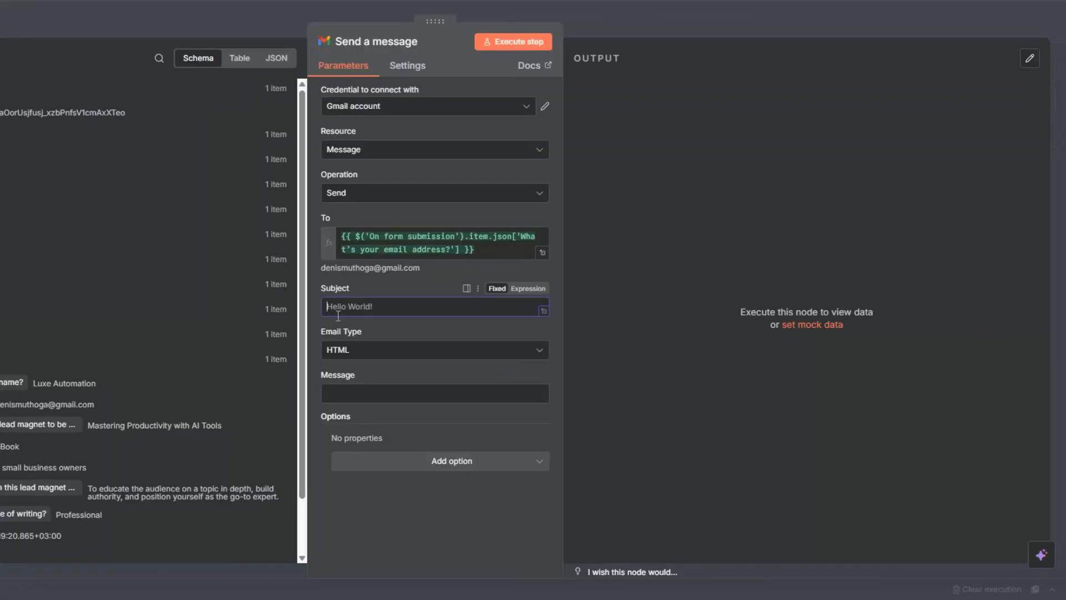
Set the email type to Text and the subject to "Your eBook is ready 🚀"
{"action": "left_click", "coordinate": [541, 349]}
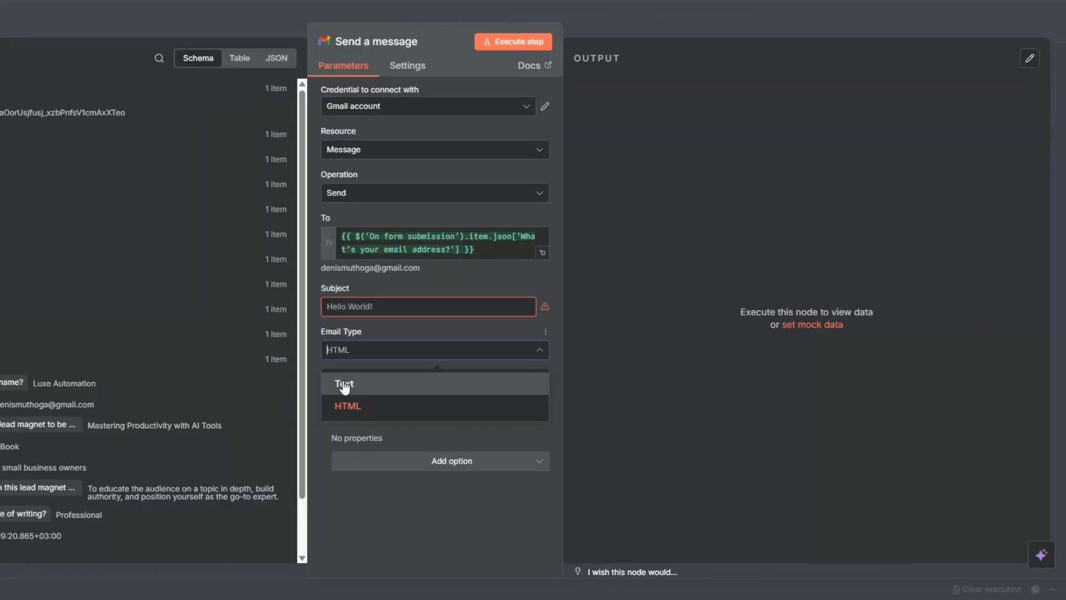
{"action": "left_click", "coordinate": [344, 385]}
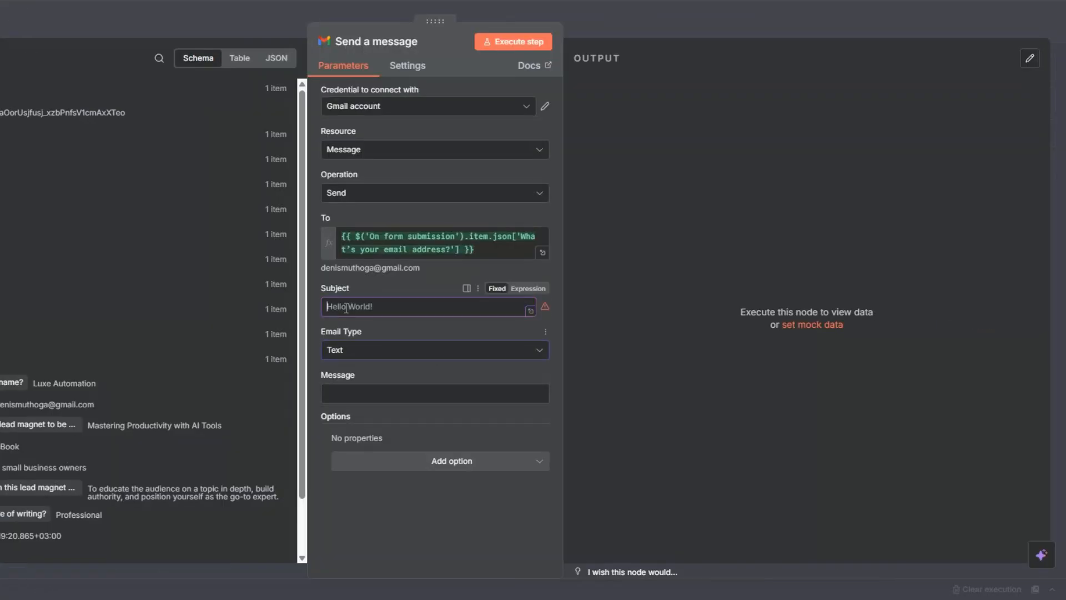
{"action": "left_click", "coordinate": [346, 395]}
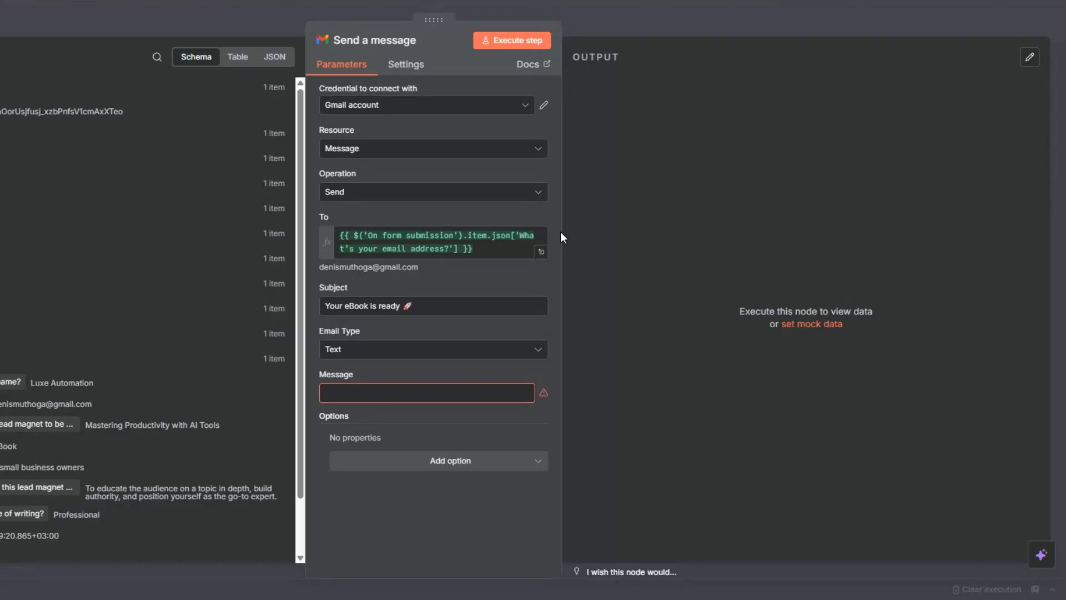
Write the message as an expression announcing the eBook, with a Google Docs link built from {{ $json.documentId }}, signed eBook Generator Bot
{"action": "left_click", "coordinate": [366, 393]}
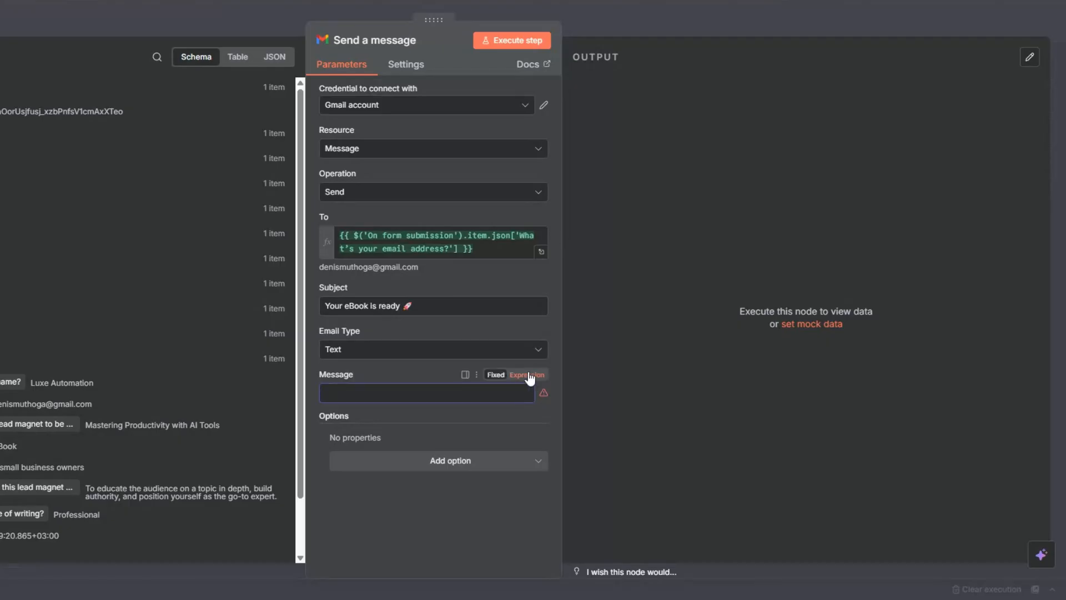
{"action": "left_click", "coordinate": [529, 375]}
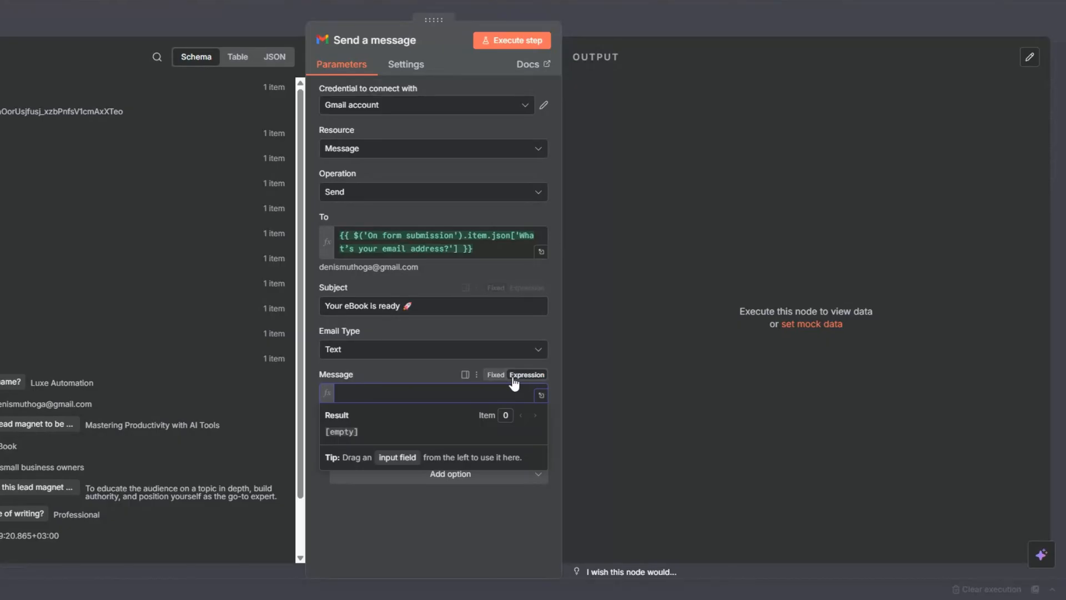
{"action": "left_click", "coordinate": [541, 395]}
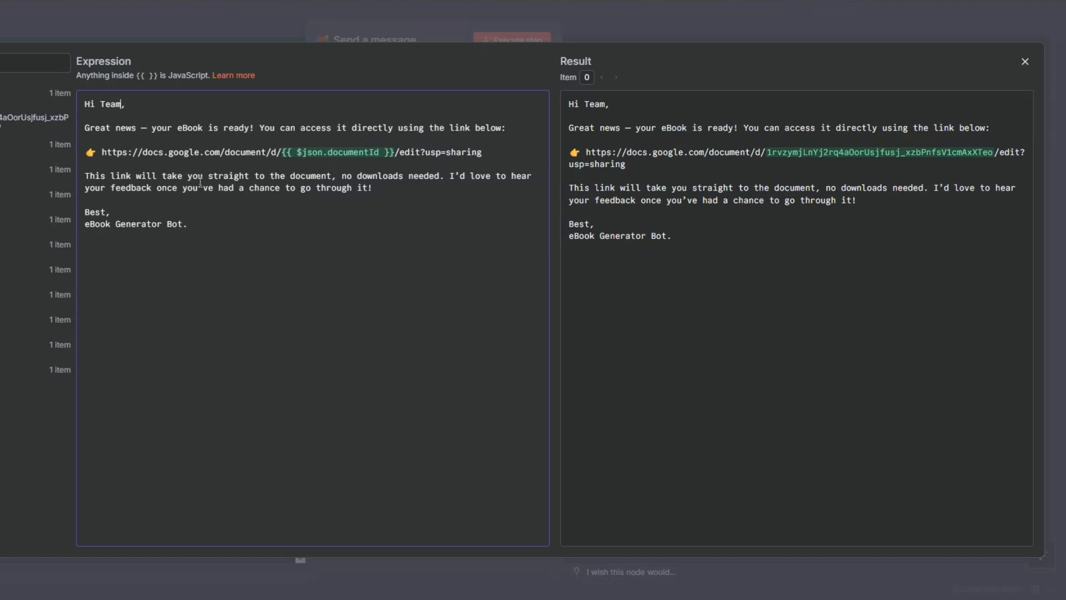
Review the document link in the message expression and in its resolved result, and close the expression editor
{"action": "left_click", "coordinate": [302, 247]}
{"action": "left_click_drag", "start_coordinate": [104, 153], "coordinate": [485, 151]}
{"action": "left_click", "coordinate": [384, 166]}
{"action": "left_click_drag", "start_coordinate": [587, 154], "coordinate": [633, 164]}
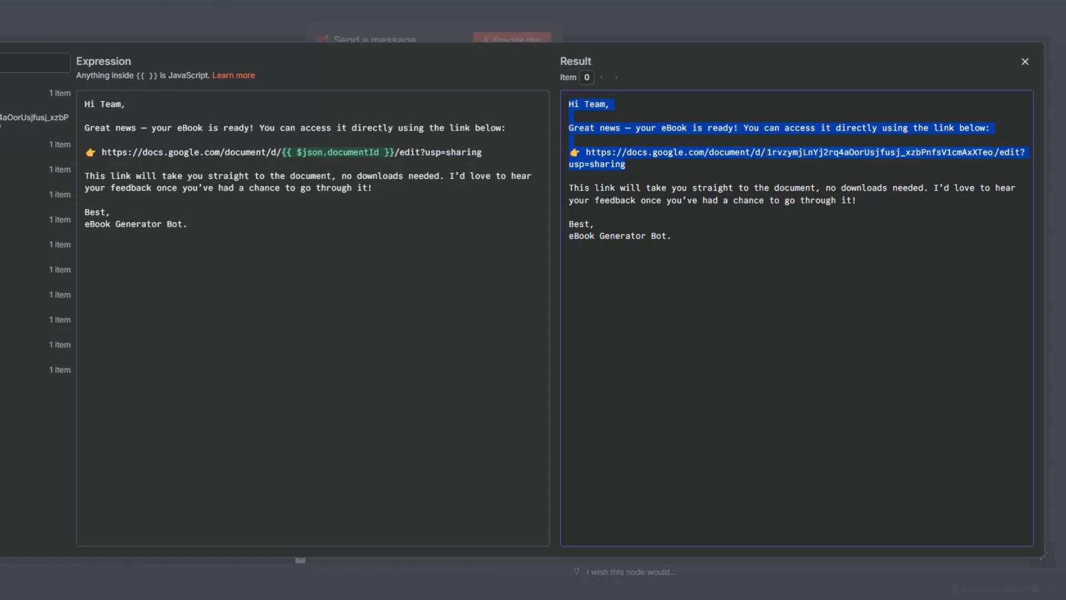
{"action": "key", "text": "Escape"}
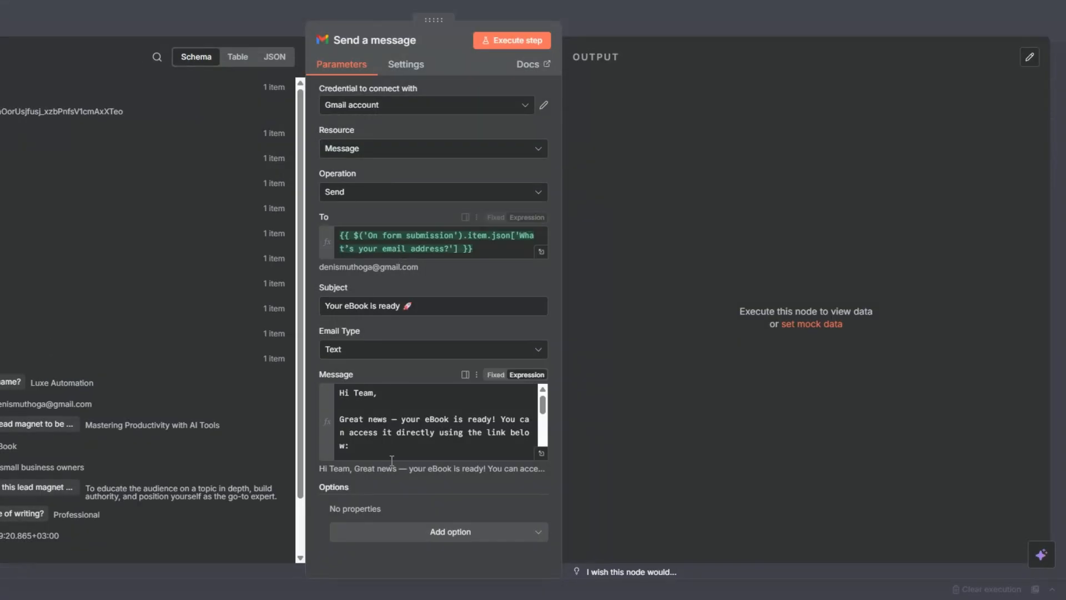
Add the Append n8n Attribution option switched off to the Gmail message, test the node, and return to the canvas
{"action": "left_click", "coordinate": [425, 538]}
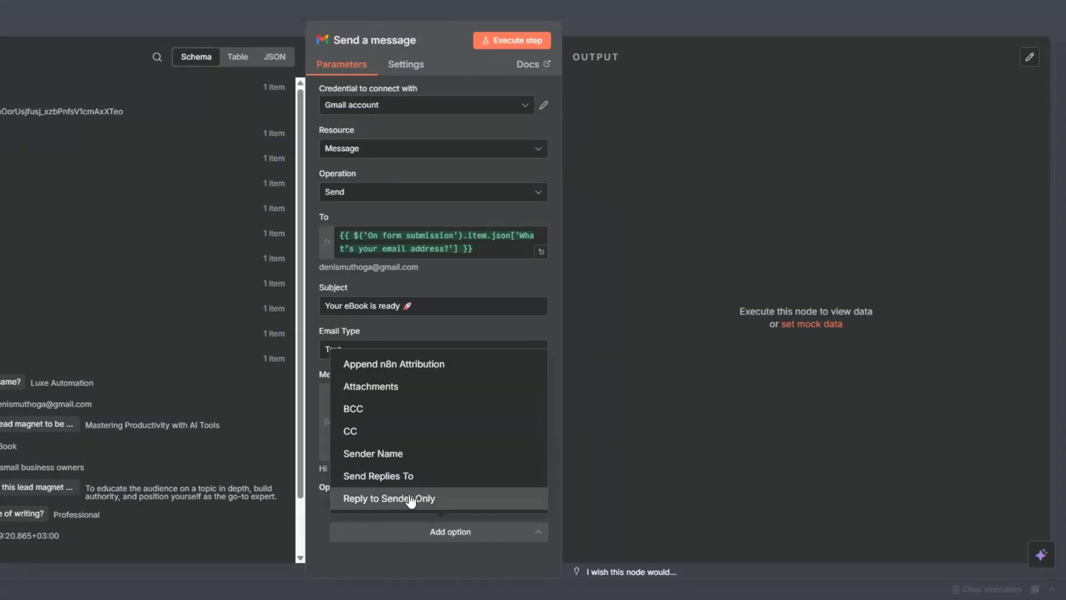
{"action": "left_click", "coordinate": [374, 364]}
{"action": "left_click", "coordinate": [358, 526]}
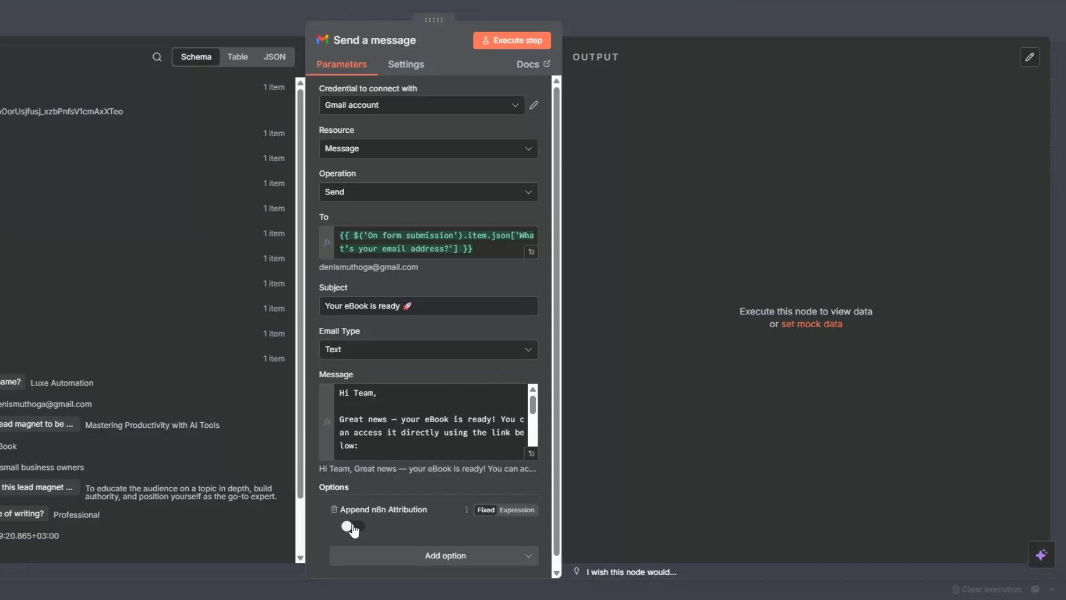
{"action": "left_click", "coordinate": [522, 40]}
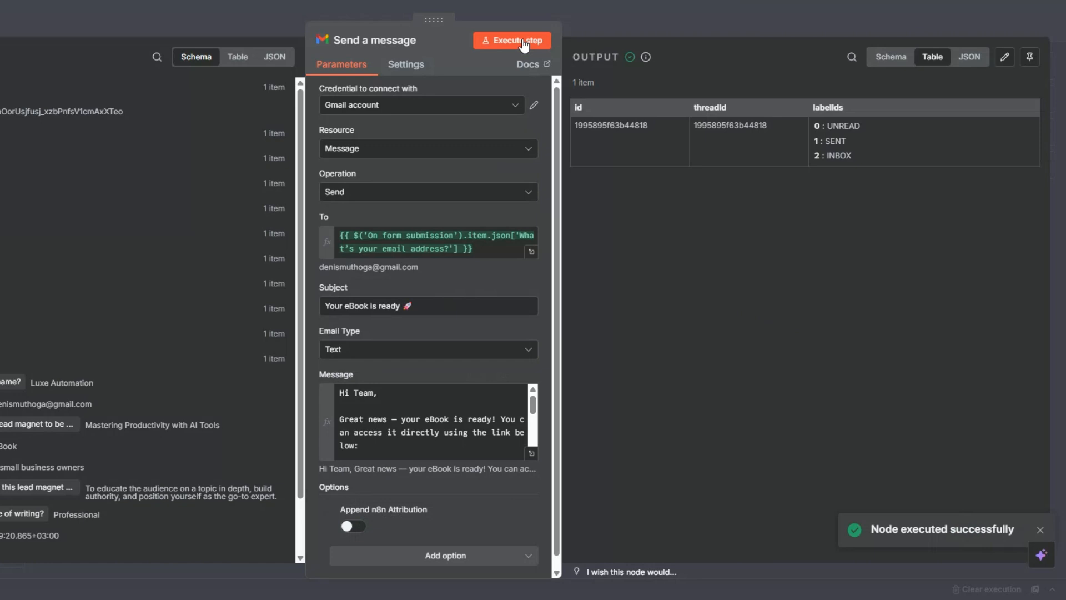
{"action": "key", "text": "Escape"}
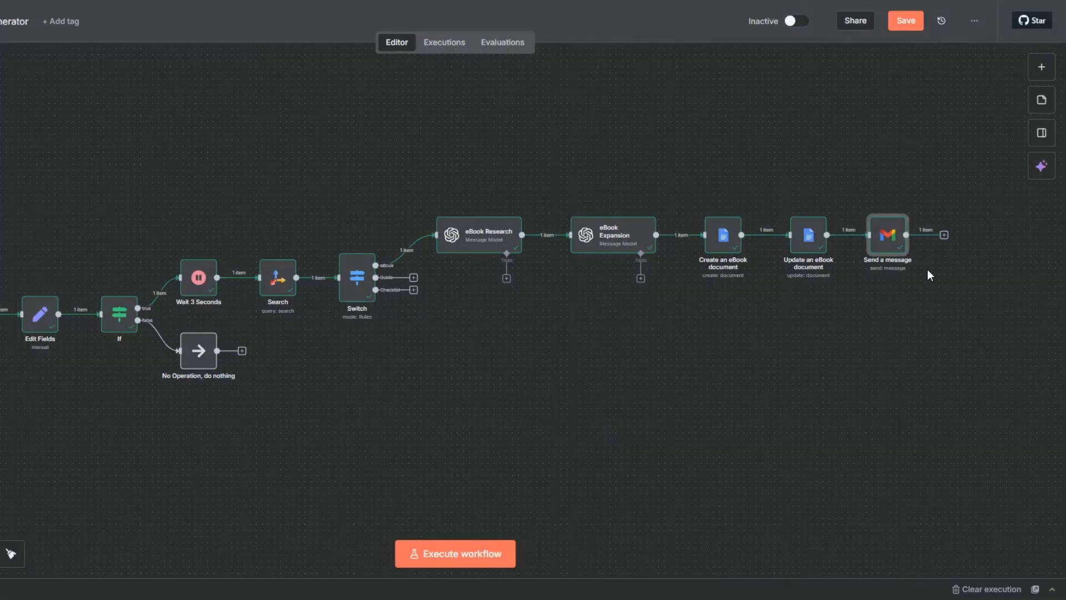
Rename the Gmail node to "Send eBook" and save the workflow
{"action": "right_click", "coordinate": [889, 252]}
{"action": "left_click", "coordinate": [905, 305]}
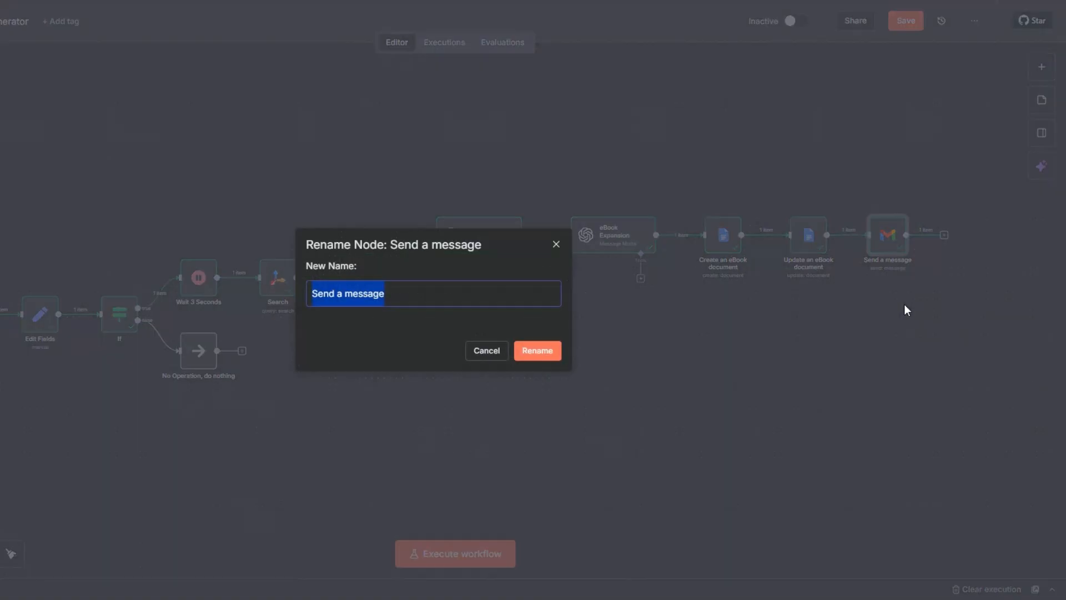
{"action": "left_click", "coordinate": [342, 294]}
{"action": "left_click_drag", "start_coordinate": [337, 294], "coordinate": [388, 298]}
{"action": "type", "text": "eBook"}
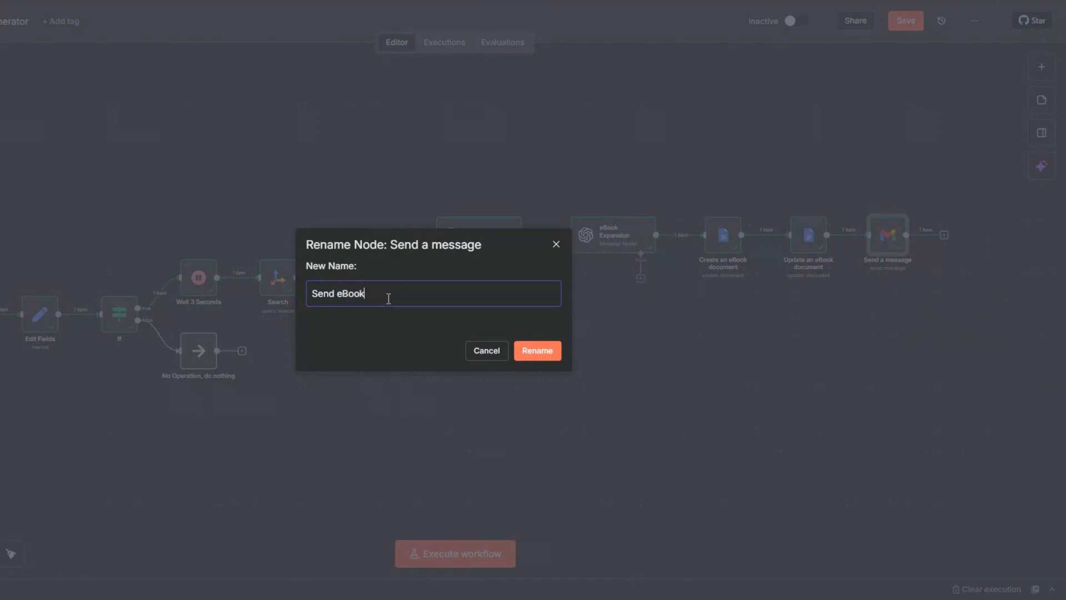
{"action": "left_click", "coordinate": [529, 351]}
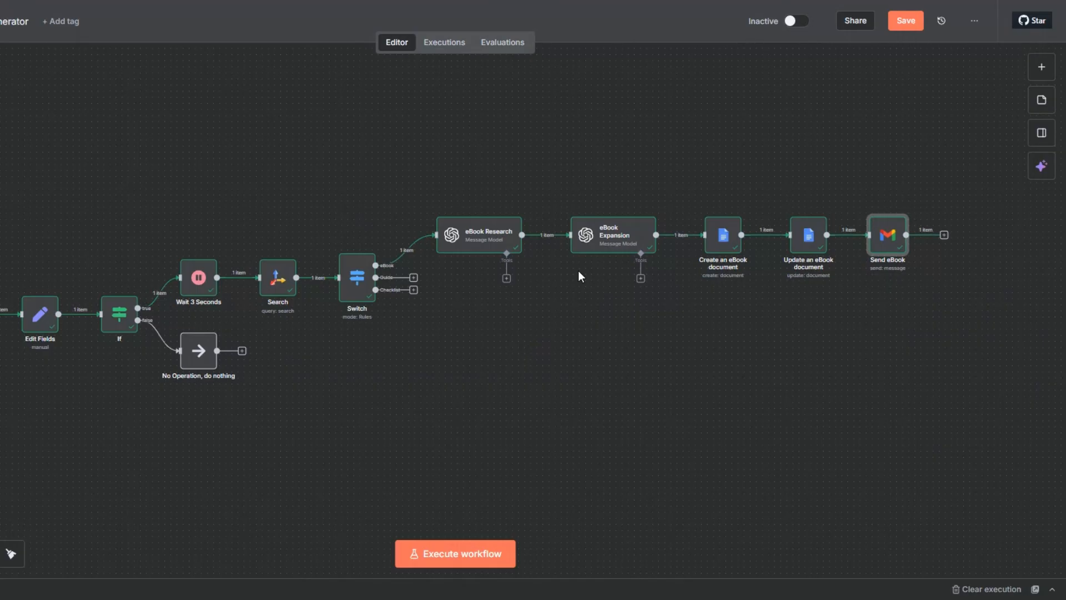
{"action": "left_click", "coordinate": [904, 24]}
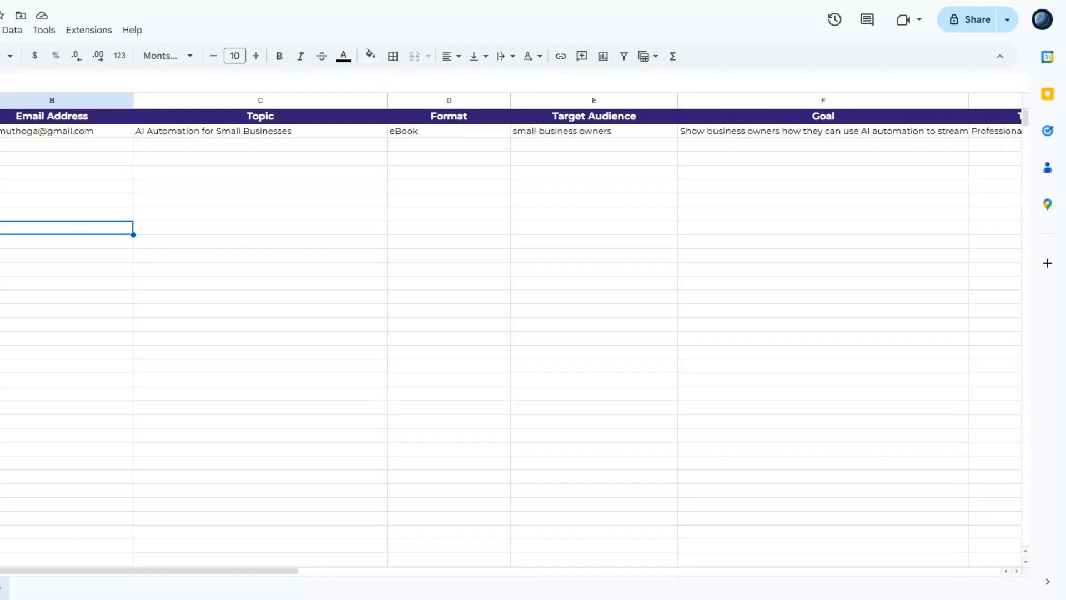
Examine the Lead Magnet Spreadsheet's columns in Google Sheets, from Business Name through Document URL
{"action": "left_click", "coordinate": [119, 163]}
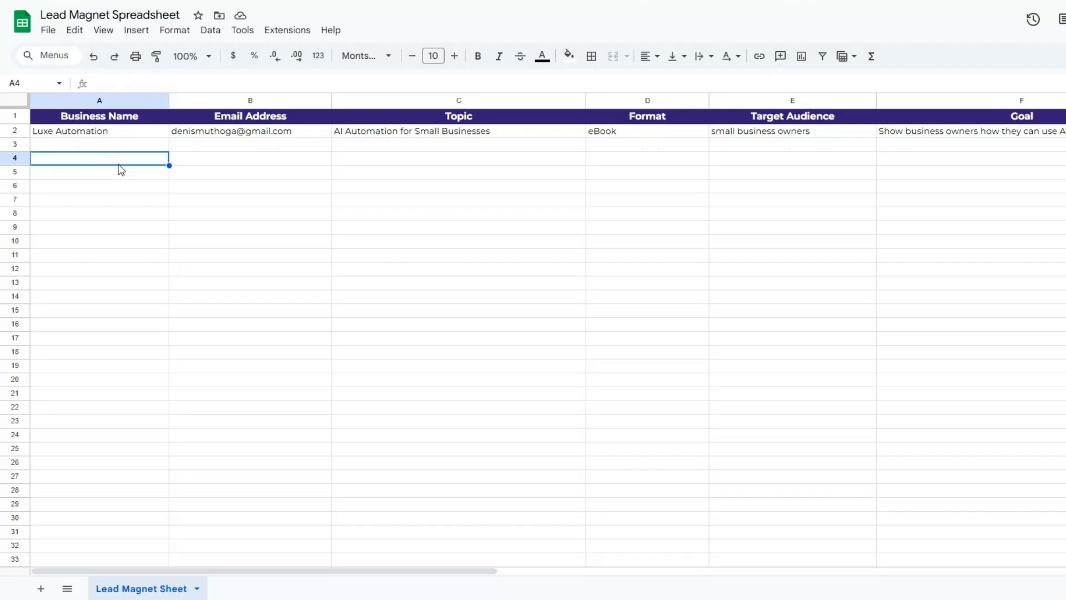
{"action": "left_click", "coordinate": [216, 162]}
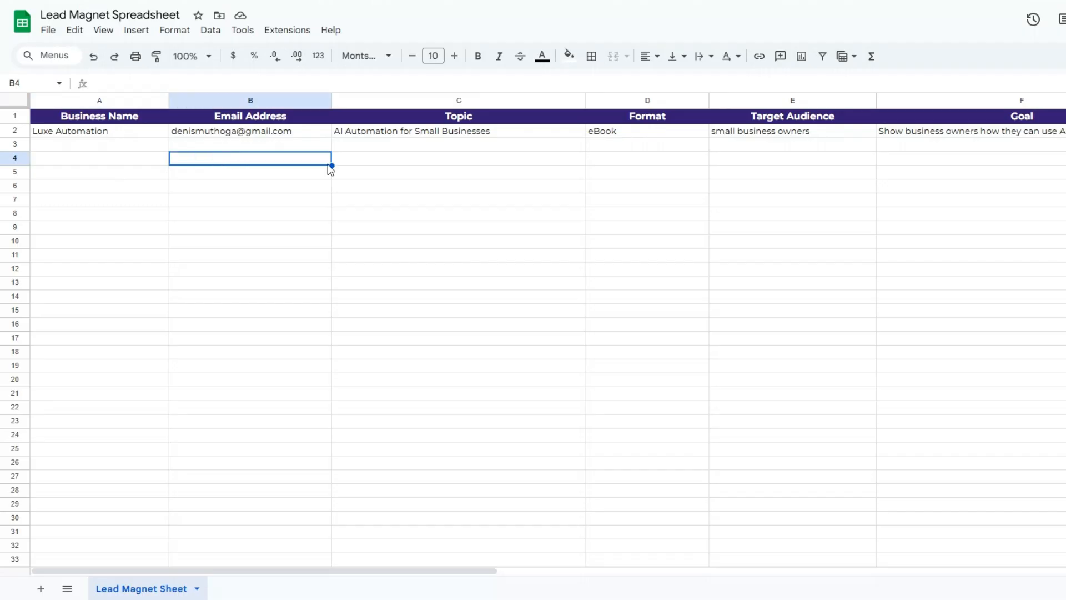
{"action": "left_click", "coordinate": [389, 162]}
{"action": "left_click", "coordinate": [659, 176]}
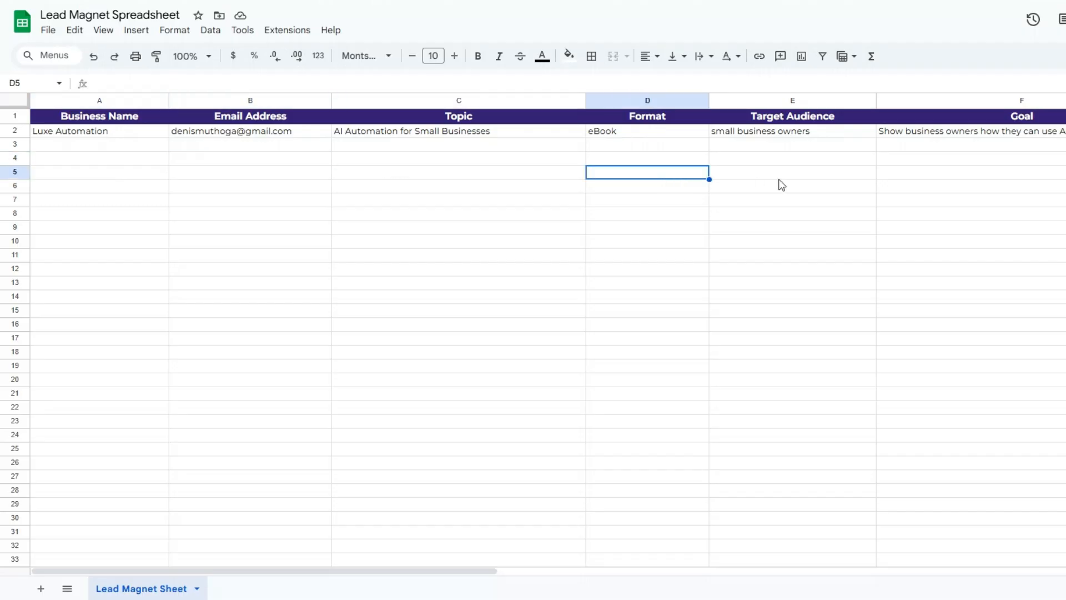
{"action": "left_click", "coordinate": [791, 172]}
{"action": "left_click", "coordinate": [993, 176]}
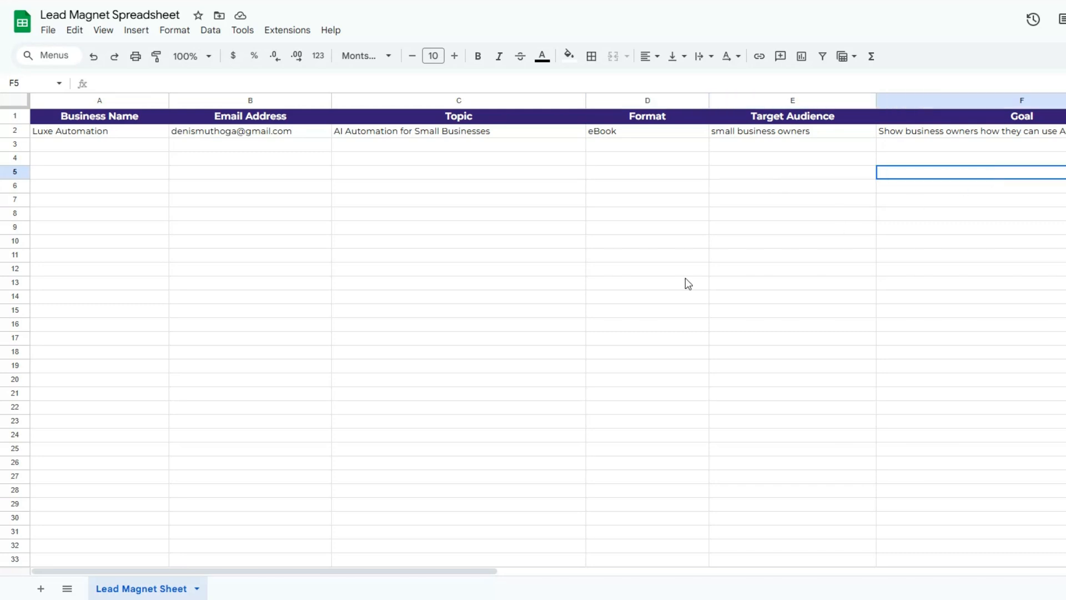
{"action": "left_click_drag", "start_coordinate": [293, 572], "coordinate": [621, 499]}
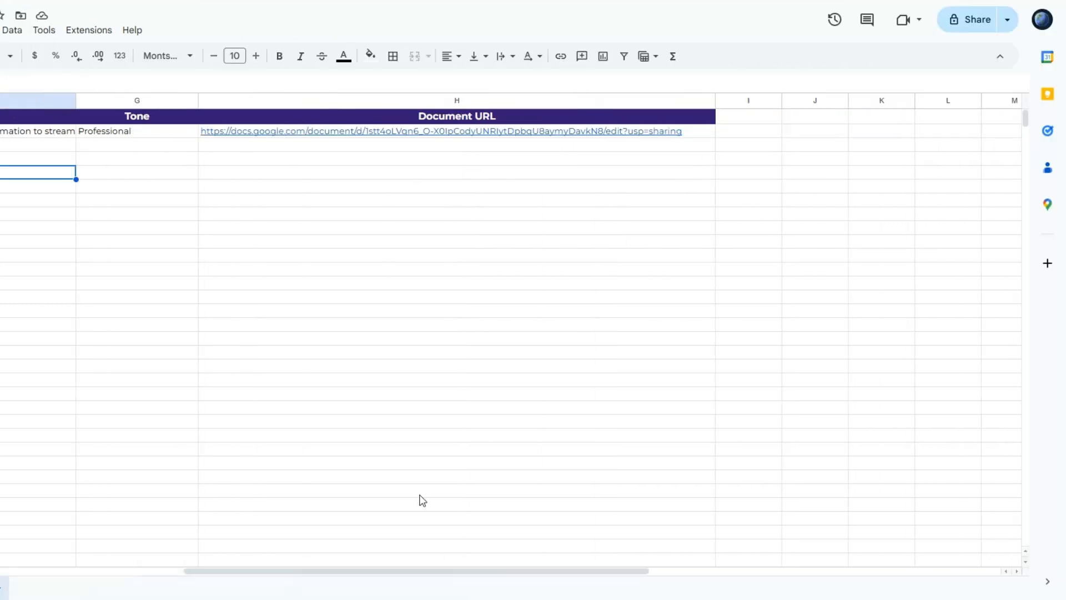
{"action": "left_click", "coordinate": [138, 147]}
{"action": "left_click", "coordinate": [380, 175]}
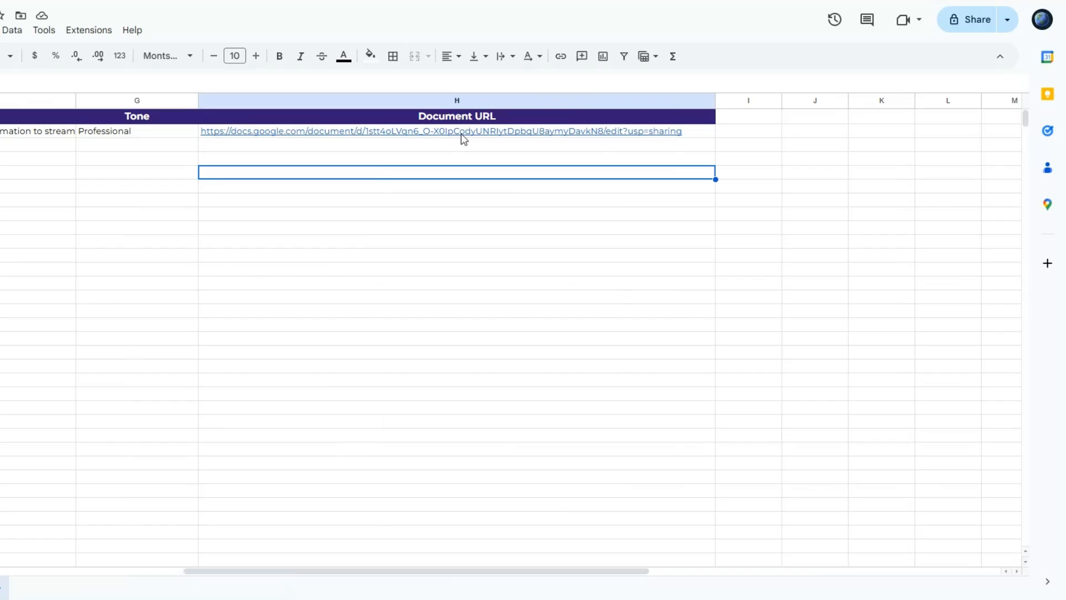
{"action": "left_click_drag", "start_coordinate": [495, 572], "coordinate": [49, 529]}
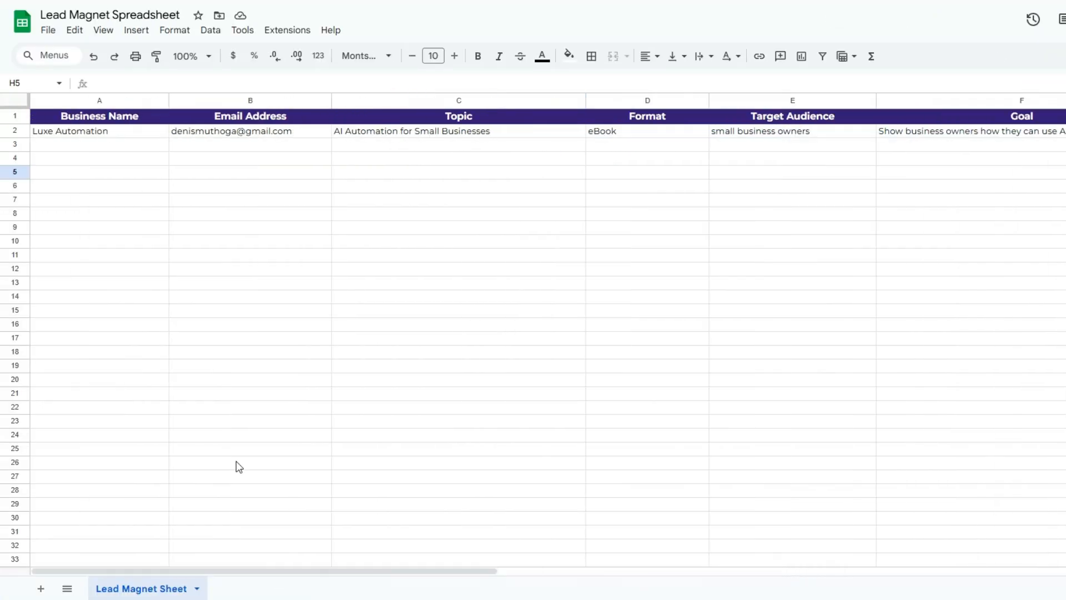
{"action": "left_click", "coordinate": [121, 188]}
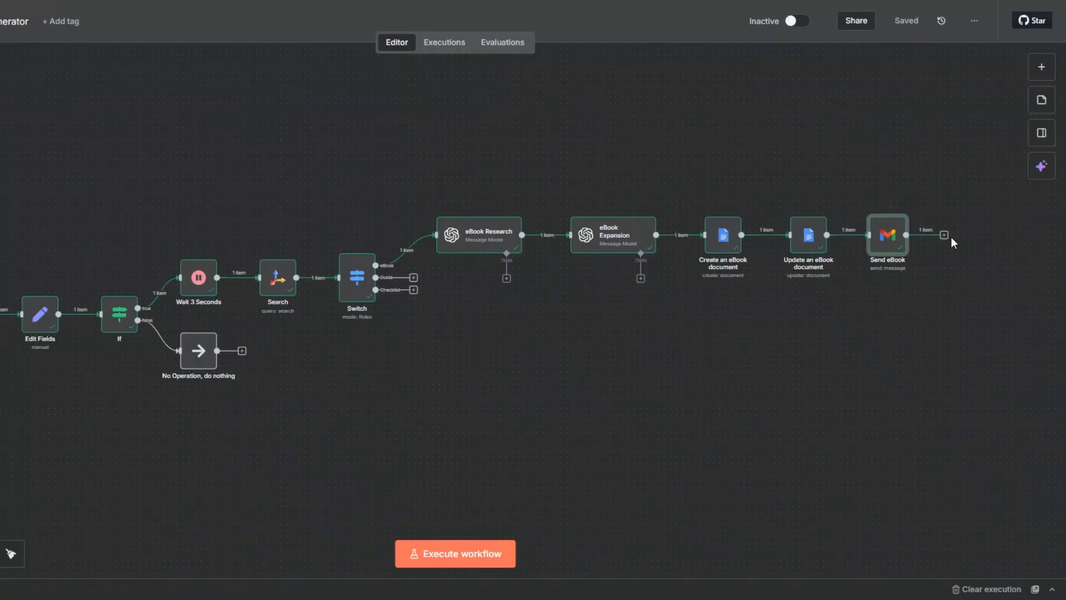
Back in n8n, add a Google Sheets "Append row in sheet" node after Send eBook
{"action": "left_click", "coordinate": [946, 235]}
{"action": "type", "text": "go"}
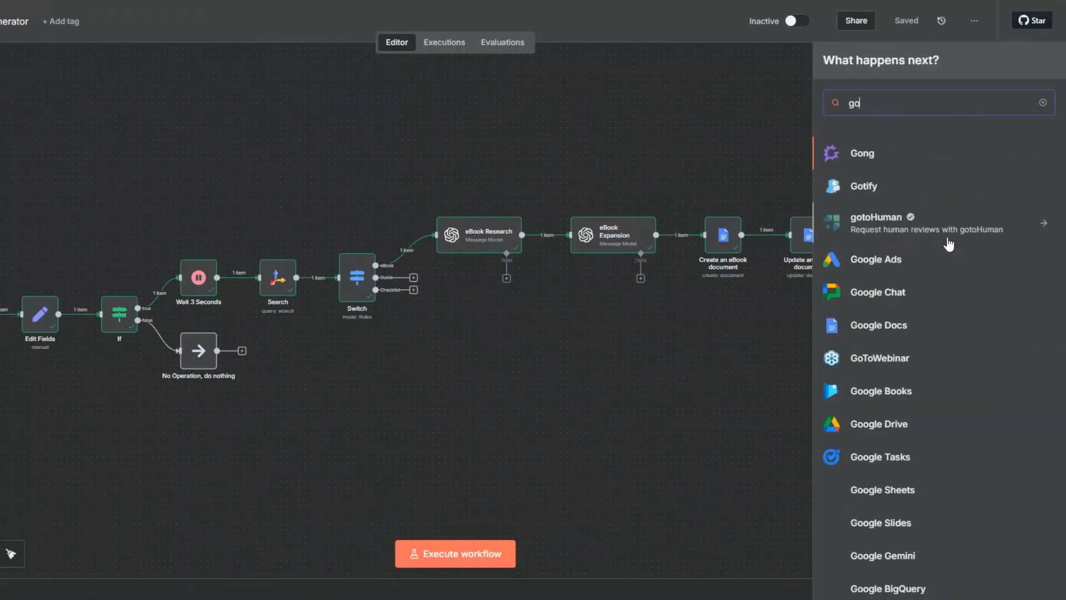
{"action": "type", "text": "o"}
{"action": "left_click", "coordinate": [869, 349]}
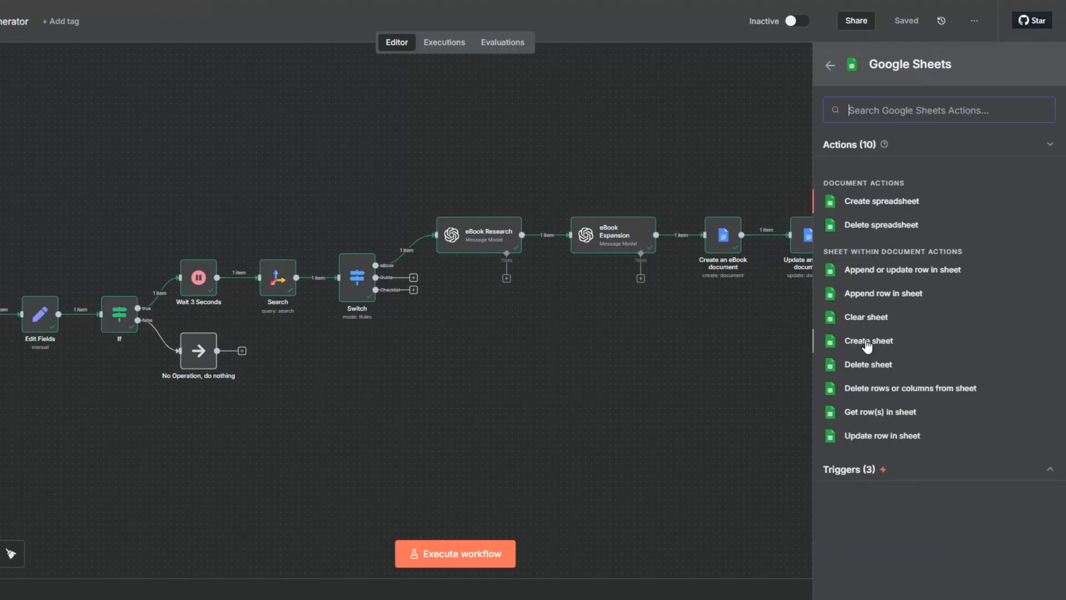
{"action": "left_click", "coordinate": [885, 297]}
{"action": "left_click", "coordinate": [402, 106]}
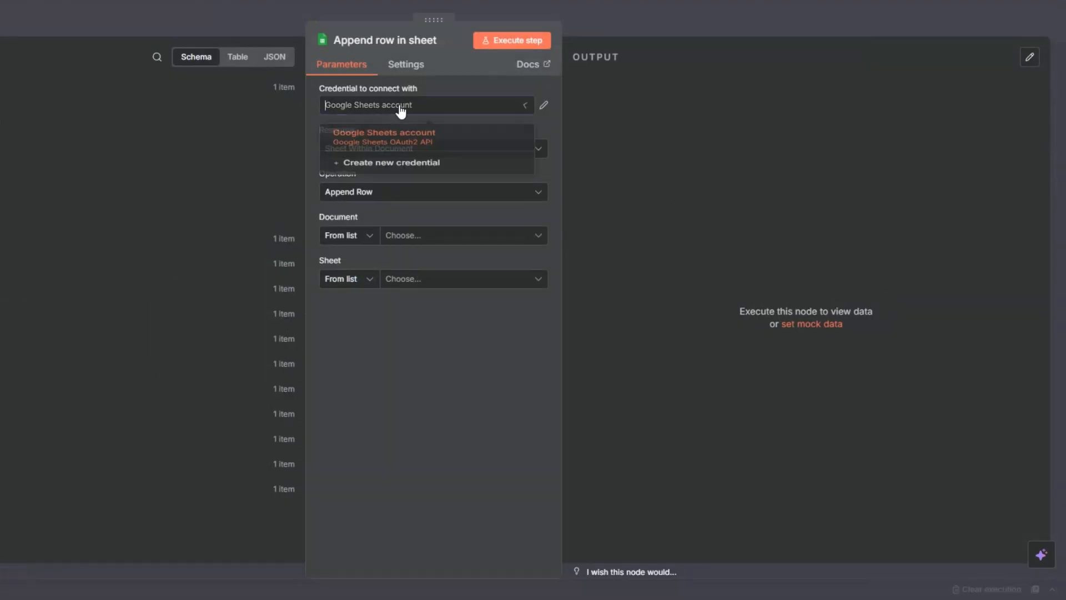
{"action": "left_click", "coordinate": [397, 178]}
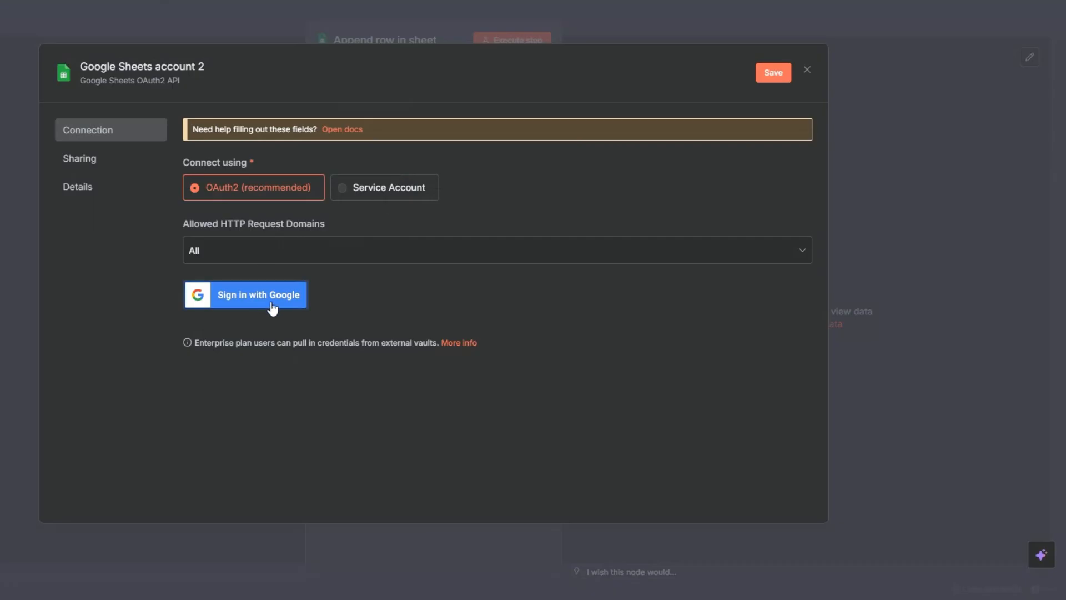
{"action": "left_click", "coordinate": [805, 71]}
{"action": "left_click", "coordinate": [472, 327]}
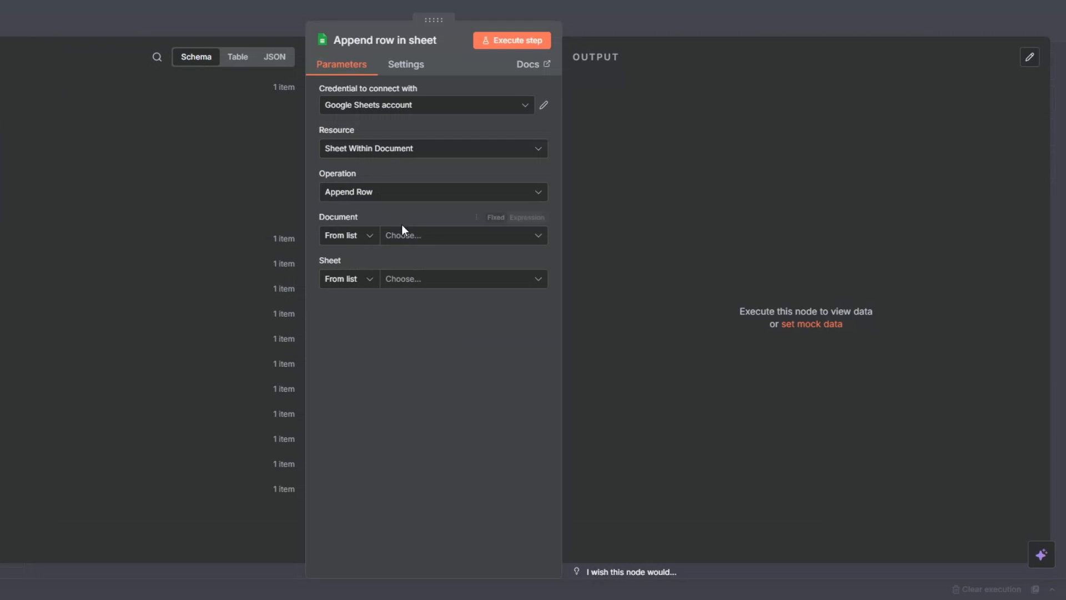
Choose Lead Magnet Spreadsheet as the document and Lead Magnet Sheet as the sheet for the appended row
{"action": "left_click", "coordinate": [405, 236]}
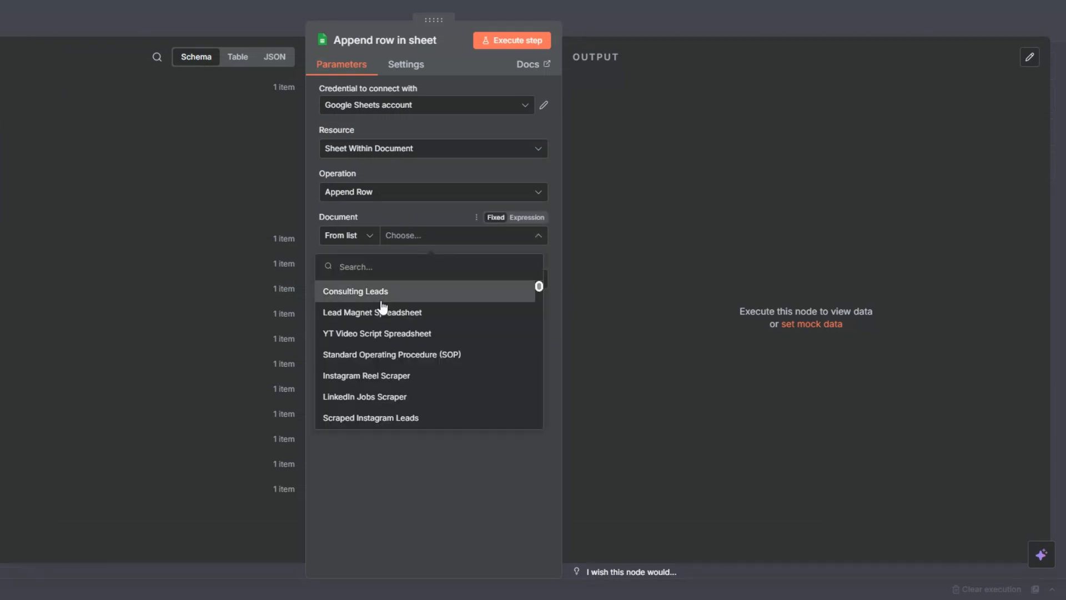
{"action": "left_click", "coordinate": [371, 313]}
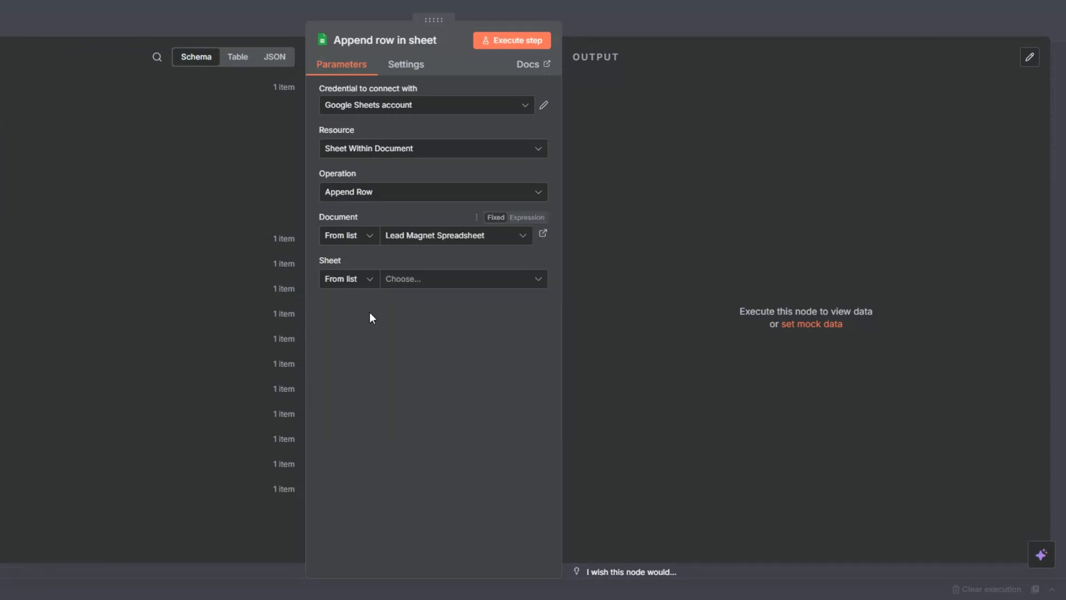
{"action": "left_click", "coordinate": [395, 278]}
{"action": "left_click", "coordinate": [382, 309]}
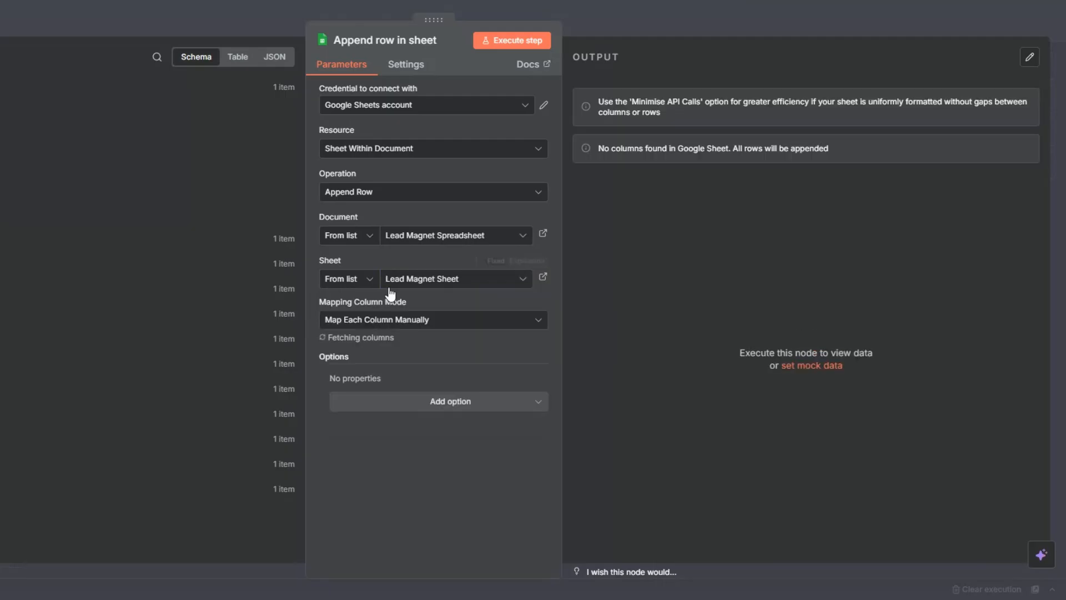
Map the Business Name, Email Address and Topic columns to the matching On form submission answers
{"action": "scroll", "coordinate": [392, 293], "scroll_direction": "down", "scroll_amount": 4}
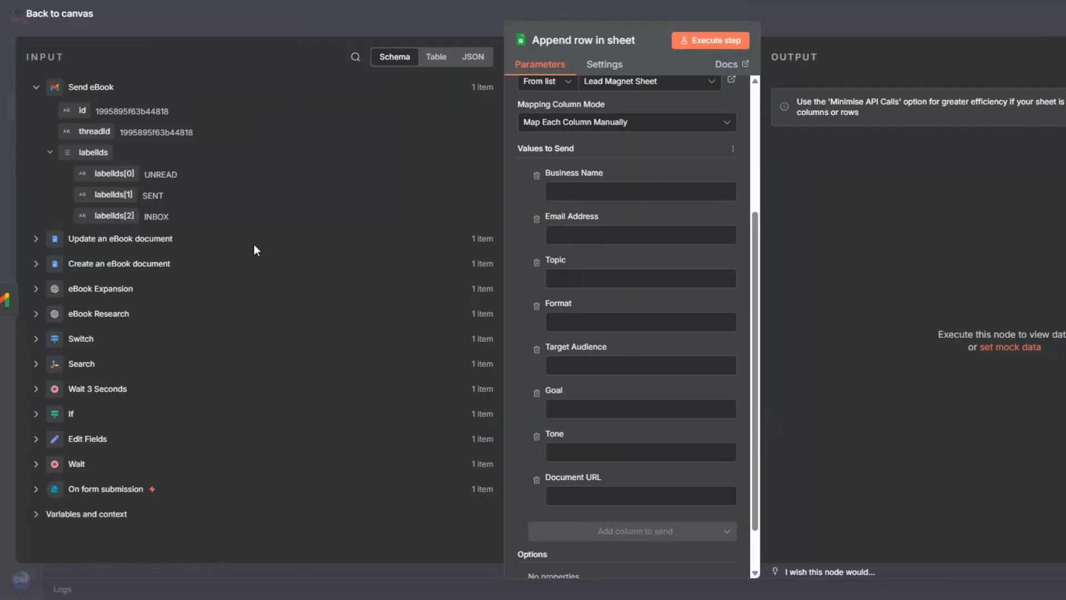
{"action": "left_click", "coordinate": [365, 192]}
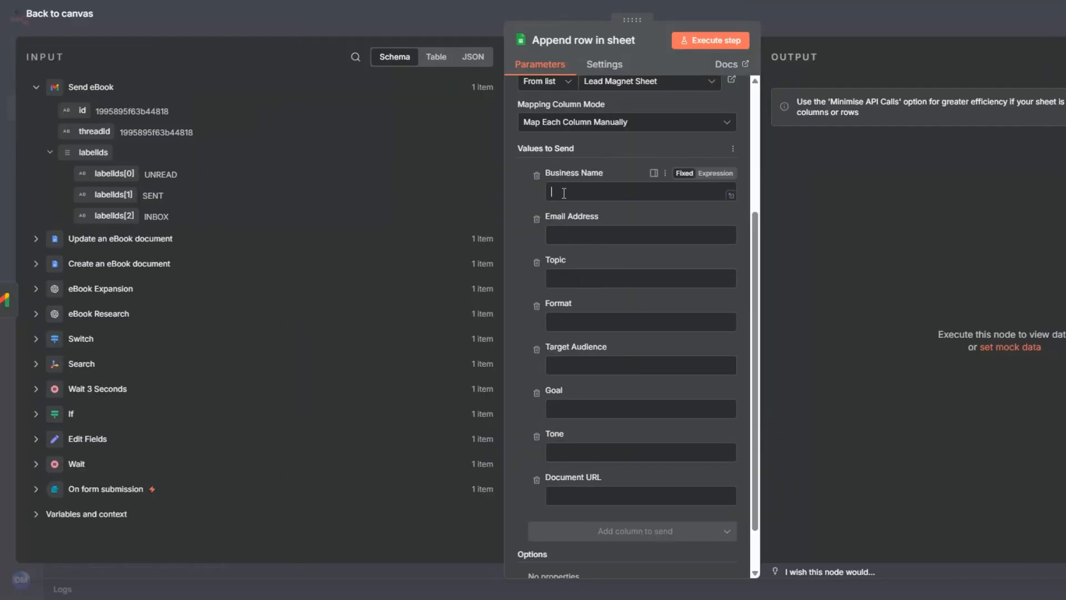
{"action": "left_click", "coordinate": [35, 489]}
{"action": "scroll", "coordinate": [194, 340], "scroll_direction": "down", "scroll_amount": 3}
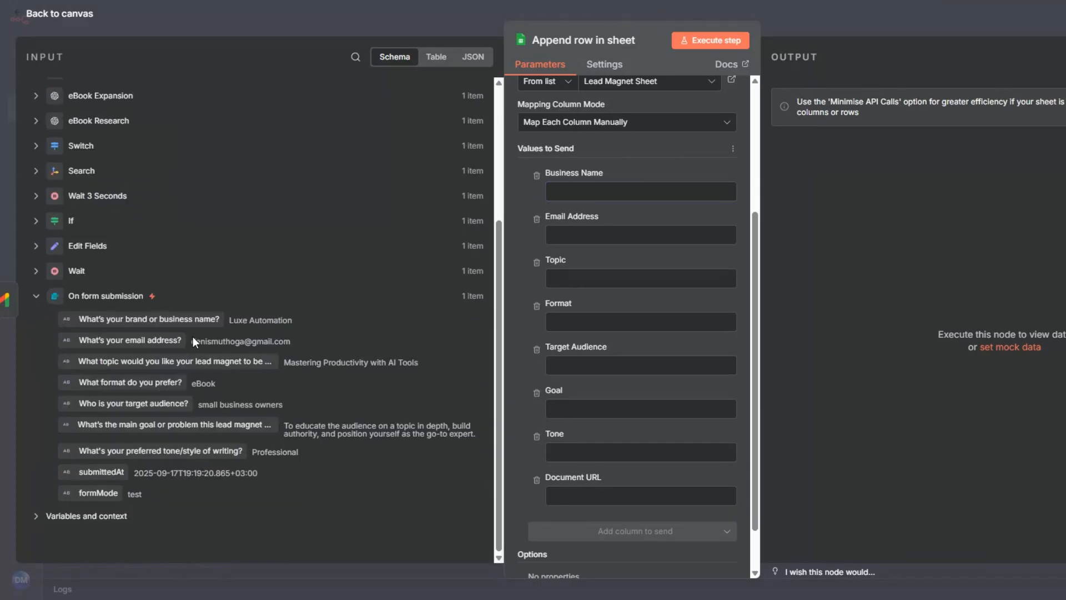
{"action": "left_click_drag", "start_coordinate": [168, 319], "coordinate": [570, 223]}
{"action": "left_click_drag", "start_coordinate": [167, 341], "coordinate": [616, 275]}
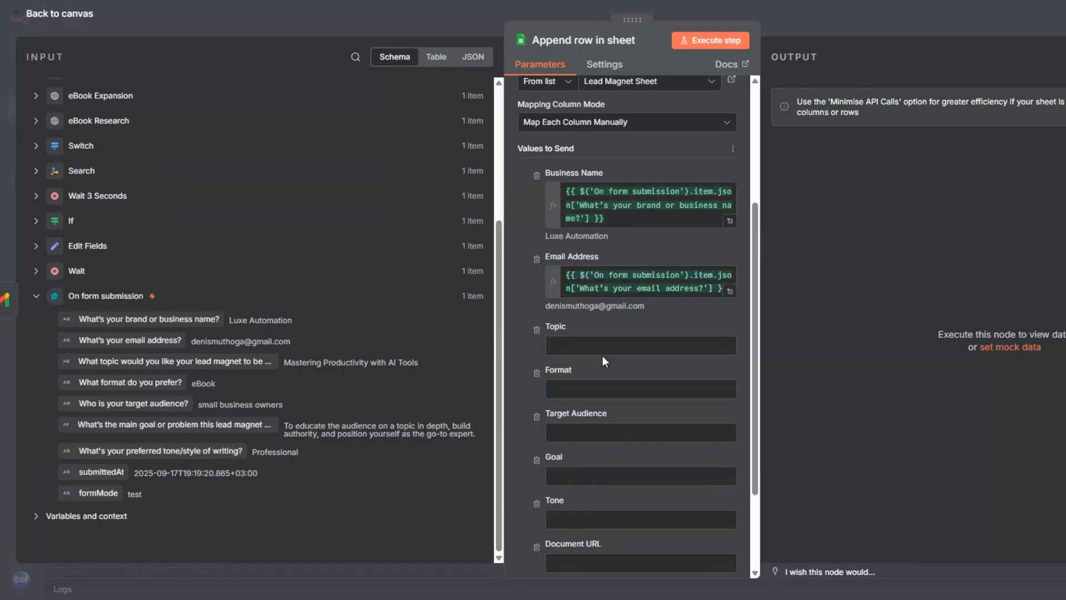
{"action": "left_click_drag", "start_coordinate": [98, 355], "coordinate": [617, 353]}
Map the Format, Target Audience, Goal and Tone columns to the matching On form submission answers
{"action": "left_click_drag", "start_coordinate": [166, 382], "coordinate": [540, 434]}
{"action": "left_click_drag", "start_coordinate": [182, 405], "coordinate": [622, 500]}
{"action": "left_click_drag", "start_coordinate": [182, 426], "coordinate": [628, 352]}
{"action": "scroll", "coordinate": [561, 392], "scroll_direction": "down", "scroll_amount": 4}
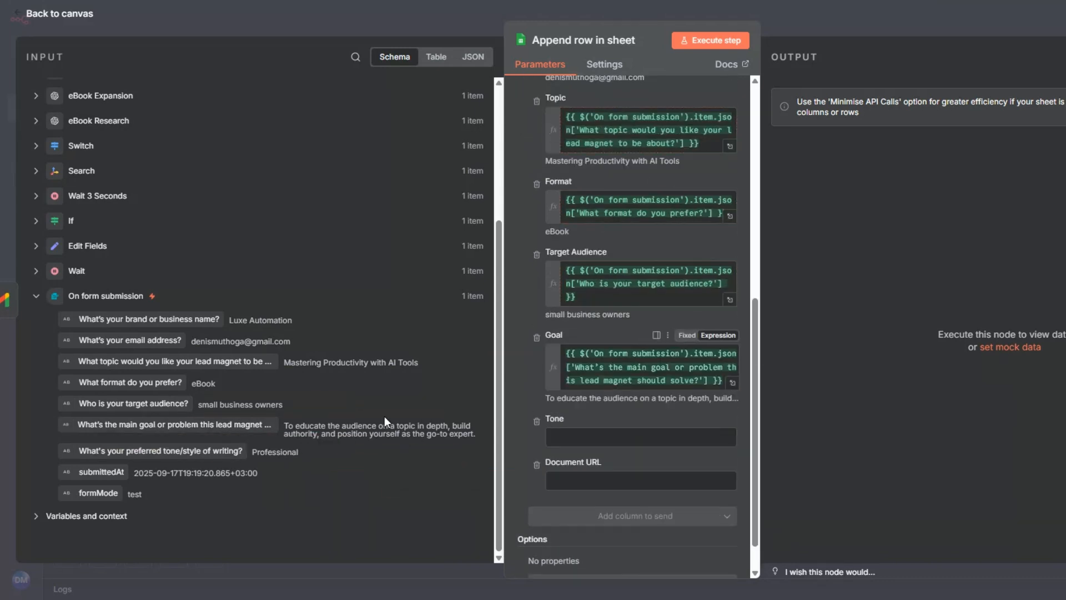
{"action": "left_click_drag", "start_coordinate": [169, 452], "coordinate": [611, 438]}
Copy the Google Docs link from the Send eBook node's message expression and return to the append row node
{"action": "left_click", "coordinate": [587, 518]}
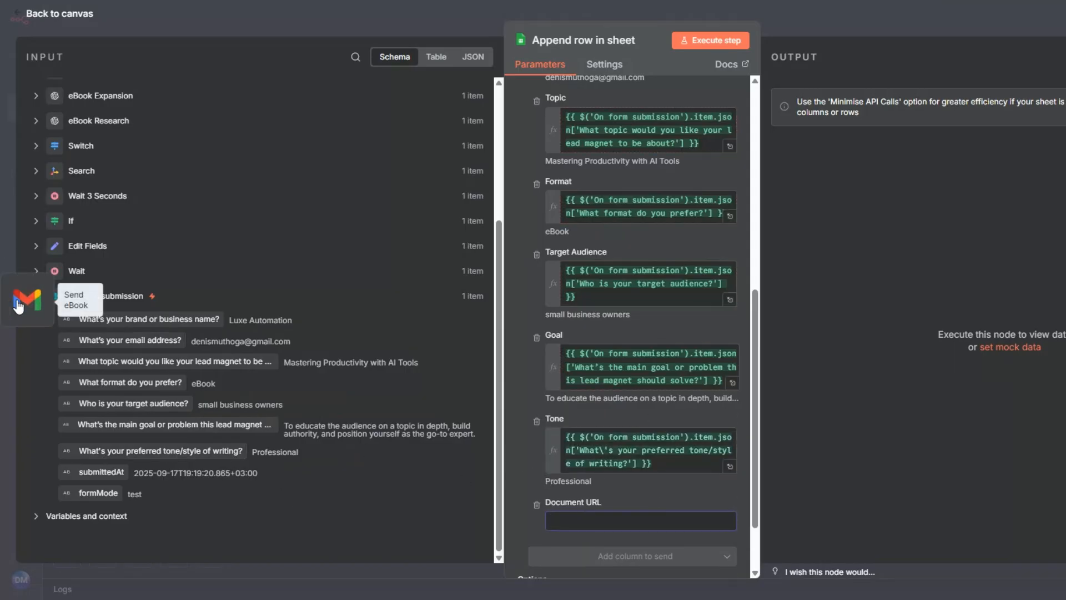
{"action": "left_click", "coordinate": [17, 299]}
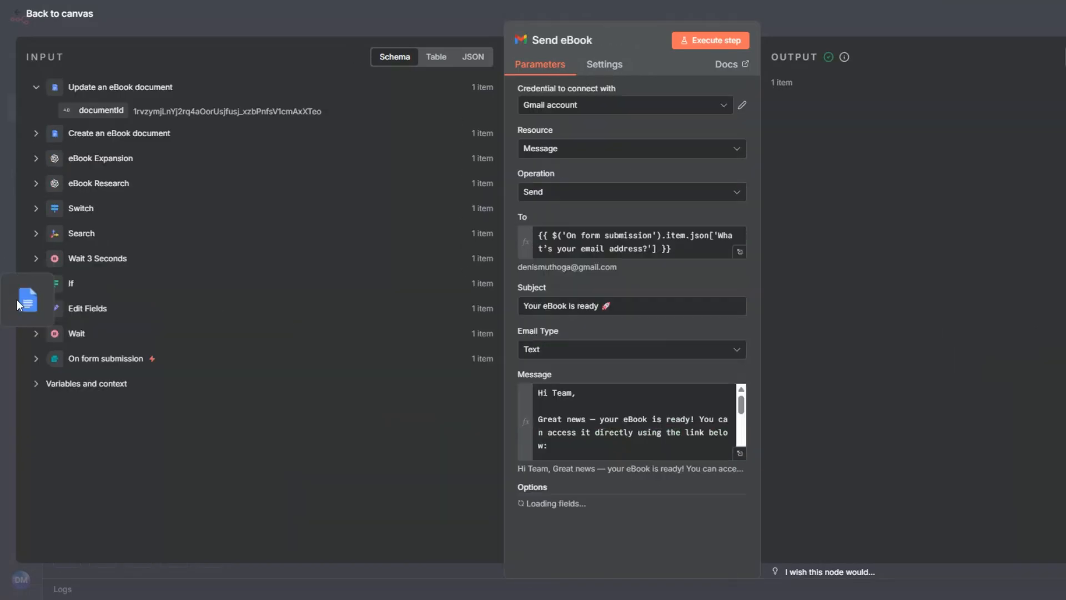
{"action": "left_click", "coordinate": [731, 454]}
{"action": "left_click_drag", "start_coordinate": [301, 152], "coordinate": [682, 153]}
{"action": "key", "text": "ctrl+c"}
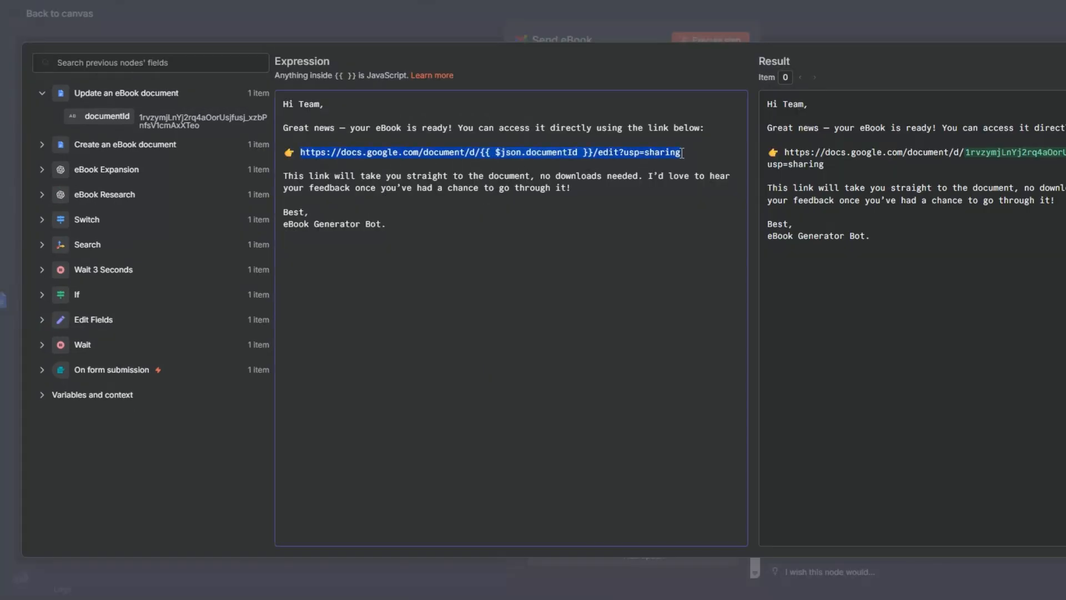
{"action": "left_click", "coordinate": [3, 281]}
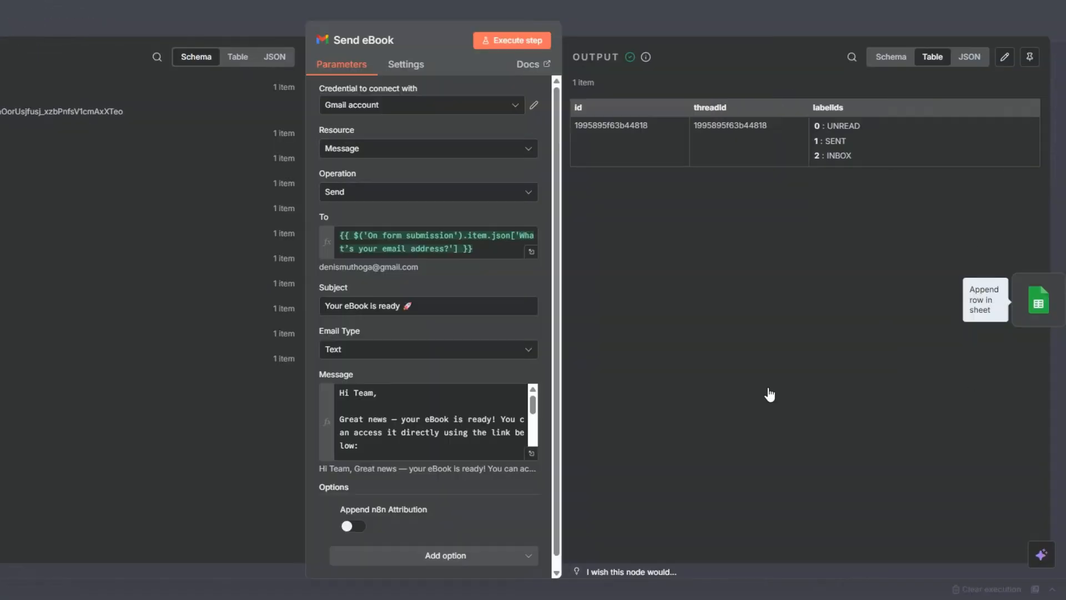
{"action": "left_click", "coordinate": [1041, 304]}
Set Document URL to the copied link as an expression, replacing its ID placeholder with the documentId from Update an eBook document
{"action": "scroll", "coordinate": [434, 281], "scroll_direction": "down", "scroll_amount": 5}
{"action": "left_click", "coordinate": [514, 425]}
{"action": "left_click", "coordinate": [528, 437]}
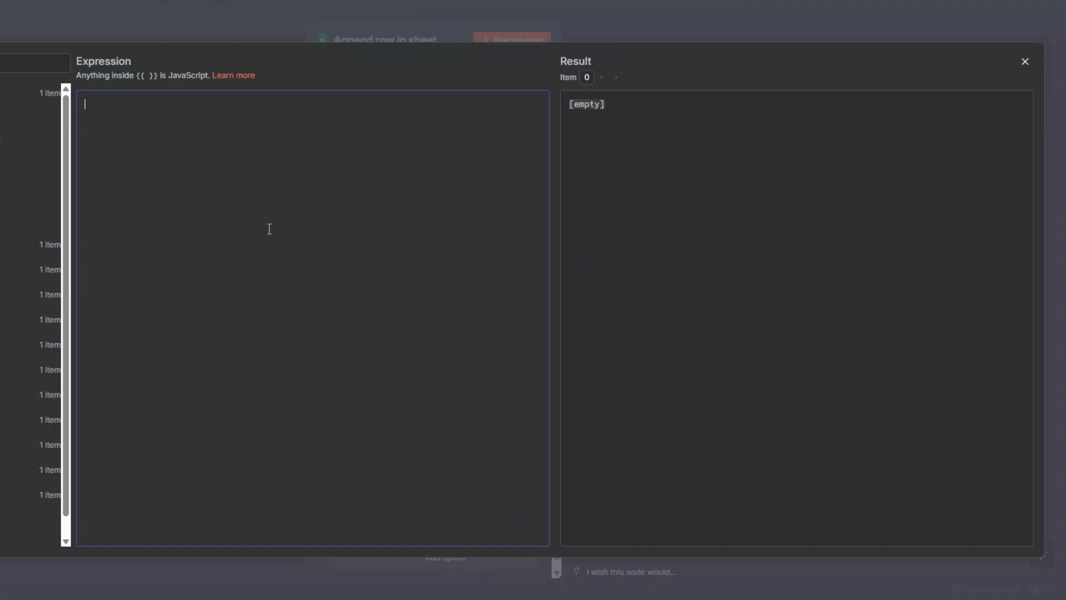
{"action": "key", "text": "ctrl+v"}
{"action": "left_click_drag", "start_coordinate": [265, 104], "coordinate": [377, 106]}
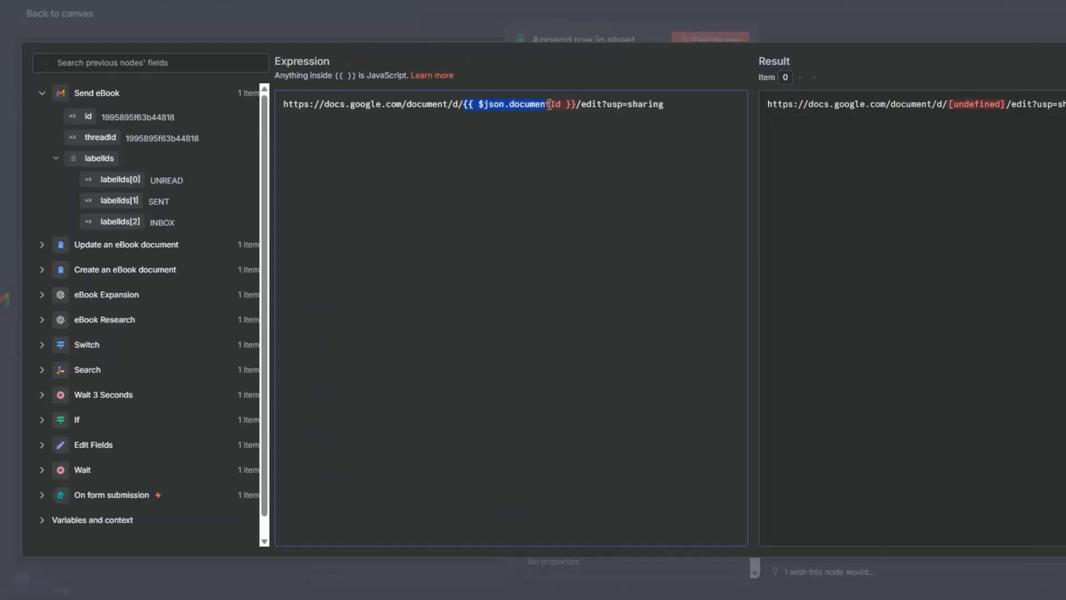
{"action": "key", "text": "BackSpace"}
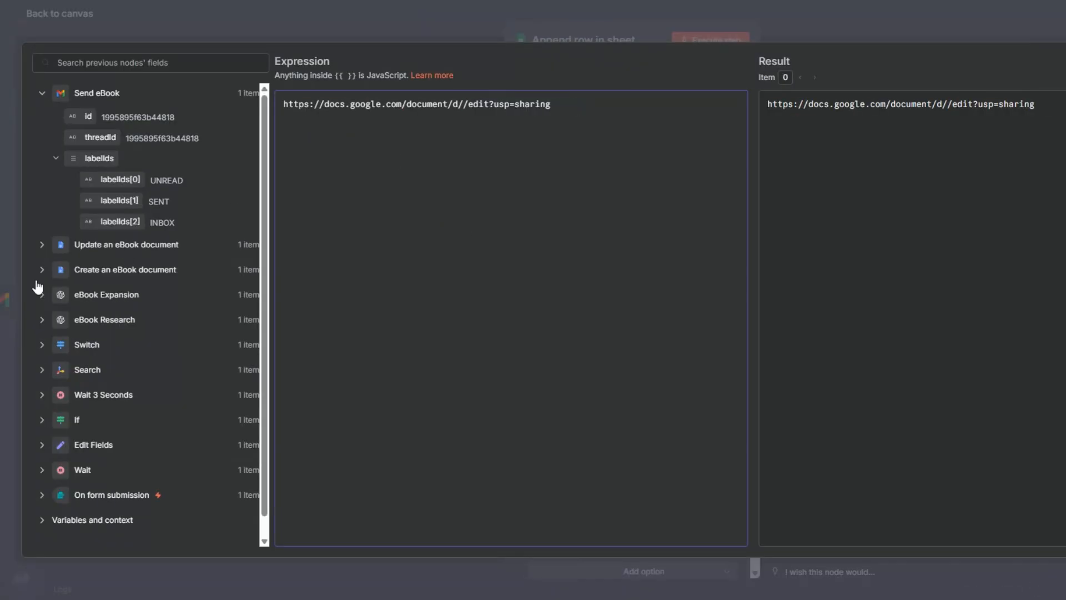
{"action": "left_click", "coordinate": [50, 248]}
{"action": "left_click_drag", "start_coordinate": [74, 268], "coordinate": [460, 106]}
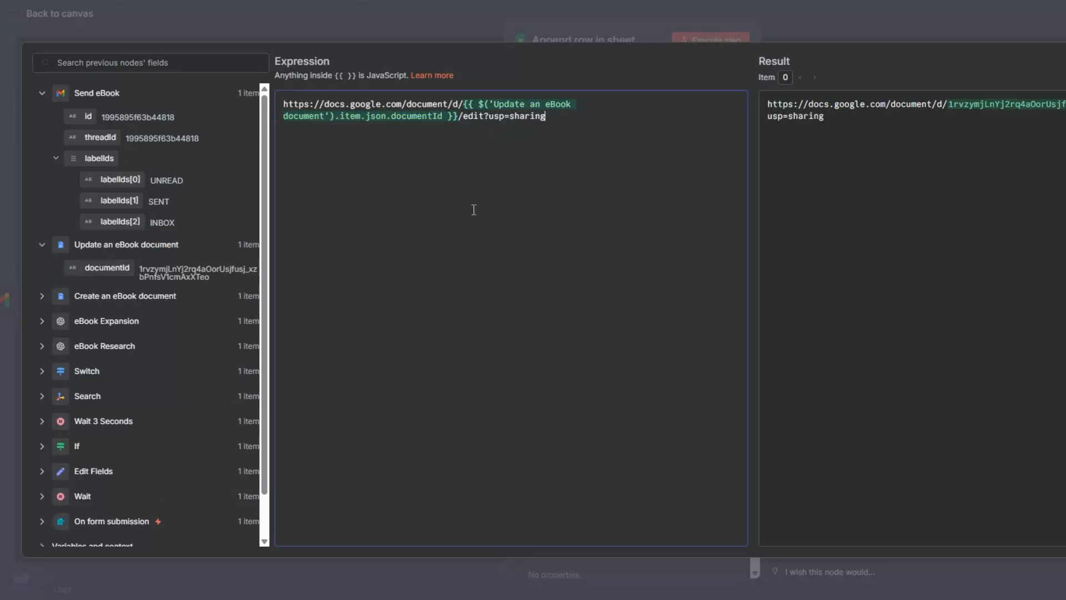
Run the Append row in sheet node and check the appended row in the Lead Magnet Spreadsheet
{"action": "key", "text": "Escape"}
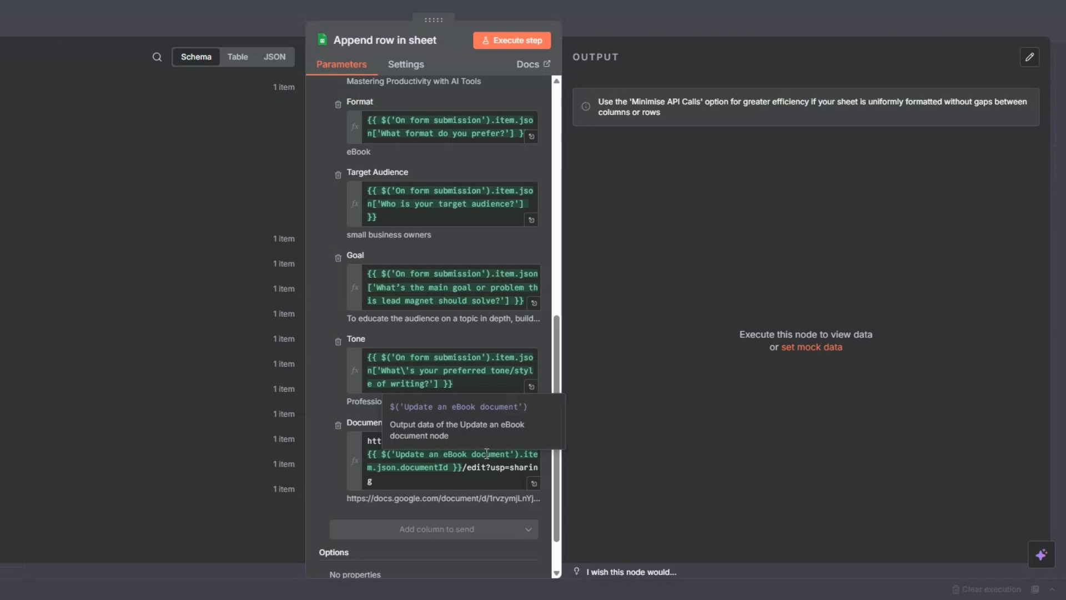
{"action": "left_click", "coordinate": [496, 44]}
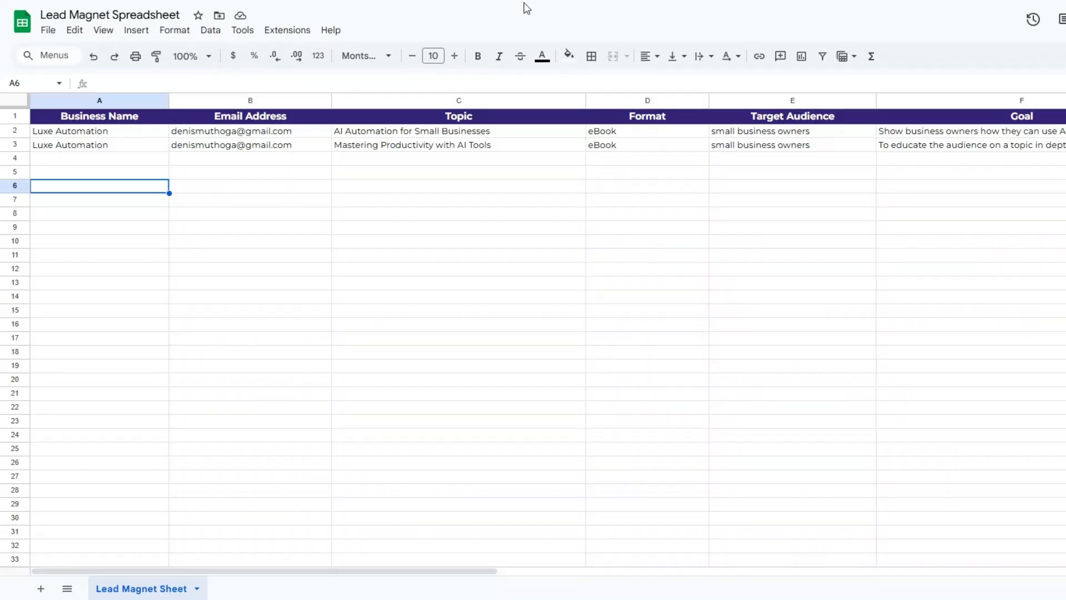
{"action": "left_click", "coordinate": [435, 215]}
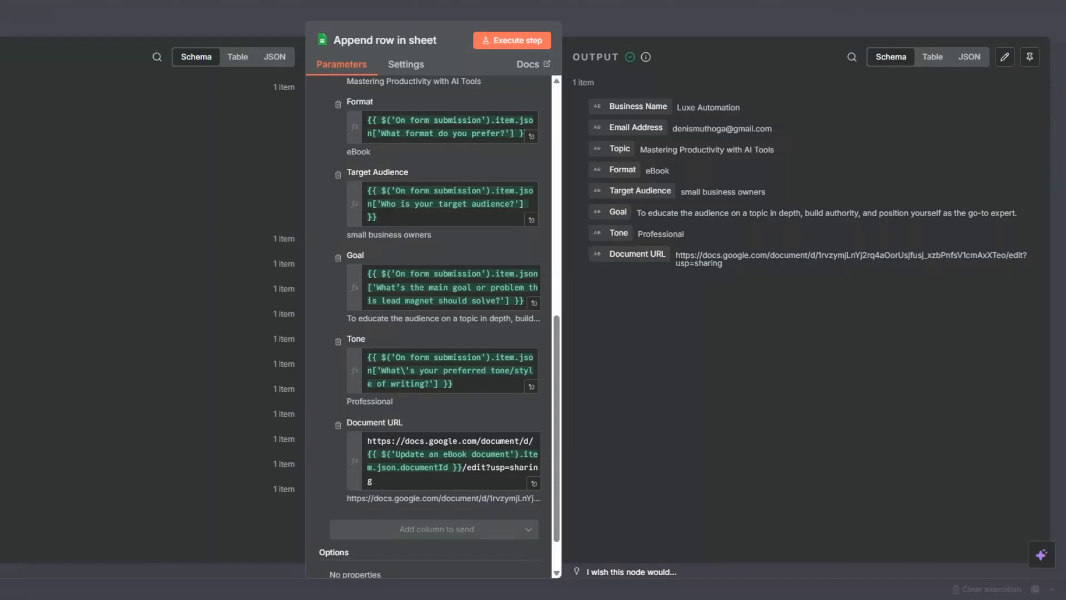
{"action": "key", "text": "Escape"}
Rename the Append row in sheet node as Lead Magnet Data and save the workflow
{"action": "right_click", "coordinate": [967, 239]}
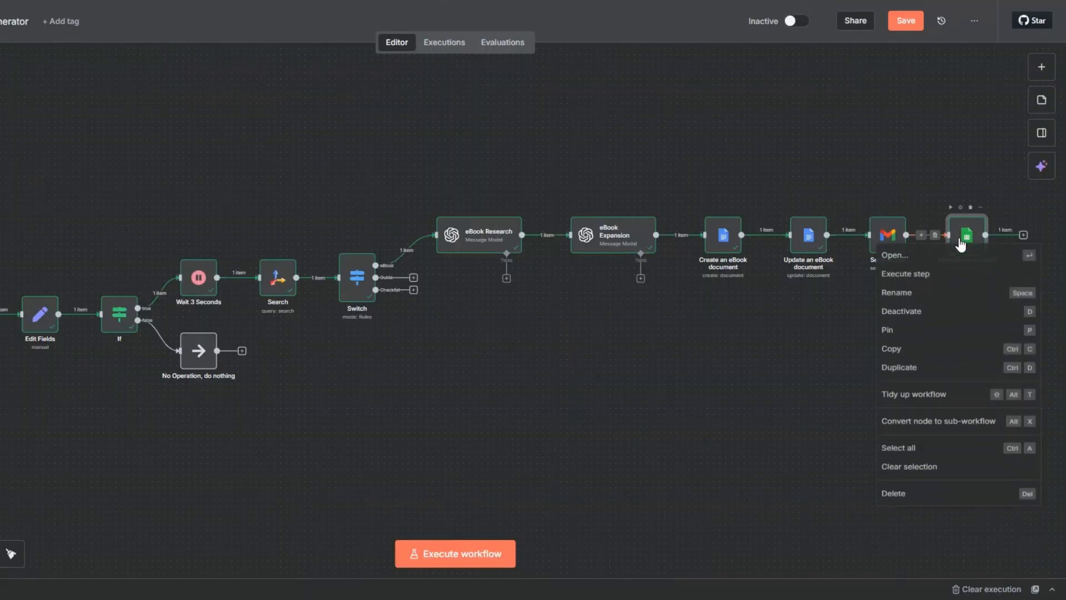
{"action": "left_click", "coordinate": [952, 293]}
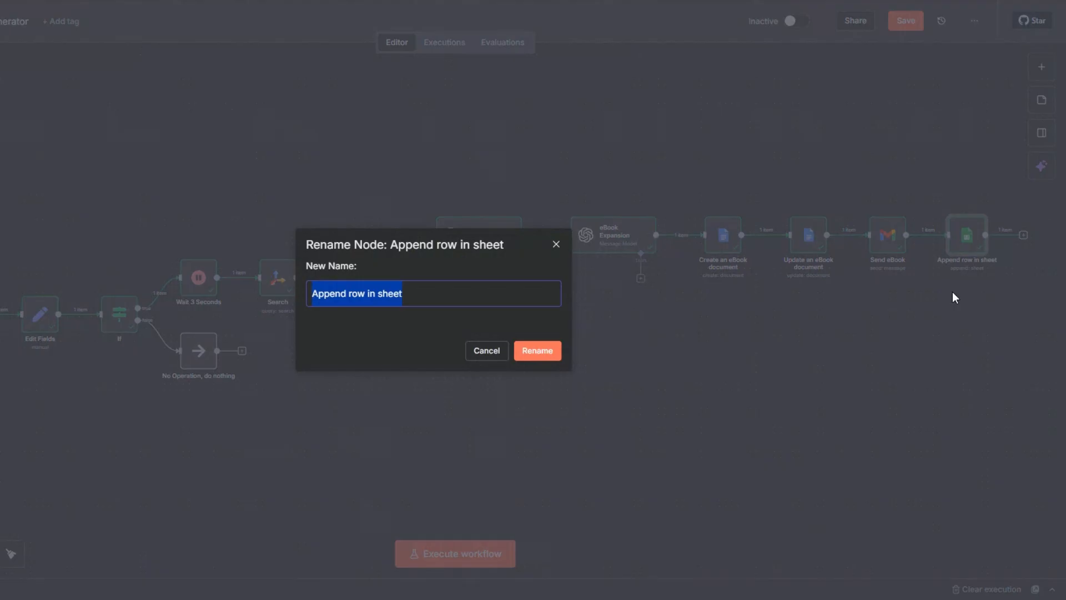
{"action": "type", "text": "Lead Magnet Data"}
{"action": "key", "text": "Return"}
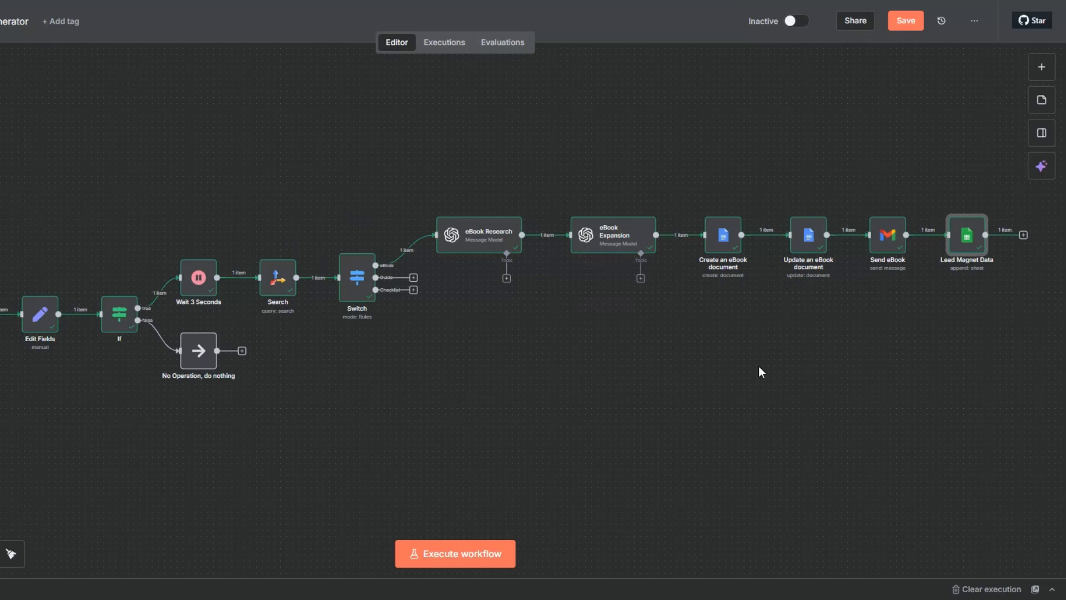
{"action": "left_click", "coordinate": [908, 25]}
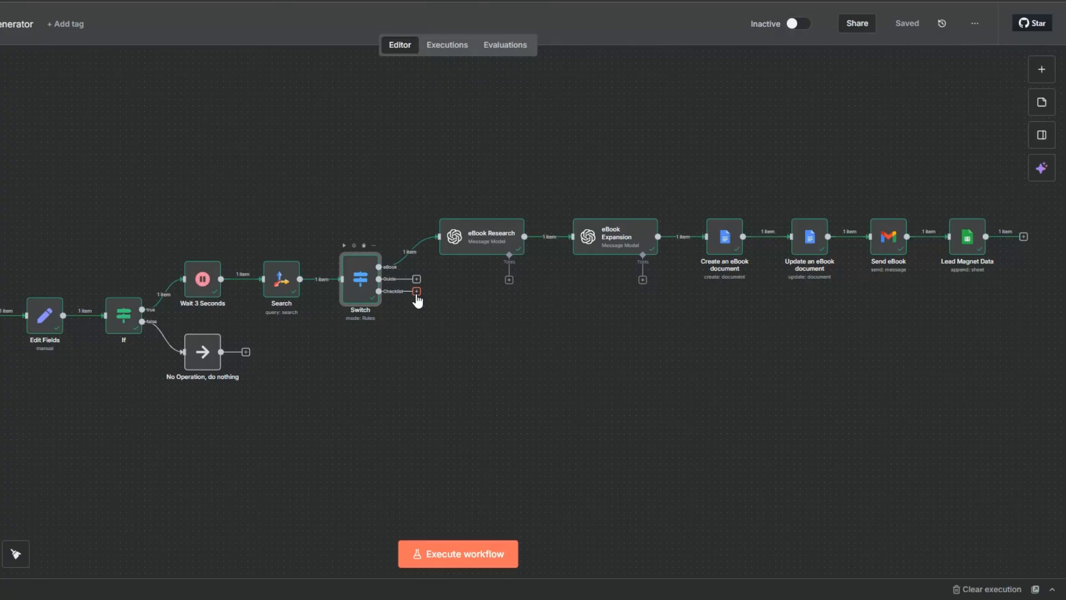
Duplicate the six eBook branch nodes twice, from eBook Research to Lead Magnet Data, arranging the copies as two rows below the original
{"action": "left_click_drag", "start_coordinate": [411, 126], "coordinate": [1031, 298]}
{"action": "right_click", "coordinate": [599, 250]}
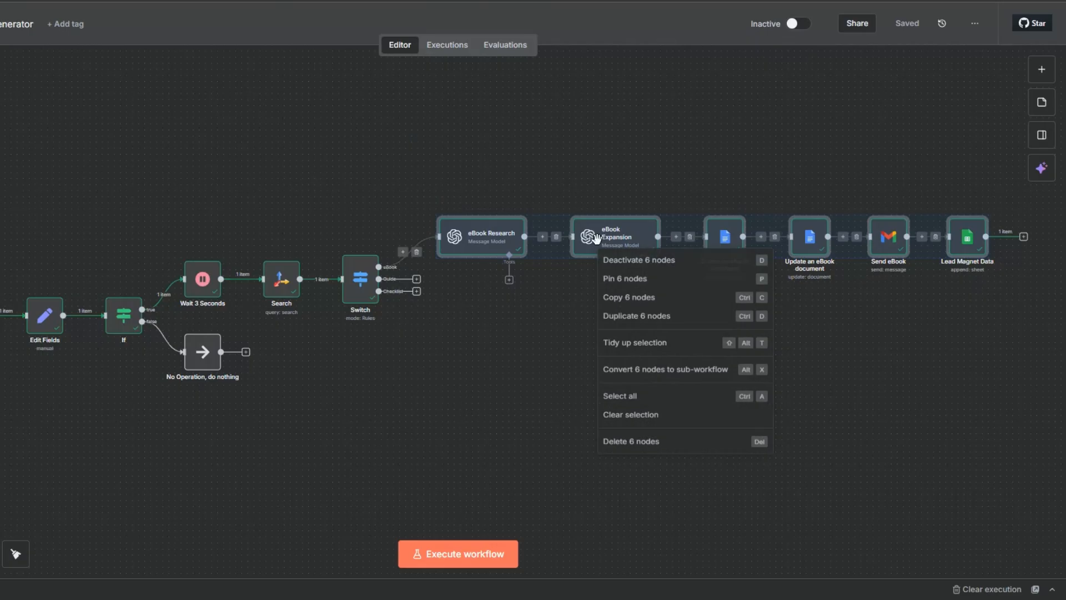
{"action": "left_click", "coordinate": [623, 320]}
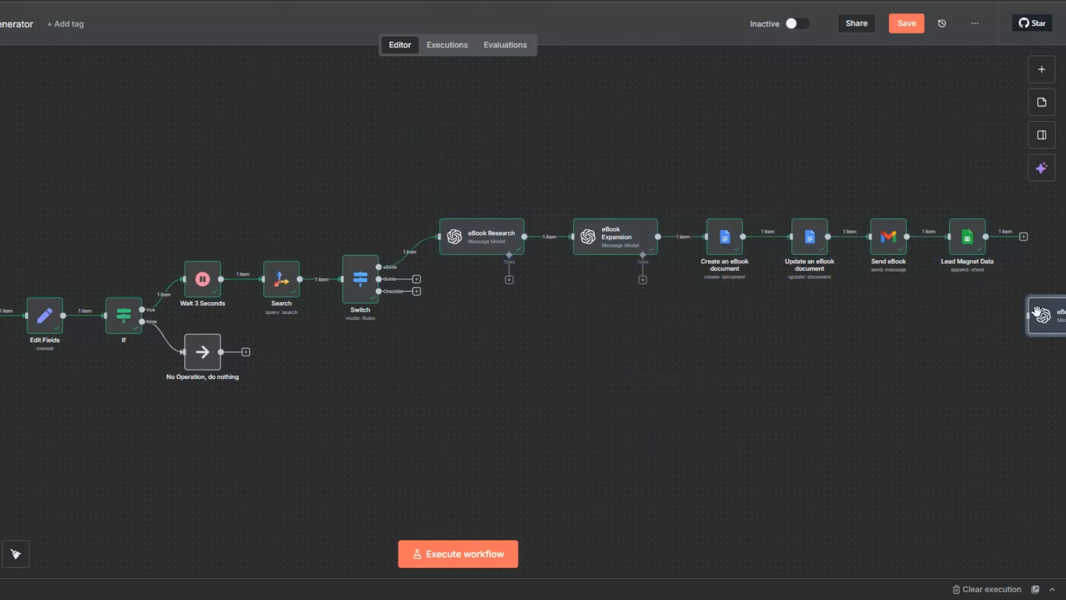
{"action": "left_click_drag", "start_coordinate": [922, 322], "coordinate": [474, 315]}
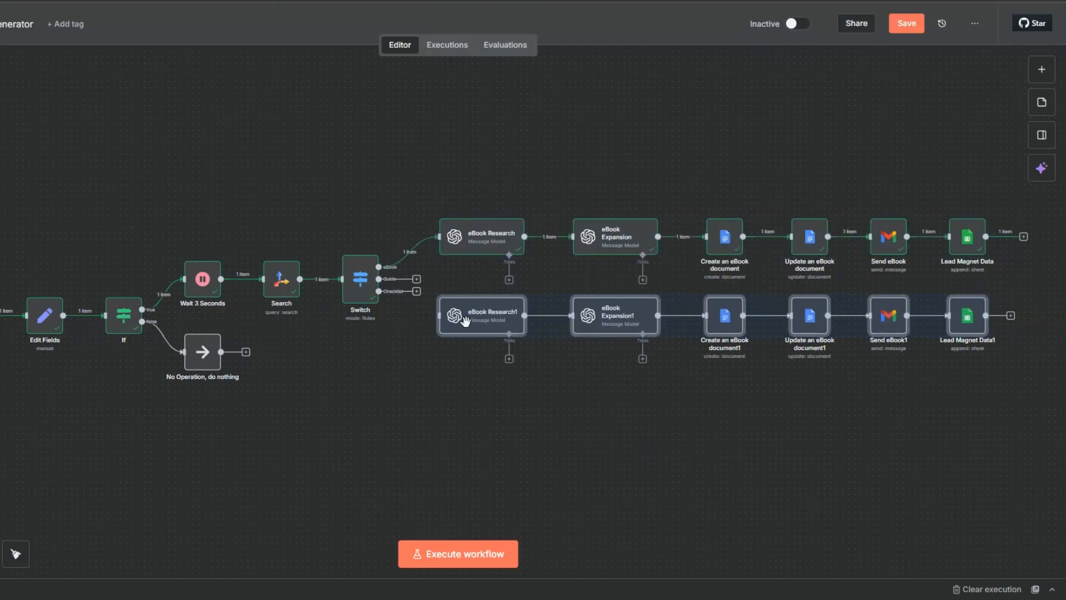
{"action": "right_click", "coordinate": [471, 334]}
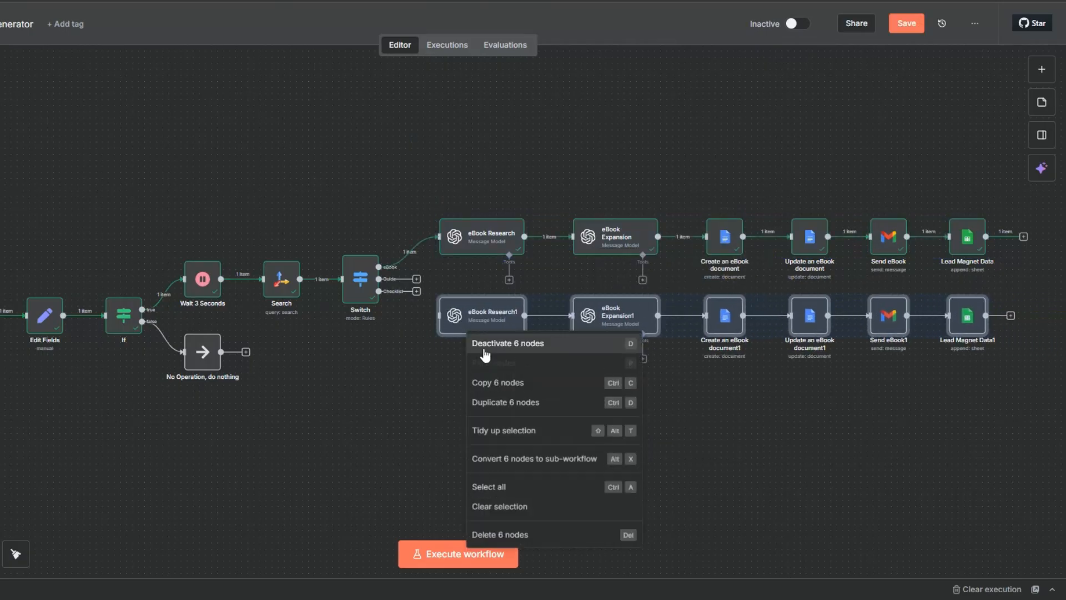
{"action": "left_click", "coordinate": [498, 406]}
{"action": "left_click_drag", "start_coordinate": [476, 315], "coordinate": [482, 315]}
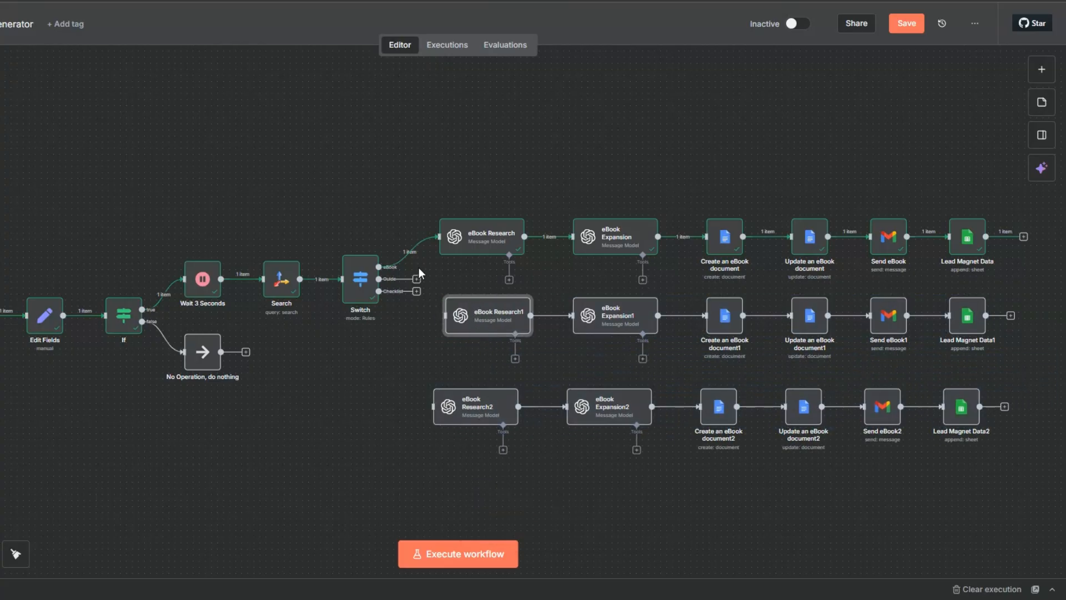
Connect the Switch's Guide output to eBook Research1 and its Checklist output to eBook Research2, and save the workflow
{"action": "left_click_drag", "start_coordinate": [417, 281], "coordinate": [446, 319]}
{"action": "left_click_drag", "start_coordinate": [379, 291], "coordinate": [433, 407]}
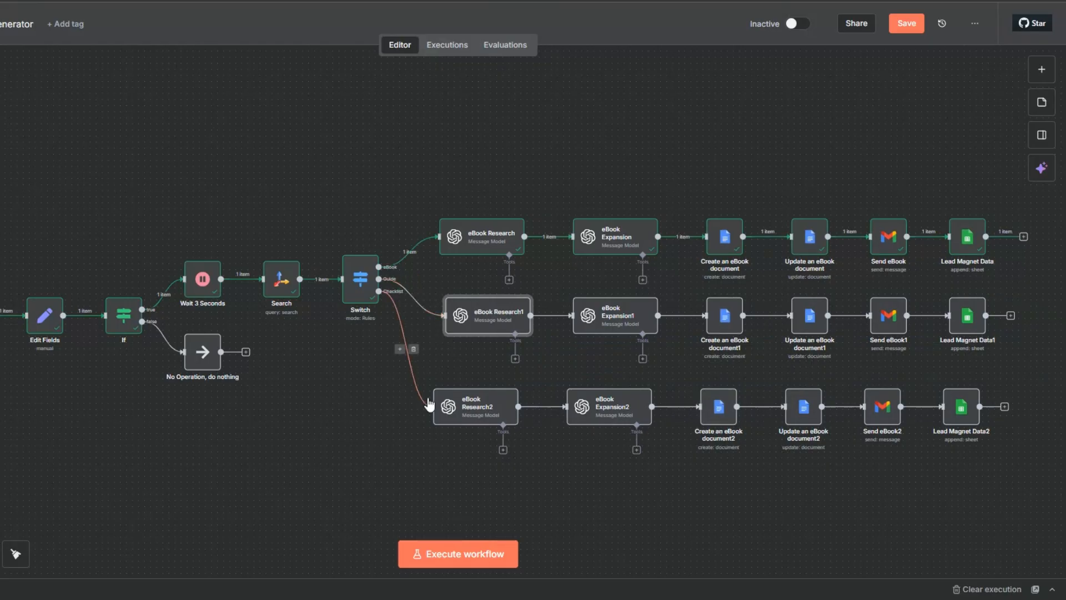
{"action": "left_click", "coordinate": [906, 23]}
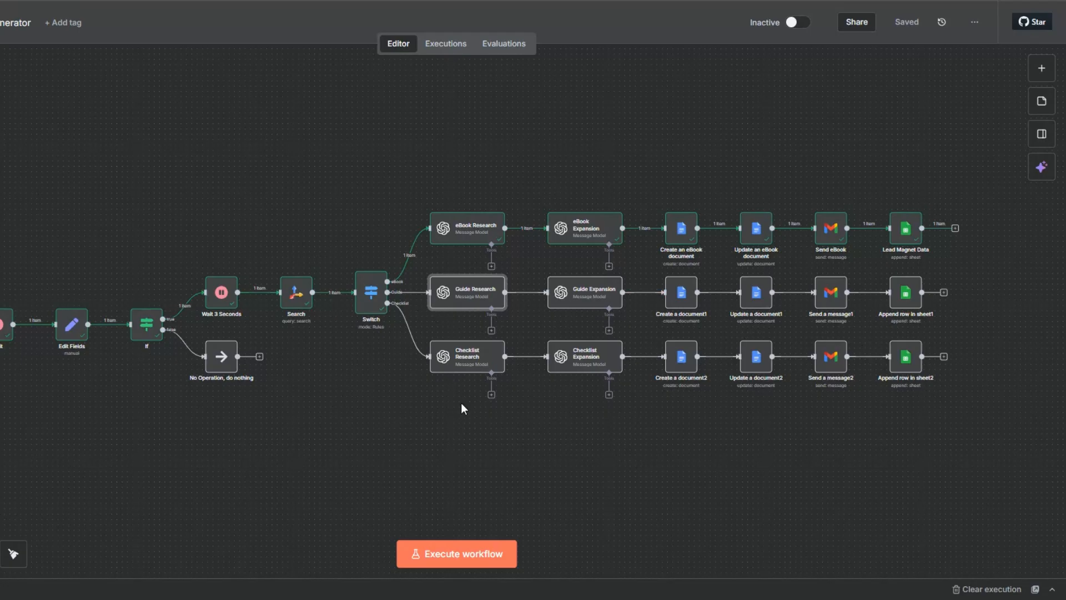
Review the Guide Research node's system prompt and its full outline prompt, including the topic fields, article references and requirements
{"action": "right_click", "coordinate": [457, 292]}
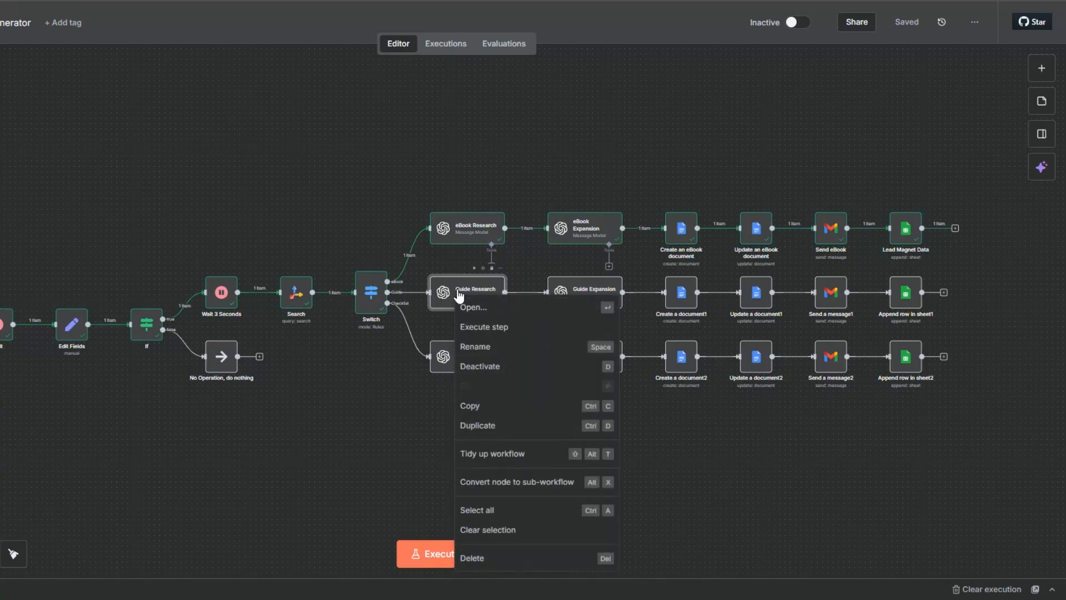
{"action": "left_click", "coordinate": [474, 305]}
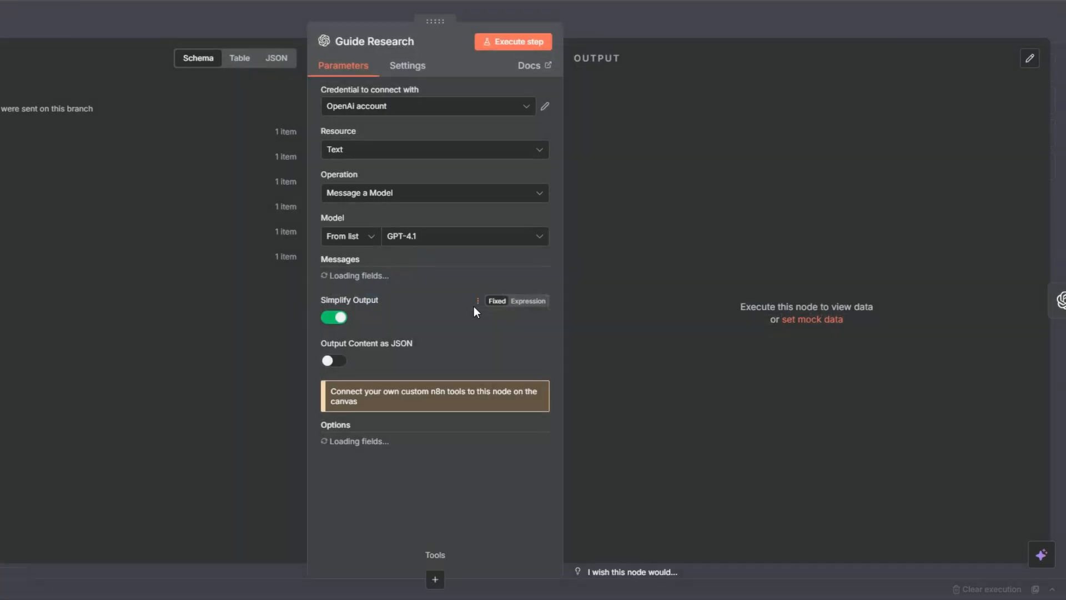
{"action": "left_click", "coordinate": [419, 314]}
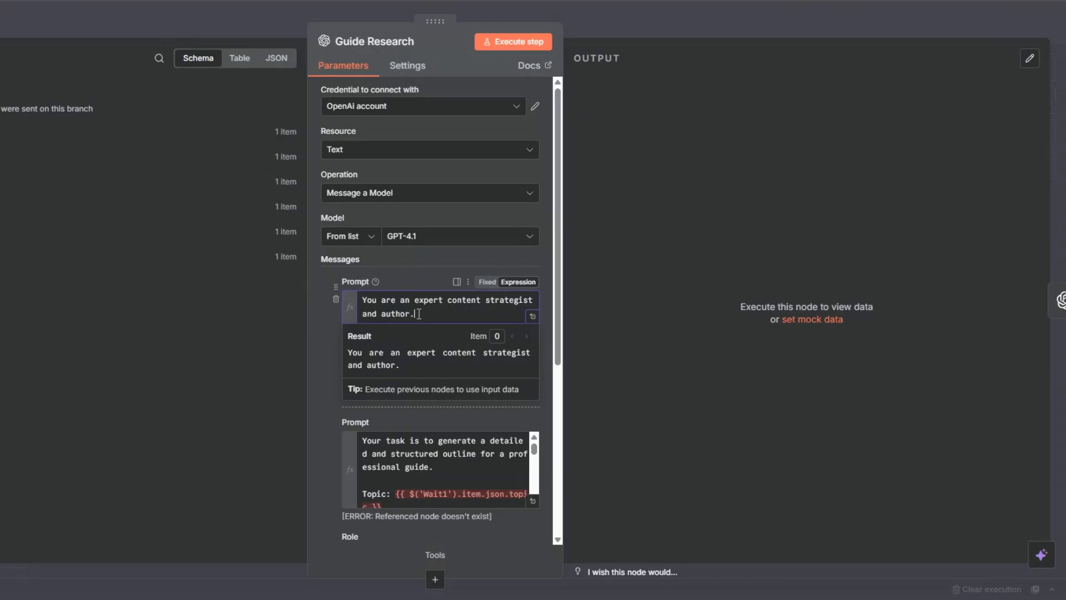
{"action": "left_click", "coordinate": [322, 343]}
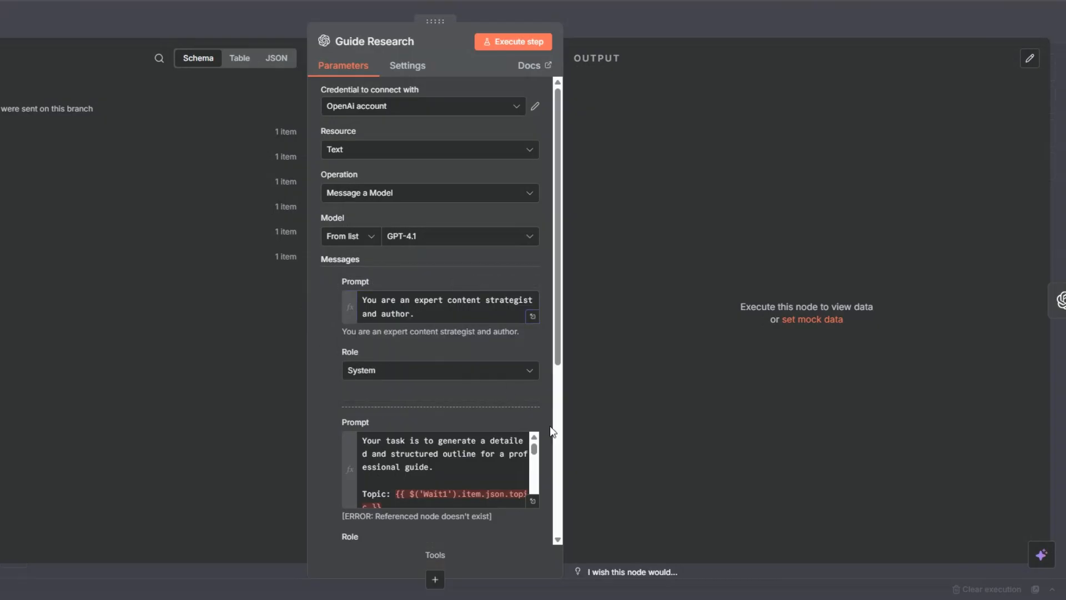
{"action": "left_click", "coordinate": [532, 500]}
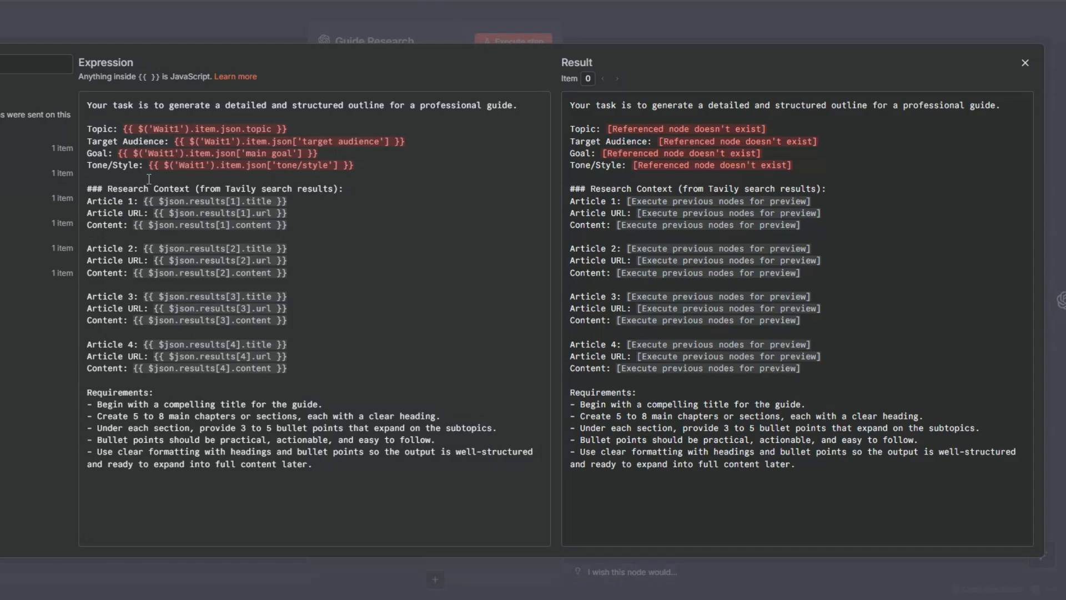
{"action": "left_click", "coordinate": [103, 129]}
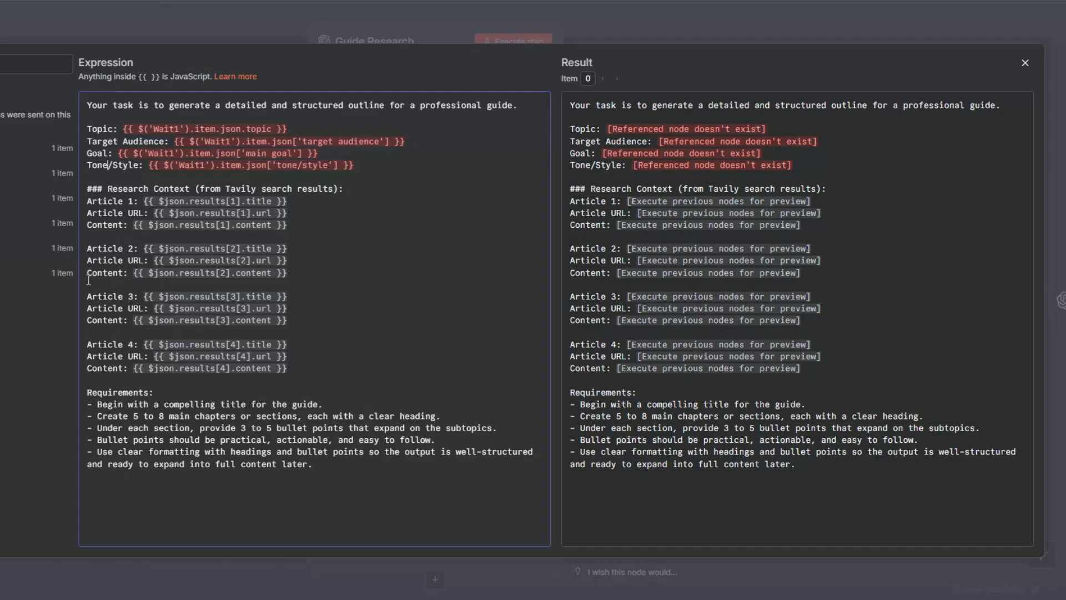
{"action": "key", "text": "Escape"}
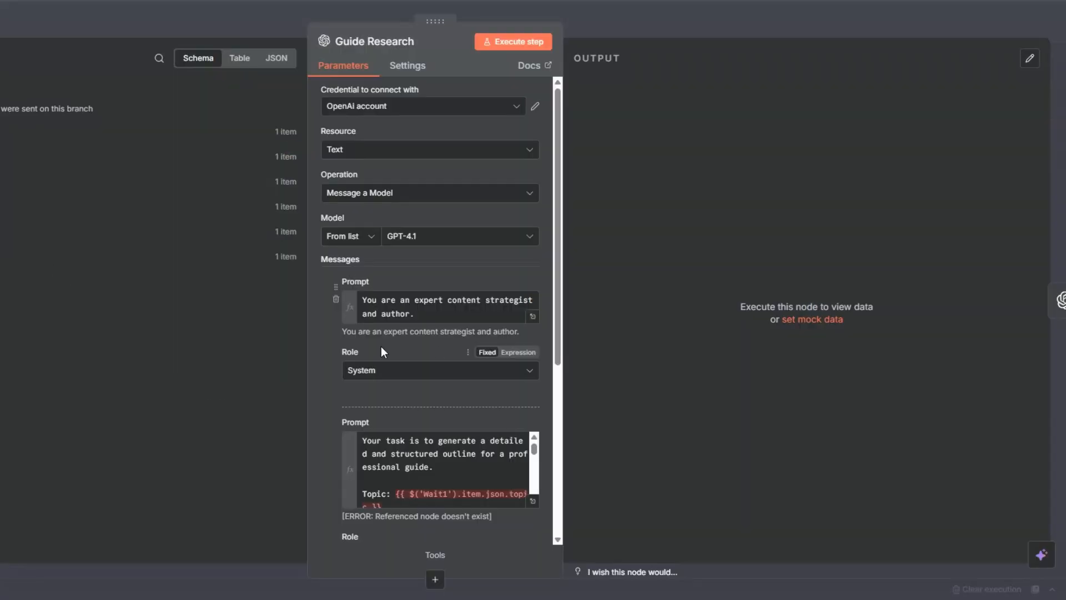
{"action": "key", "text": "Escape"}
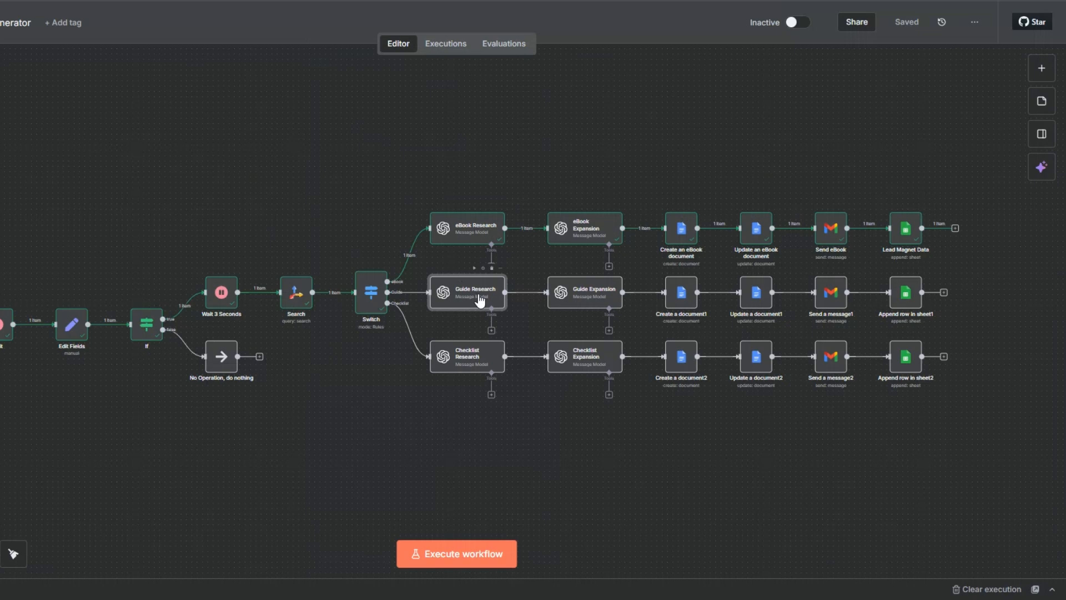
Review the Guide Expansion node's system prompt and its full expansion prompt, including the outline section, topic and target audience expressions
{"action": "right_click", "coordinate": [605, 300]}
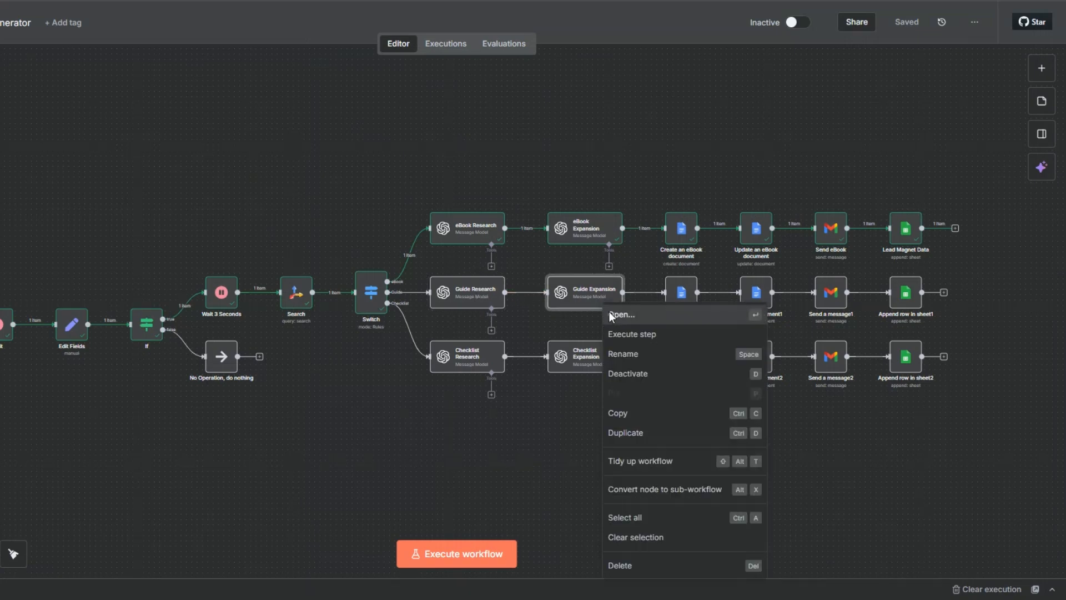
{"action": "left_click", "coordinate": [611, 314]}
{"action": "left_click", "coordinate": [468, 341]}
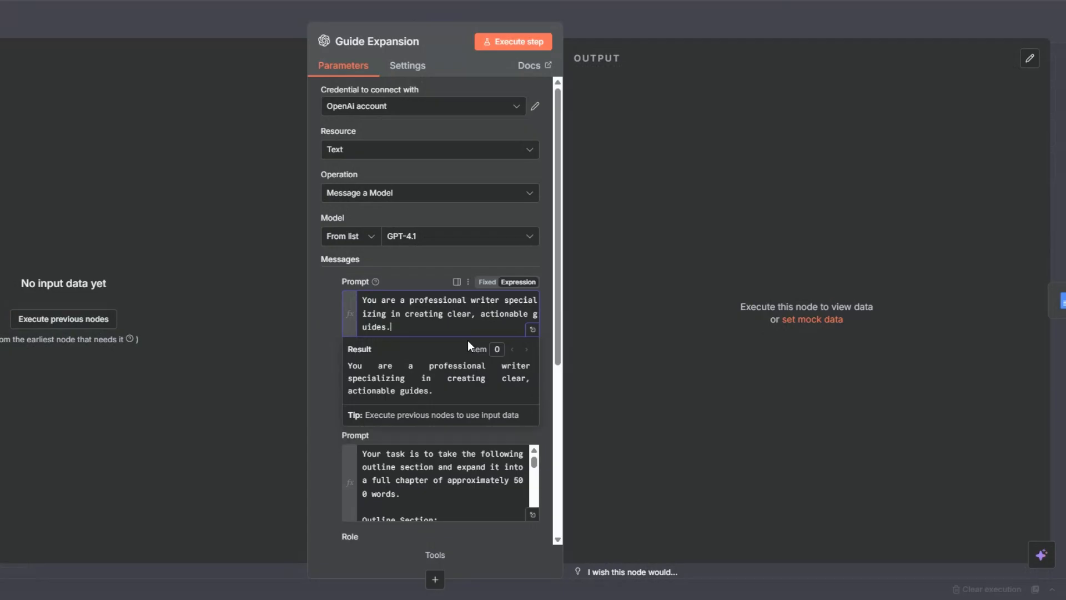
{"action": "left_click", "coordinate": [514, 450]}
{"action": "left_click", "coordinate": [533, 514]}
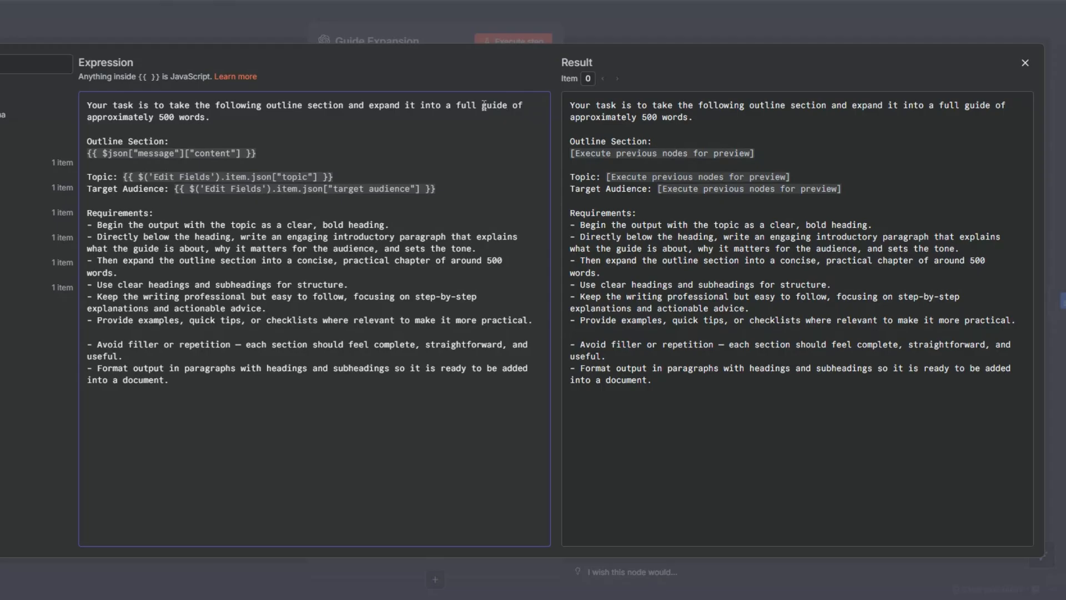
{"action": "left_click", "coordinate": [272, 124]}
{"action": "left_click", "coordinate": [269, 154]}
{"action": "left_click", "coordinate": [102, 177]}
{"action": "left_click", "coordinate": [457, 199]}
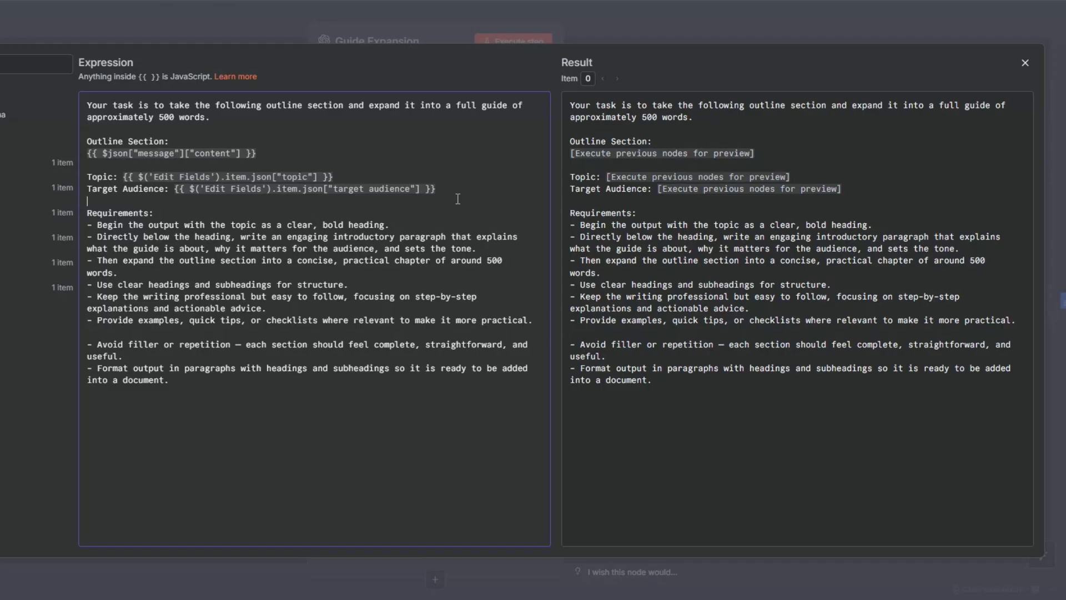
Close the Guide Expansion node and rename the Guide branch's document creation node as "Create a guide document"
{"action": "key", "text": "Escape"}
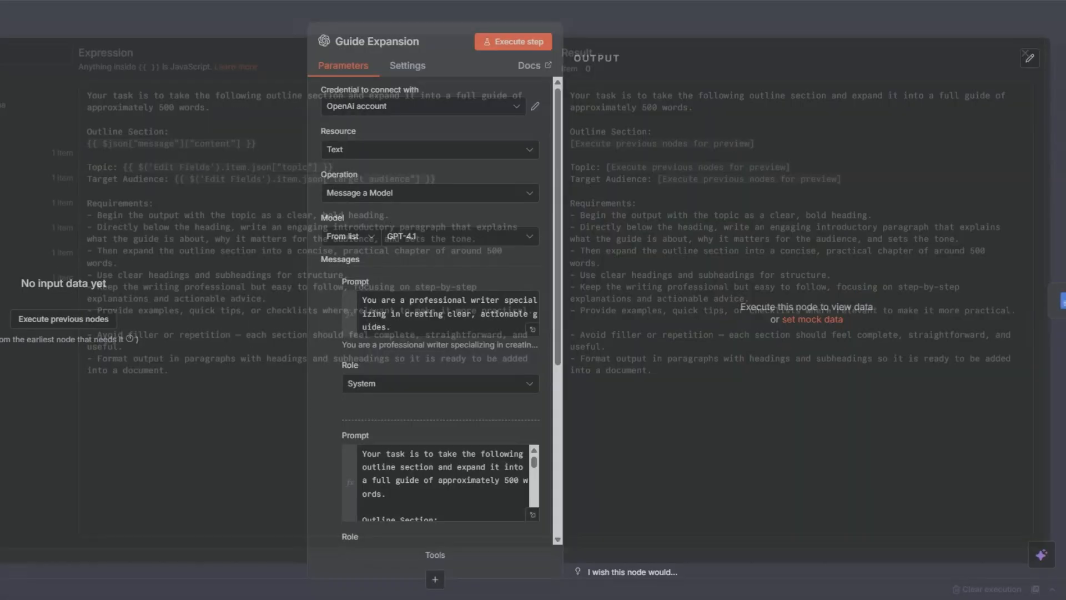
{"action": "key", "text": "Escape"}
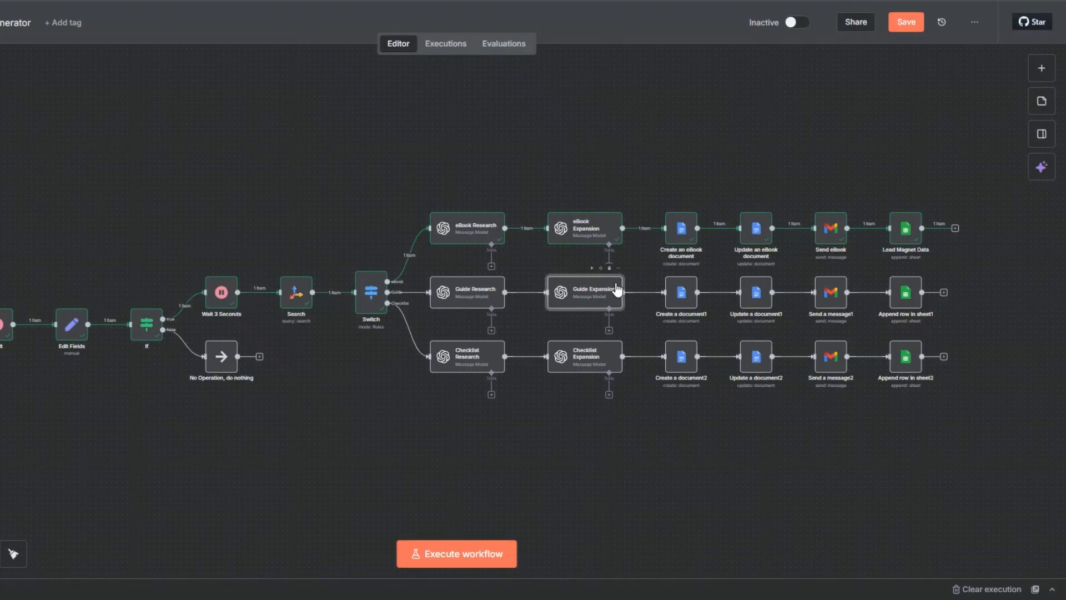
{"action": "right_click", "coordinate": [683, 298]}
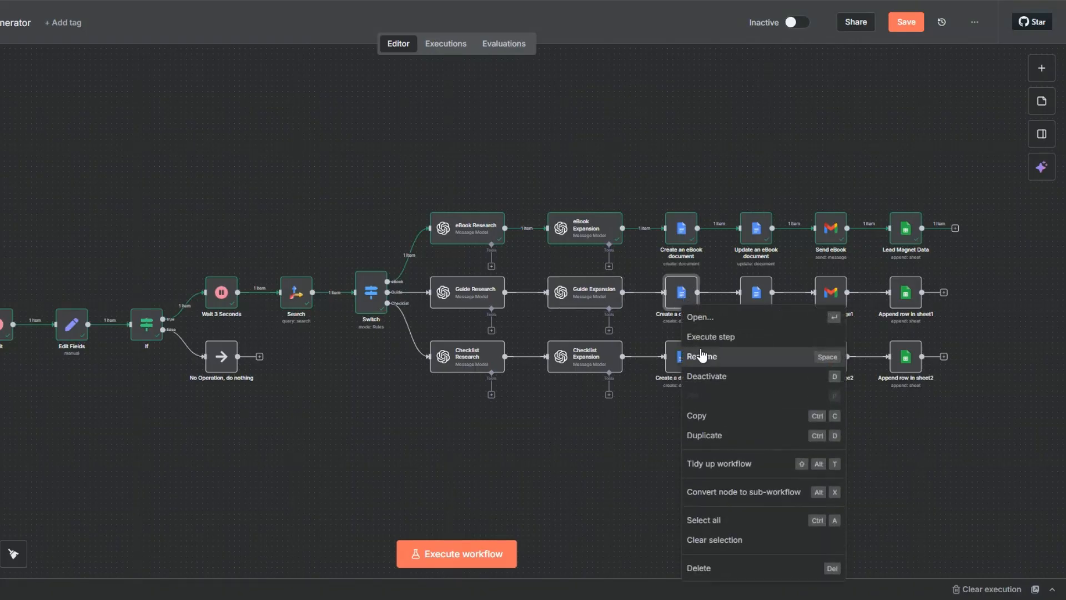
{"action": "left_click", "coordinate": [702, 352]}
{"action": "left_click", "coordinate": [375, 300]}
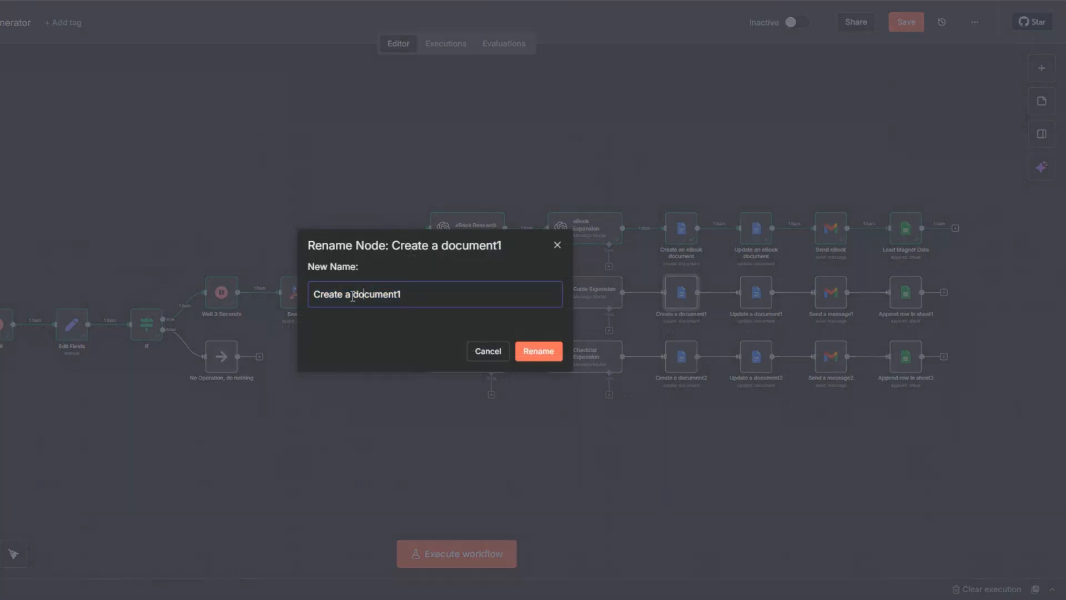
{"action": "type", "text": "guide"}
{"action": "left_click", "coordinate": [429, 298]}
{"action": "key", "text": "BackSpace"}
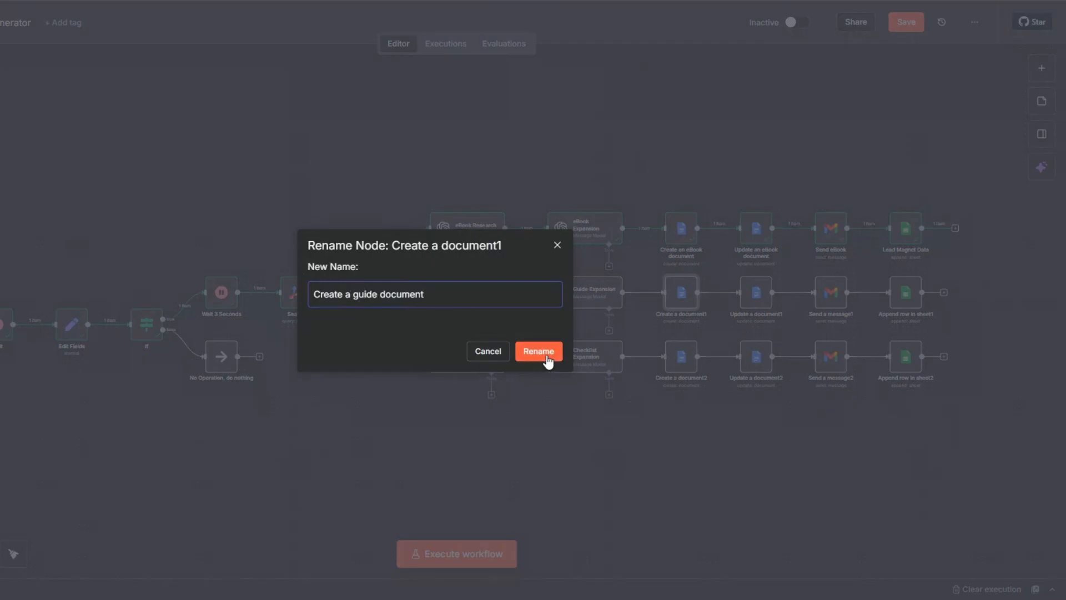
{"action": "key", "text": "Return"}
Rename the Guide branch's document update node as "Update a guide document"
{"action": "right_click", "coordinate": [749, 305]}
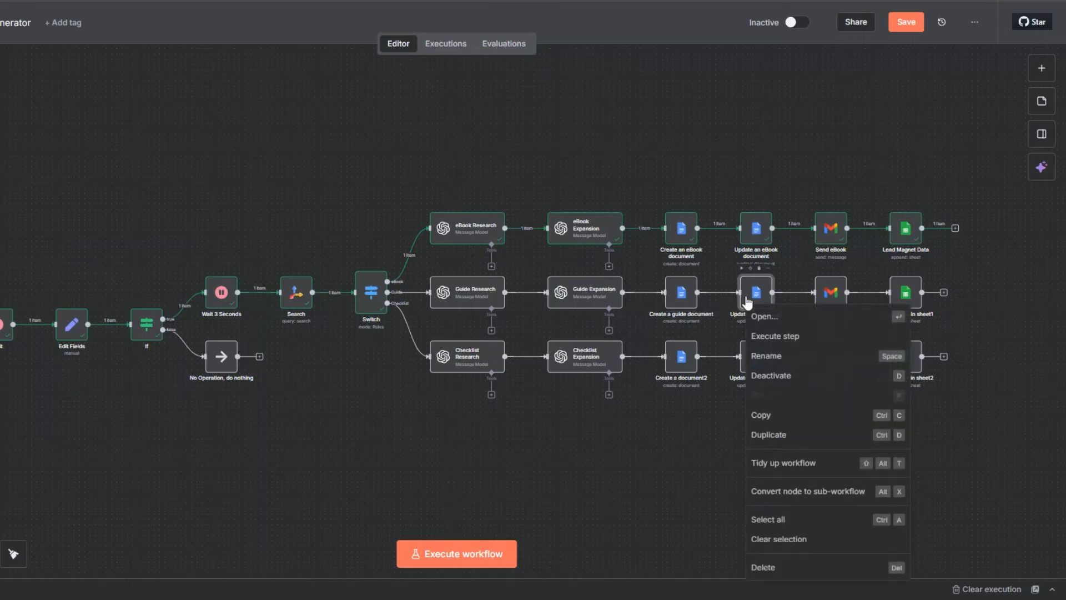
{"action": "left_click", "coordinate": [766, 356]}
{"action": "left_click", "coordinate": [416, 299]}
{"action": "key", "text": "BackSpace"}
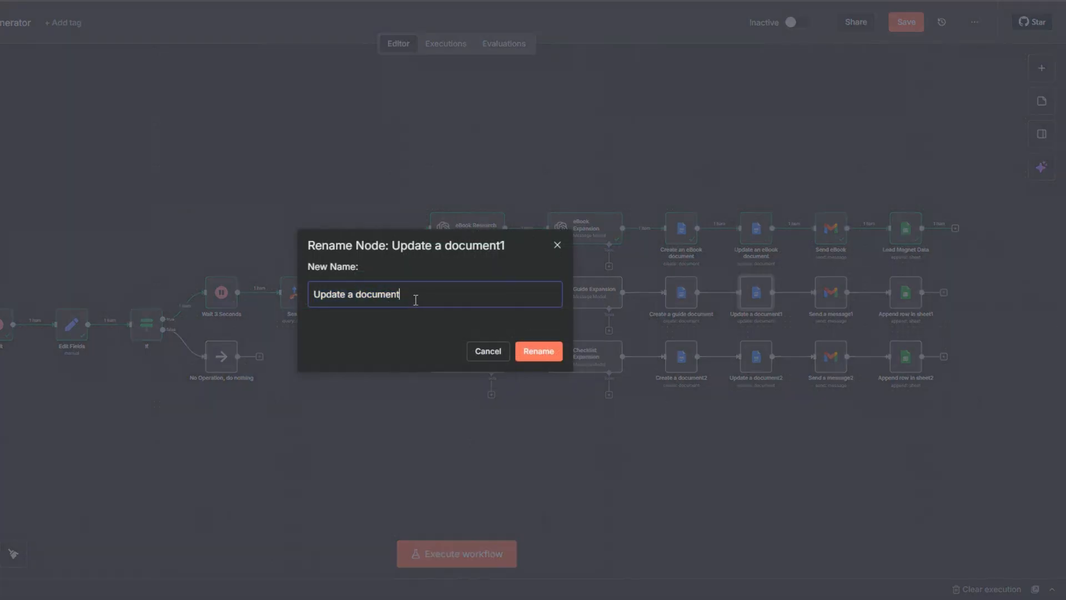
{"action": "left_click", "coordinate": [353, 297]}
{"action": "type", "text": "guide"}
{"action": "left_click", "coordinate": [538, 351]}
Rename the Guide branch's Gmail node as "Send a guide"
{"action": "right_click", "coordinate": [829, 297]}
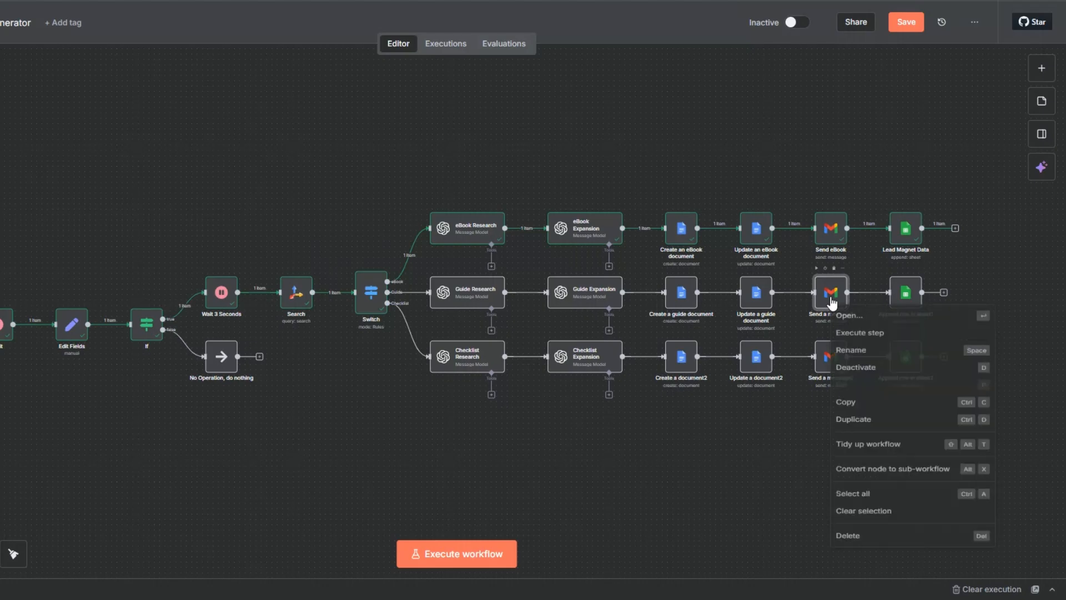
{"action": "left_click", "coordinate": [849, 353]}
{"action": "left_click", "coordinate": [349, 296]}
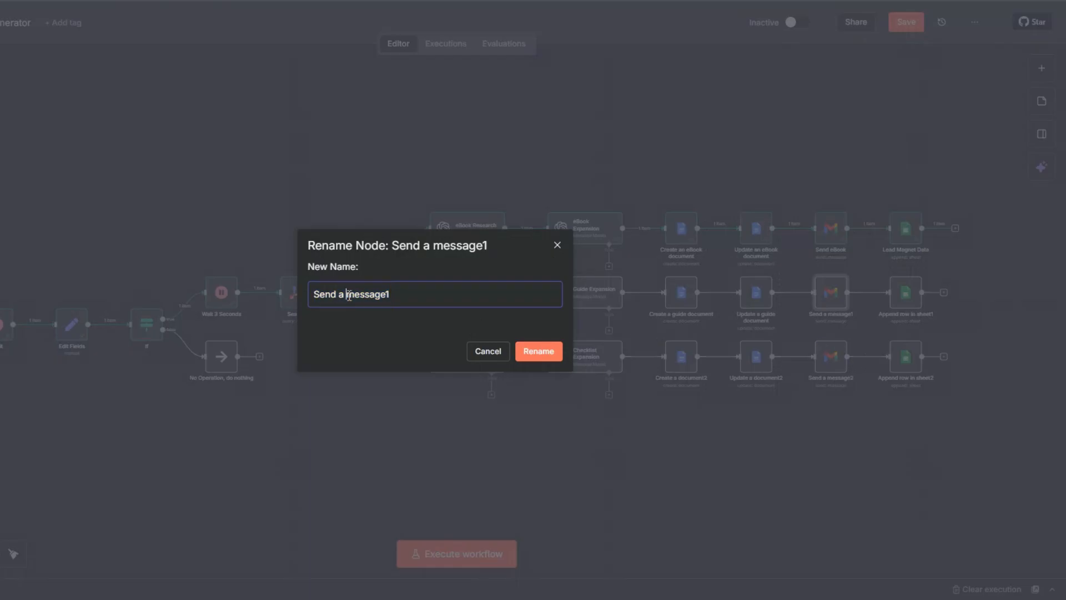
{"action": "double_click", "coordinate": [352, 298]}
{"action": "type", "text": "guide"}
{"action": "key", "text": "Return"}
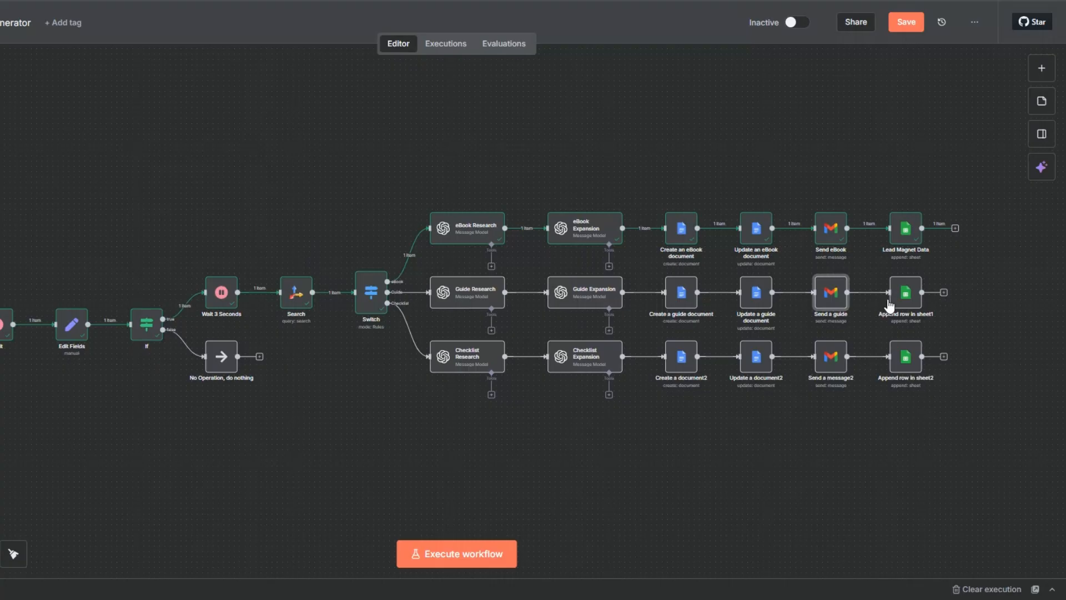
Rename the Guide branch's Google Sheets append node as "Guide Data"
{"action": "right_click", "coordinate": [899, 304]}
{"action": "left_click", "coordinate": [909, 359]}
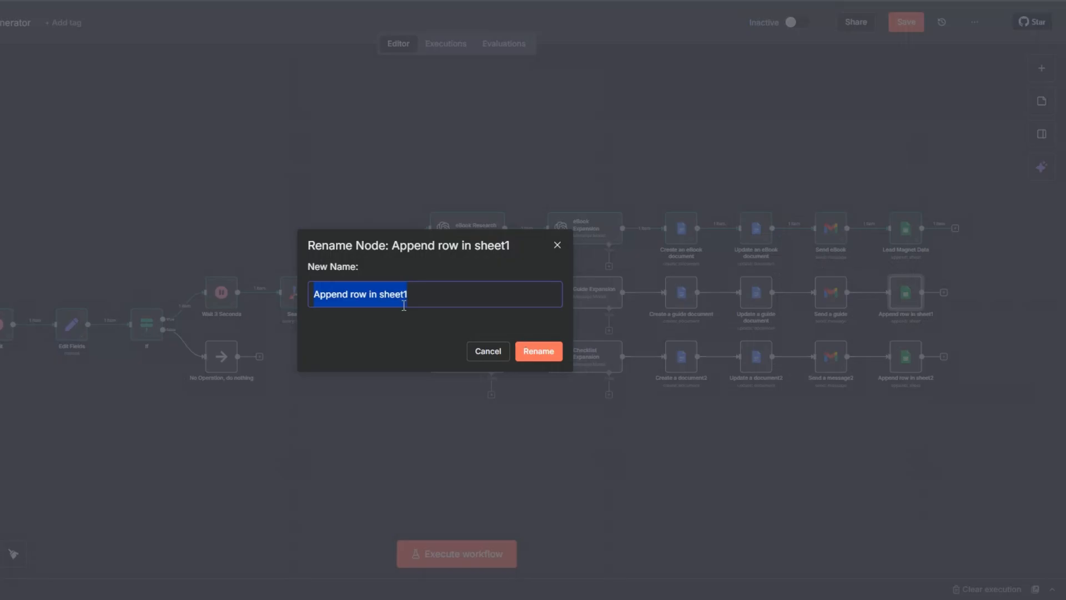
{"action": "type", "text": "Gu"}
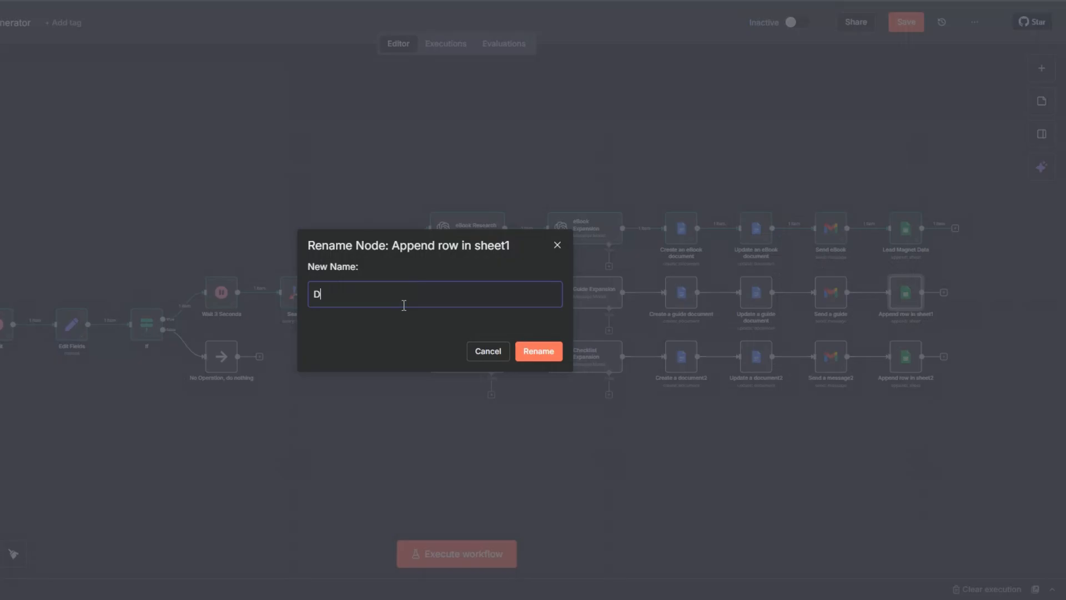
{"action": "type", "text": "ide Data"}
{"action": "key", "text": "Return"}
Rename the eBook branch's Google Sheets node as "eBook Data" and save the workflow
{"action": "right_click", "coordinate": [895, 236]}
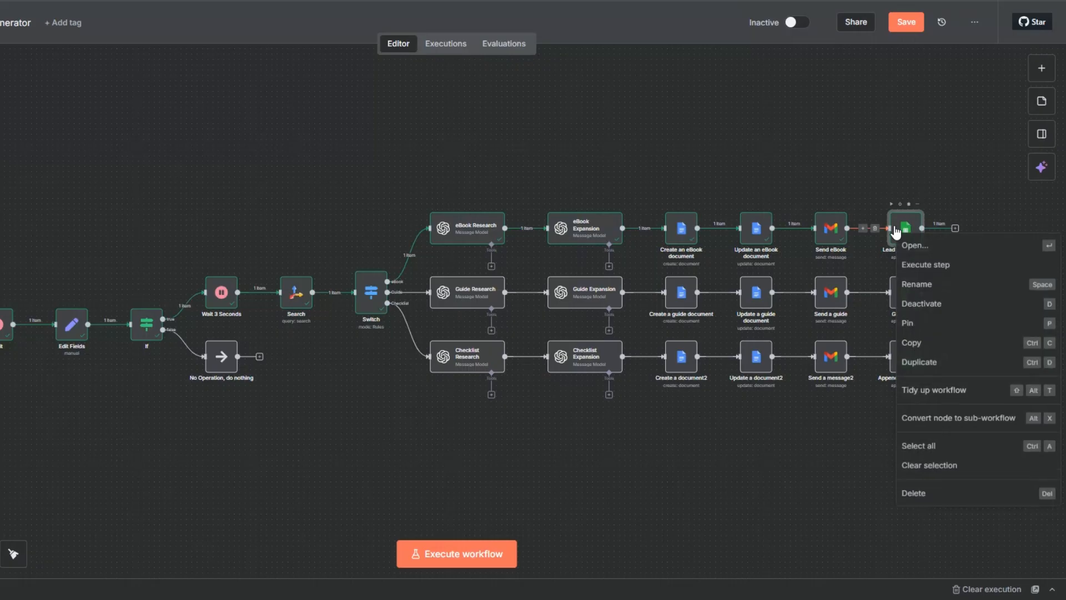
{"action": "left_click", "coordinate": [915, 284]}
{"action": "left_click", "coordinate": [373, 296]}
{"action": "left_click_drag", "start_coordinate": [373, 296], "coordinate": [310, 297]}
{"action": "type", "text": "eBook Data"}
{"action": "left_click", "coordinate": [532, 354]}
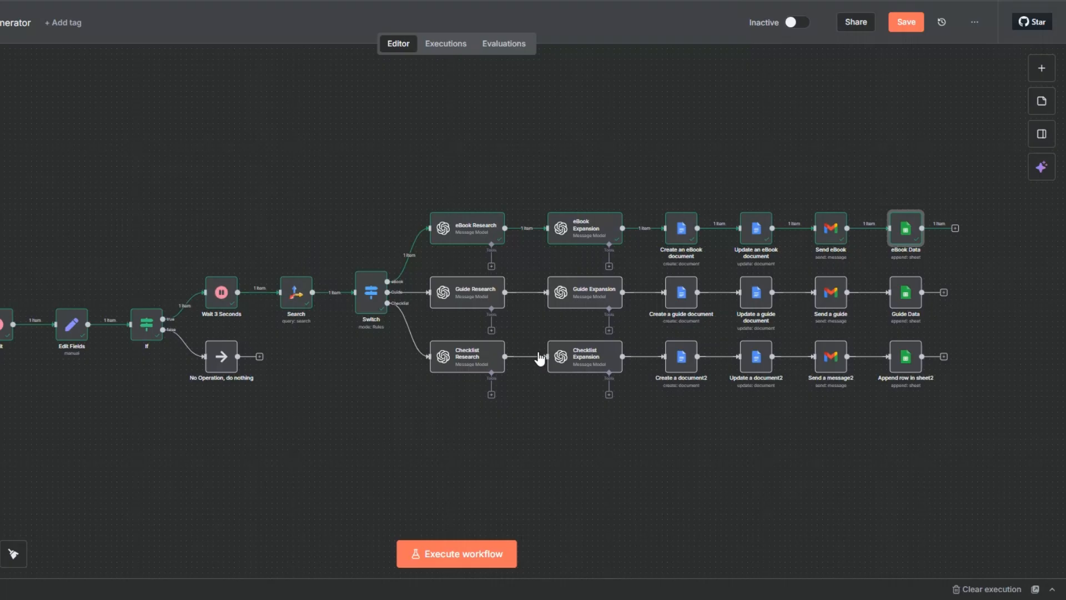
{"action": "left_click", "coordinate": [904, 35]}
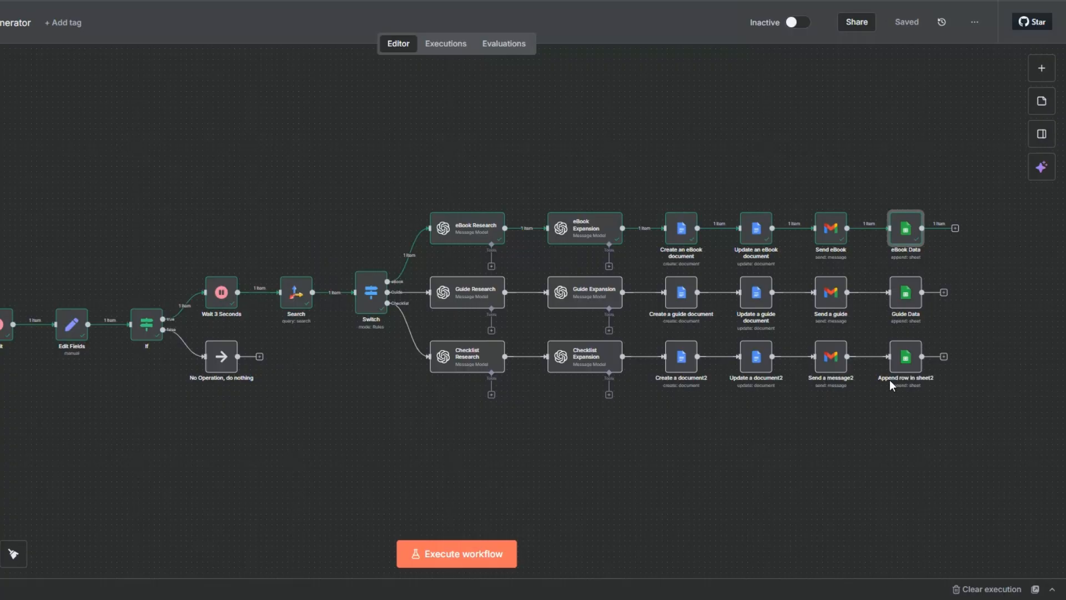
Review the Checklist Research node's system prompt and its full outline prompt, including the topic fields, article references and requirements
{"action": "right_click", "coordinate": [483, 369]}
{"action": "left_click", "coordinate": [435, 84]}
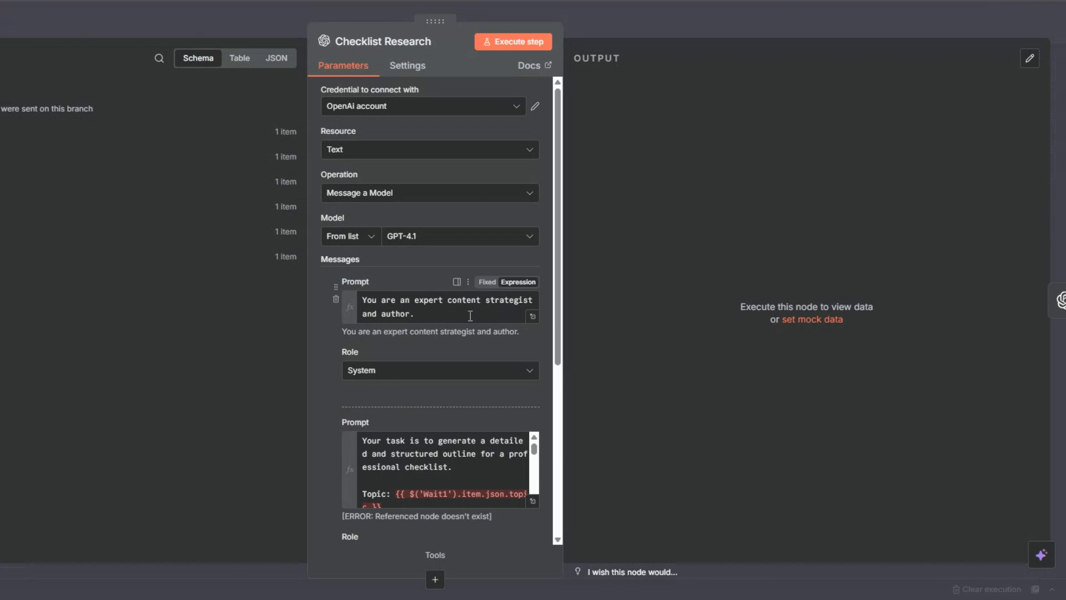
{"action": "left_click", "coordinate": [532, 501]}
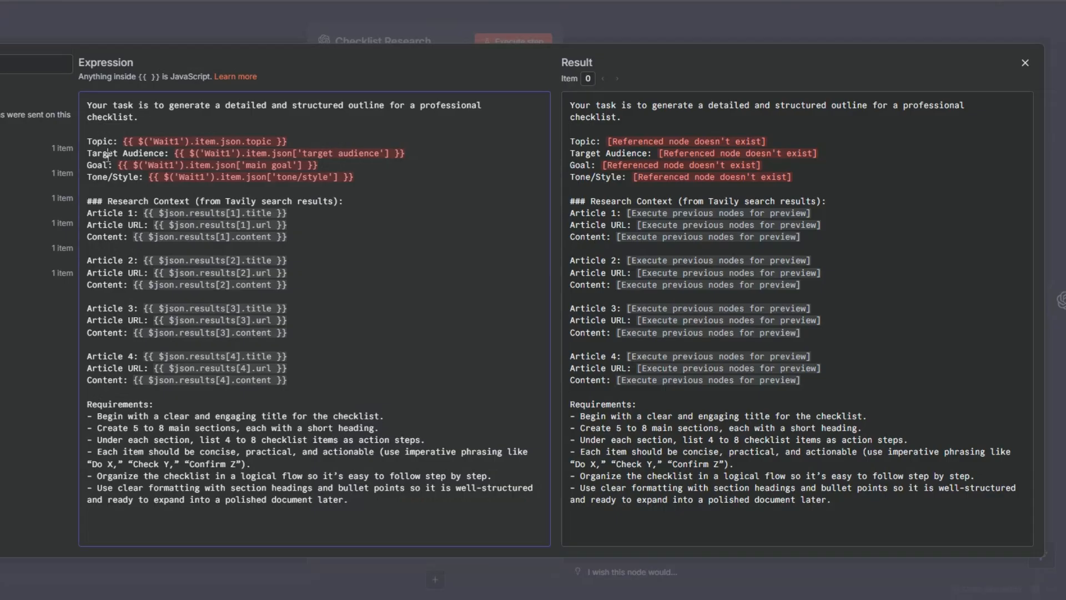
{"action": "left_click", "coordinate": [113, 178]}
{"action": "left_click", "coordinate": [317, 394]}
{"action": "key", "text": "Escape"}
{"action": "key", "text": "Escape"}
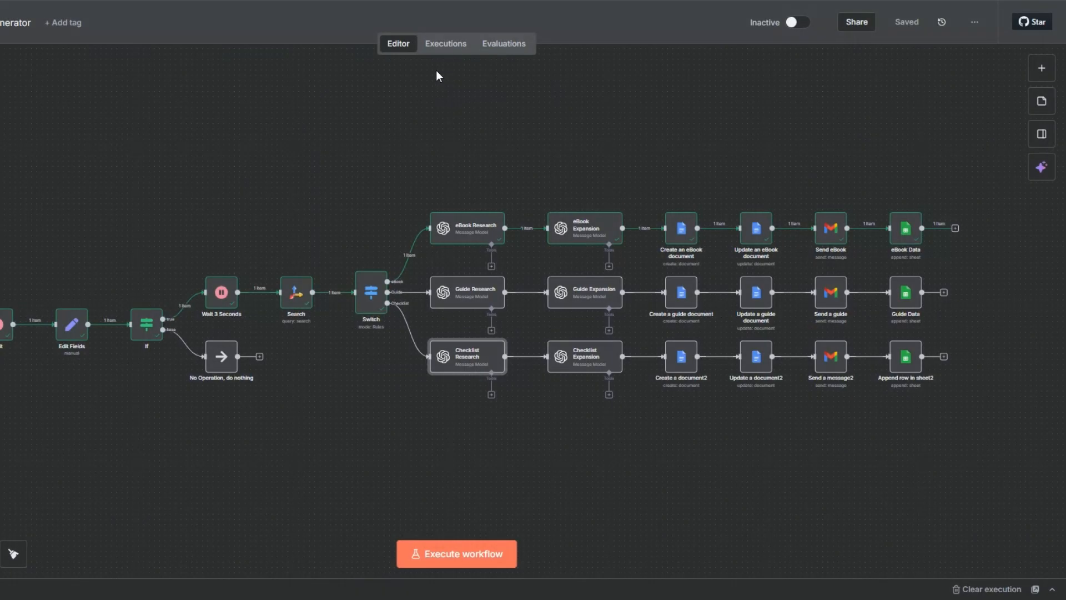
In the Checklist Expansion node's user prompt, change the task wording to expand the outline into a detailed "checklist" of approximately 500 words
{"action": "right_click", "coordinate": [583, 361]}
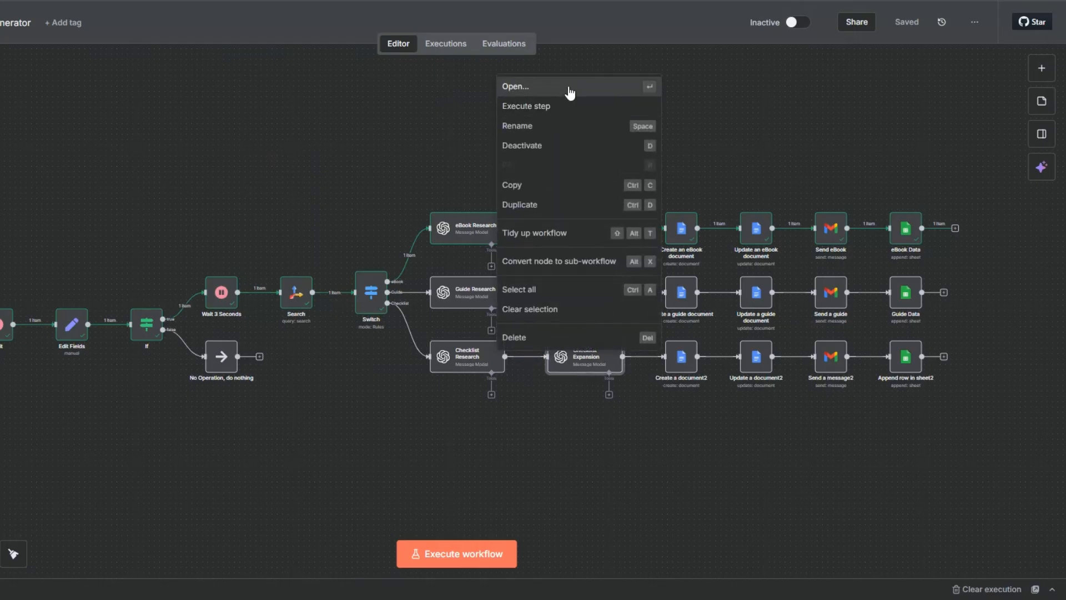
{"action": "left_click", "coordinate": [569, 88]}
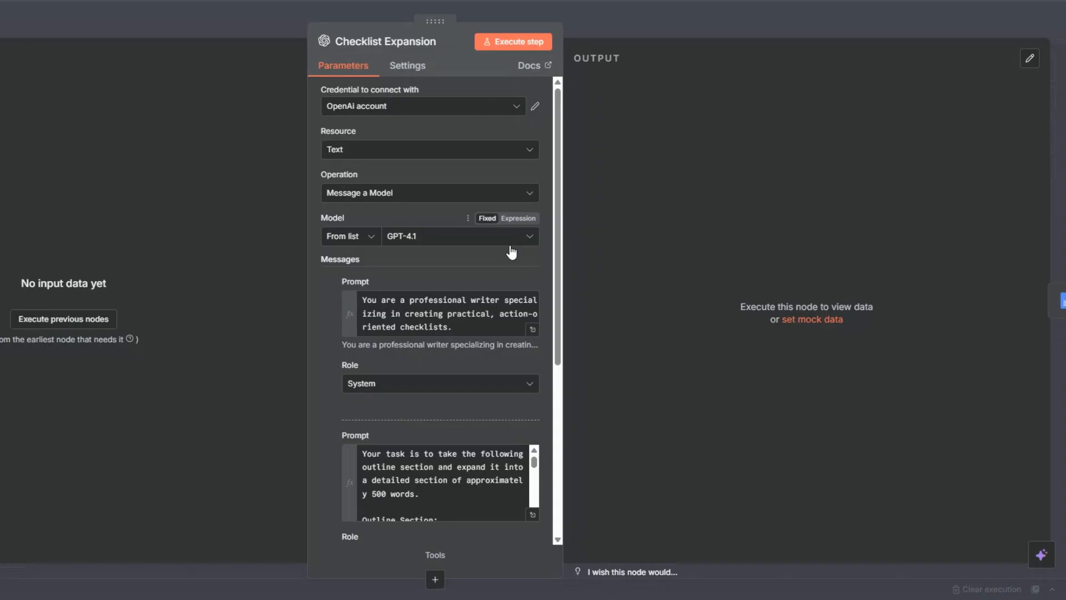
{"action": "scroll", "coordinate": [512, 253], "scroll_direction": "down", "scroll_amount": 5}
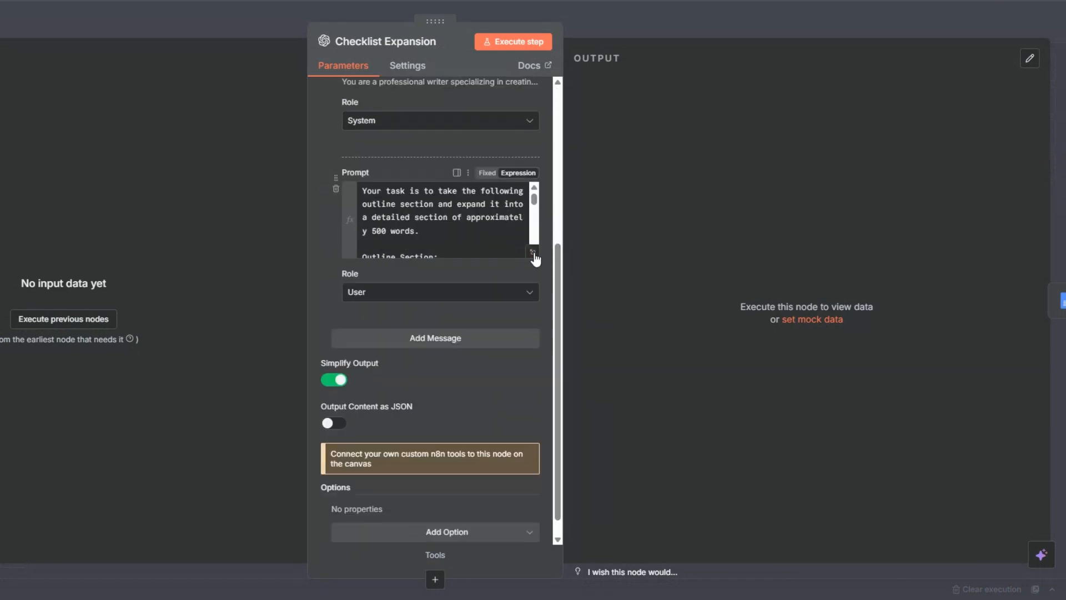
{"action": "left_click", "coordinate": [534, 252]}
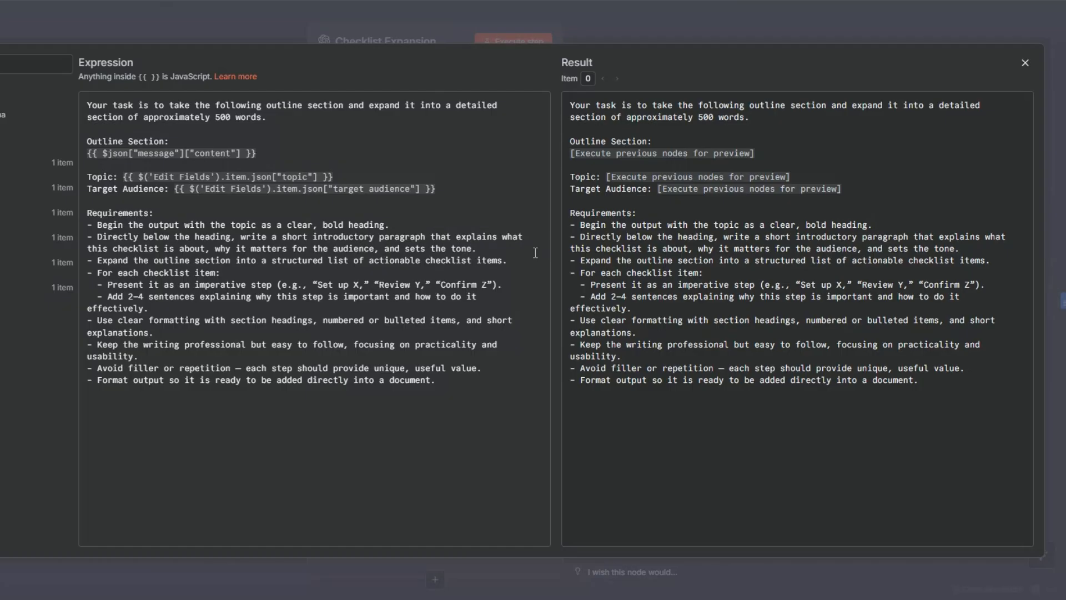
{"action": "left_click_drag", "start_coordinate": [123, 118], "coordinate": [104, 120]}
{"action": "key", "text": "BackSpace"}
{"action": "key", "text": "BackSpace"}
{"action": "type", "text": "checklist"}
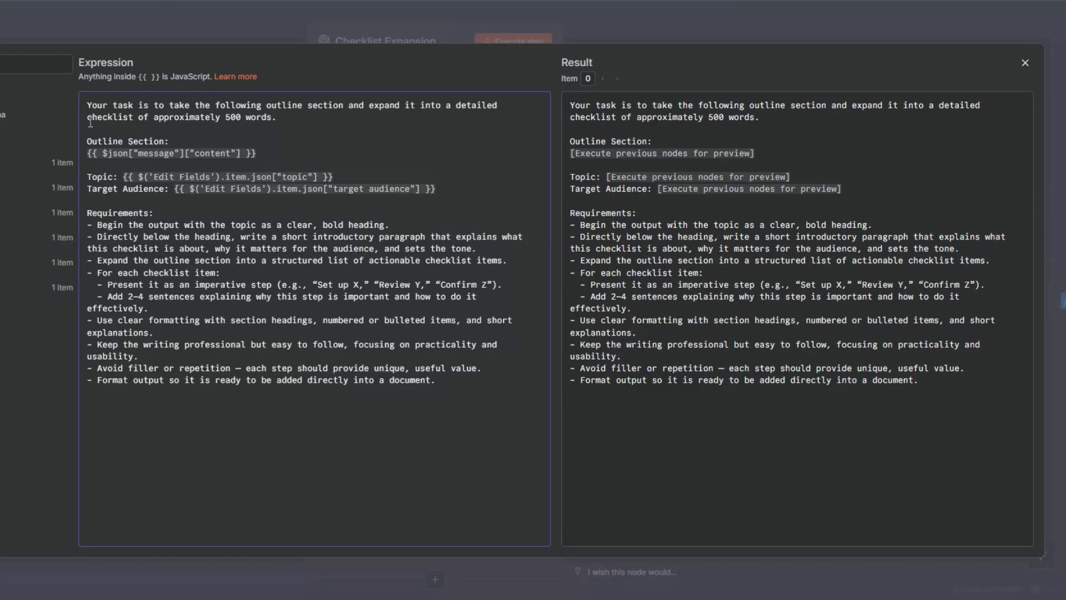
Review the rest of the Checklist Expansion prompt, close the node and save the workflow
{"action": "left_click", "coordinate": [277, 154]}
{"action": "left_click", "coordinate": [1, 267]}
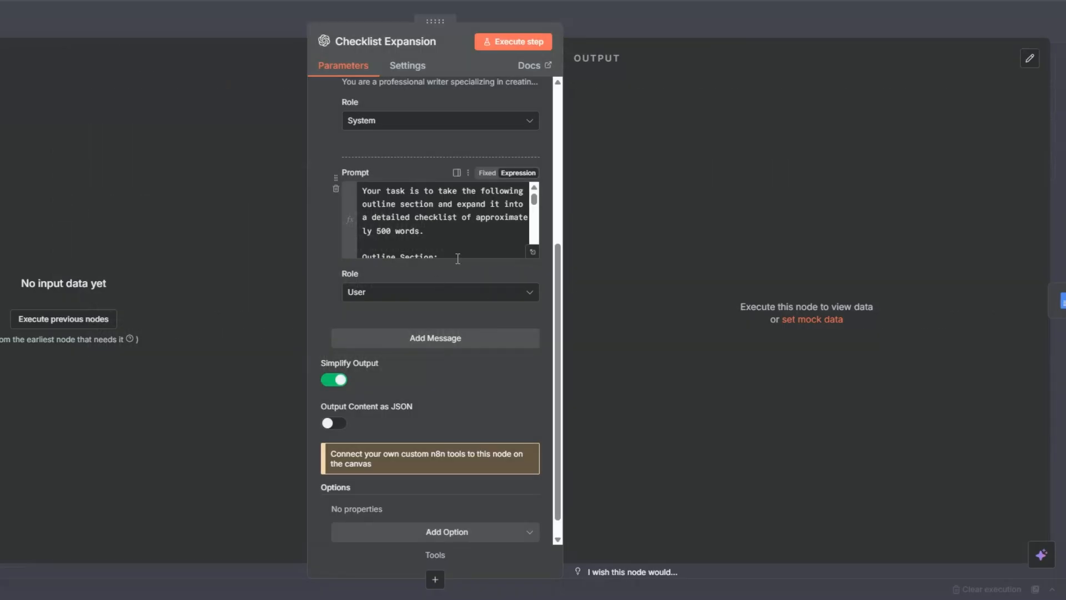
{"action": "scroll", "coordinate": [456, 259], "scroll_direction": "down", "scroll_amount": 1}
{"action": "left_click", "coordinate": [1, 272]}
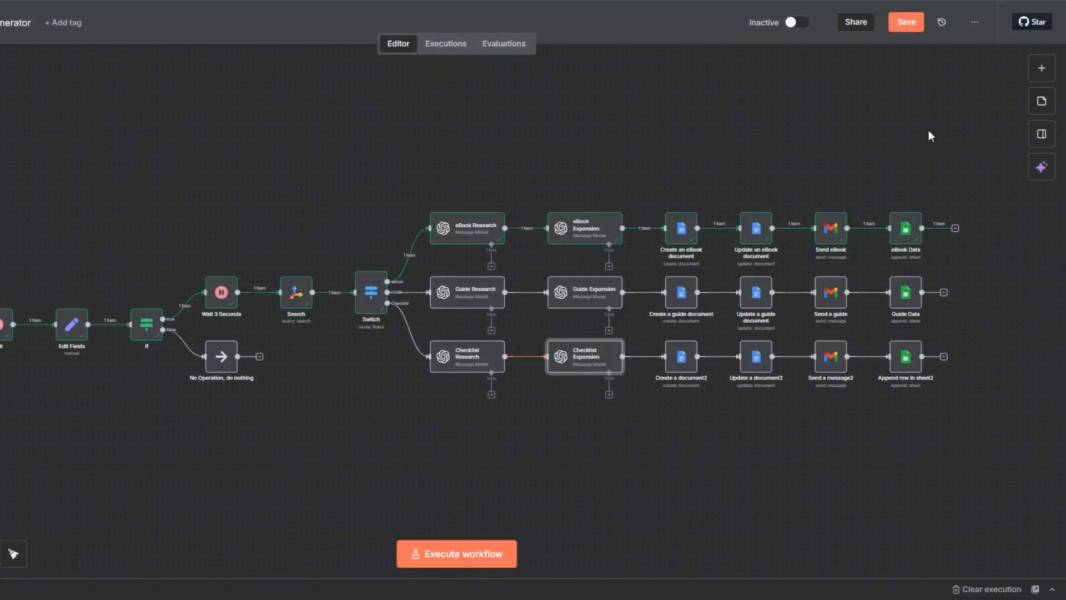
{"action": "left_click", "coordinate": [907, 22]}
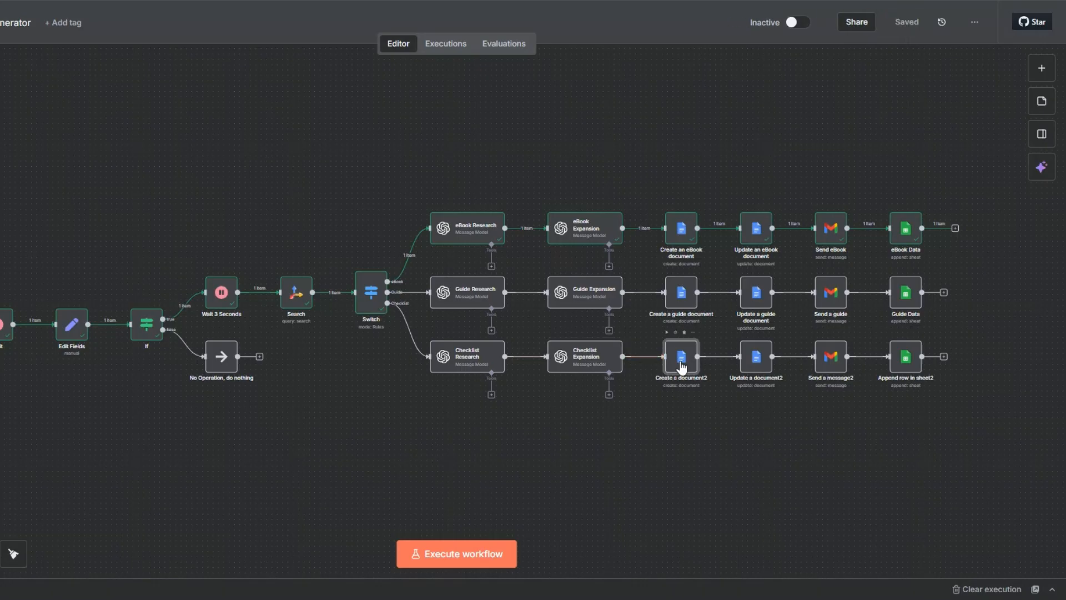
Rename the Checklist branch's document creation node as "Create a checklist document"
{"action": "key", "text": "F2"}
{"action": "left_click", "coordinate": [349, 294]}
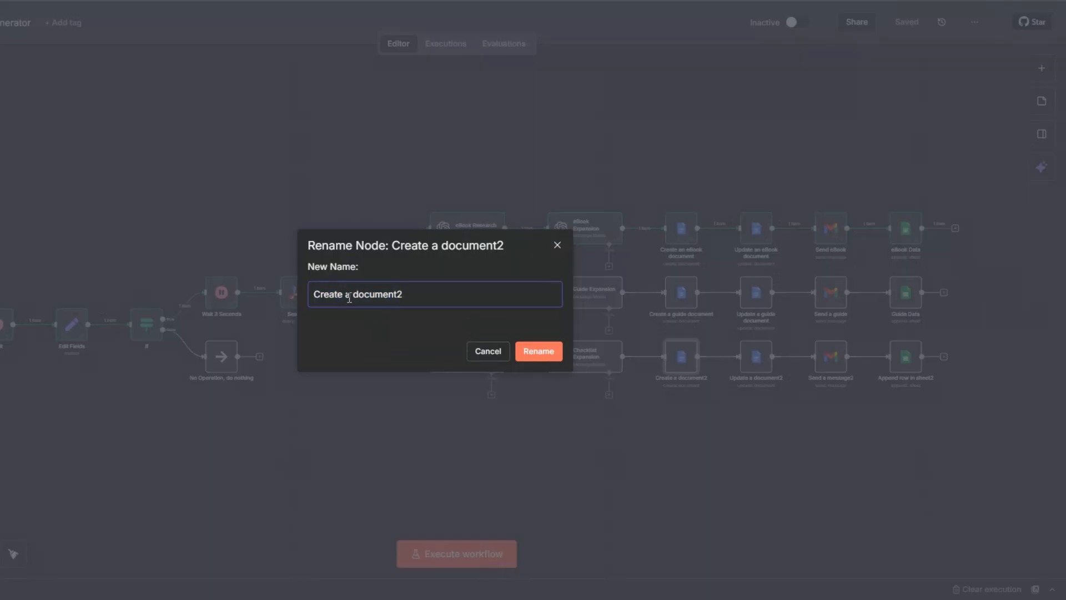
{"action": "type", "text": "checklist"}
{"action": "left_click", "coordinate": [466, 290]}
{"action": "key", "text": "BackSpace"}
{"action": "key", "text": "Return"}
Rename the Checklist branch's document update node as "Update a checklist document"
{"action": "right_click", "coordinate": [758, 367]}
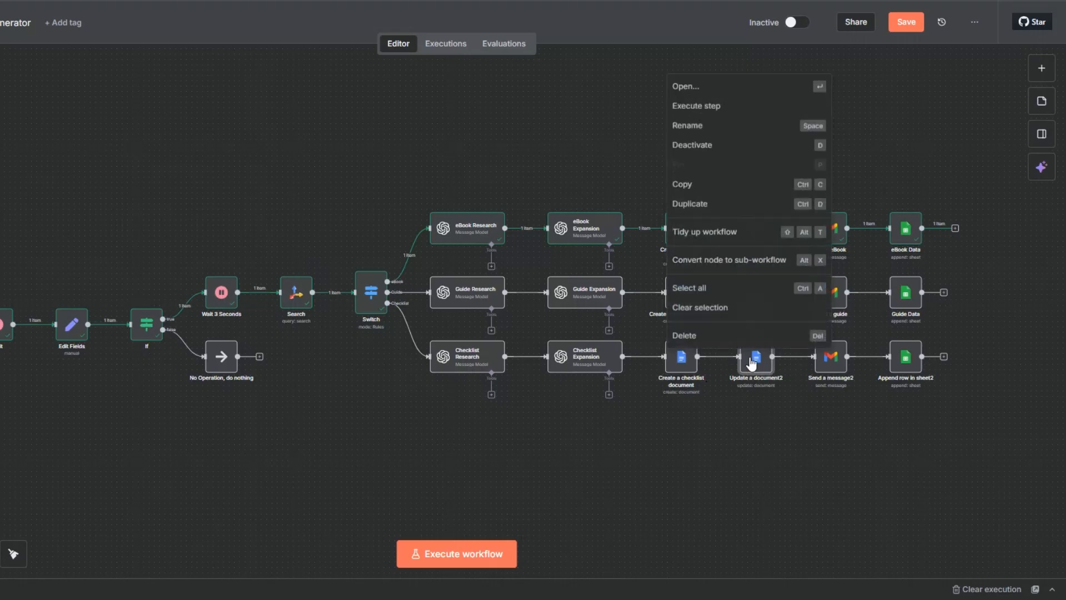
{"action": "left_click", "coordinate": [709, 127]}
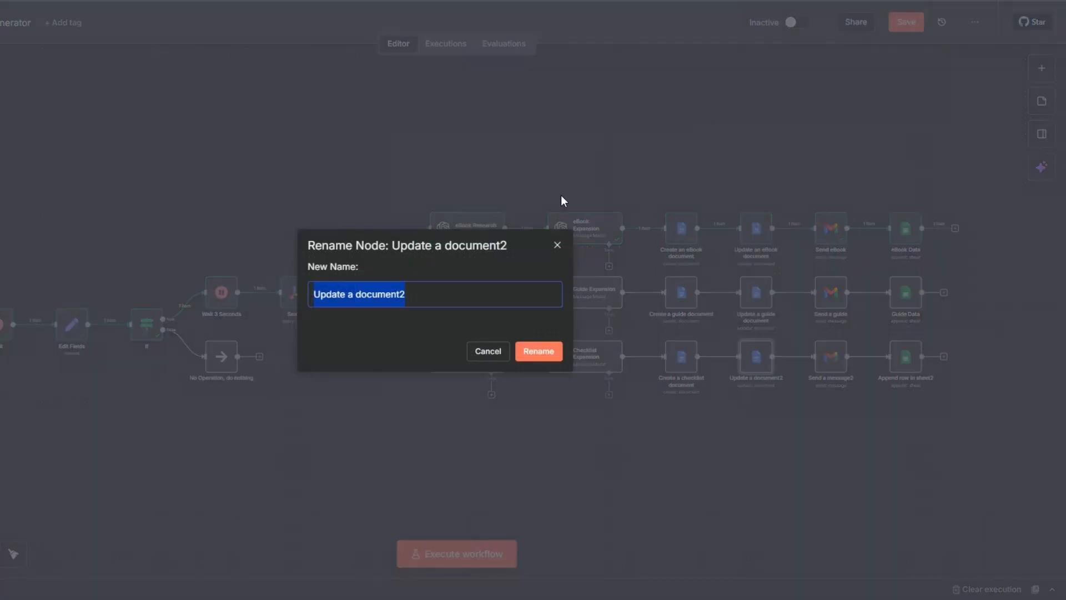
{"action": "left_click", "coordinate": [427, 295]}
{"action": "key", "text": "BackSpace"}
{"action": "left_click", "coordinate": [355, 295]}
{"action": "type", "text": "checklist"}
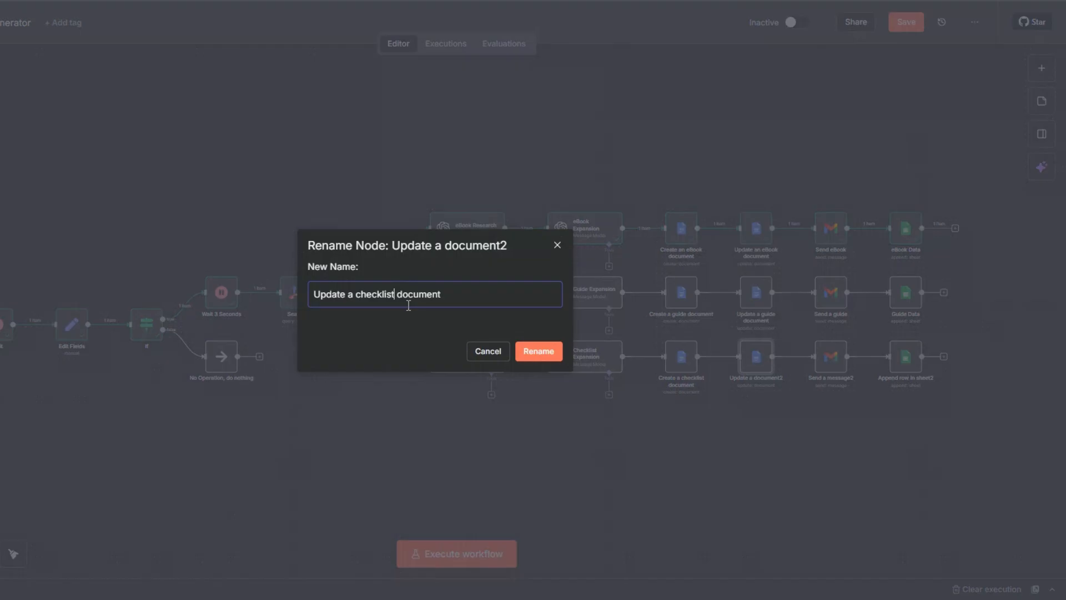
{"action": "left_click", "coordinate": [523, 345]}
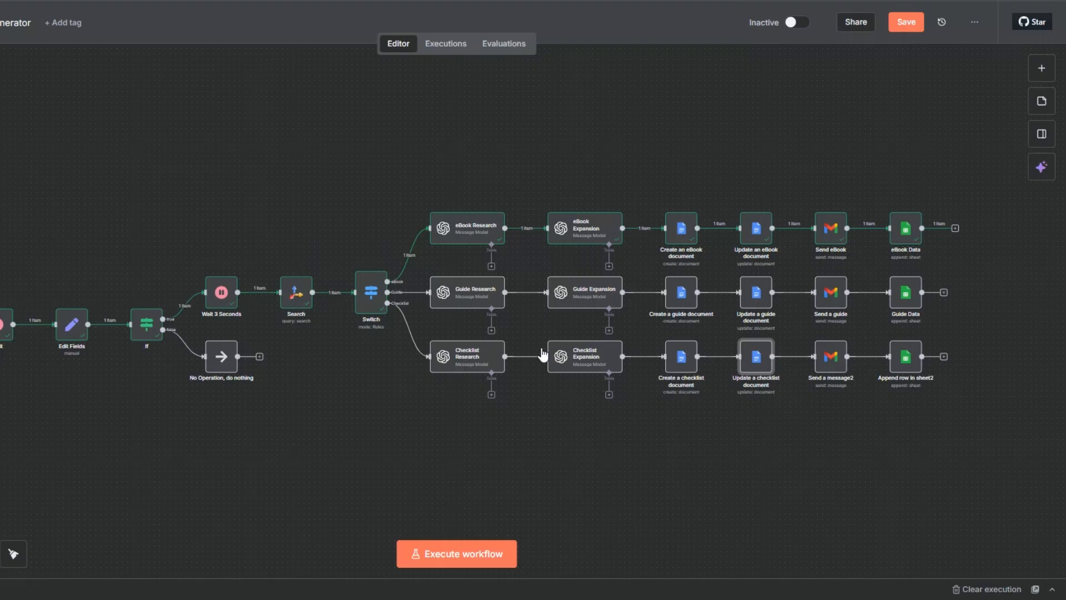
Rename the Checklist branch's Gmail node as "Send a checklist"
{"action": "right_click", "coordinate": [828, 367]}
{"action": "left_click", "coordinate": [773, 123]}
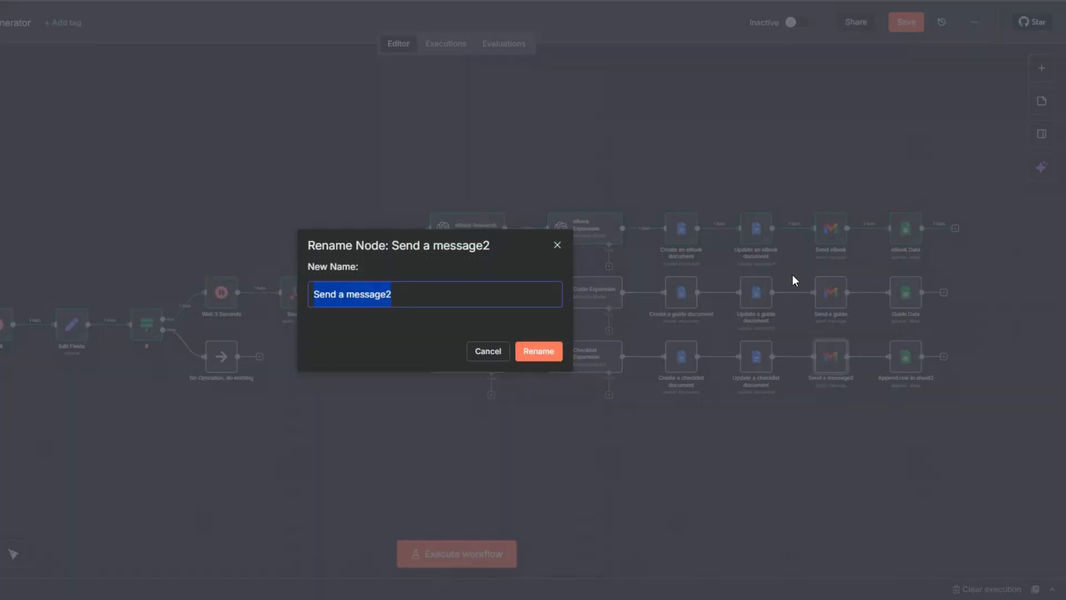
{"action": "type", "text": "chec"}
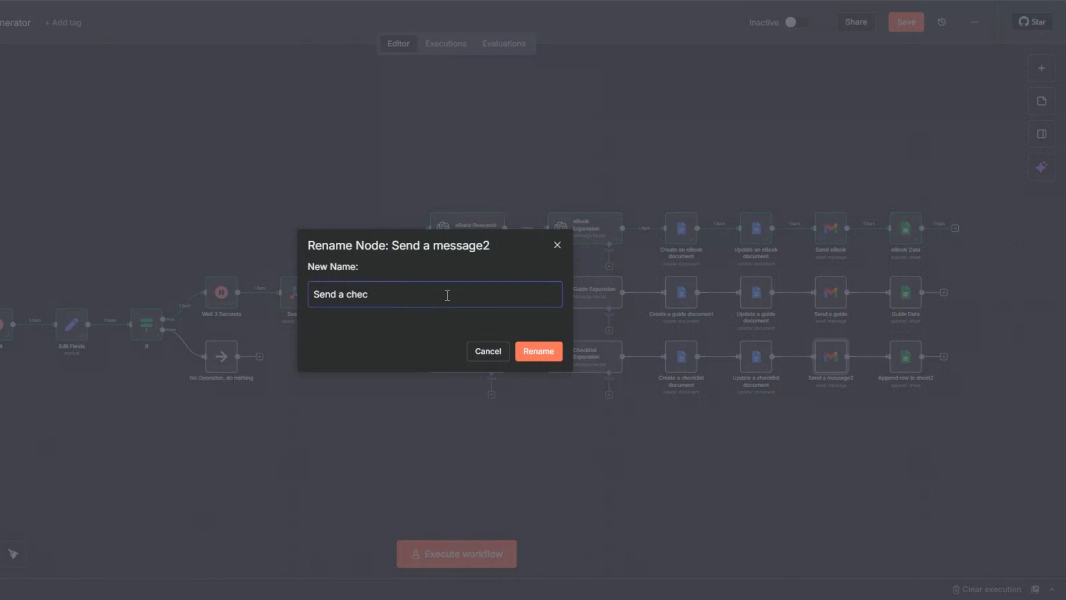
{"action": "type", "text": "klist"}
{"action": "left_click", "coordinate": [532, 350]}
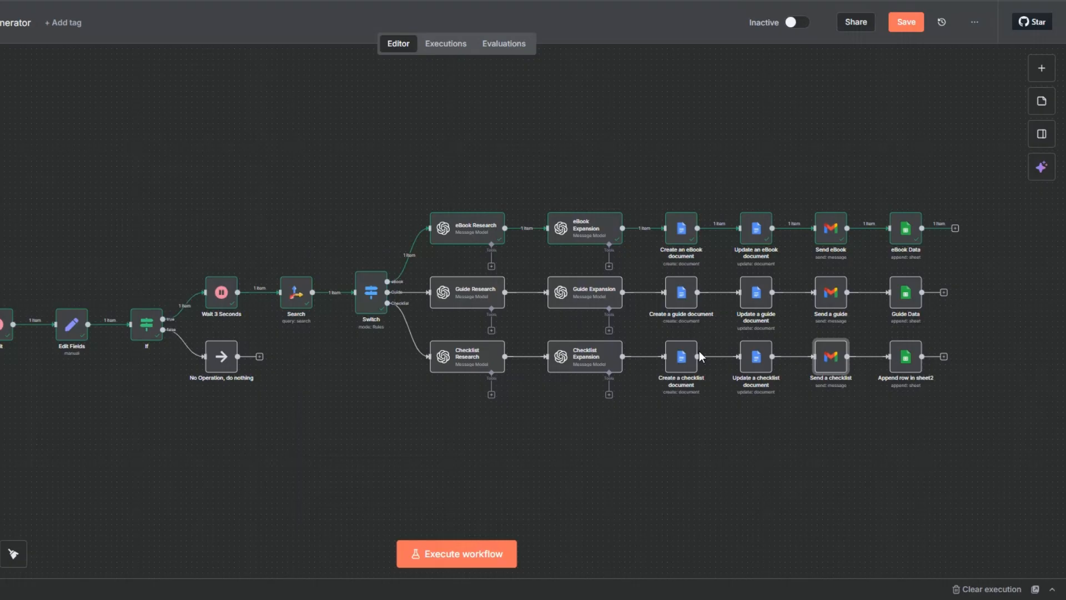
Rename the Checklist branch's Google Sheets node as "Checklist Data" and save the workflow
{"action": "left_click", "coordinate": [902, 369]}
{"action": "right_click", "coordinate": [900, 369]}
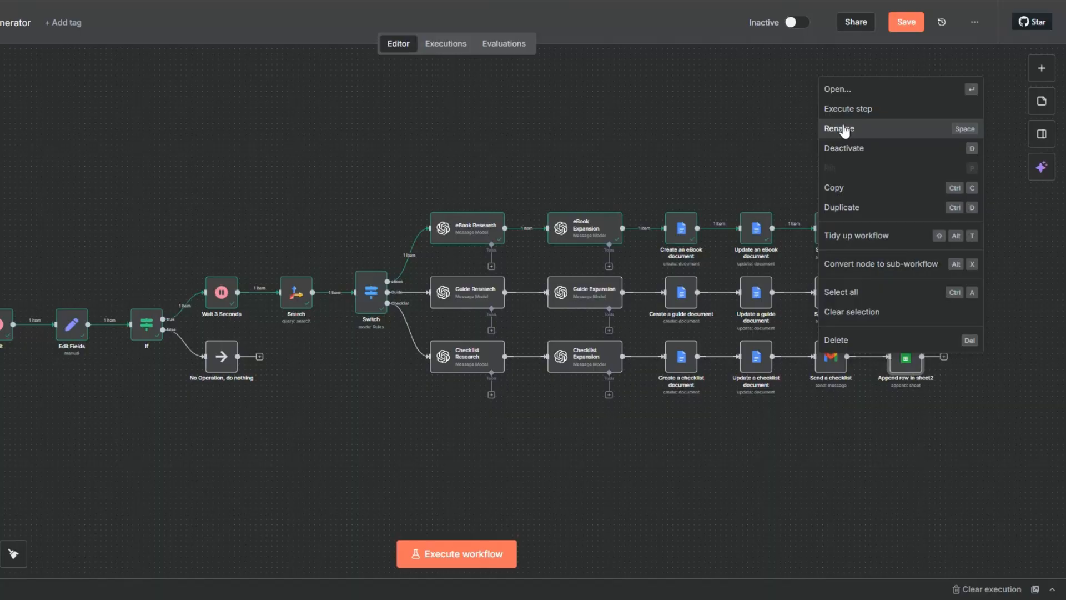
{"action": "left_click", "coordinate": [844, 131]}
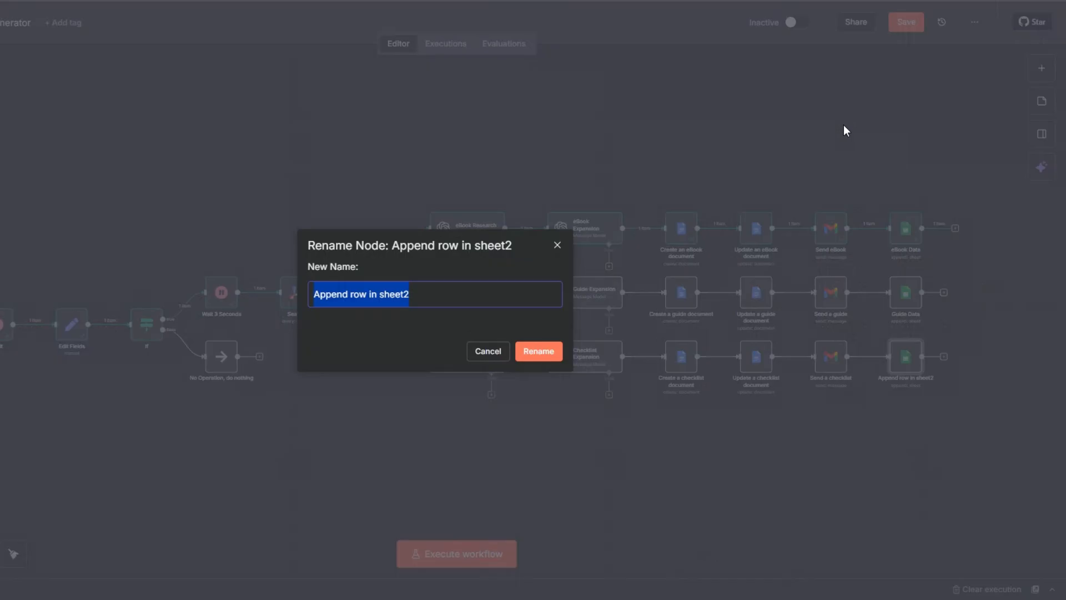
{"action": "type", "text": "Che"}
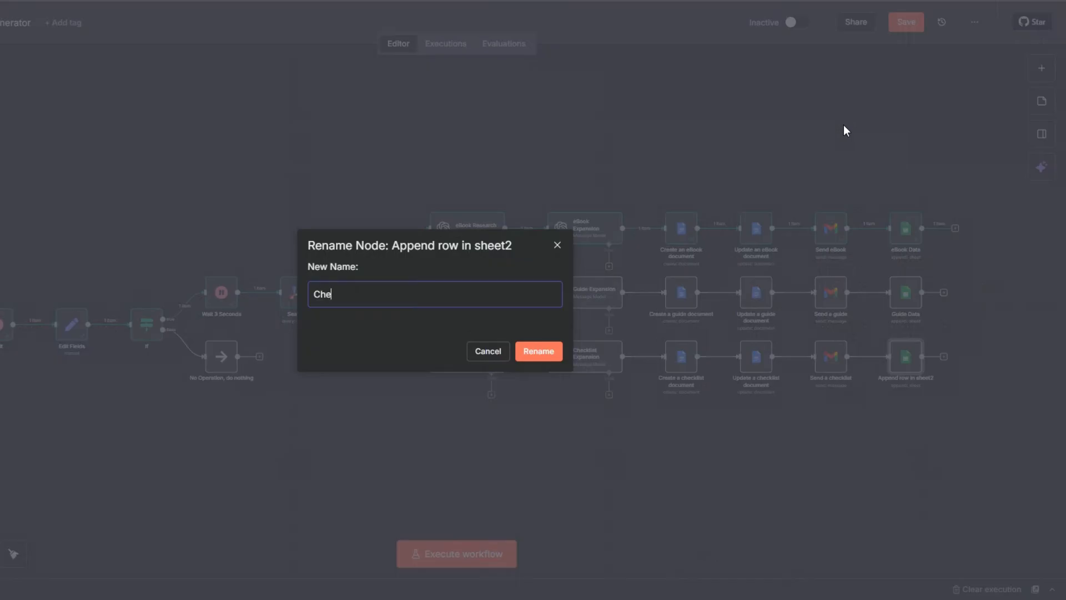
{"action": "type", "text": "cklist Data"}
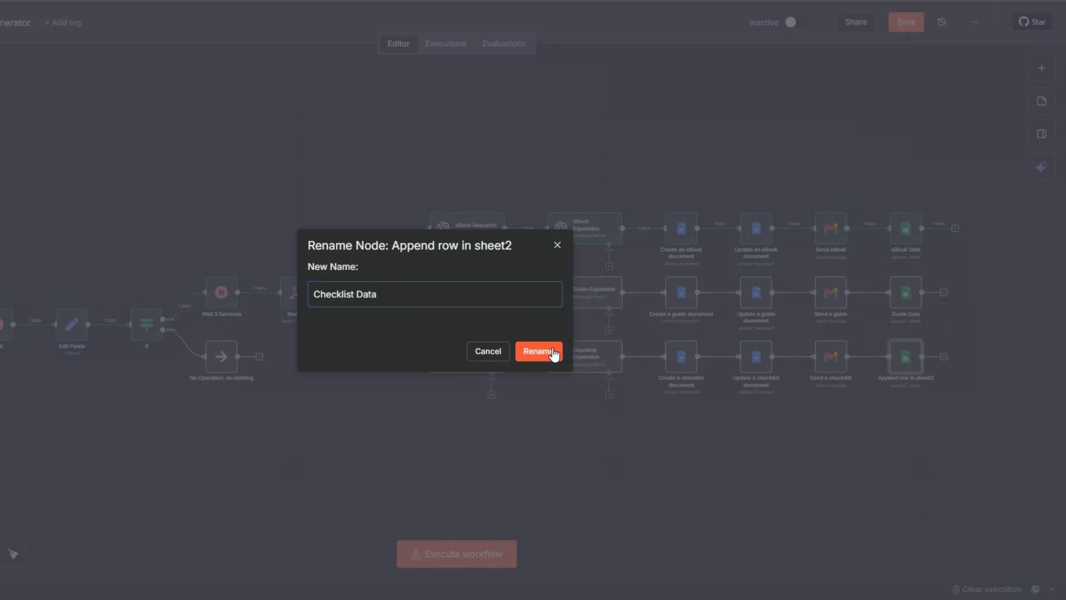
{"action": "left_click", "coordinate": [549, 352]}
{"action": "left_click", "coordinate": [906, 22]}
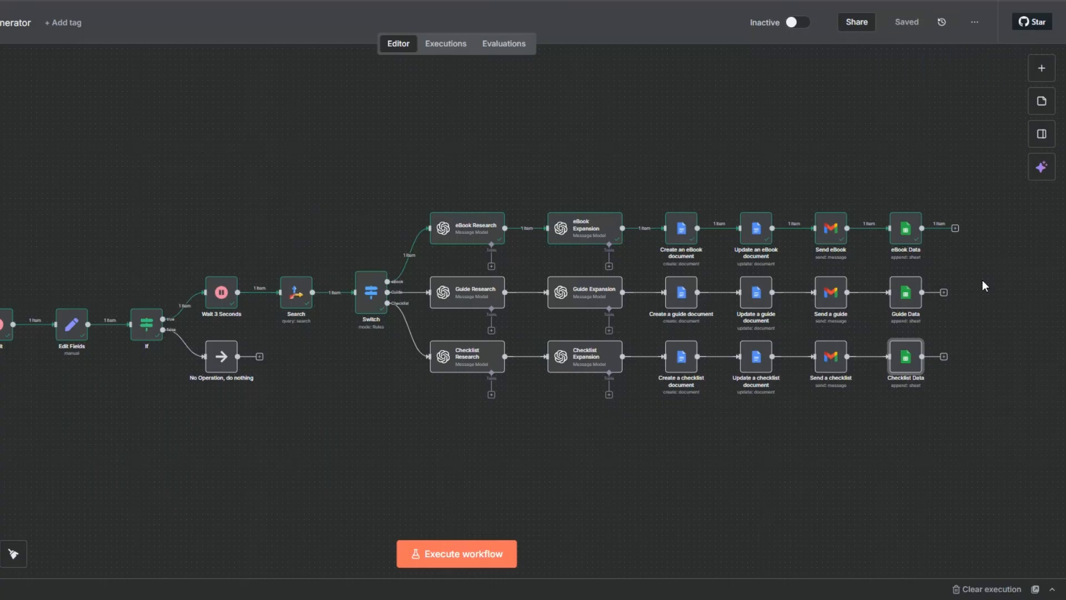
Add a "No Operation, do nothing" node after the eBook Data node
{"action": "left_click", "coordinate": [955, 229]}
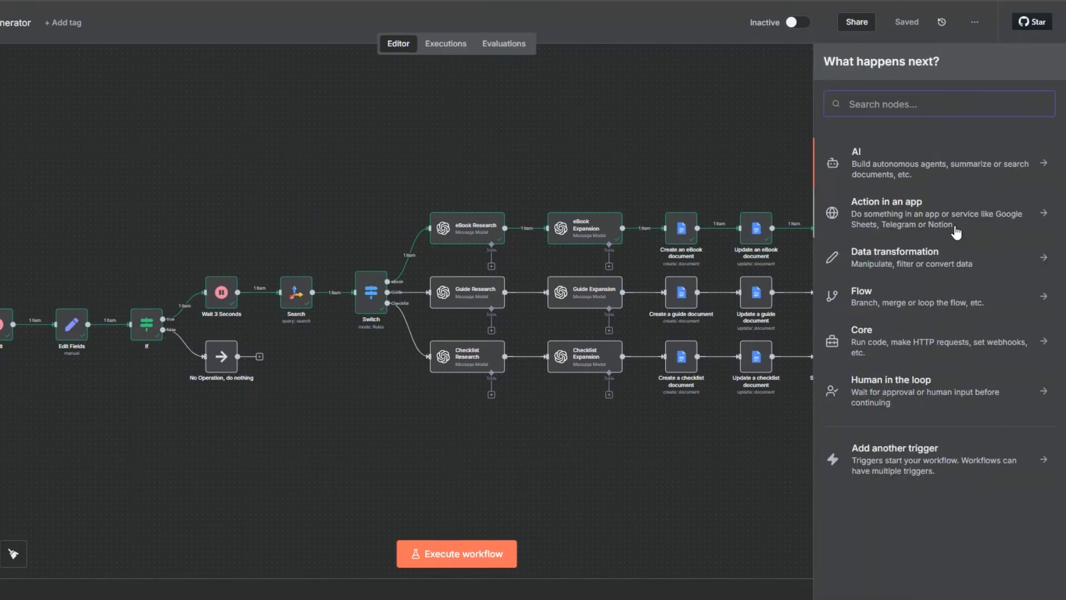
{"action": "type", "text": "do n"}
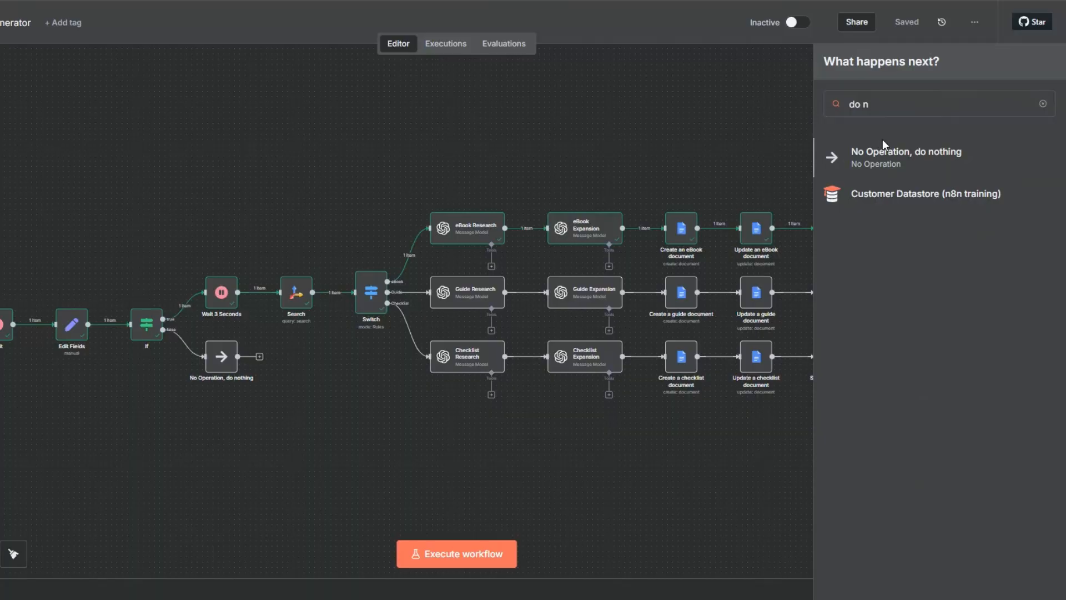
{"action": "left_click", "coordinate": [882, 139]}
{"action": "key", "text": "Escape"}
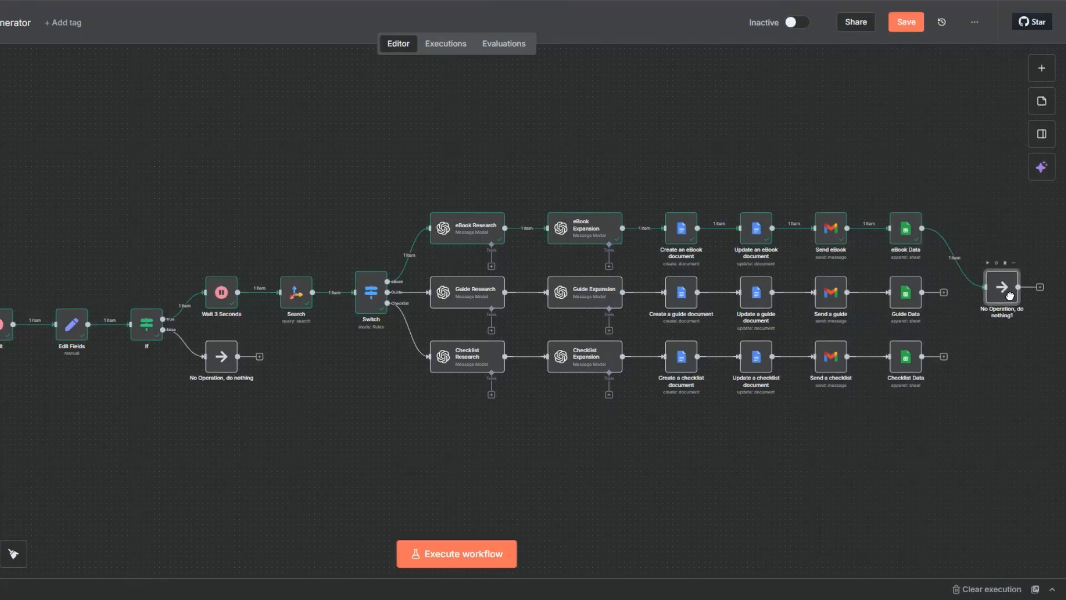
Connect the Guide Data and Checklist Data outputs to the new end No Operation node and save the workflow
{"action": "left_click_drag", "start_coordinate": [944, 292], "coordinate": [988, 289]}
{"action": "left_click_drag", "start_coordinate": [945, 355], "coordinate": [1007, 296]}
{"action": "left_click", "coordinate": [902, 25]}
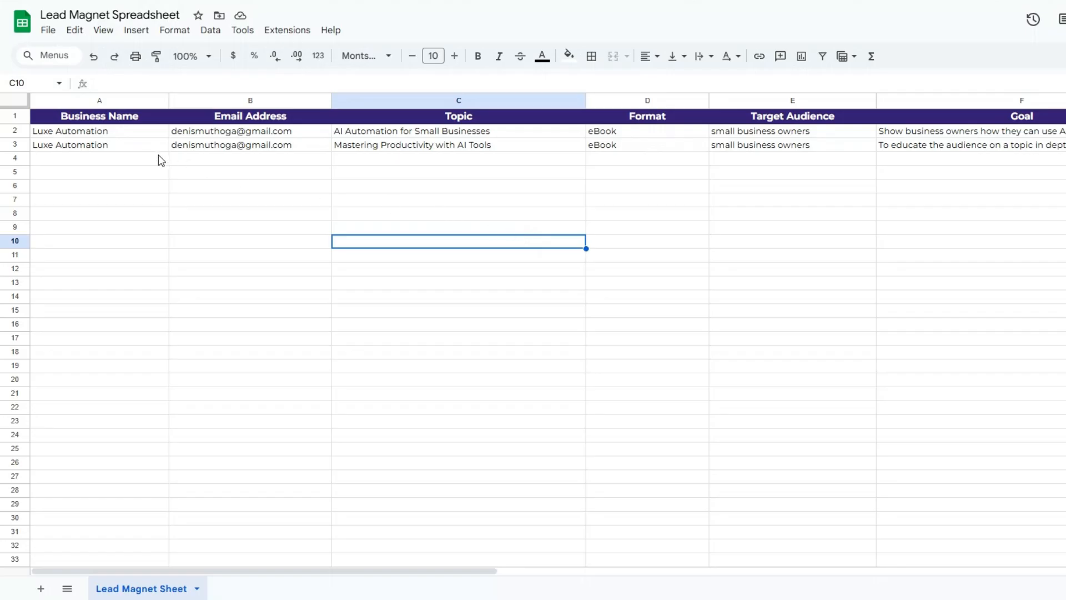
Switch to the Lead Magnet Spreadsheet in Google Sheets and delete the old eBook entries in rows 2 and 3
{"action": "left_click", "coordinate": [122, 134]}
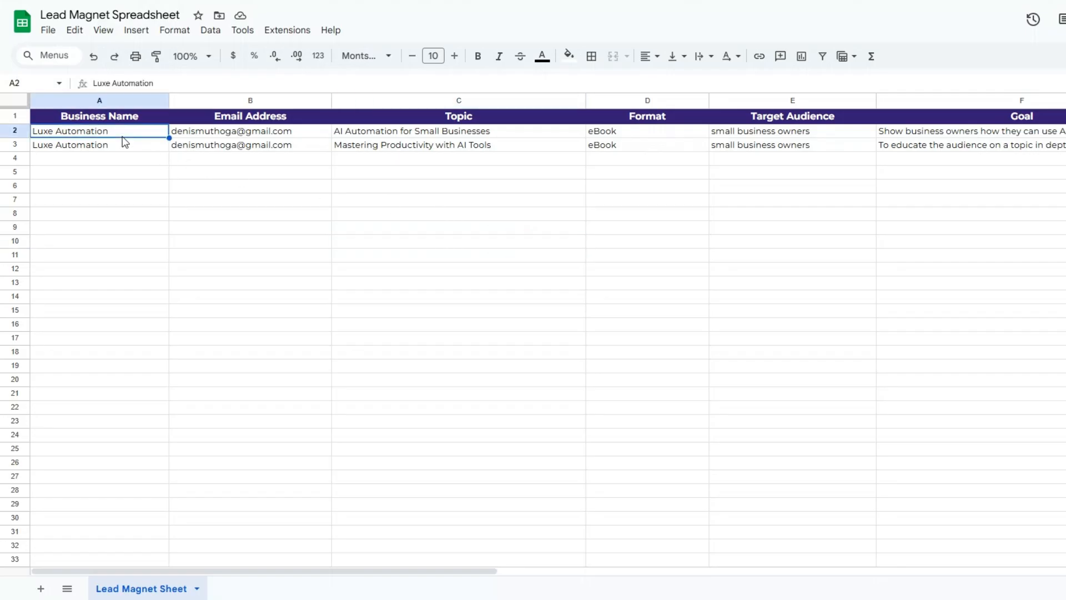
{"action": "left_click", "coordinate": [929, 298], "text": "shift"}
{"action": "right_click", "coordinate": [792, 252]}
{"action": "left_click", "coordinate": [850, 319]}
{"action": "left_click", "coordinate": [643, 215]}
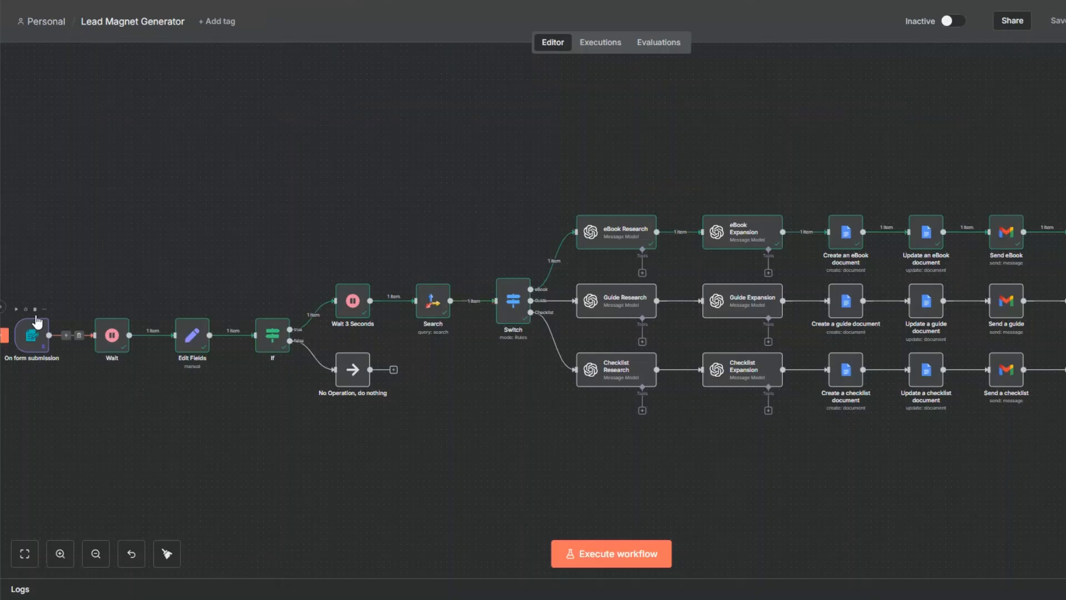
Switch back to n8n, unpin the On form submission trigger's data and execute the workflow
{"action": "left_click", "coordinate": [45, 310]}
{"action": "left_click", "coordinate": [71, 408]}
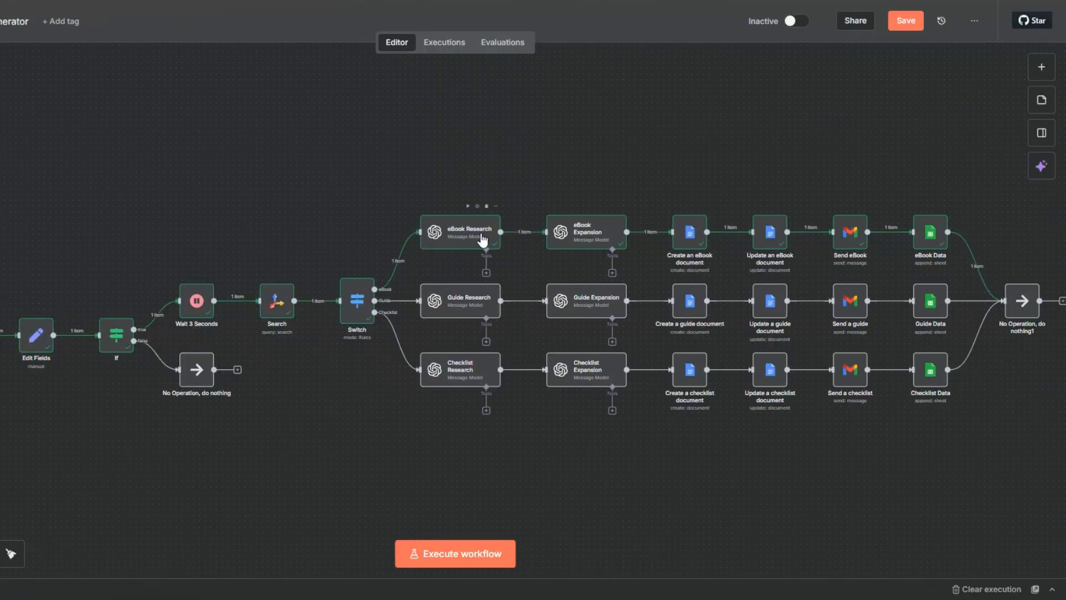
{"action": "left_click", "coordinate": [468, 556]}
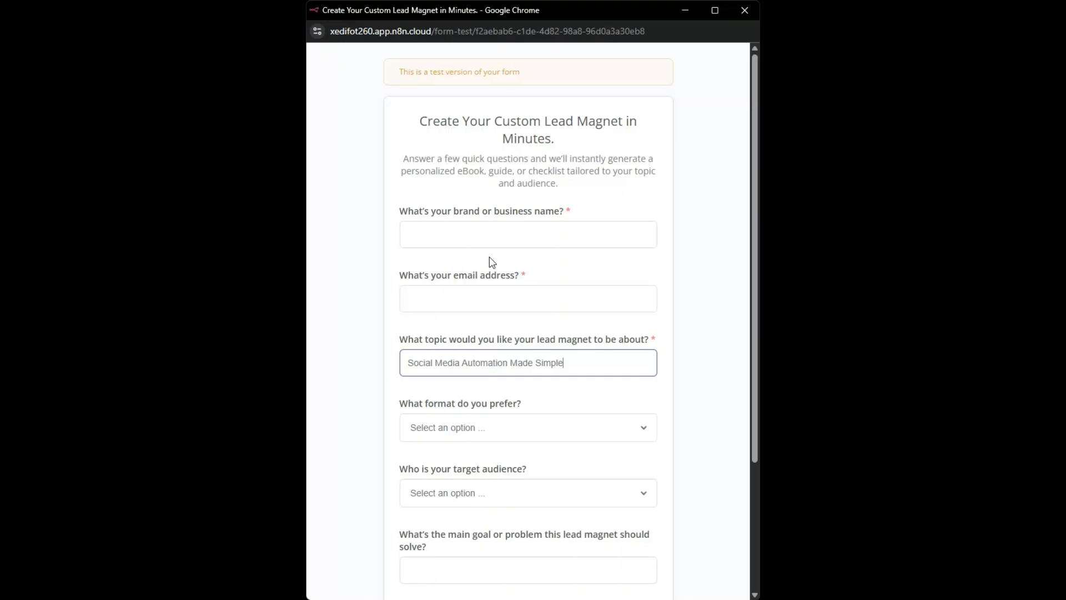
Fill in the test form with business name "Luxe Automation", the contact's email and topic "Social Media Automation Made Simple"
{"action": "left_click", "coordinate": [485, 229]}
{"action": "type", "text": "Lu"}
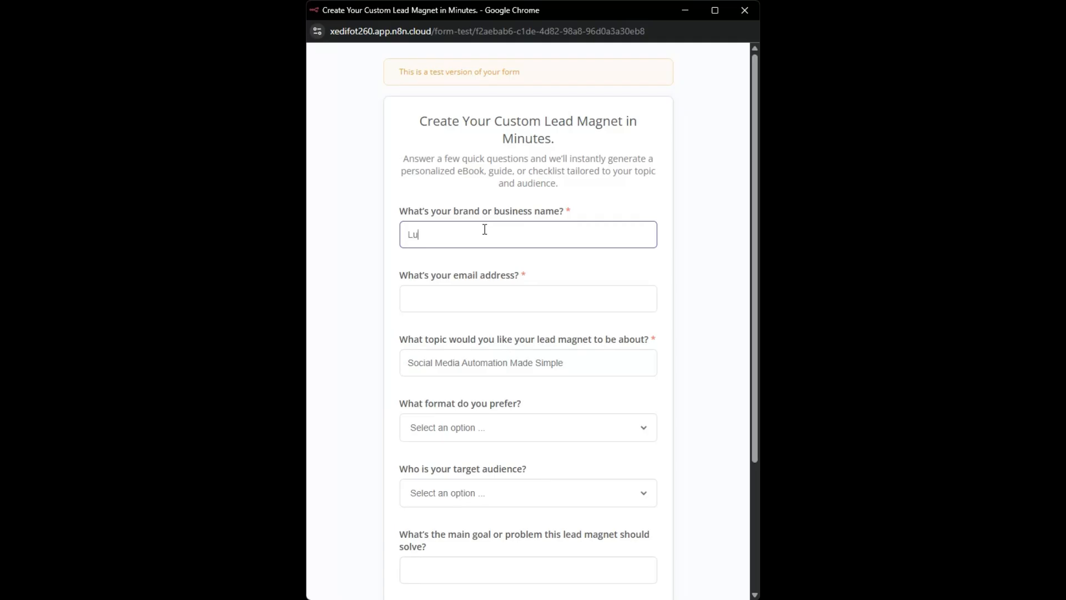
{"action": "type", "text": "xe Automation"}
{"action": "left_click", "coordinate": [489, 298]}
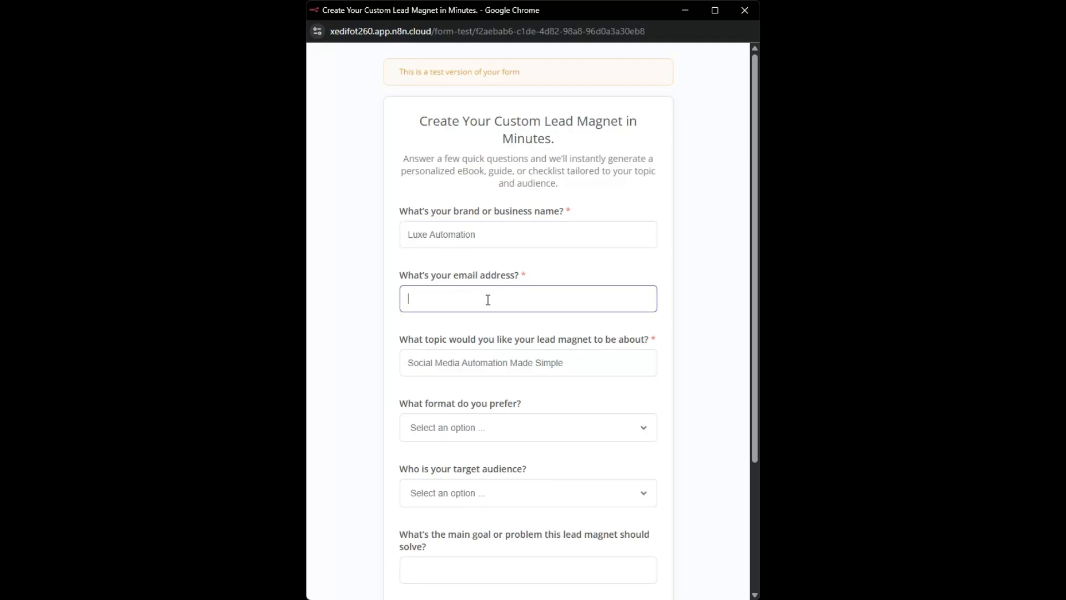
{"action": "left_click", "coordinate": [493, 336]}
{"action": "left_click", "coordinate": [467, 362]}
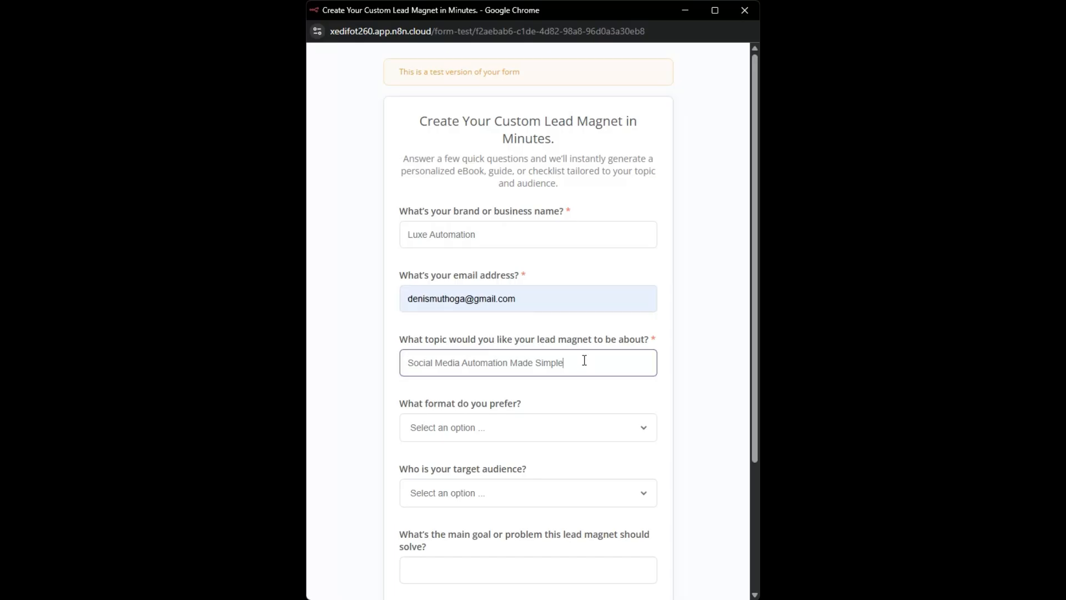
Choose the eBook format and small business owners audience, and enter the goal beginning "To educate the audience on a topic in depth, build authority,"
{"action": "key", "text": "Tab"}
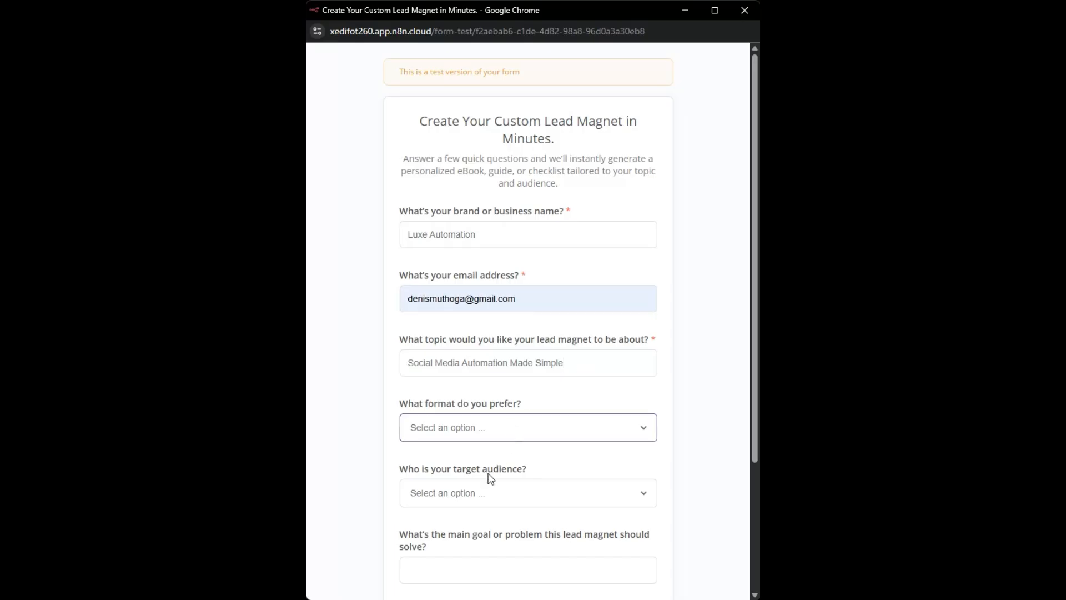
{"action": "key", "text": "Down"}
{"action": "scroll", "coordinate": [488, 333], "scroll_direction": "down", "scroll_amount": 3}
{"action": "key", "text": "Tab"}
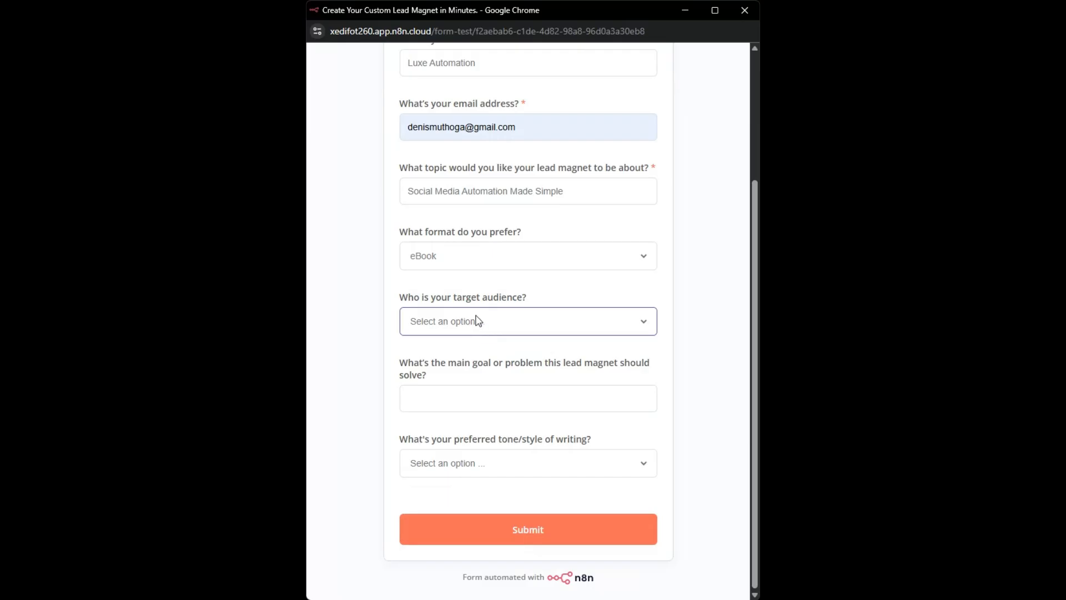
{"action": "key", "text": "Down"}
{"action": "left_click", "coordinate": [449, 396]}
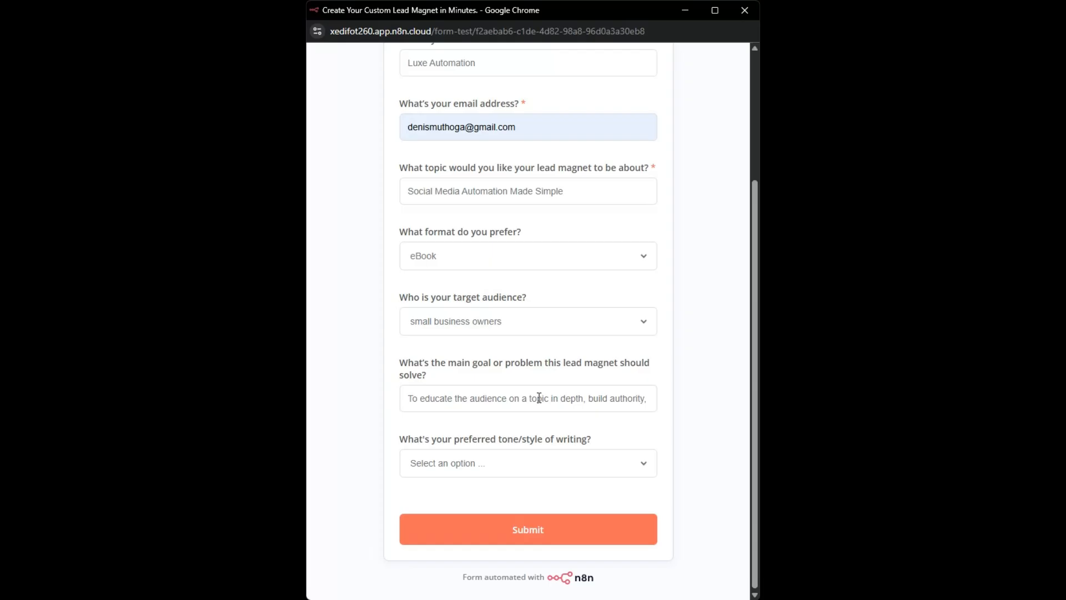
Set the preferred writing tone to Professional, then submit the form and close its window
{"action": "left_click", "coordinate": [532, 463]}
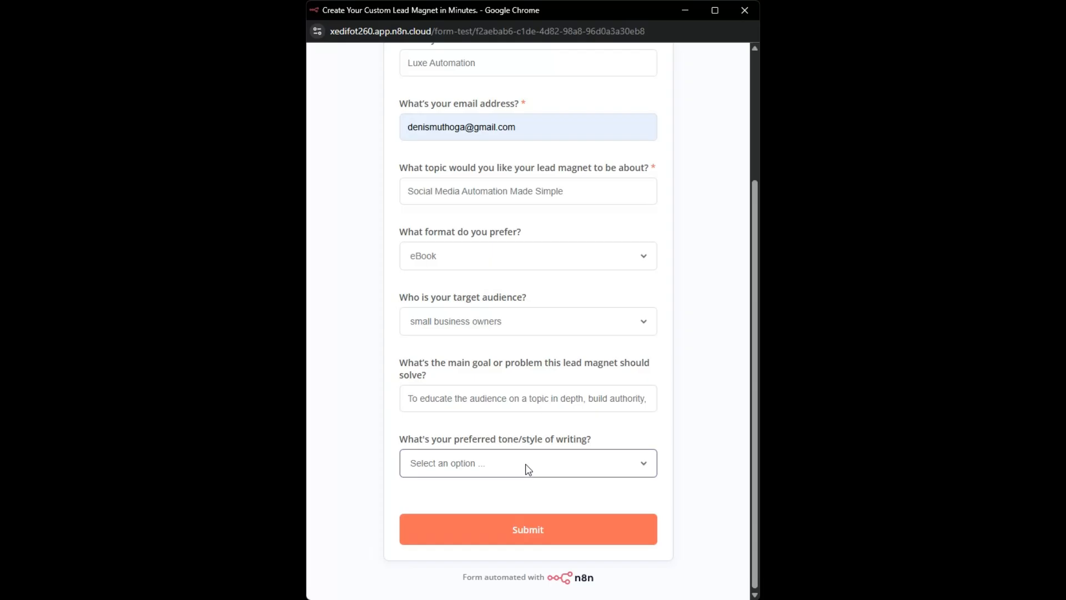
{"action": "left_click", "coordinate": [516, 507]}
{"action": "left_click", "coordinate": [533, 536]}
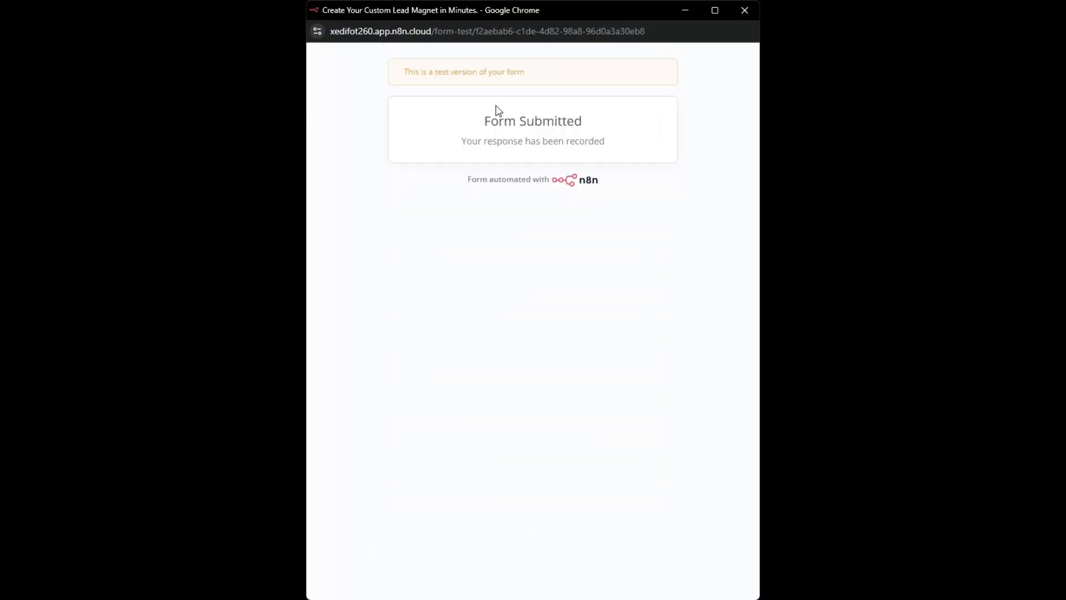
{"action": "left_click", "coordinate": [743, 11]}
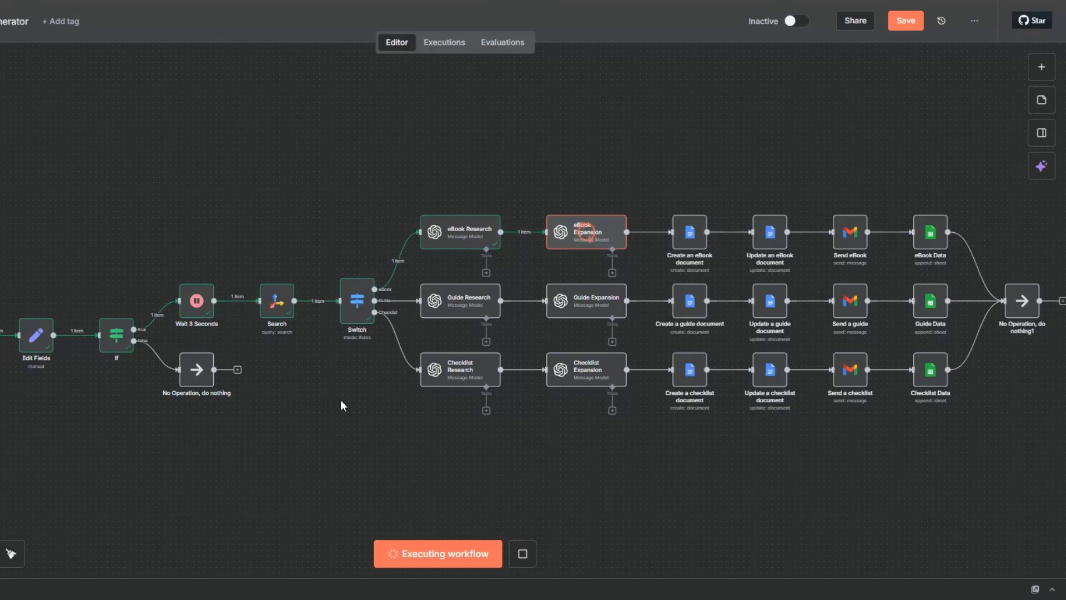
Save the workflow and review the output of the On form submission trigger
{"action": "left_click", "coordinate": [905, 23]}
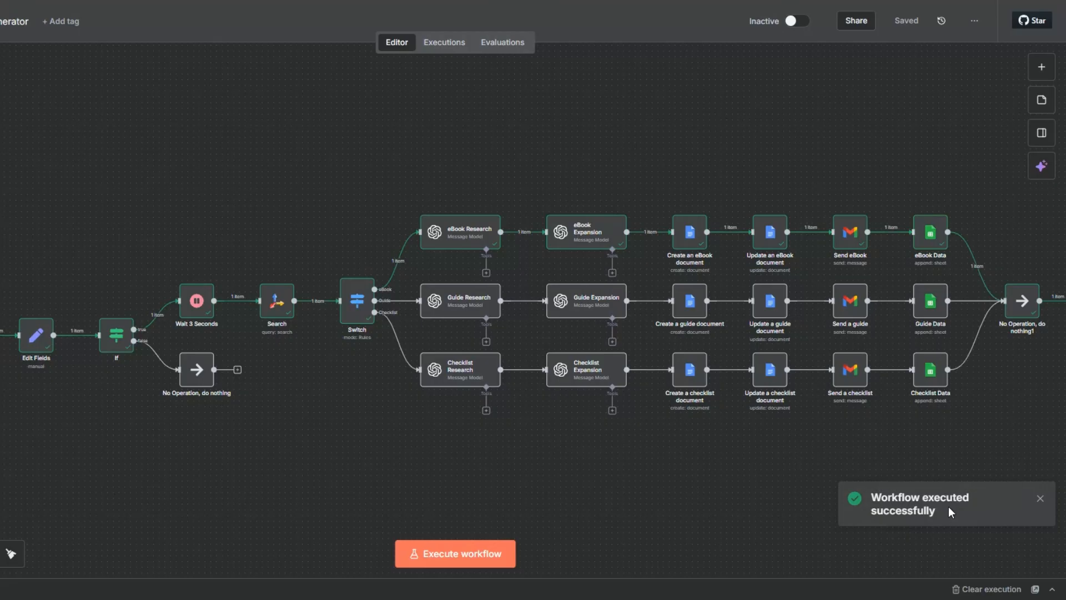
{"action": "left_click", "coordinate": [45, 311]}
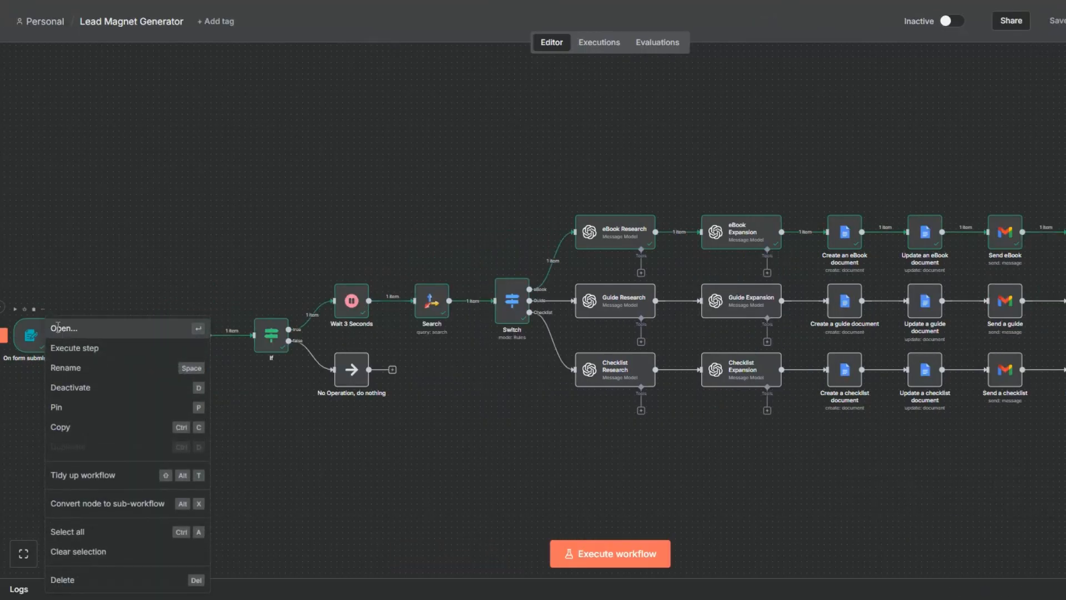
{"action": "left_click", "coordinate": [57, 328]}
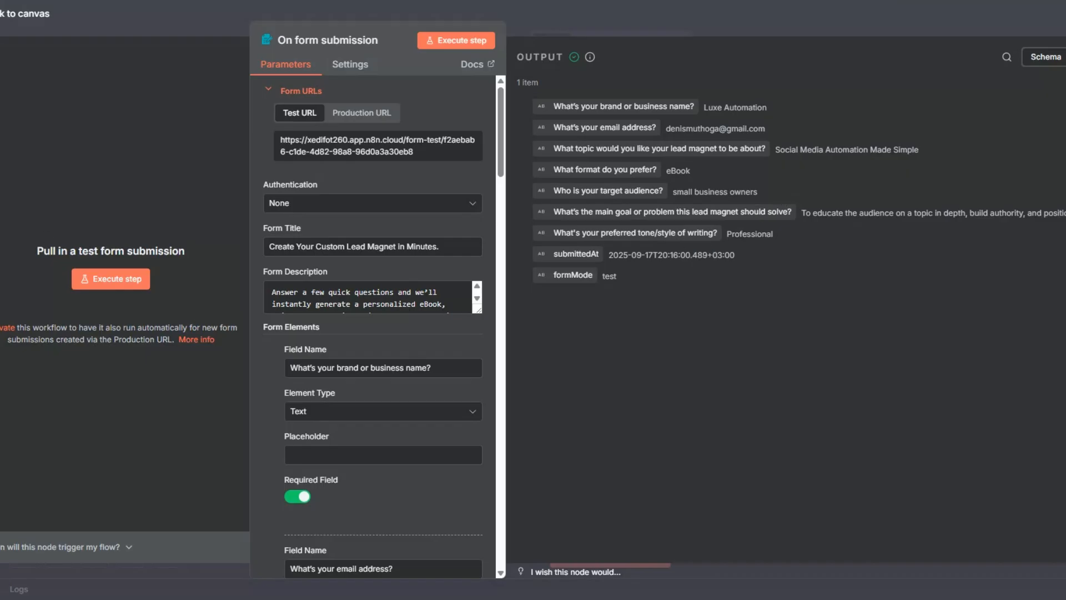
{"action": "key", "text": "Escape"}
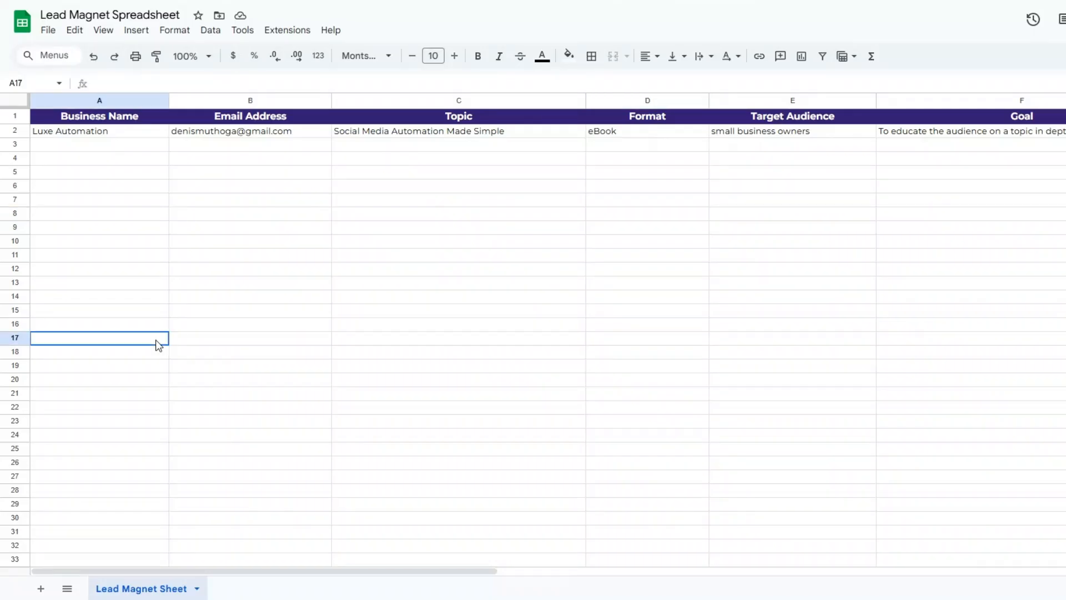
Check the new entry in the Lead Magnet Spreadsheet across all columns, from Business Name to Document URL
{"action": "left_click", "coordinate": [112, 161]}
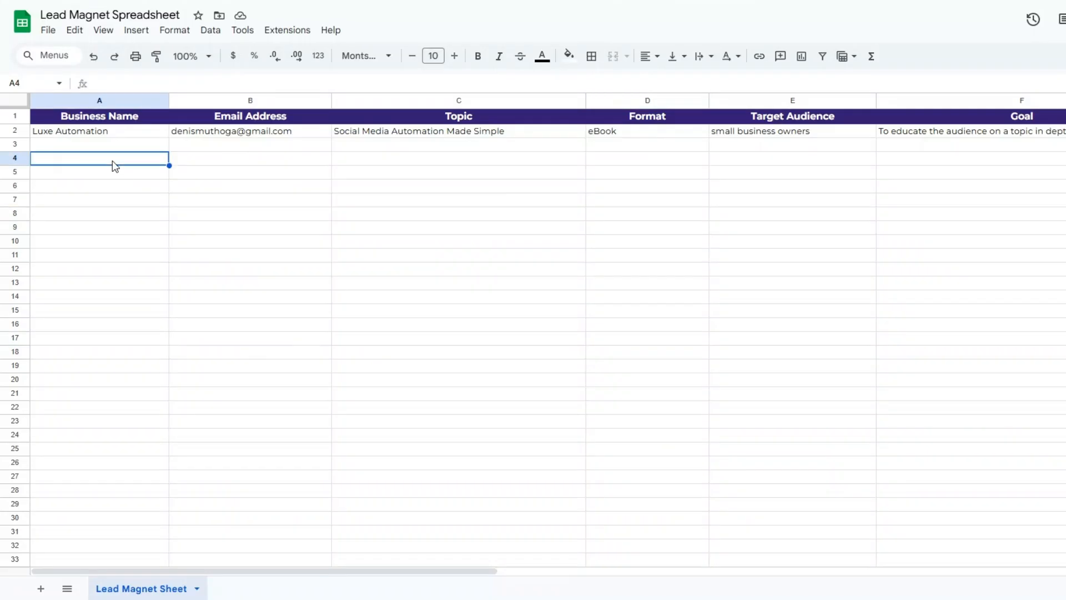
{"action": "left_click", "coordinate": [304, 165]}
{"action": "left_click", "coordinate": [416, 173]}
{"action": "left_click", "coordinate": [640, 182]}
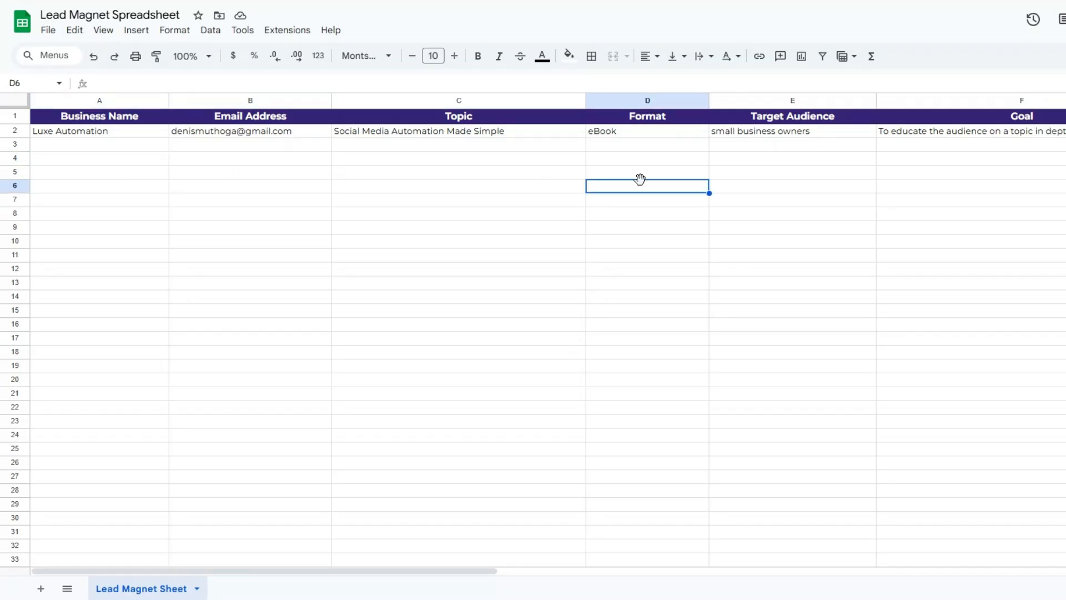
{"action": "left_click", "coordinate": [779, 173]}
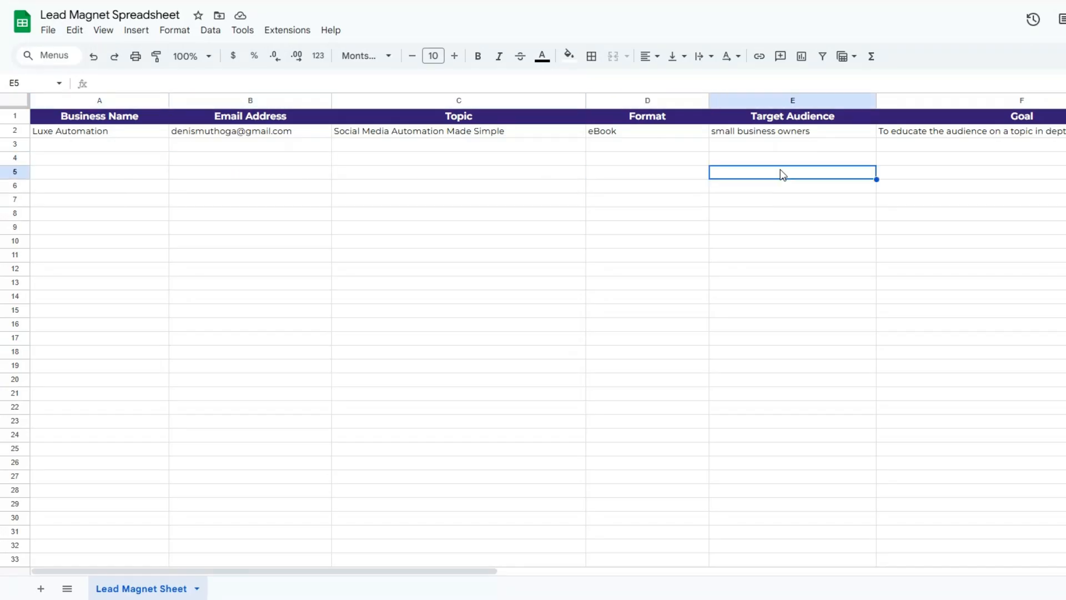
{"action": "left_click", "coordinate": [977, 176]}
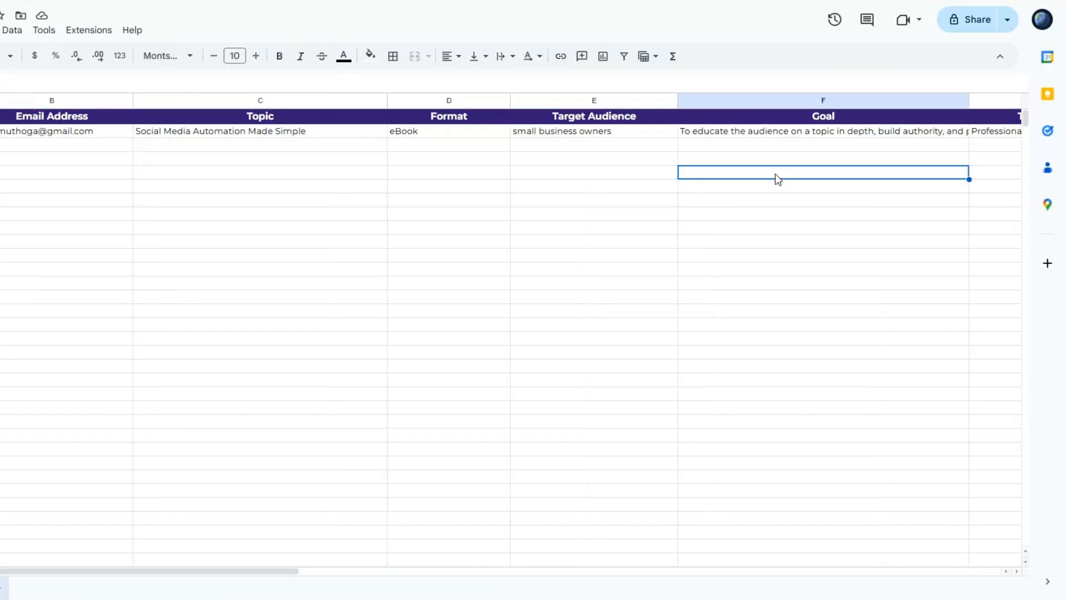
{"action": "left_click_drag", "start_coordinate": [134, 571], "coordinate": [418, 572]}
{"action": "left_click", "coordinate": [378, 176]}
{"action": "left_click", "coordinate": [520, 147]}
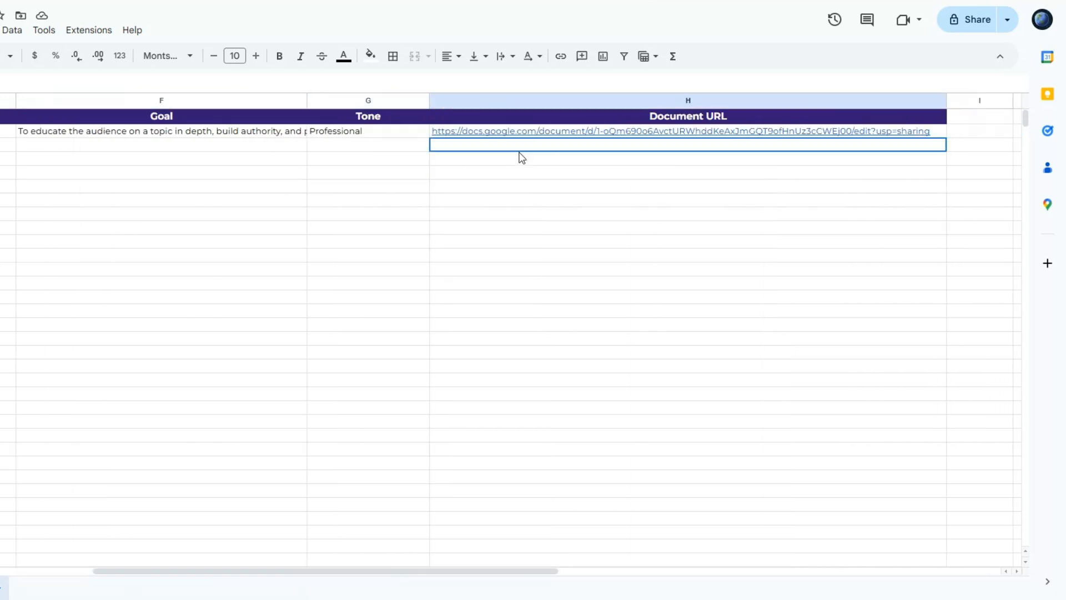
Open the generated eBook from its Document URL and review the text and formatting of its introduction and first chapter
{"action": "mouse_move", "coordinate": [595, 138]}
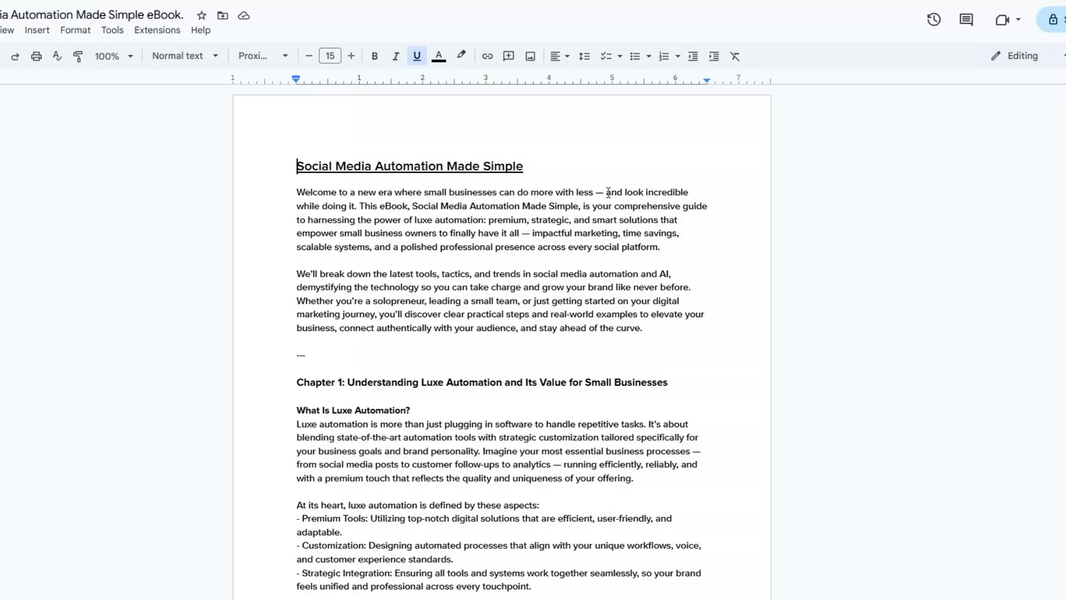
{"action": "scroll", "coordinate": [609, 192], "scroll_direction": "down", "scroll_amount": 20}
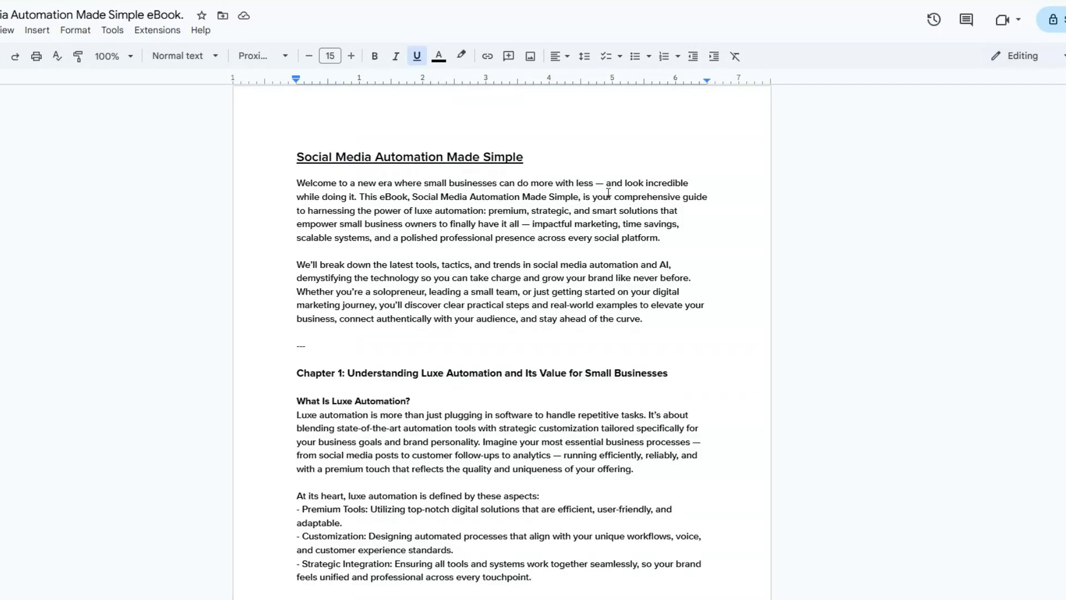
{"action": "scroll", "coordinate": [608, 192], "scroll_direction": "down", "scroll_amount": 20}
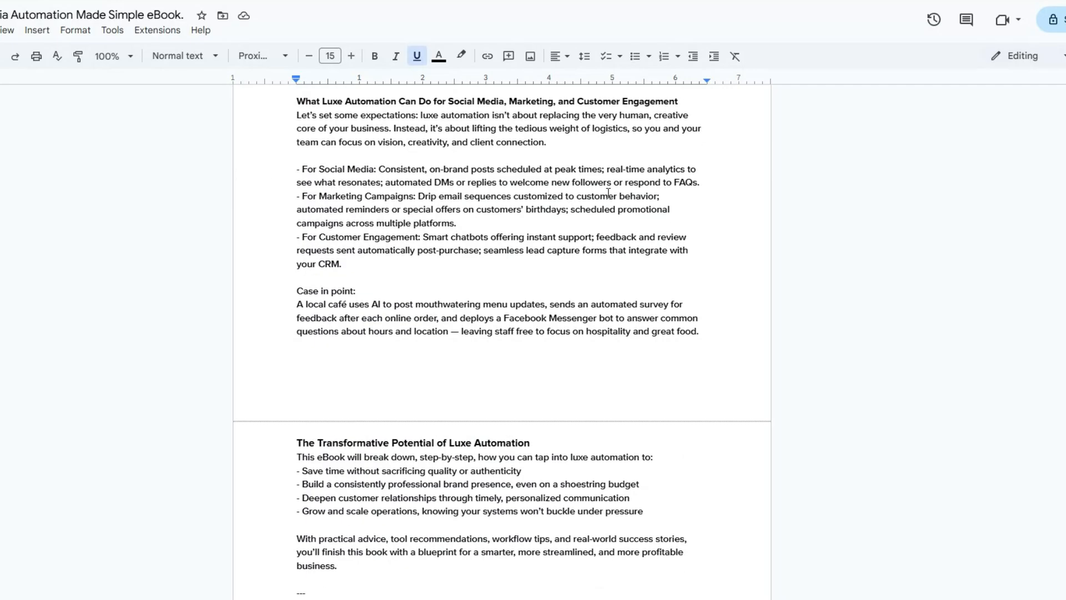
{"action": "scroll", "coordinate": [608, 193], "scroll_direction": "up", "scroll_amount": 20}
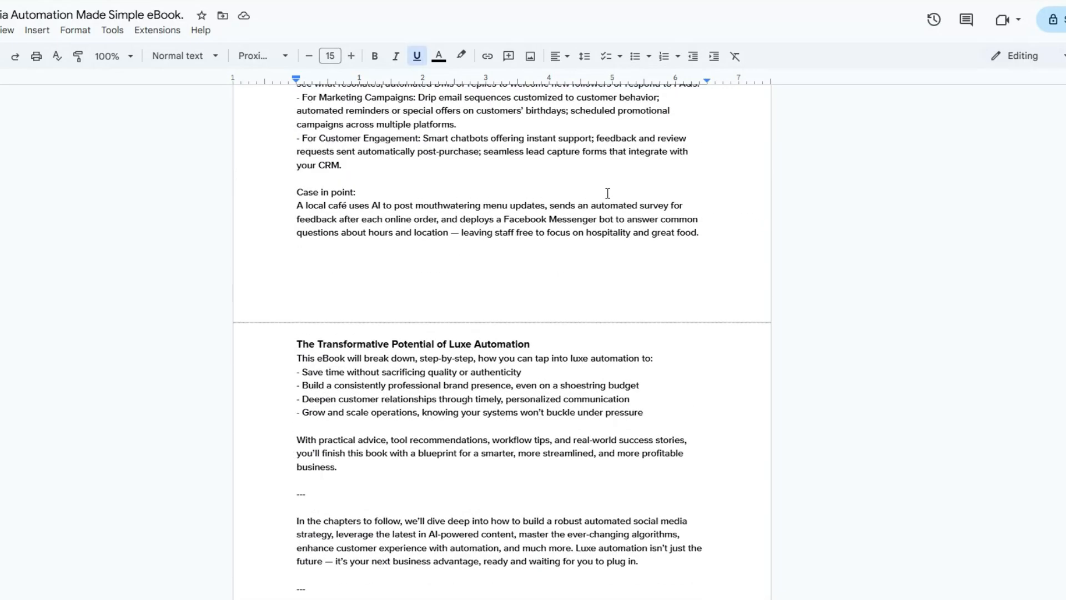
{"action": "scroll", "coordinate": [608, 193], "scroll_direction": "up", "scroll_amount": 15}
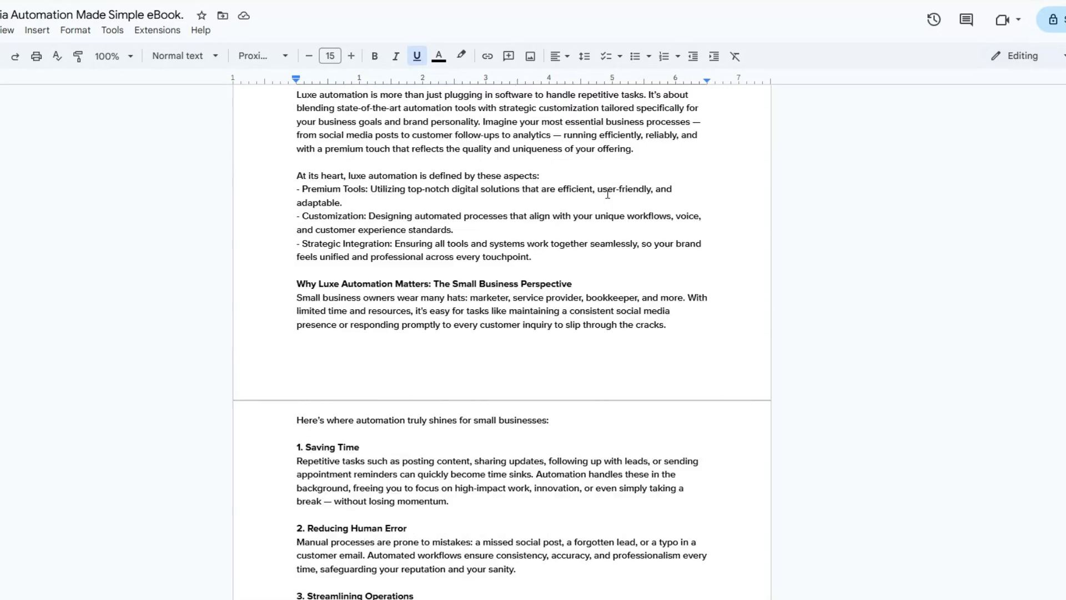
{"action": "left_click", "coordinate": [303, 376]}
{"action": "scroll", "coordinate": [303, 376], "scroll_direction": "down", "scroll_amount": 20}
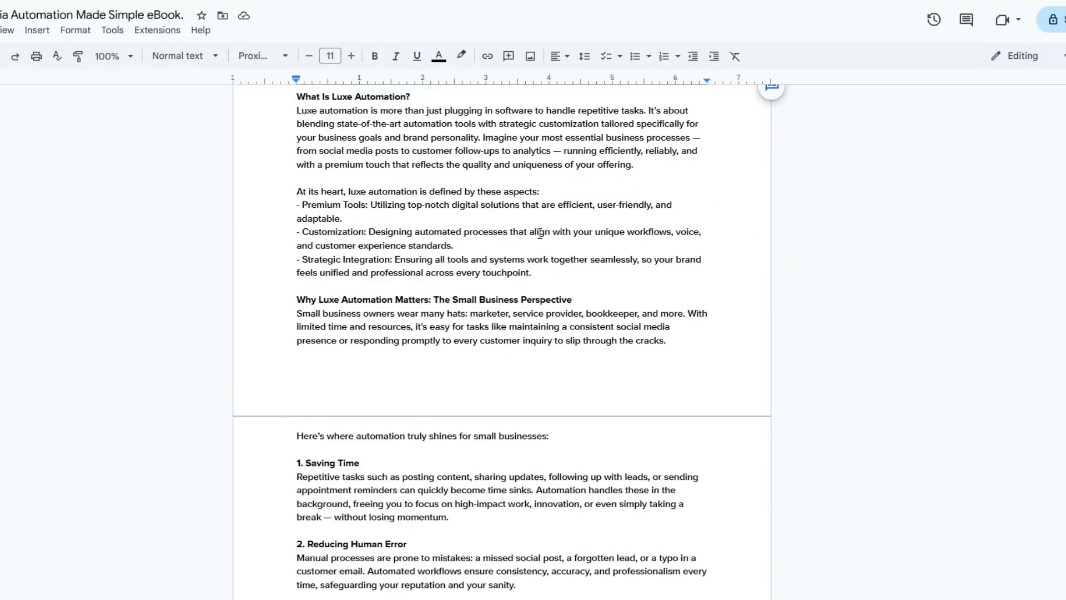
Review Chapter 1 of the generated eBook, from what luxe automation is to the role of AI and smart tools
{"action": "scroll", "coordinate": [540, 234], "scroll_direction": "down", "scroll_amount": 5}
{"action": "scroll", "coordinate": [539, 234], "scroll_direction": "up", "scroll_amount": 12}
{"action": "scroll", "coordinate": [540, 234], "scroll_direction": "up", "scroll_amount": 15}
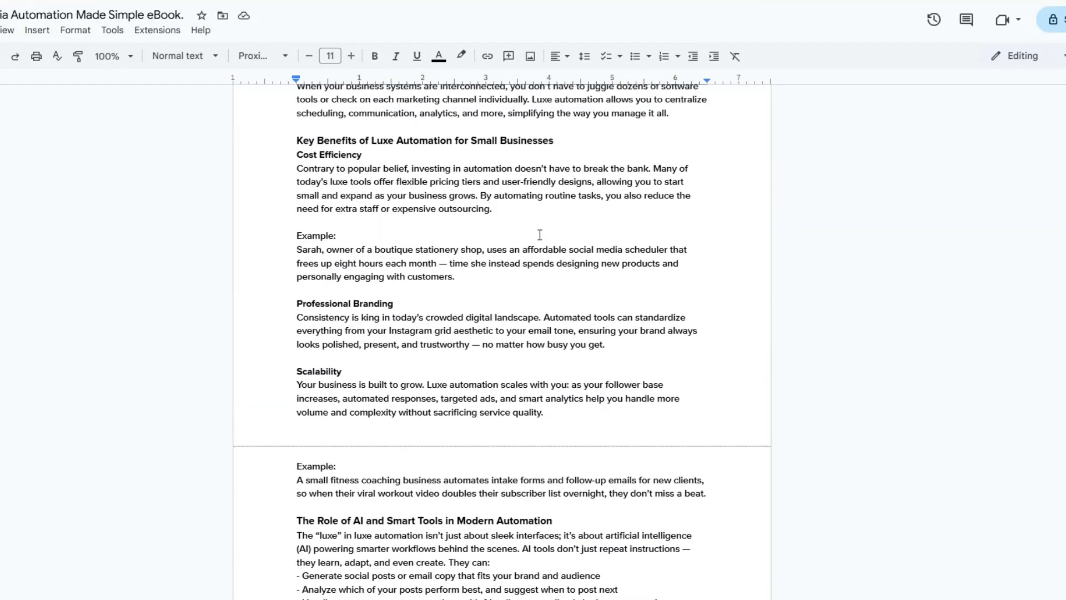
{"action": "scroll", "coordinate": [532, 254], "scroll_direction": "down", "scroll_amount": 14}
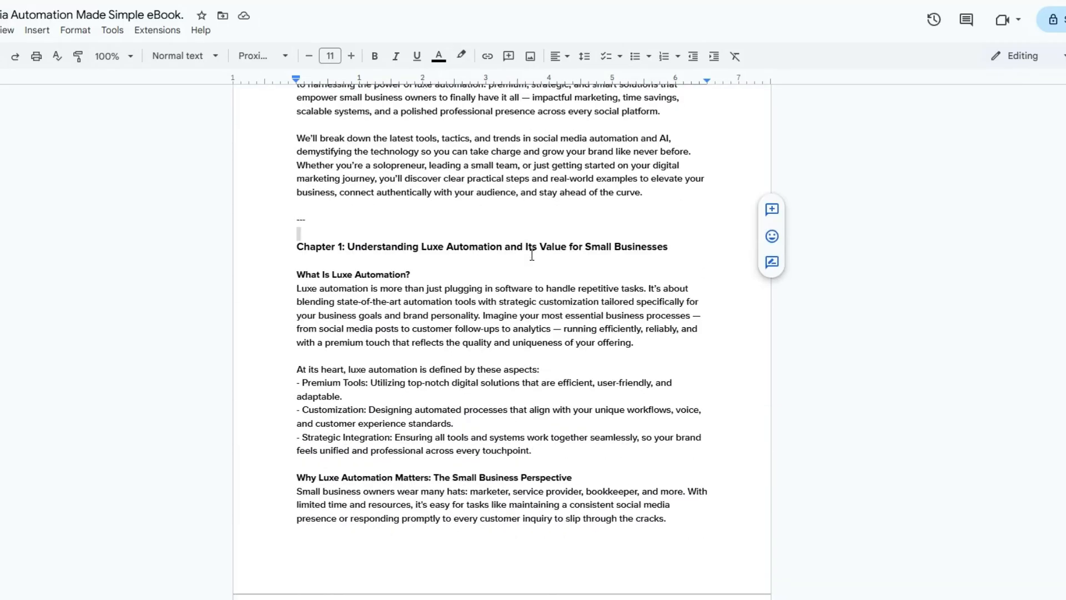
{"action": "left_click_drag", "start_coordinate": [420, 213], "coordinate": [517, 203]}
{"action": "scroll", "coordinate": [510, 209], "scroll_direction": "down", "scroll_amount": 10}
{"action": "scroll", "coordinate": [510, 208], "scroll_direction": "up", "scroll_amount": 3}
{"action": "left_click_drag", "start_coordinate": [324, 122], "coordinate": [514, 122]}
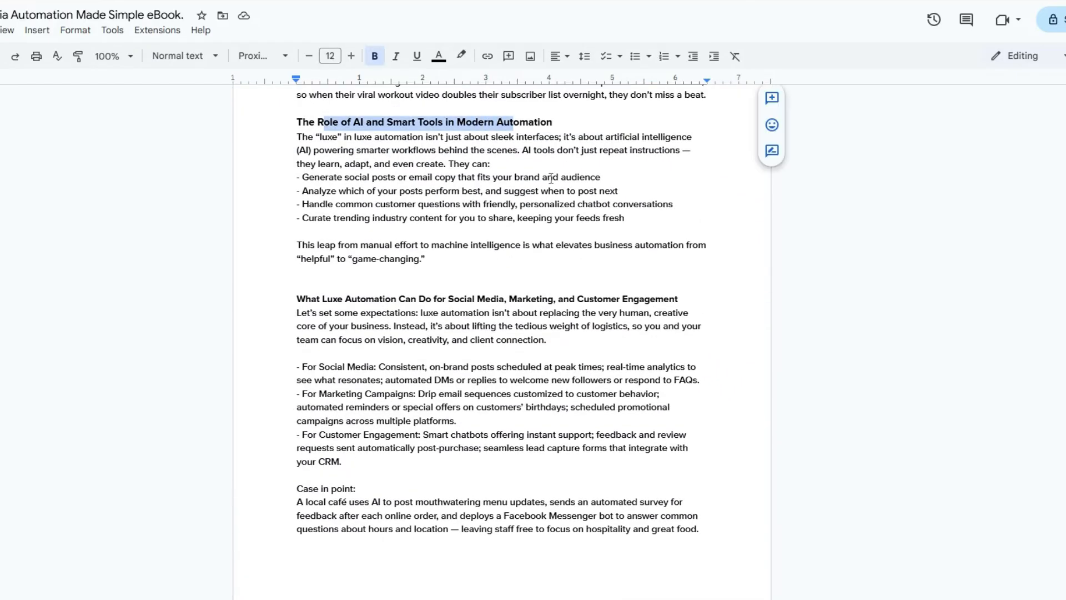
Review the eBook's closing section on the transformative potential of luxe automation and its lead-in to Chapter 2
{"action": "scroll", "coordinate": [551, 178], "scroll_direction": "down", "scroll_amount": 9}
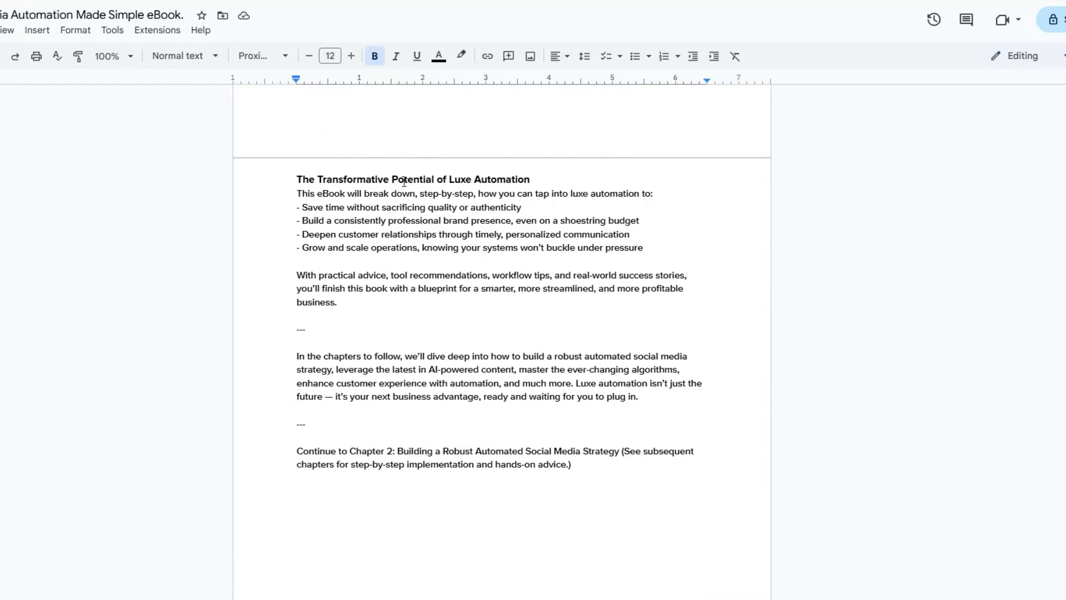
{"action": "left_click_drag", "start_coordinate": [397, 179], "coordinate": [497, 179]}
{"action": "scroll", "coordinate": [596, 212], "scroll_direction": "down", "scroll_amount": 5}
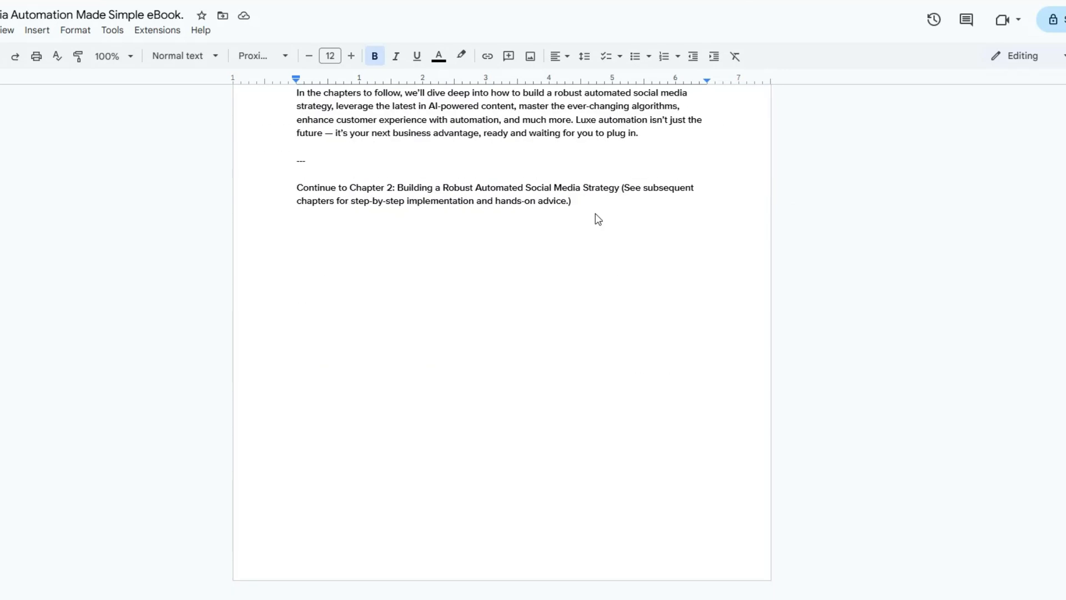
{"action": "left_click_drag", "start_coordinate": [298, 189], "coordinate": [618, 189]}
{"action": "scroll", "coordinate": [604, 221], "scroll_direction": "up", "scroll_amount": 13}
{"action": "scroll", "coordinate": [604, 221], "scroll_direction": "up", "scroll_amount": 20}
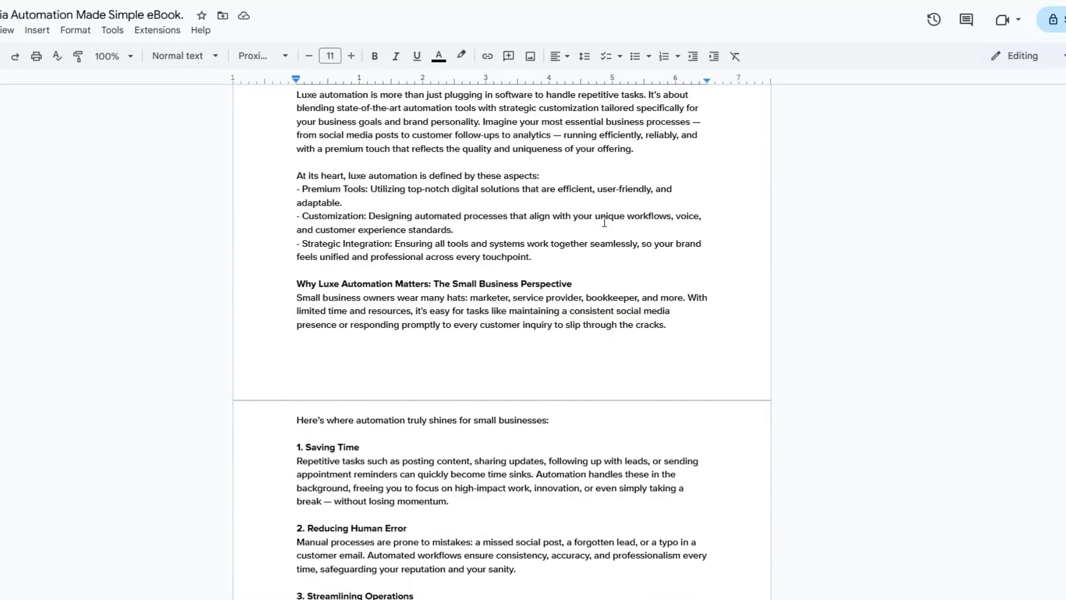
{"action": "scroll", "coordinate": [604, 221], "scroll_direction": "up", "scroll_amount": 6}
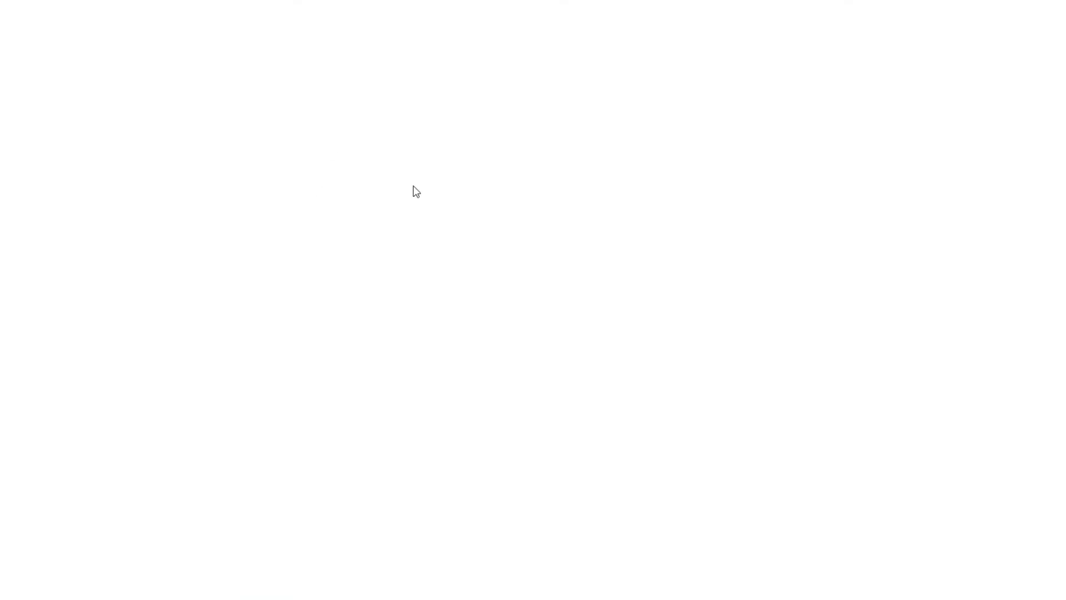
{"action": "left_click", "coordinate": [413, 185]}
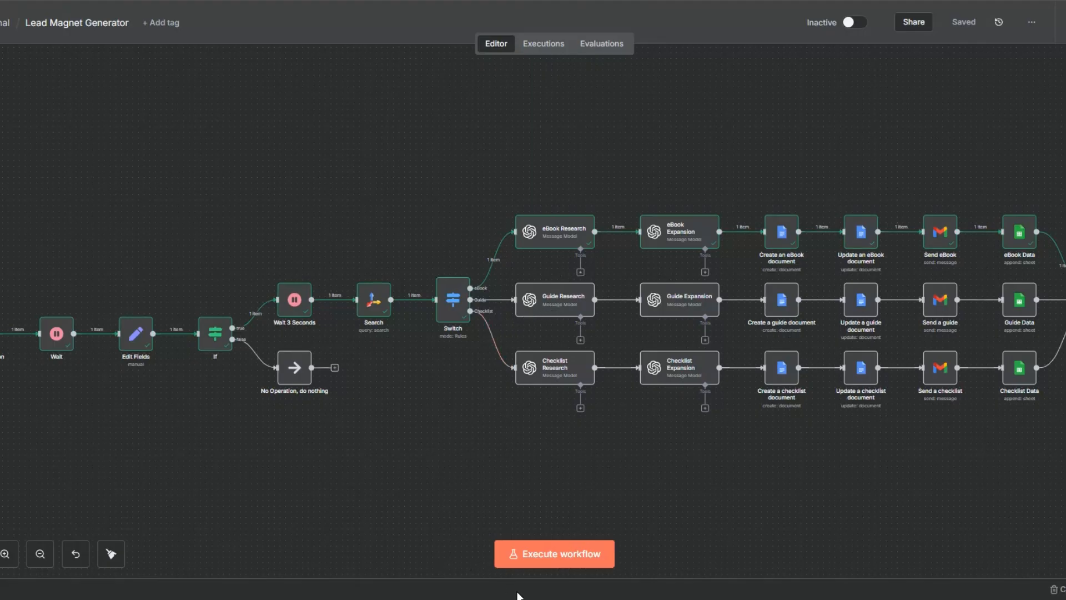
Execute the workflow and enter Luxe Automation, the email address, topic The Ultimate Guide to Client Onboarding and format Guide in the form
{"action": "left_click", "coordinate": [546, 554]}
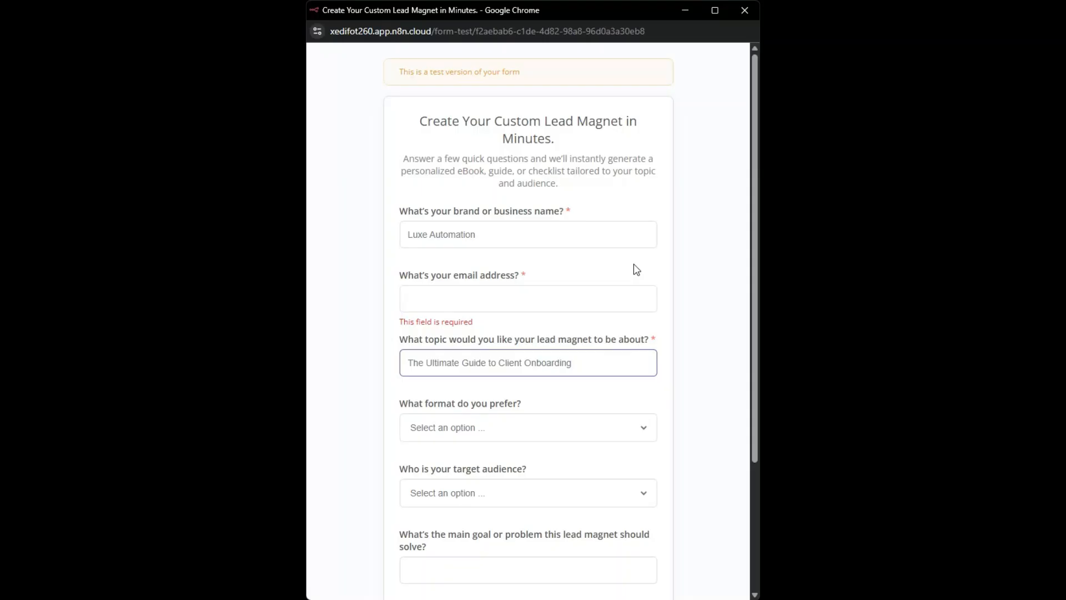
{"action": "left_click", "coordinate": [444, 236]}
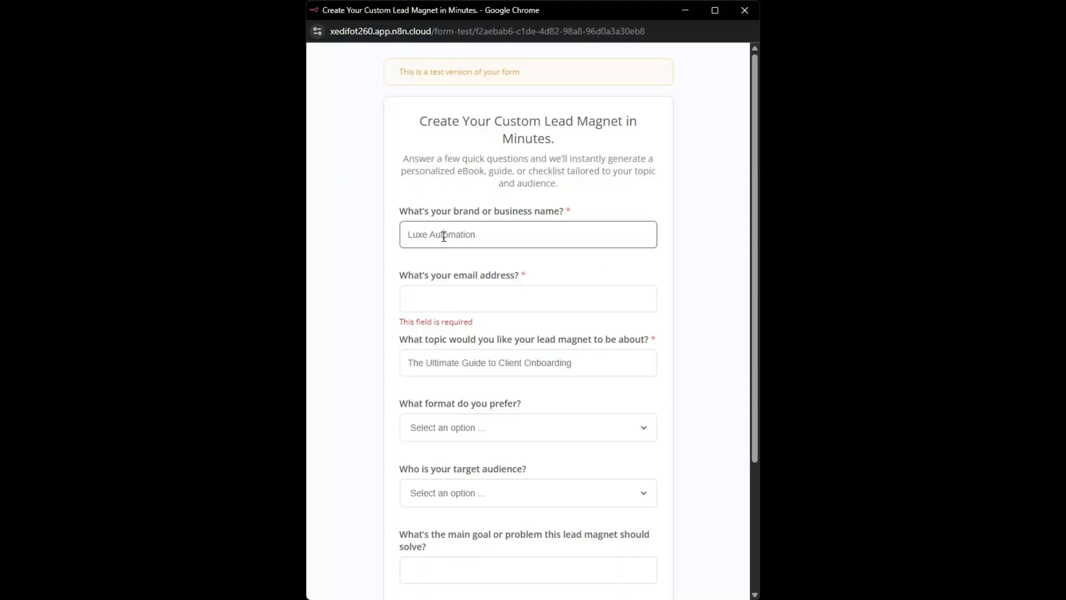
{"action": "left_click", "coordinate": [474, 289]}
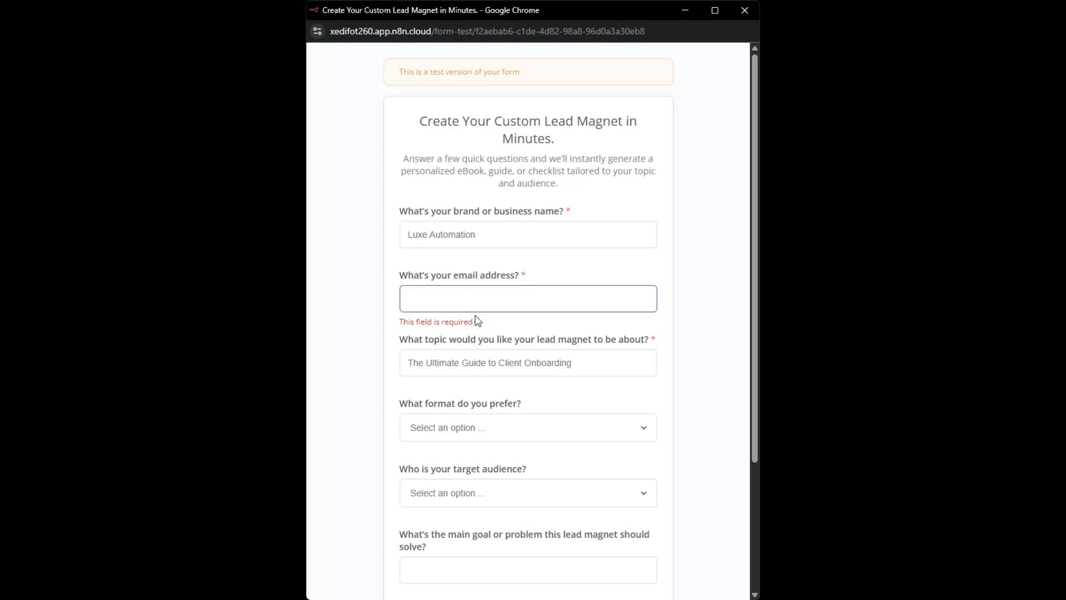
{"action": "left_click", "coordinate": [595, 366]}
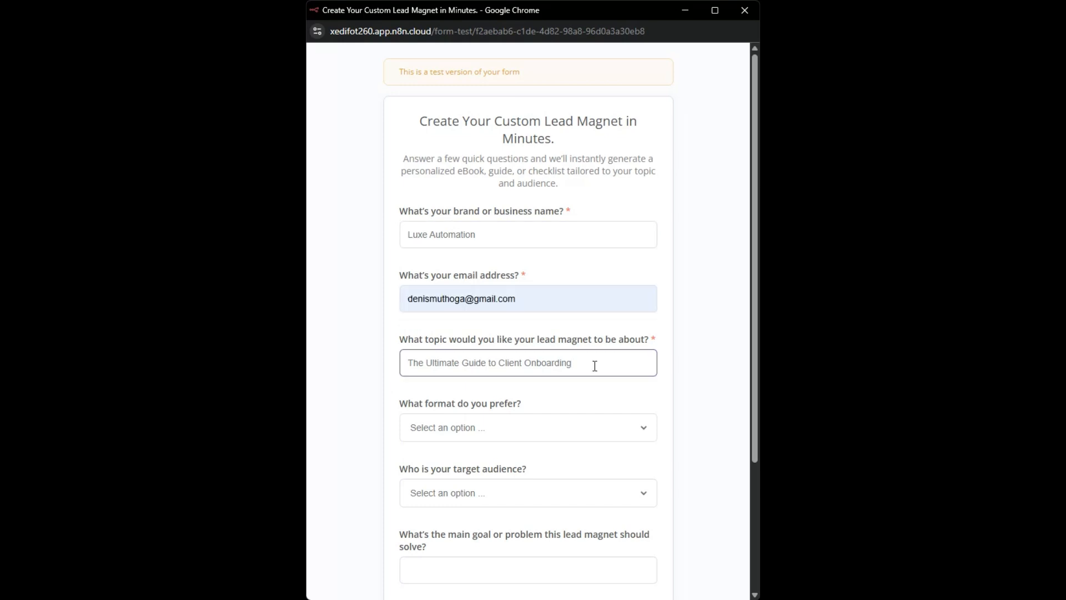
{"action": "scroll", "coordinate": [594, 366], "scroll_direction": "down", "scroll_amount": 3}
{"action": "left_click", "coordinate": [480, 268]}
{"action": "left_click", "coordinate": [473, 304]}
Set the audience to small business owners and the goal to "To provide a step-by-step, actionable resource that helps the audience implement a process or strategy quickly"
{"action": "left_click", "coordinate": [477, 325]}
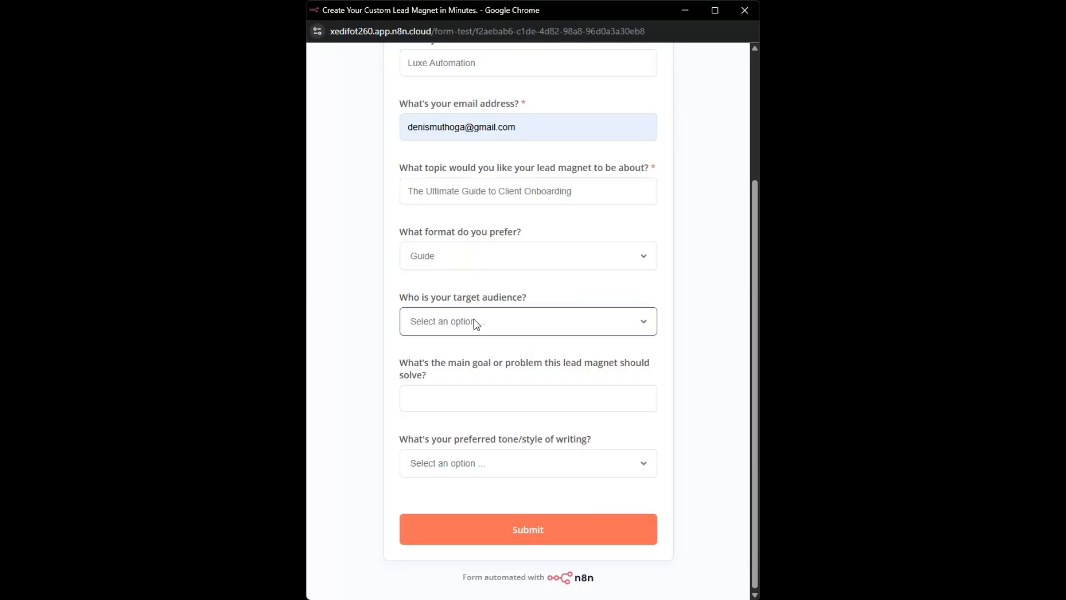
{"action": "left_click", "coordinate": [466, 366]}
{"action": "left_click", "coordinate": [476, 402]}
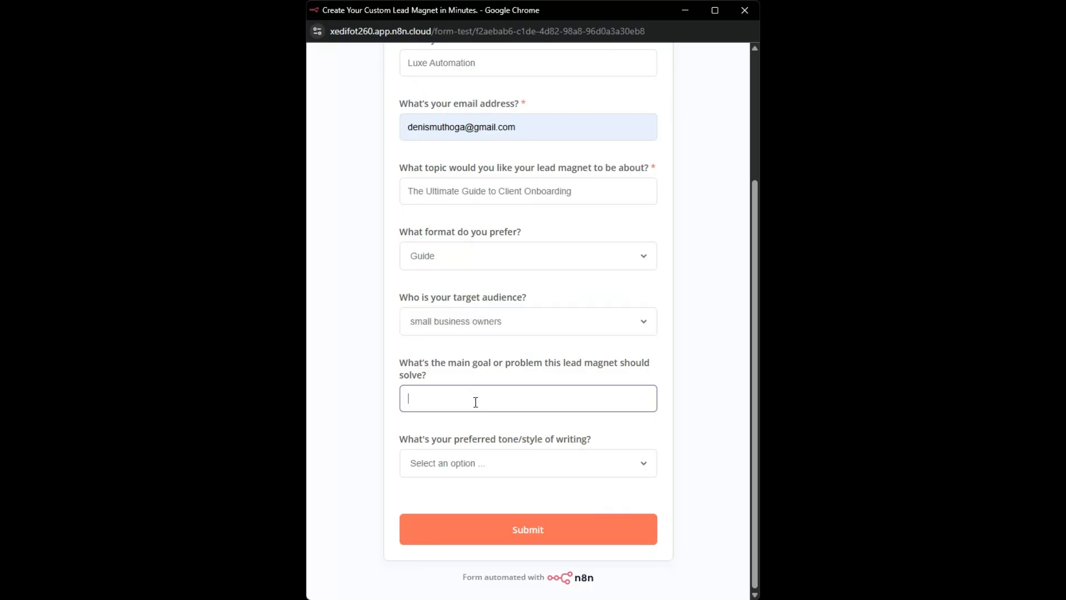
{"action": "key", "text": "ctrl+v"}
{"action": "left_click", "coordinate": [414, 420]}
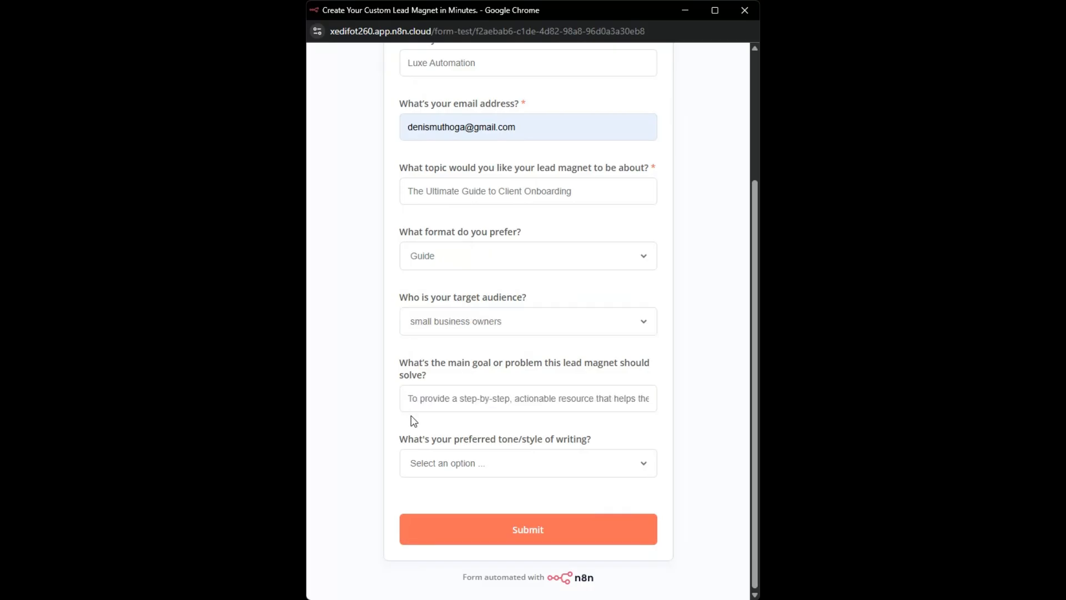
{"action": "left_click", "coordinate": [579, 396]}
{"action": "key", "text": "Right"}
{"action": "key", "text": "Right"}
{"action": "key", "text": "Right"}
{"action": "key", "text": "Right"}
{"action": "key", "text": "Right"}
{"action": "key", "text": "Right"}
{"action": "key", "text": "Right"}
{"action": "key", "text": "Right"}
{"action": "key", "text": "Right"}
{"action": "key", "text": "Right"}
{"action": "key", "text": "Right"}
{"action": "key", "text": "Right"}
{"action": "key", "text": "Right"}
{"action": "key", "text": "Right"}
{"action": "key", "text": "Right"}
{"action": "key", "text": "Right"}
{"action": "key", "text": "Right"}
{"action": "key", "text": "Right"}
{"action": "key", "text": "Right"}
{"action": "key", "text": "Right"}
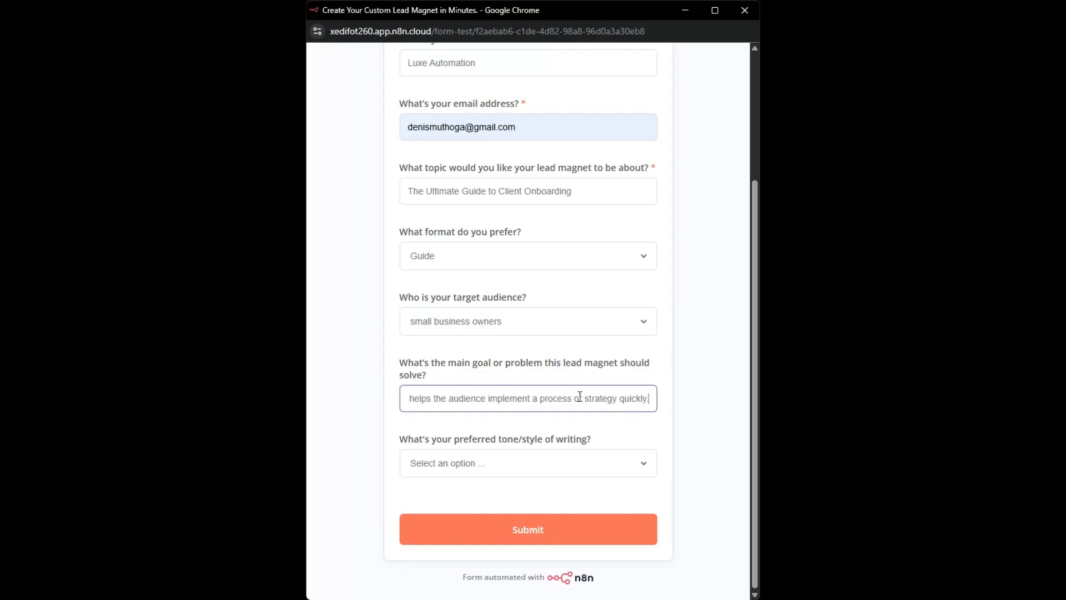
Choose Professional as the writing tone for the guide request, submit the form and close its window
{"action": "left_click", "coordinate": [514, 464]}
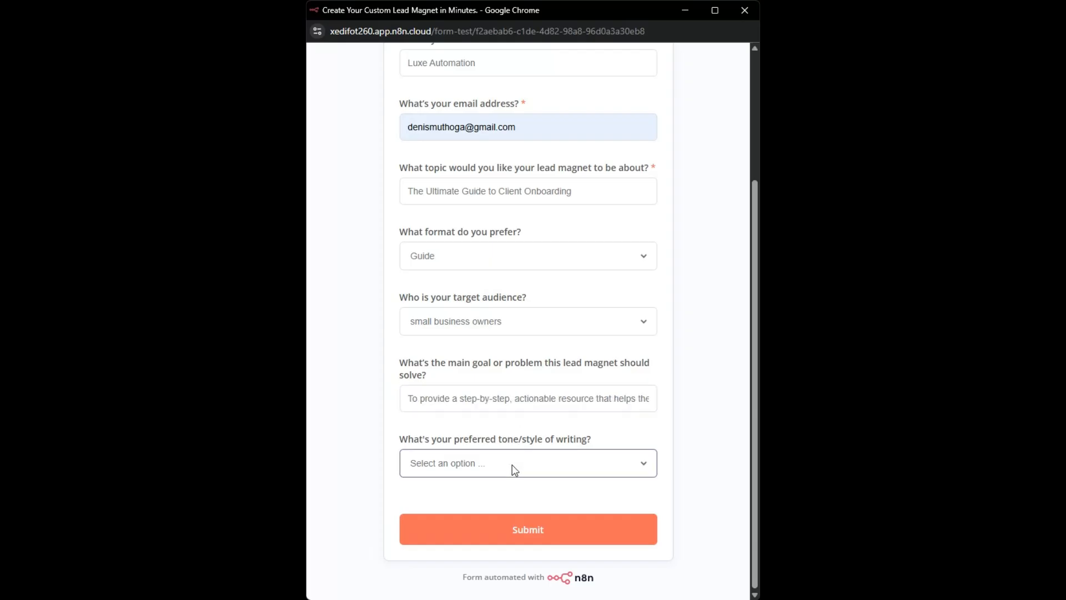
{"action": "left_click", "coordinate": [502, 503]}
{"action": "left_click", "coordinate": [516, 529]}
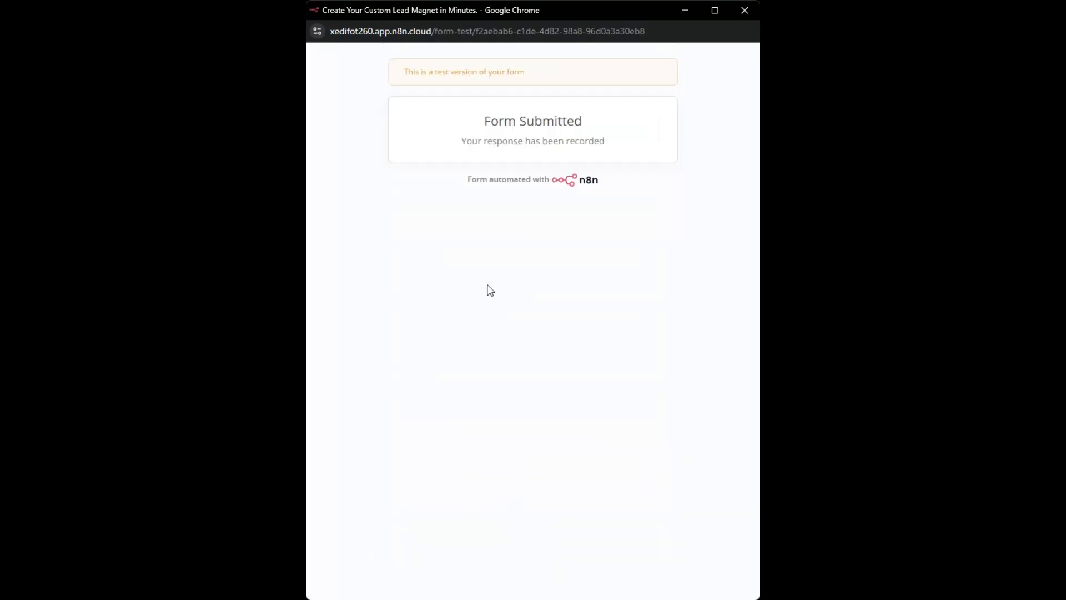
{"action": "left_click", "coordinate": [745, 11]}
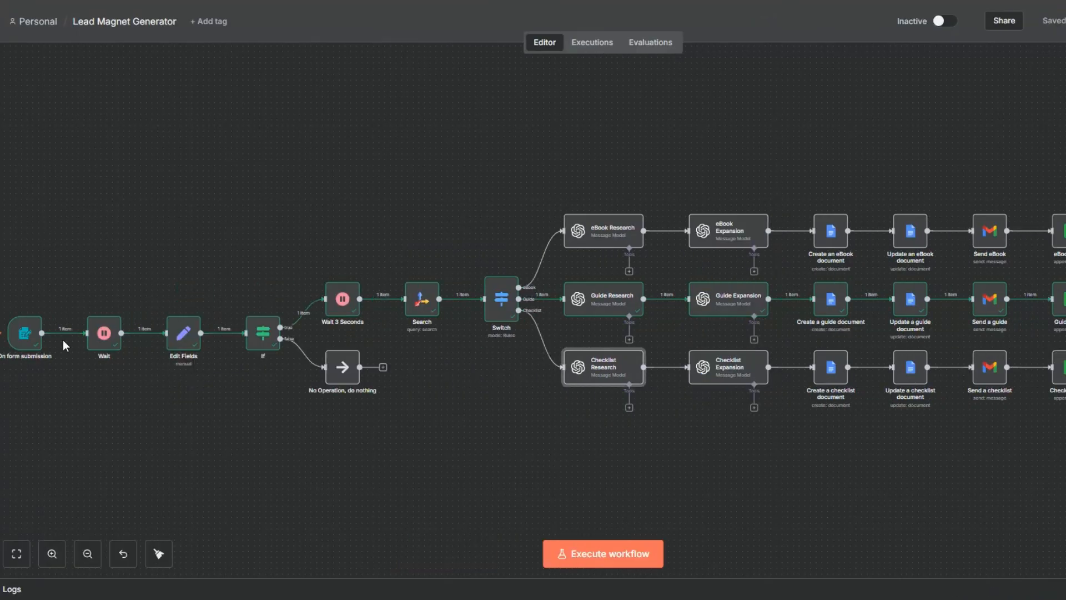
Open the On form submission trigger and review the submitted guide request in its output
{"action": "right_click", "coordinate": [40, 316]}
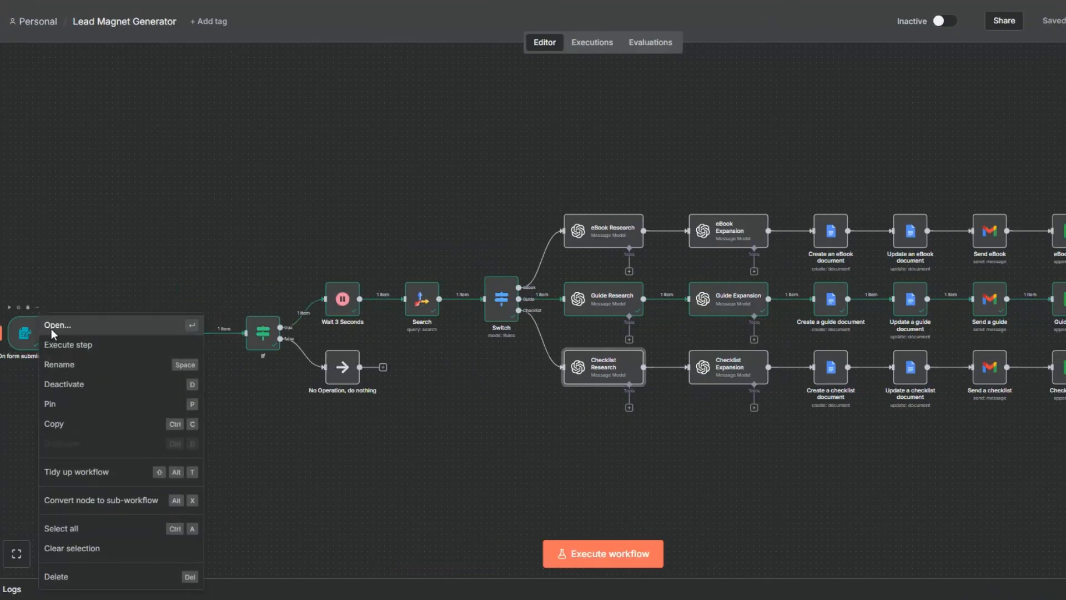
{"action": "left_click", "coordinate": [53, 326]}
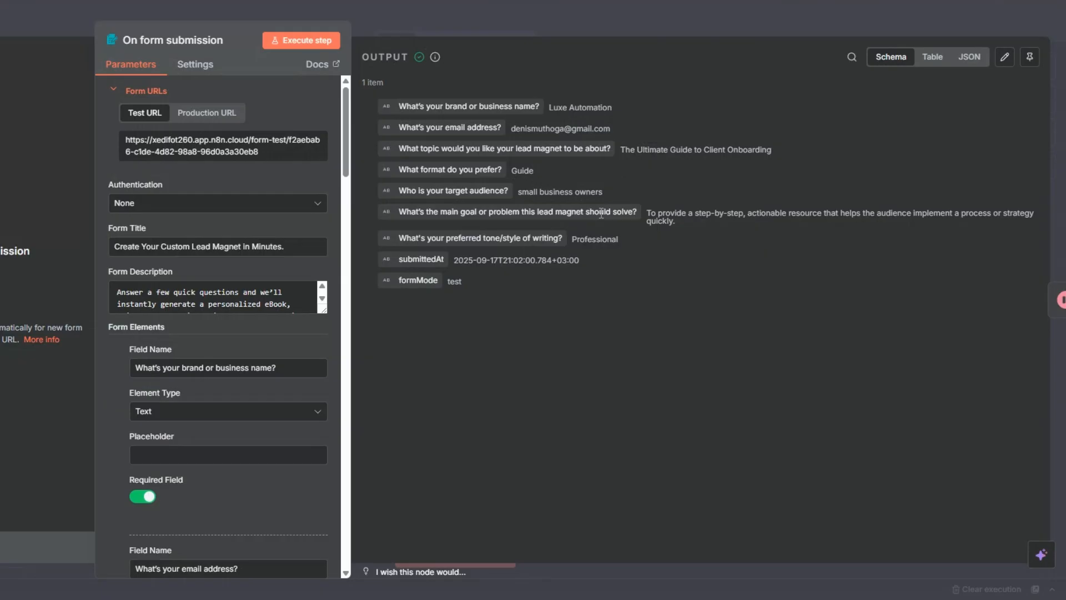
{"action": "left_click", "coordinate": [63, 410]}
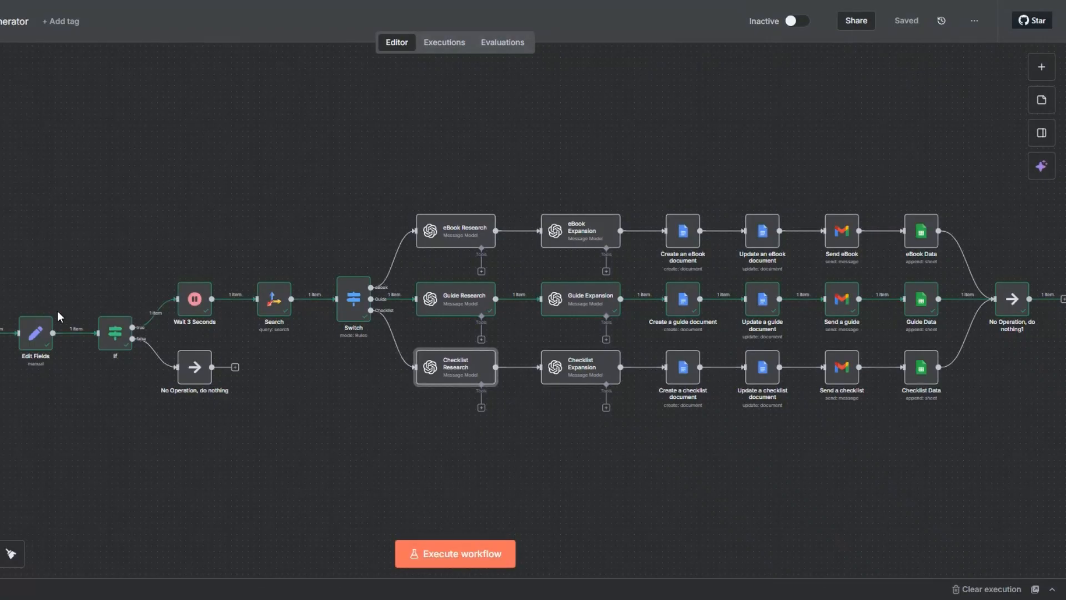
Check the executed path node by node, from Edit Fields through the Guide branch to Guide Data
{"action": "mouse_move", "coordinate": [44, 345]}
{"action": "mouse_move", "coordinate": [192, 305]}
{"action": "mouse_move", "coordinate": [276, 310]}
{"action": "mouse_move", "coordinate": [458, 315]}
{"action": "mouse_move", "coordinate": [605, 298]}
{"action": "mouse_move", "coordinate": [684, 301]}
{"action": "mouse_move", "coordinate": [777, 303]}
{"action": "mouse_move", "coordinate": [837, 312]}
{"action": "mouse_move", "coordinate": [921, 306]}
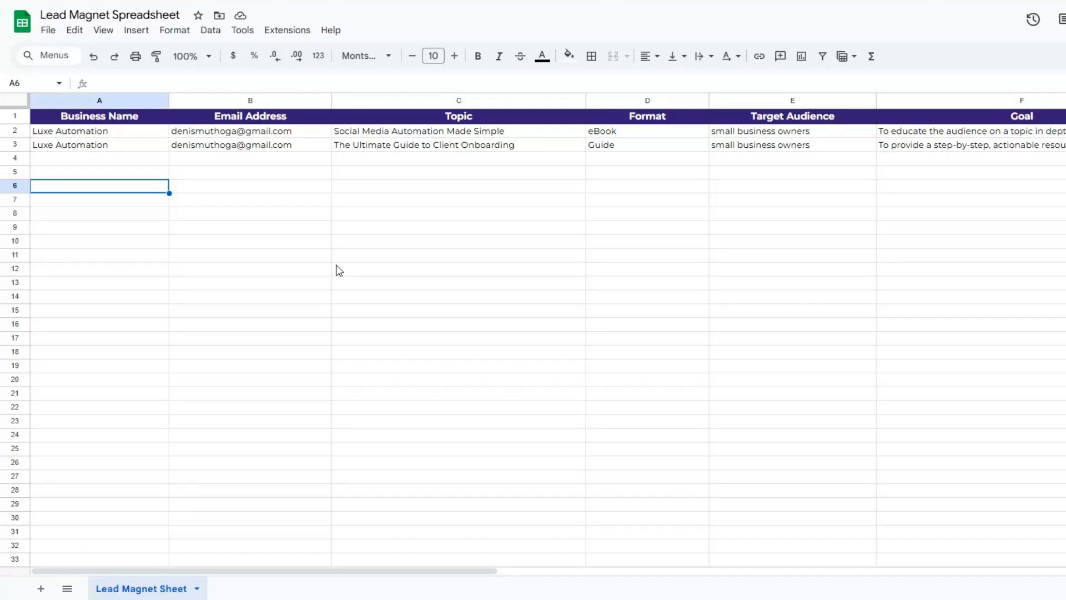
Check the new Guide row in the Lead Magnet Spreadsheet across its columns, from Business Name to Tone
{"action": "left_click", "coordinate": [100, 161]}
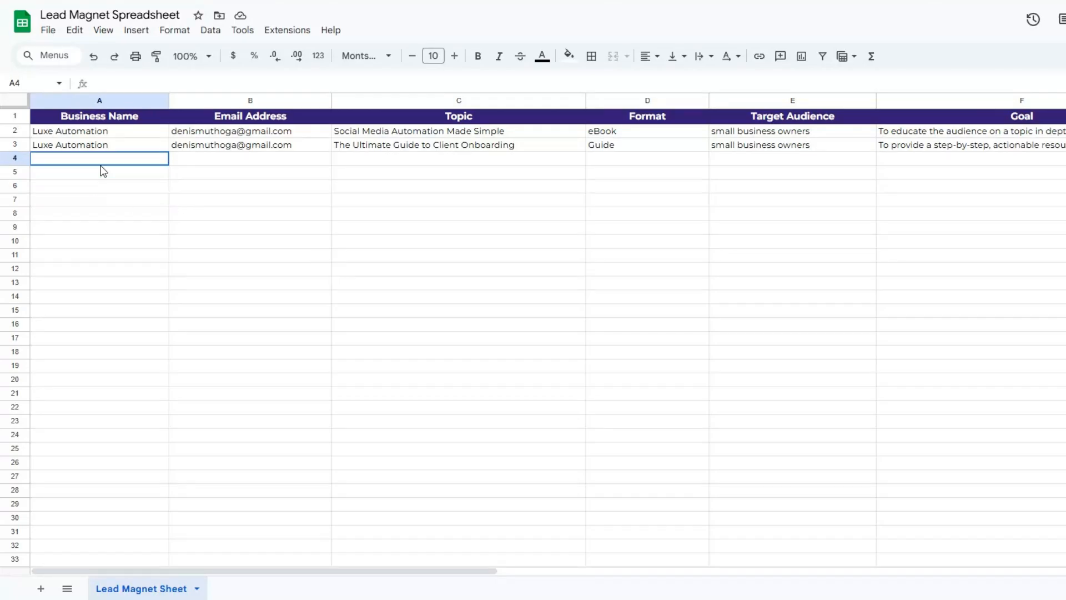
{"action": "left_click", "coordinate": [100, 186]}
{"action": "left_click", "coordinate": [267, 176]}
{"action": "left_click", "coordinate": [442, 188]}
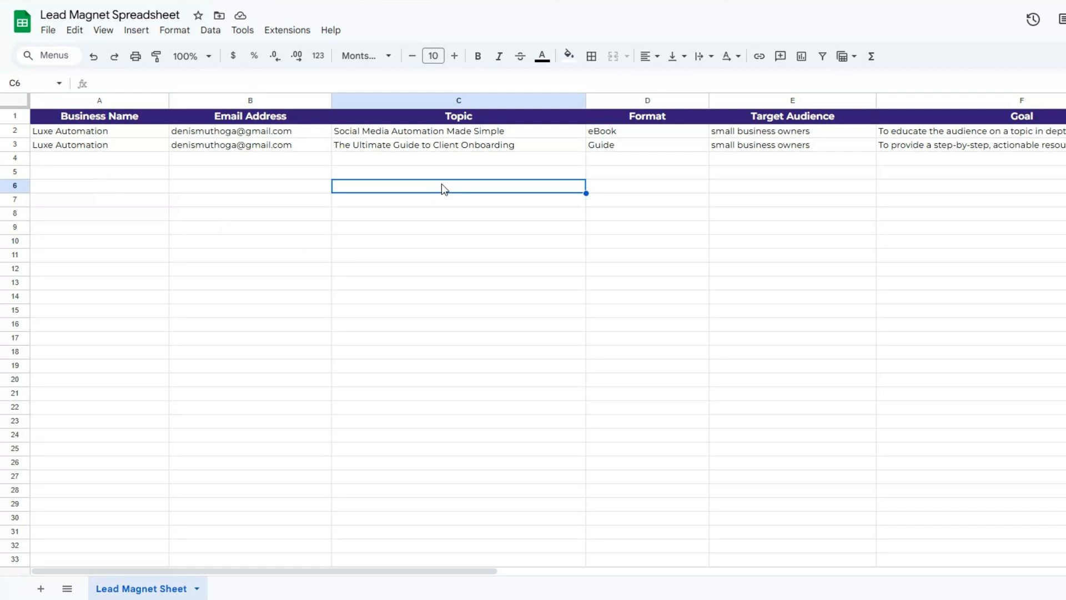
{"action": "left_click", "coordinate": [431, 148]}
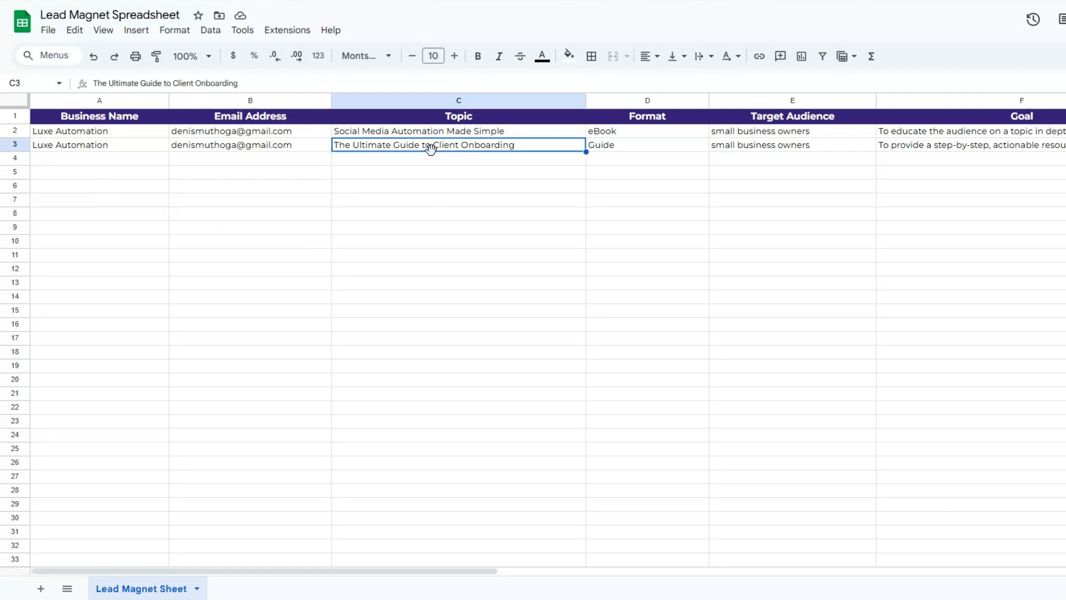
{"action": "left_click", "coordinate": [610, 148]}
{"action": "left_click", "coordinate": [765, 160]}
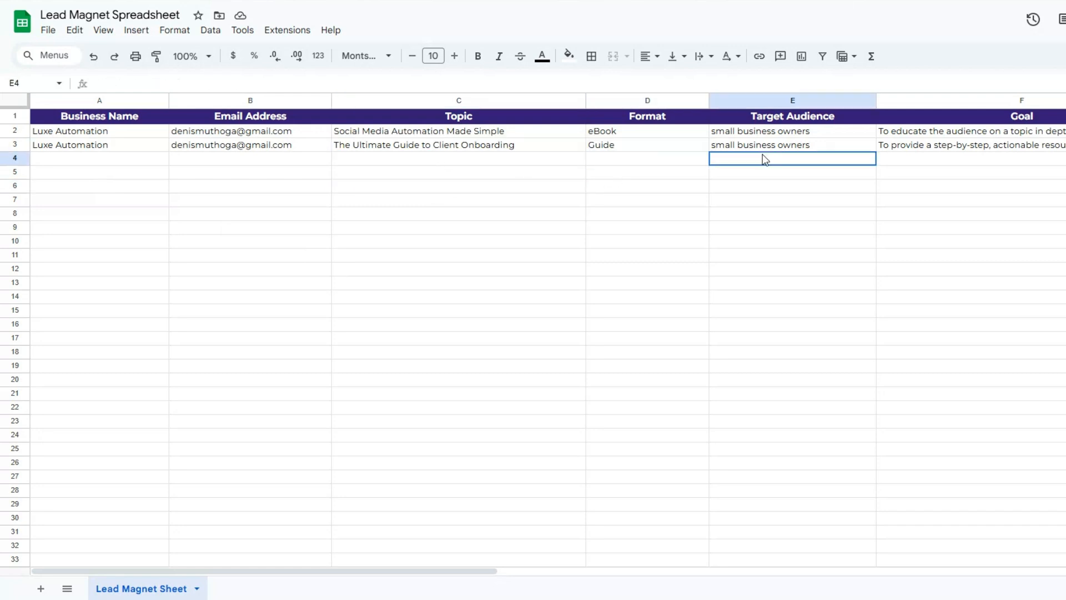
{"action": "left_click", "coordinate": [939, 177]}
{"action": "left_click_drag", "start_coordinate": [413, 582], "coordinate": [750, 570]}
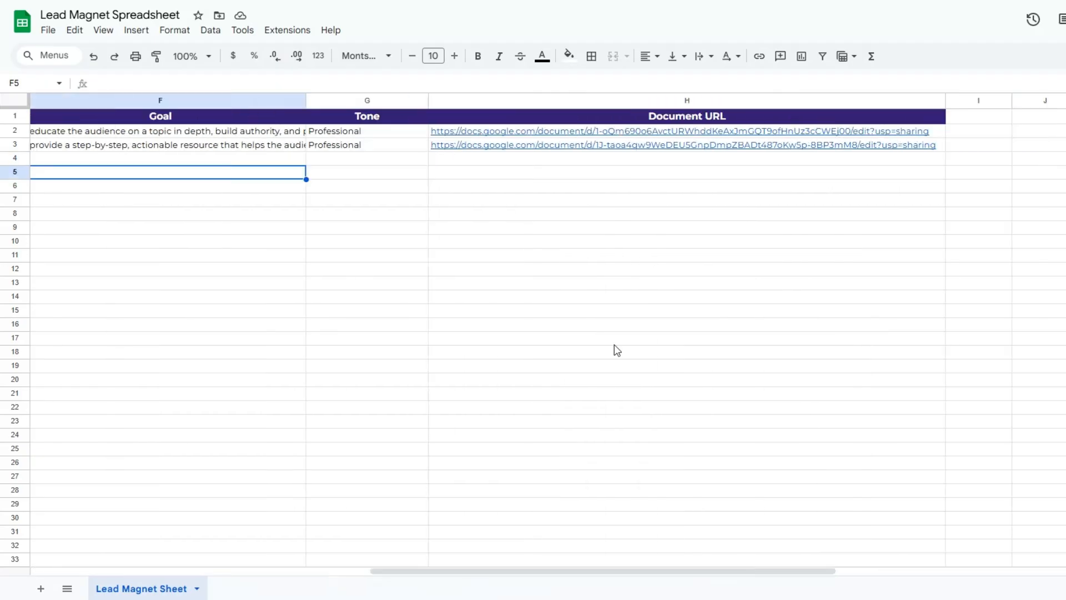
{"action": "left_click", "coordinate": [383, 186]}
Open the generated guide from its Document URL and review the title, introduction and opening sections
{"action": "left_click", "coordinate": [547, 146]}
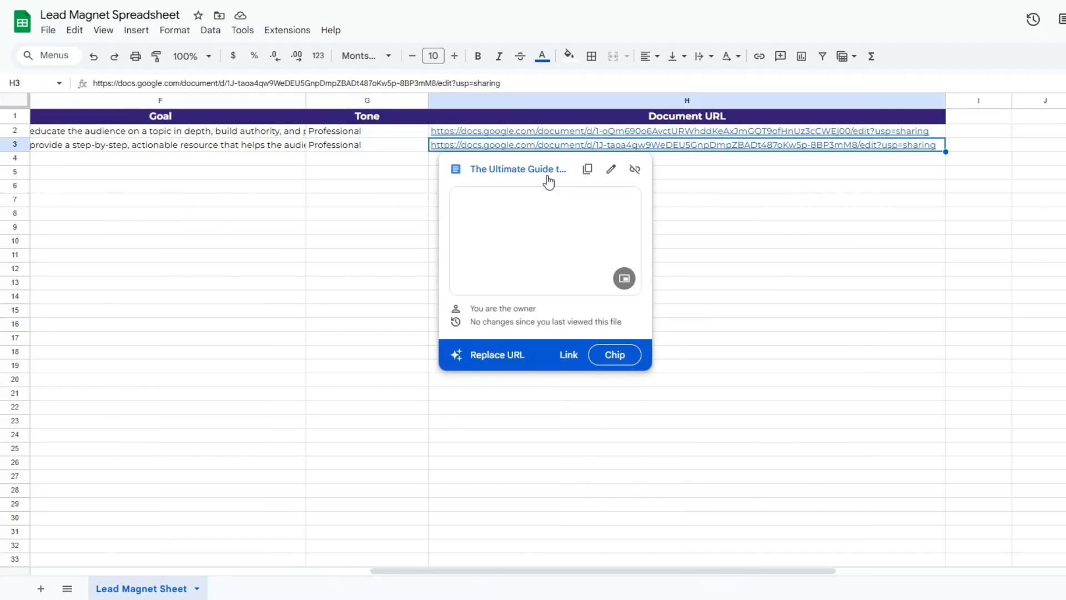
{"action": "left_click", "coordinate": [543, 177]}
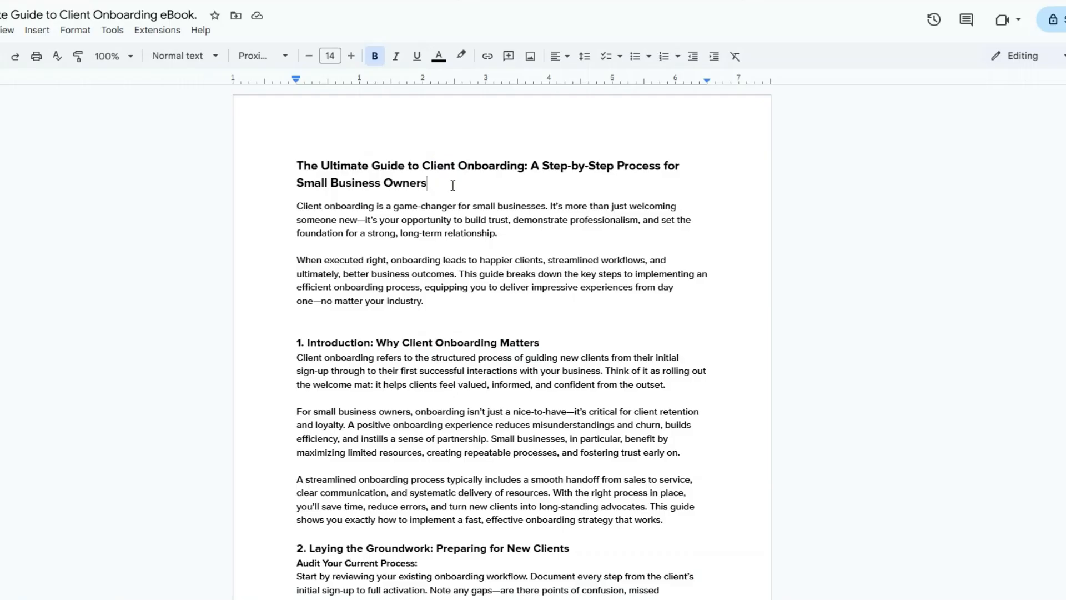
{"action": "left_click_drag", "start_coordinate": [298, 166], "coordinate": [525, 168]}
{"action": "left_click", "coordinate": [491, 202]}
{"action": "scroll", "coordinate": [478, 220], "scroll_direction": "down", "scroll_amount": 2}
{"action": "scroll", "coordinate": [403, 209], "scroll_direction": "down", "scroll_amount": 4}
{"action": "left_click_drag", "start_coordinate": [296, 218], "coordinate": [529, 315]}
Review the rest of the guide, including the First Impressions section and the closing paragraph
{"action": "scroll", "coordinate": [485, 244], "scroll_direction": "down", "scroll_amount": 3}
{"action": "scroll", "coordinate": [486, 243], "scroll_direction": "down", "scroll_amount": 12}
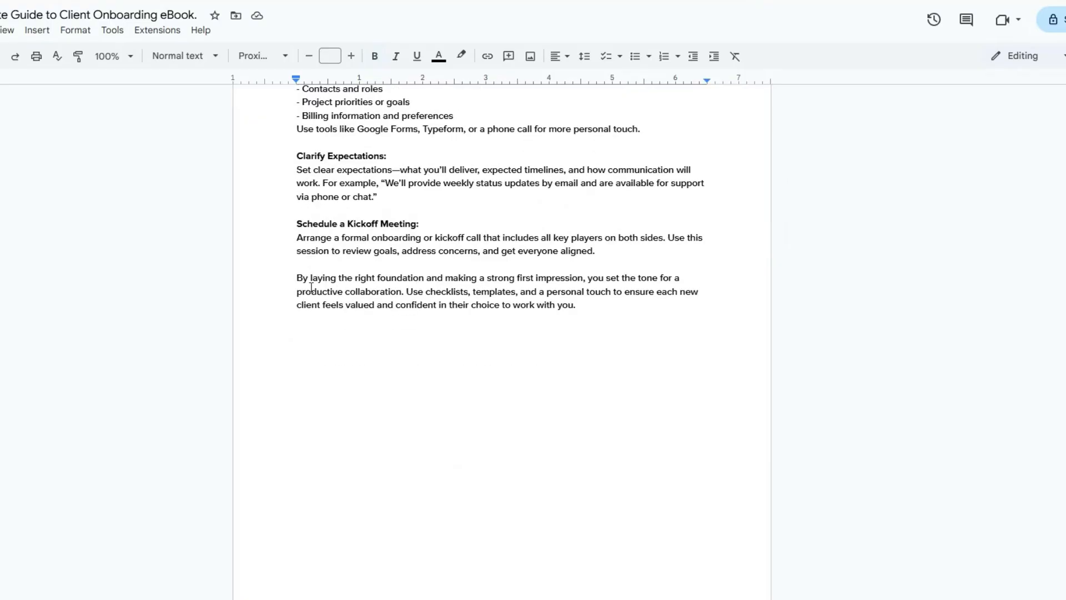
{"action": "left_click_drag", "start_coordinate": [297, 277], "coordinate": [466, 304]}
{"action": "left_click", "coordinate": [469, 309]}
{"action": "scroll", "coordinate": [469, 312], "scroll_direction": "up", "scroll_amount": 15}
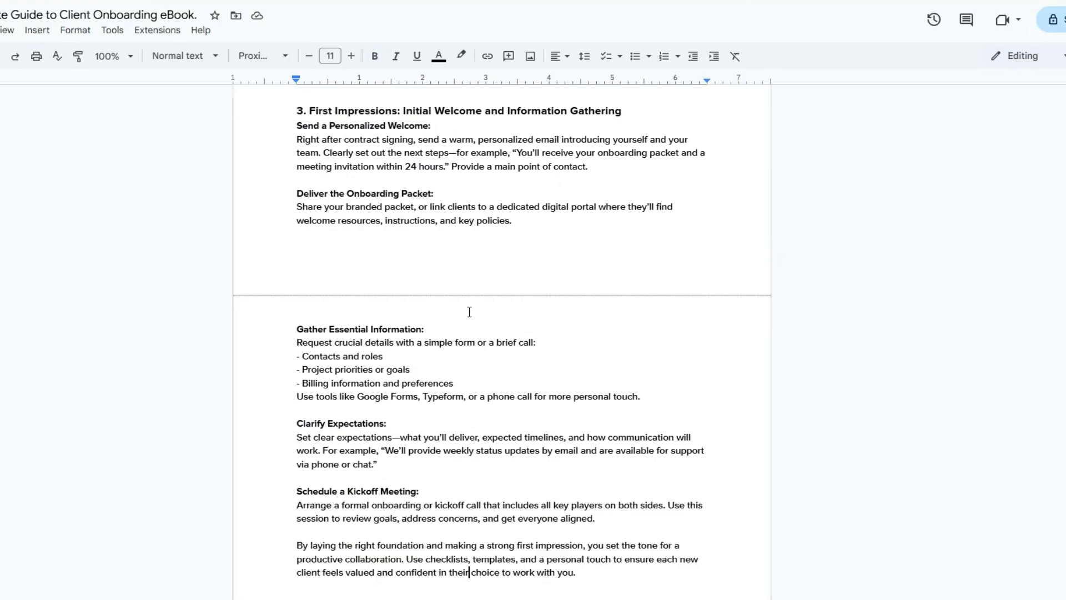
{"action": "scroll", "coordinate": [469, 312], "scroll_direction": "up", "scroll_amount": 6}
{"action": "scroll", "coordinate": [469, 300], "scroll_direction": "down", "scroll_amount": 20}
{"action": "scroll", "coordinate": [322, 146], "scroll_direction": "up", "scroll_amount": 20}
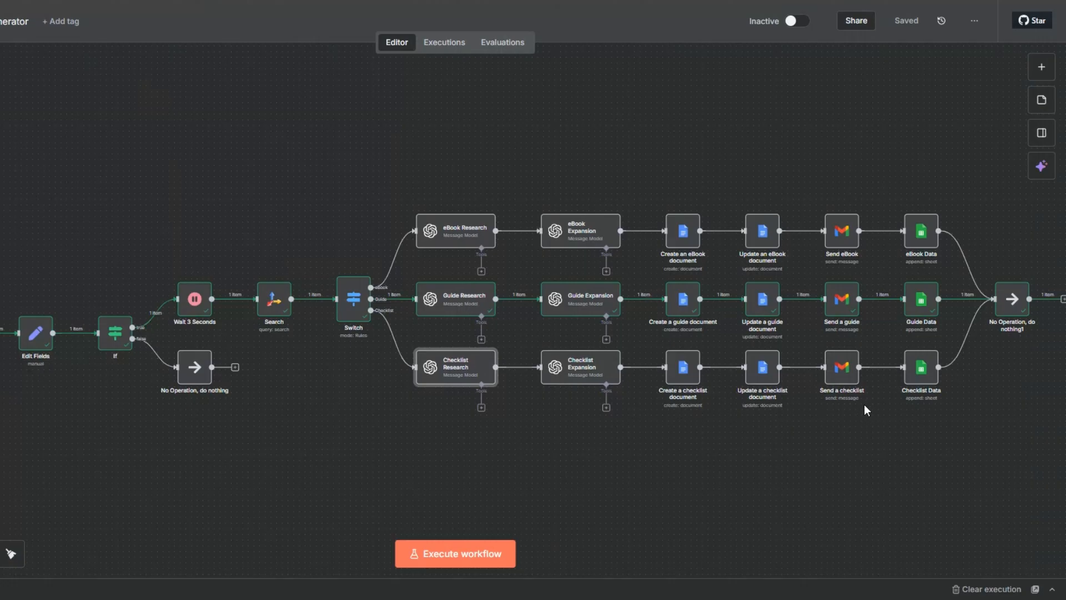
Return to the n8n workflow and open the Guide Research node to examine its parameters and output
{"action": "left_click", "coordinate": [681, 305]}
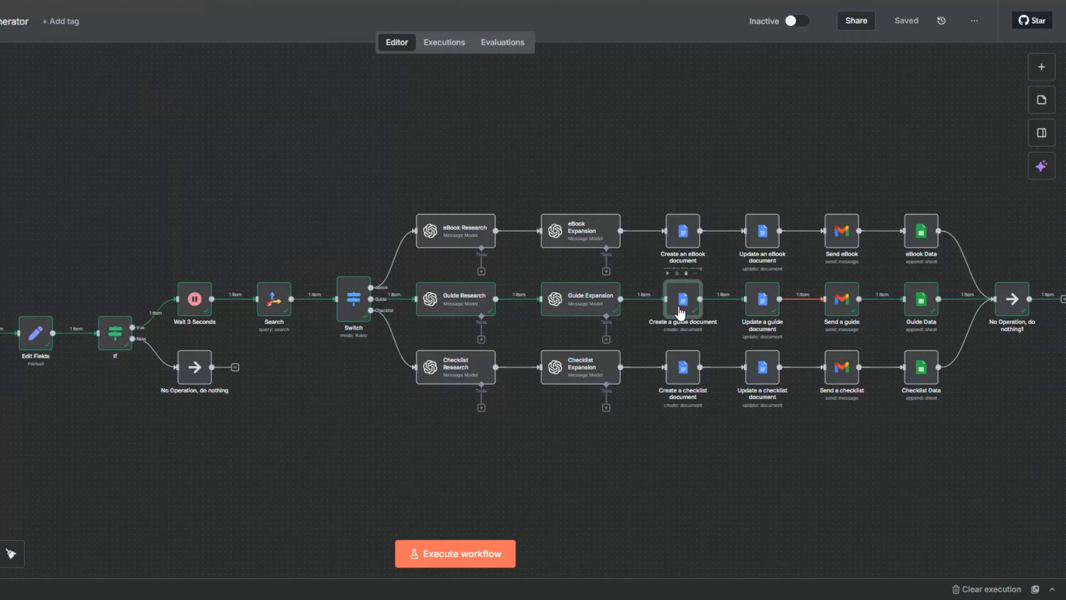
{"action": "right_click", "coordinate": [448, 312]}
{"action": "left_click", "coordinate": [458, 331]}
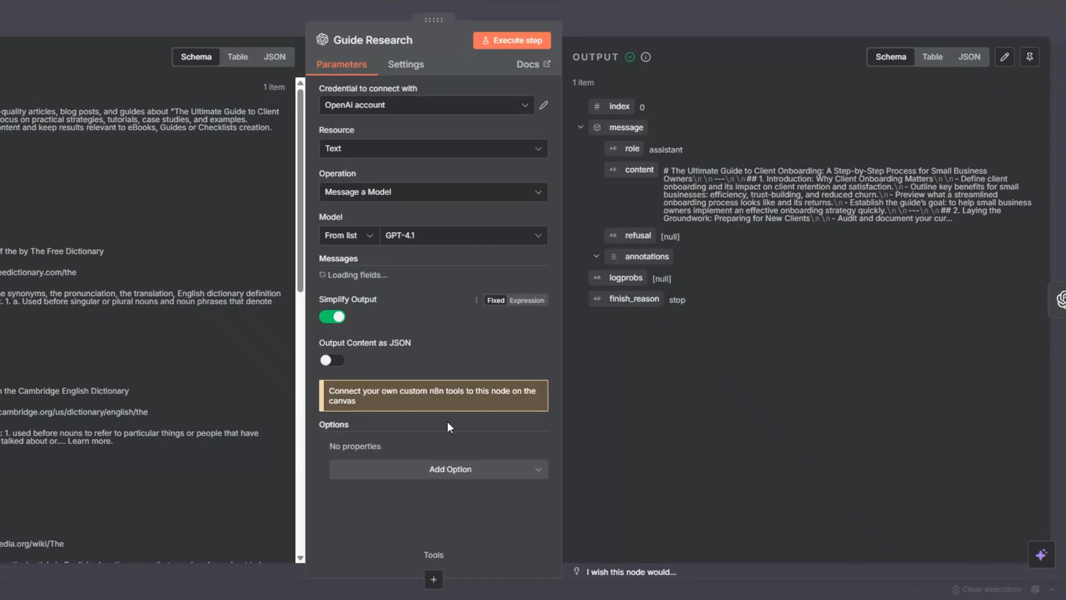
Review the Guide Research node's outline prompt and its resolved result in full, and return to the workflow canvas
{"action": "scroll", "coordinate": [530, 378], "scroll_direction": "down", "scroll_amount": 3}
{"action": "left_click", "coordinate": [531, 370]}
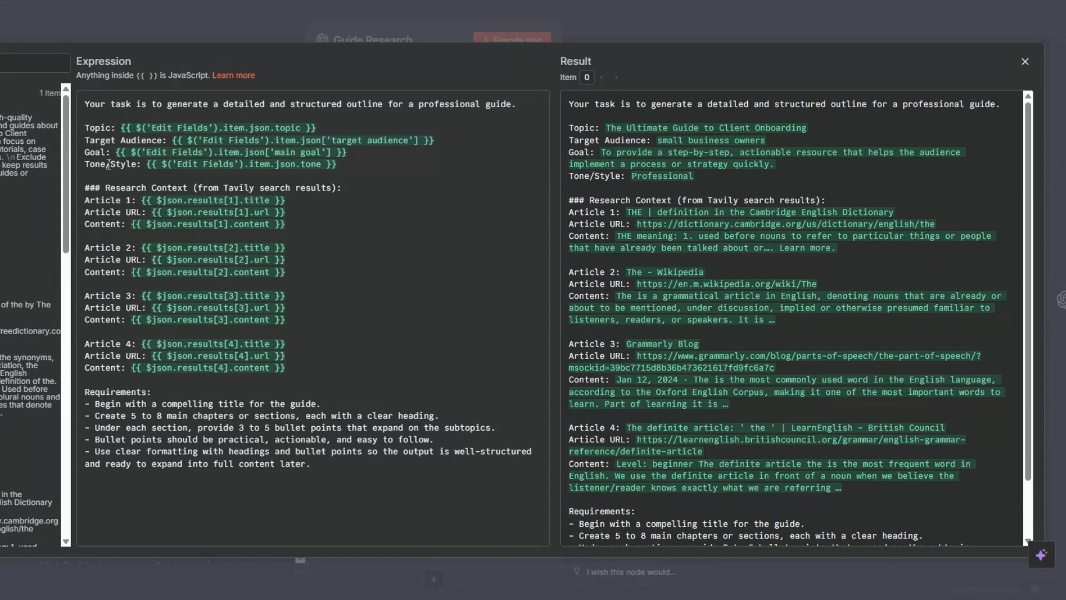
{"action": "scroll", "coordinate": [31, 316], "scroll_direction": "down", "scroll_amount": 8}
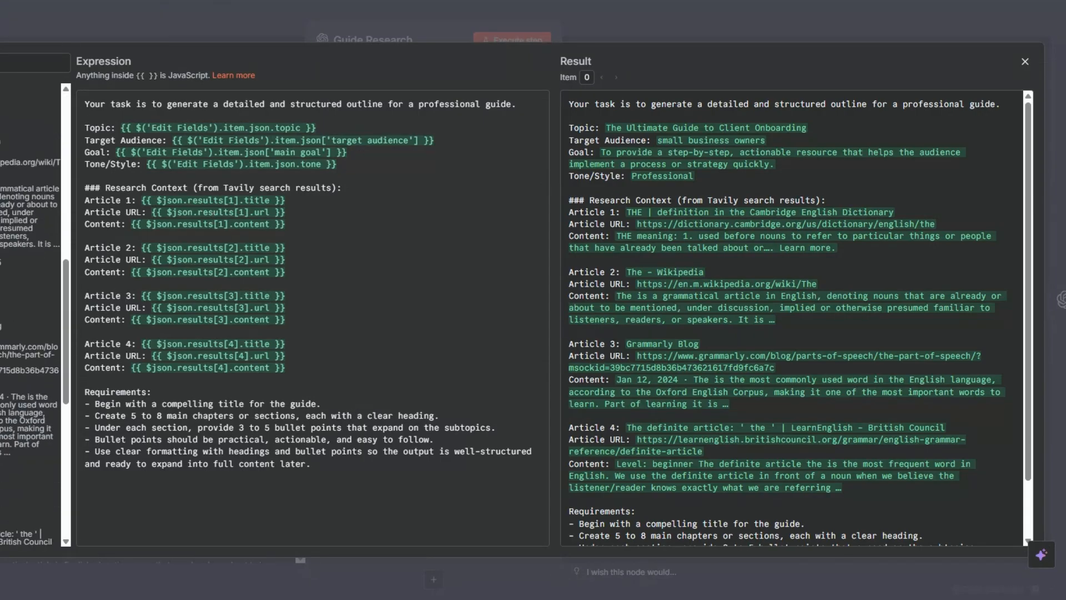
{"action": "scroll", "coordinate": [31, 317], "scroll_direction": "up", "scroll_amount": 10}
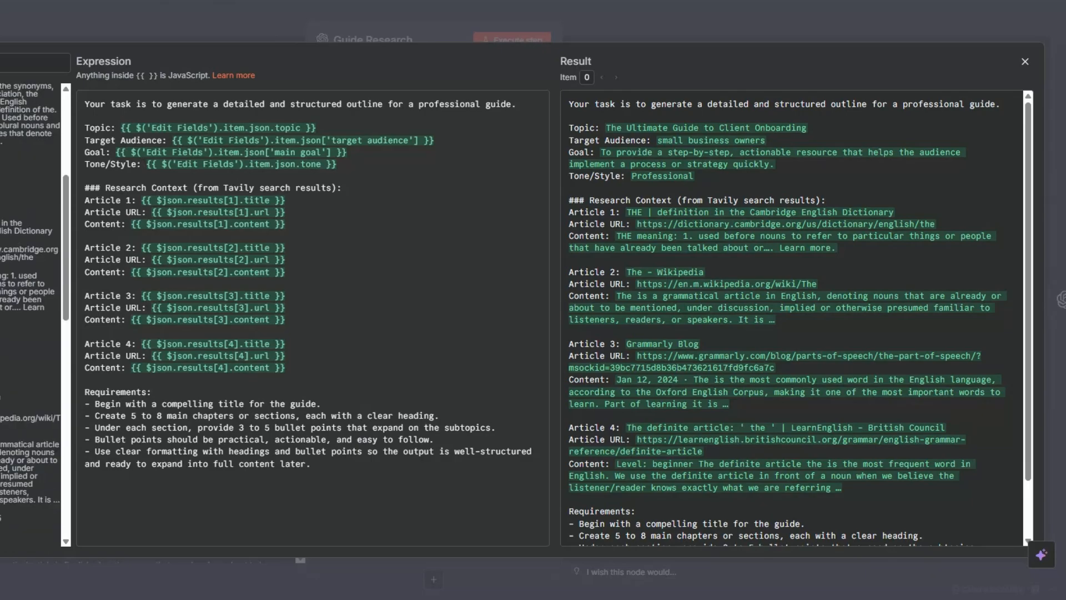
{"action": "key", "text": "Escape"}
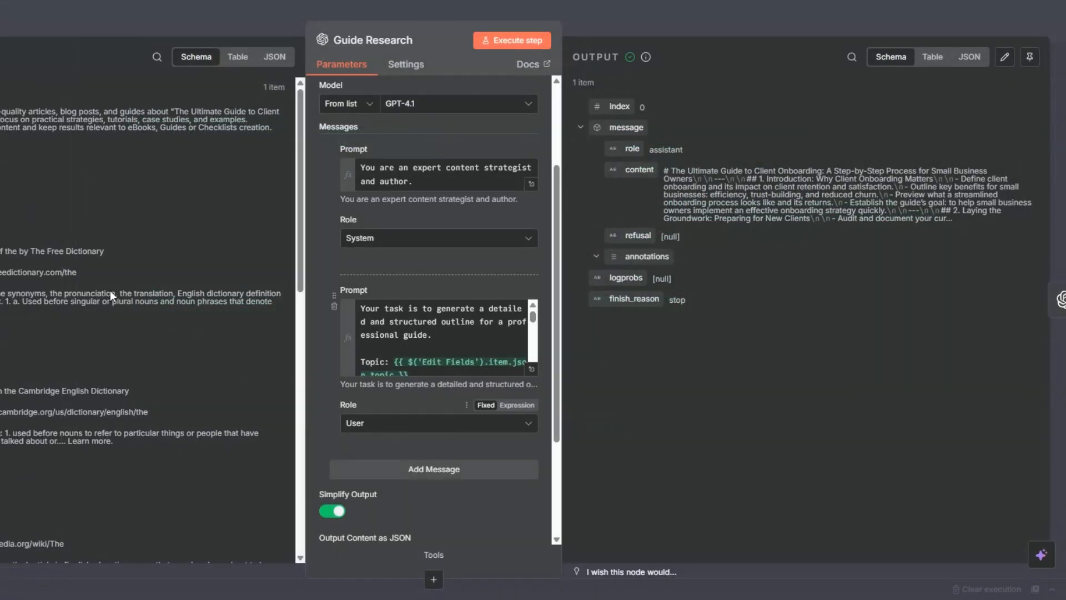
{"action": "key", "text": "Escape"}
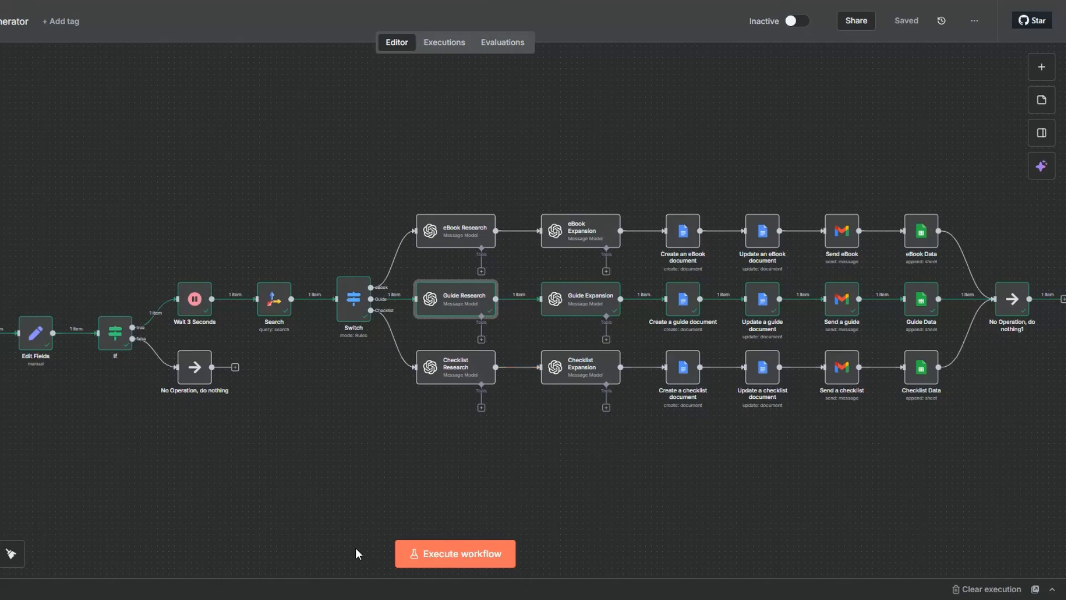
Run the workflow and fill the test form with business name Luxe Automation, the email address and topic Email Sequences That Convert
{"action": "left_click", "coordinate": [437, 553]}
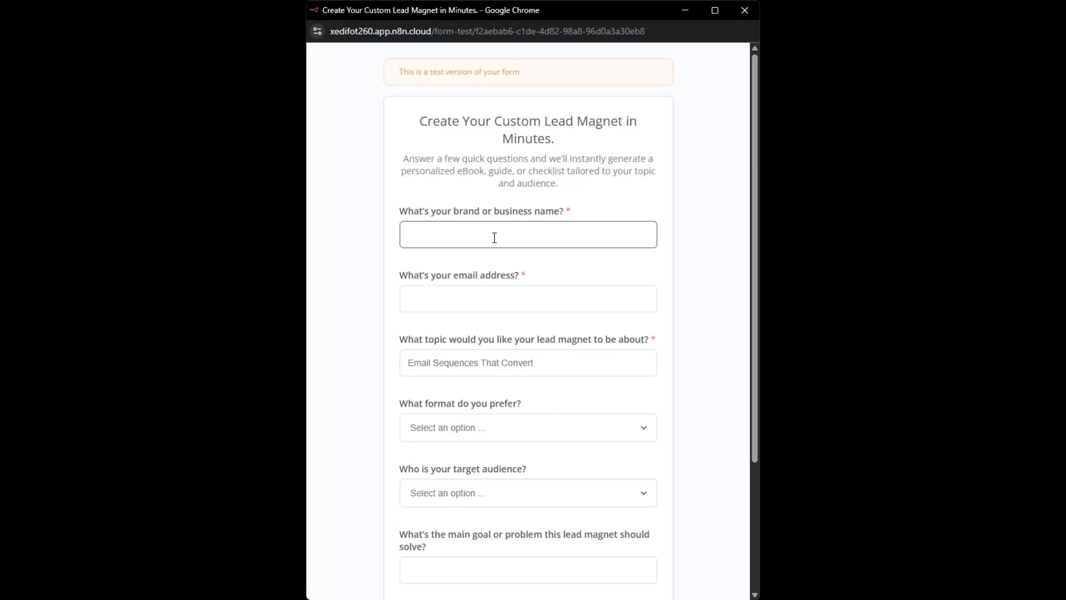
{"action": "type", "text": "Luxe Automation"}
{"action": "left_click", "coordinate": [469, 301]}
{"action": "left_click", "coordinate": [487, 337]}
{"action": "left_click", "coordinate": [471, 365]}
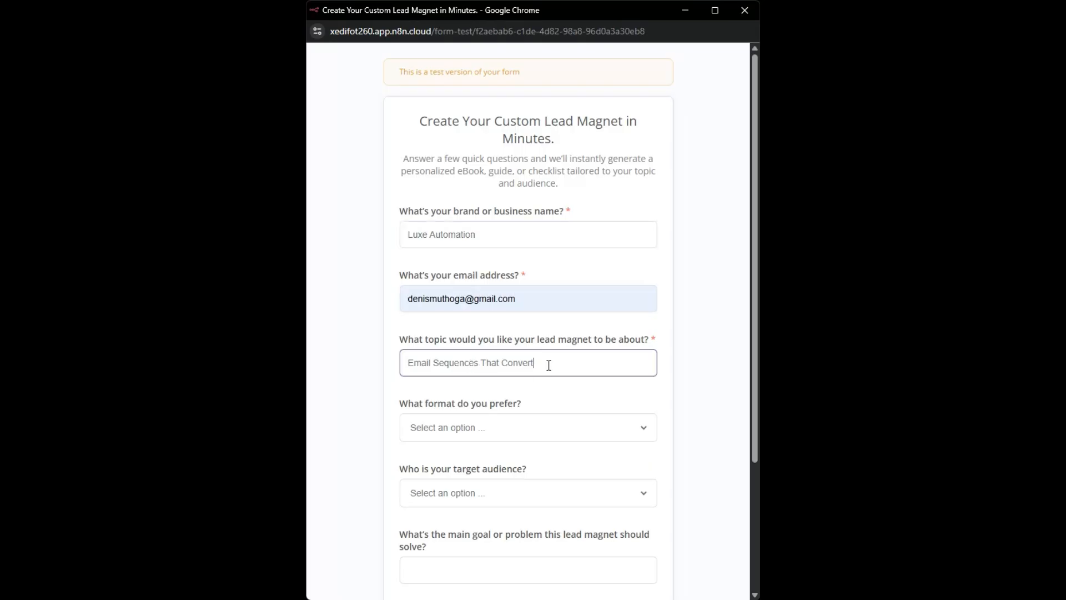
Choose the Checklist format, small business owners as audience, and the goal about giving the audience a simple, practical tool for quick wins
{"action": "scroll", "coordinate": [548, 365], "scroll_direction": "down", "scroll_amount": 3}
{"action": "left_click", "coordinate": [452, 255]}
{"action": "left_click", "coordinate": [446, 328]}
{"action": "left_click", "coordinate": [446, 328]}
{"action": "left_click", "coordinate": [446, 364]}
{"action": "left_click", "coordinate": [453, 391]}
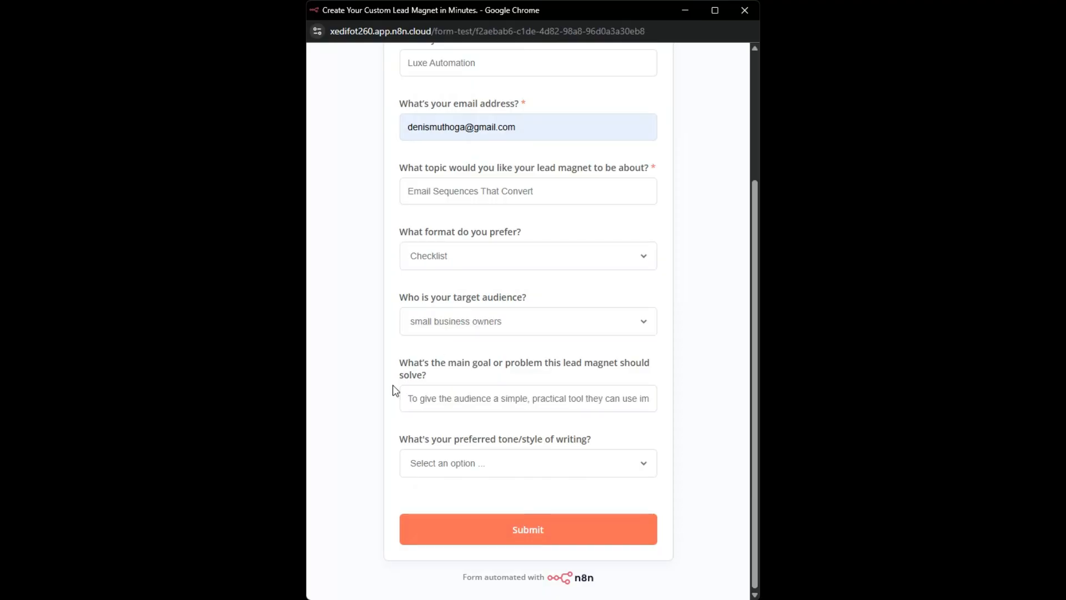
{"action": "left_click", "coordinate": [516, 400]}
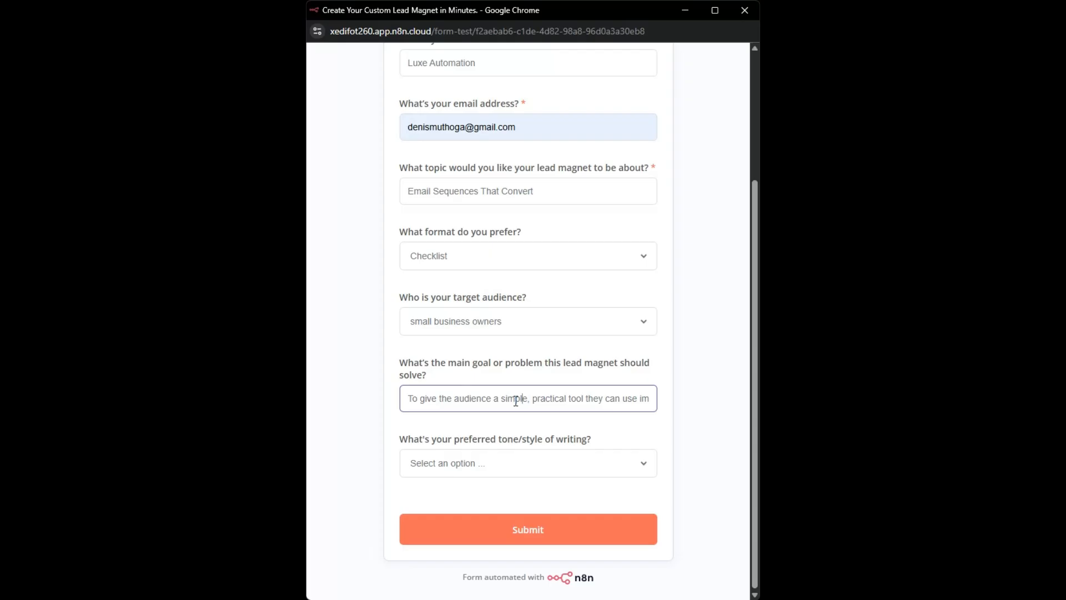
{"action": "key", "text": "Right"}
{"action": "key", "text": "Right"}
{"action": "key", "text": "Right"}
{"action": "key", "text": "Right"}
{"action": "key", "text": "Right"}
{"action": "key", "text": "Right"}
{"action": "key", "text": "Right"}
{"action": "key", "text": "Right"}
{"action": "key", "text": "Right"}
{"action": "key", "text": "Right"}
{"action": "key", "text": "Right"}
{"action": "key", "text": "Right"}
{"action": "key", "text": "Right"}
{"action": "key", "text": "Right"}
{"action": "key", "text": "Right"}
{"action": "key", "text": "Right"}
{"action": "key", "text": "Right"}
{"action": "key", "text": "Right"}
{"action": "key", "text": "Right"}
{"action": "key", "text": "Right"}
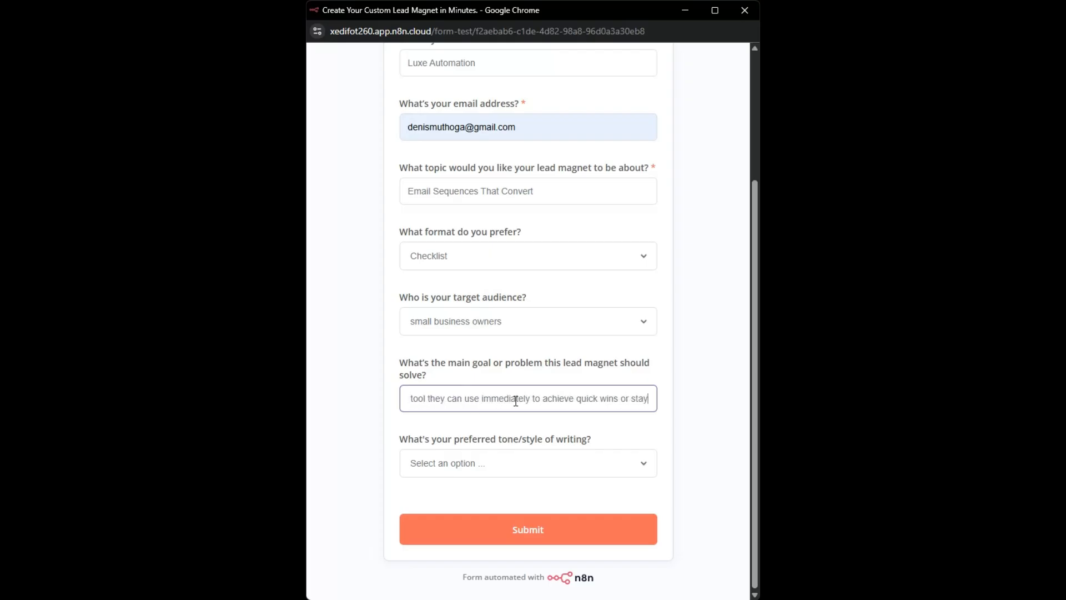
Set the writing tone to Professional, submit the form and close its window
{"action": "left_click", "coordinate": [478, 463]}
{"action": "left_click", "coordinate": [475, 510]}
{"action": "left_click", "coordinate": [493, 532]}
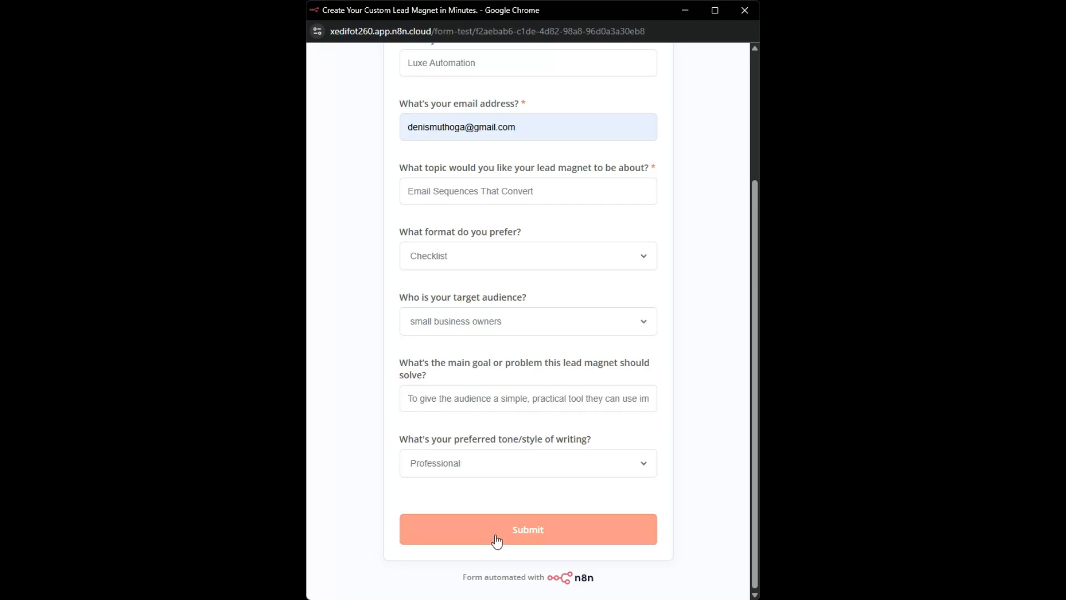
{"action": "left_click", "coordinate": [743, 10]}
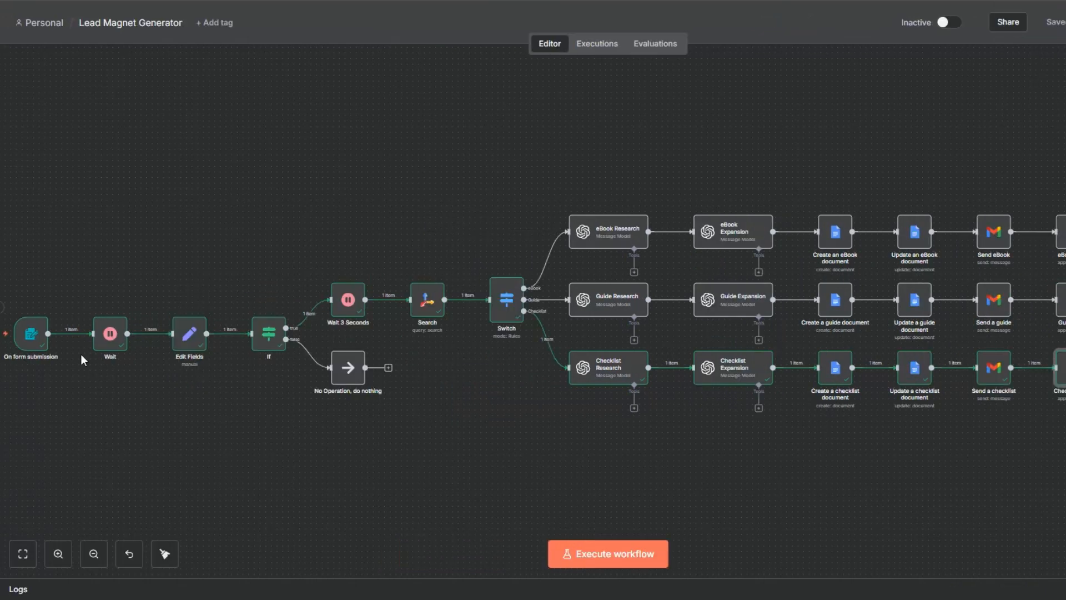
Open the On form submission node and check the submitted checklist answers in its output
{"action": "right_click", "coordinate": [44, 312]}
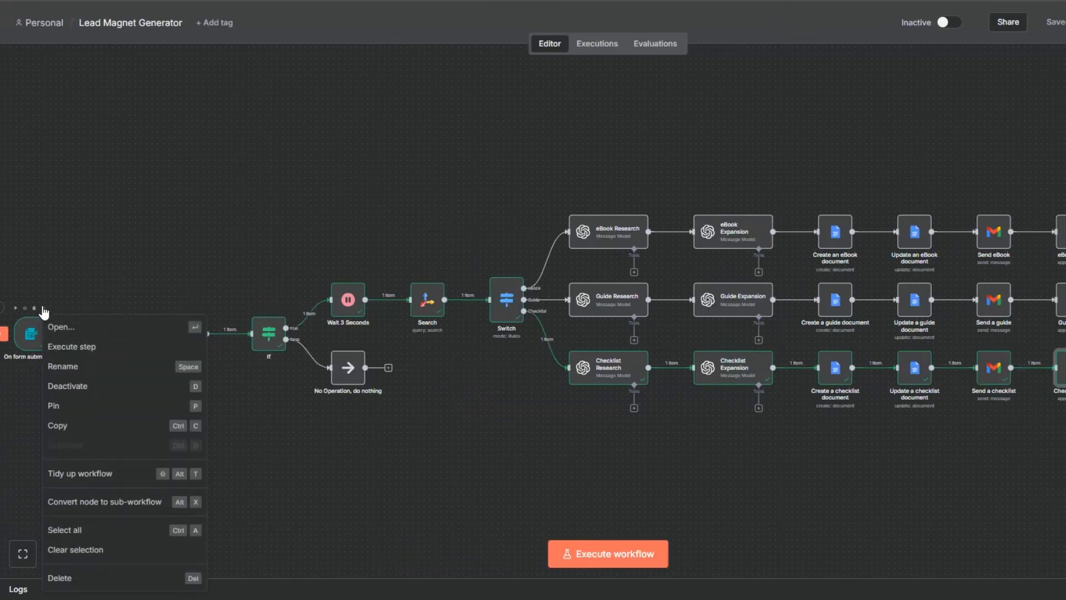
{"action": "left_click", "coordinate": [92, 326]}
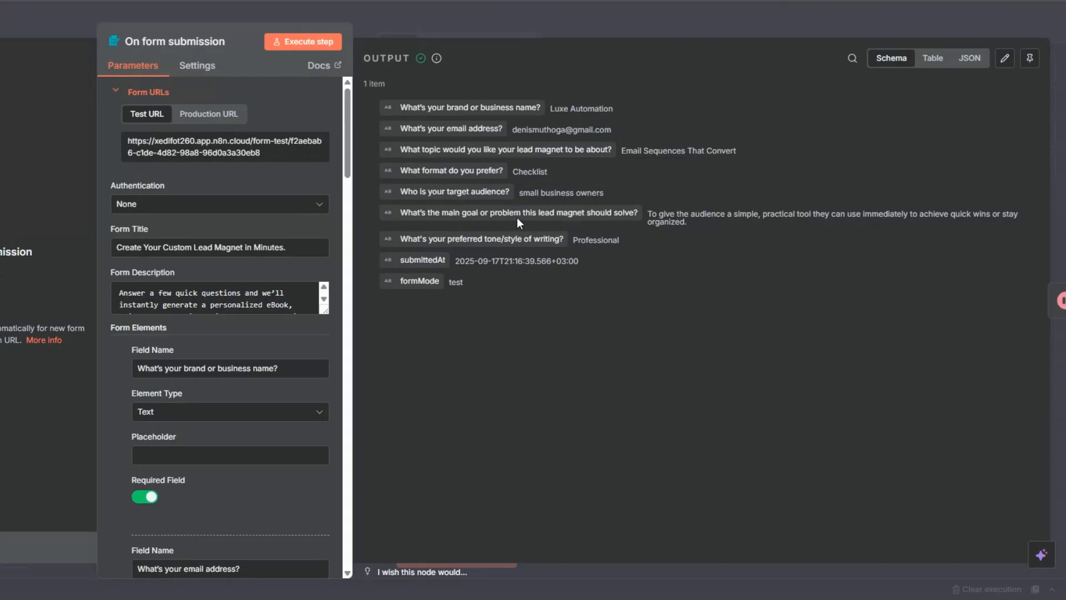
{"action": "left_click", "coordinate": [6, 364]}
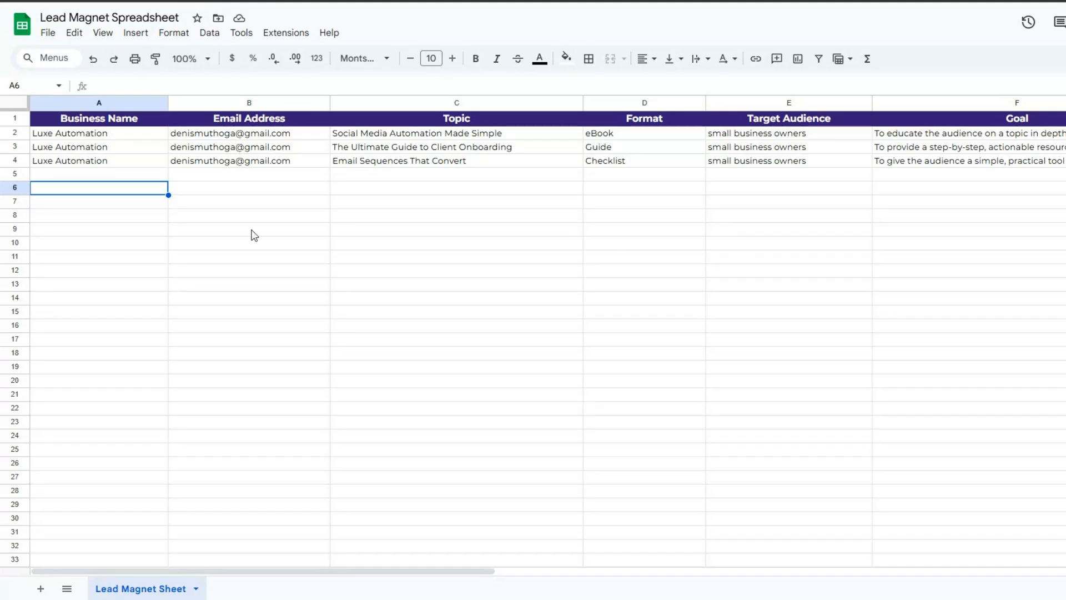
Check the new Checklist row in the Lead Magnet Spreadsheet across its columns, from Email Address to Document URL
{"action": "left_click", "coordinate": [219, 177]}
{"action": "left_click", "coordinate": [394, 170]}
{"action": "left_click", "coordinate": [394, 165]}
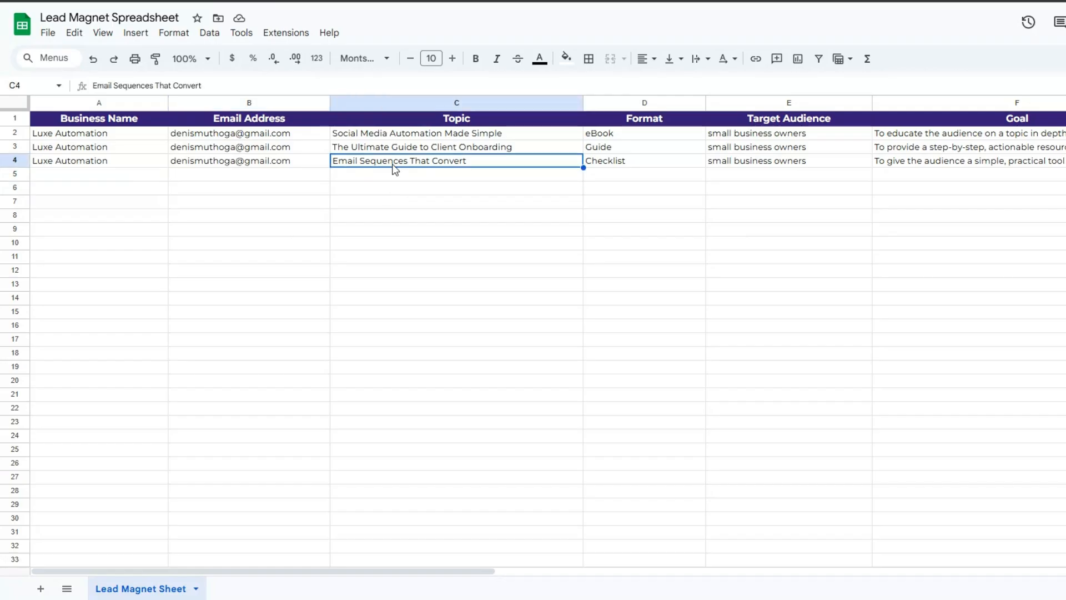
{"action": "left_click", "coordinate": [603, 173]}
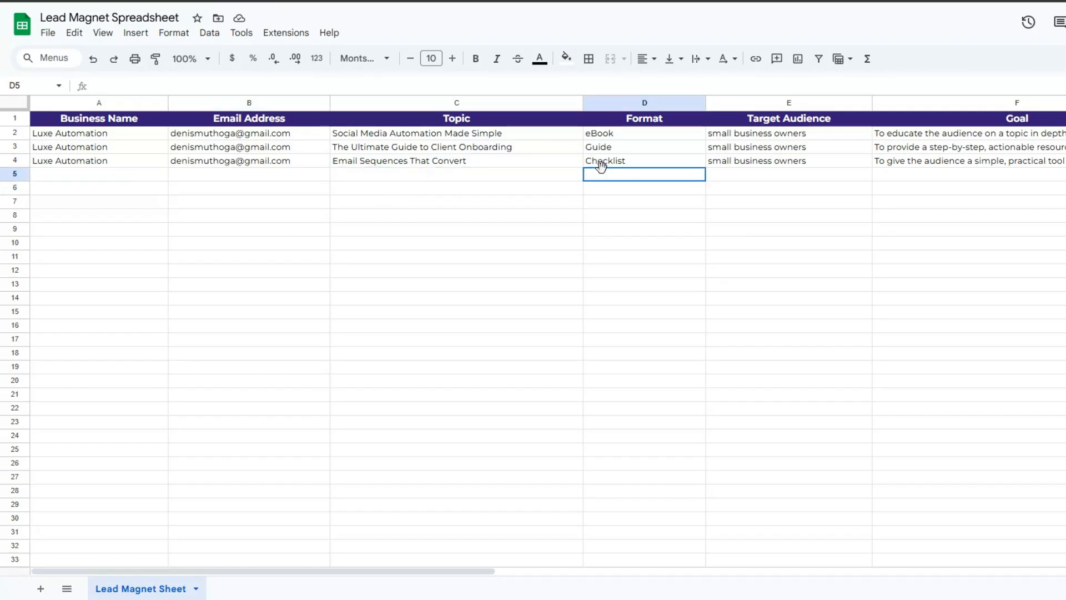
{"action": "left_click", "coordinate": [799, 193]}
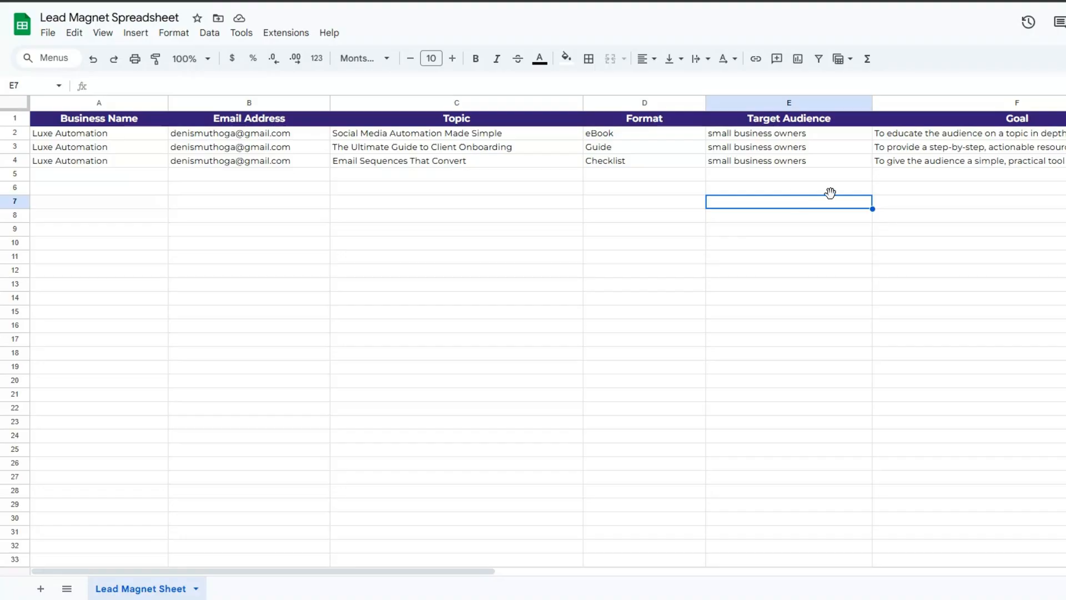
{"action": "left_click", "coordinate": [994, 194]}
{"action": "left_click_drag", "start_coordinate": [423, 572], "coordinate": [737, 567]}
{"action": "left_click_drag", "start_coordinate": [544, 566], "coordinate": [628, 566]}
{"action": "left_click", "coordinate": [312, 186]}
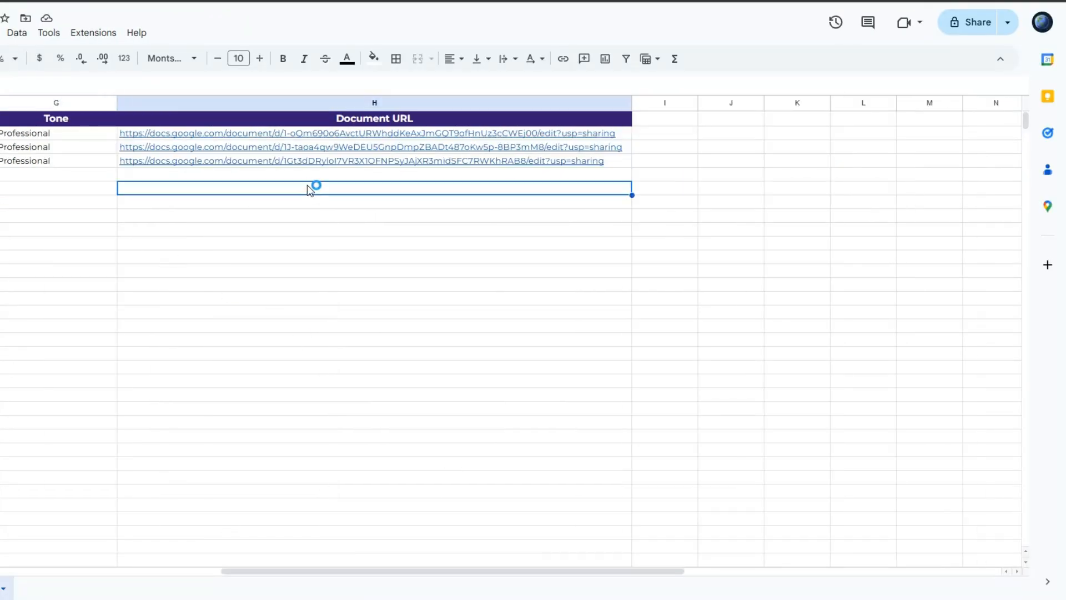
Open the generated checklist from its Document URL and skim it from the title to the closing tip
{"action": "left_click", "coordinate": [279, 161]}
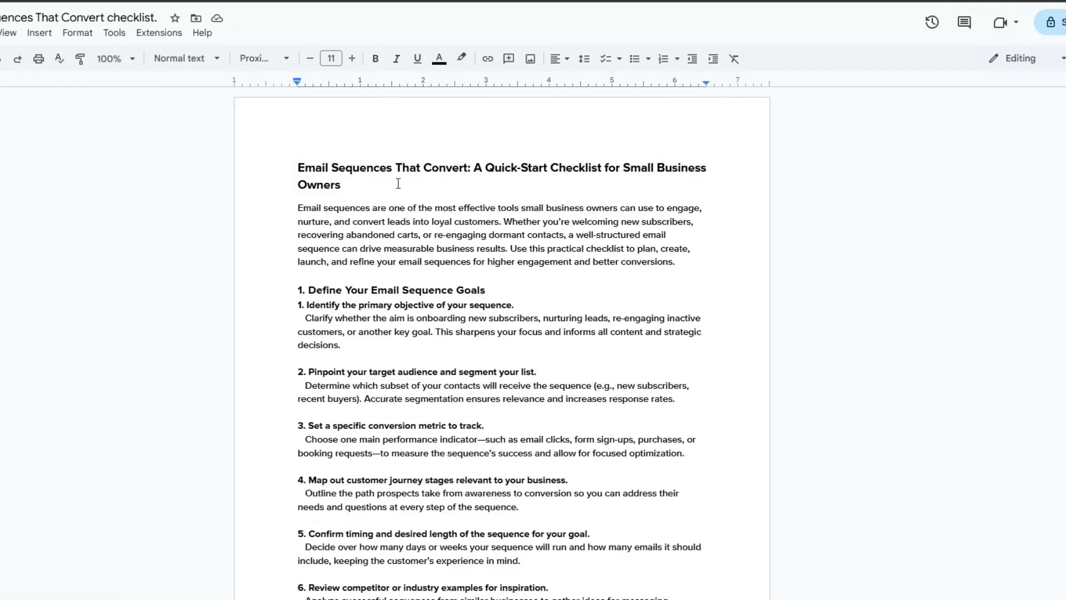
{"action": "scroll", "coordinate": [398, 183], "scroll_direction": "down", "scroll_amount": 20}
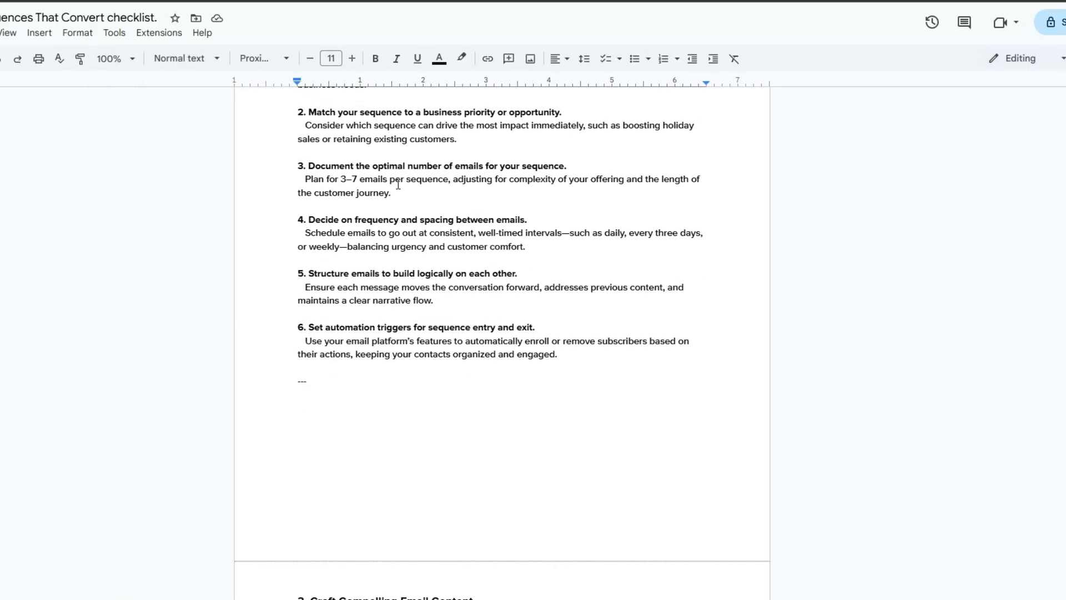
{"action": "scroll", "coordinate": [398, 186], "scroll_direction": "down", "scroll_amount": 20}
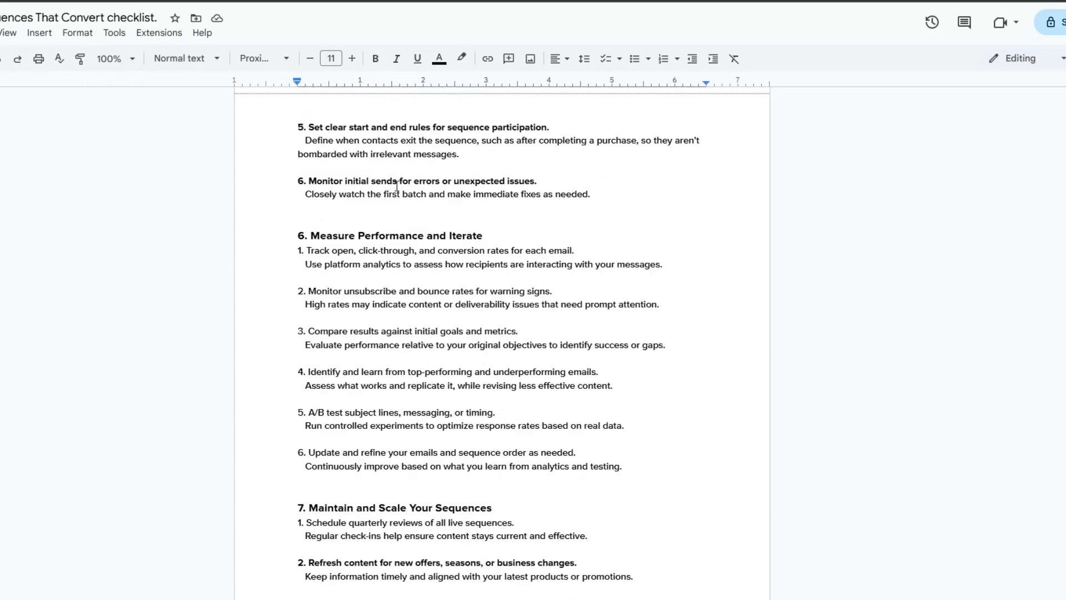
{"action": "scroll", "coordinate": [397, 186], "scroll_direction": "down", "scroll_amount": 6}
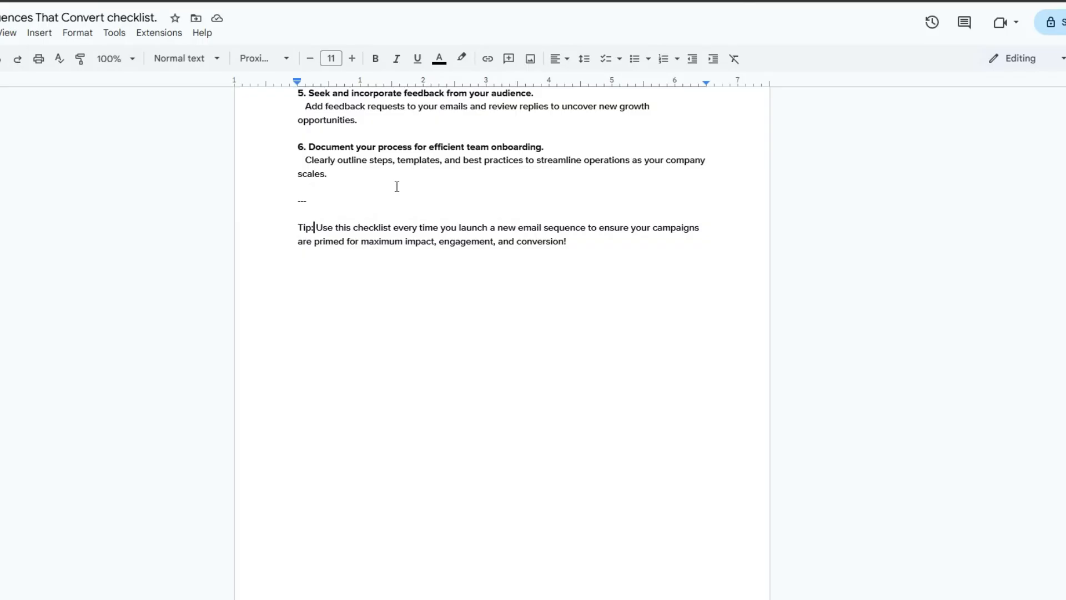
{"action": "scroll", "coordinate": [397, 187], "scroll_direction": "up", "scroll_amount": 20}
{"action": "scroll", "coordinate": [397, 186], "scroll_direction": "up", "scroll_amount": 20}
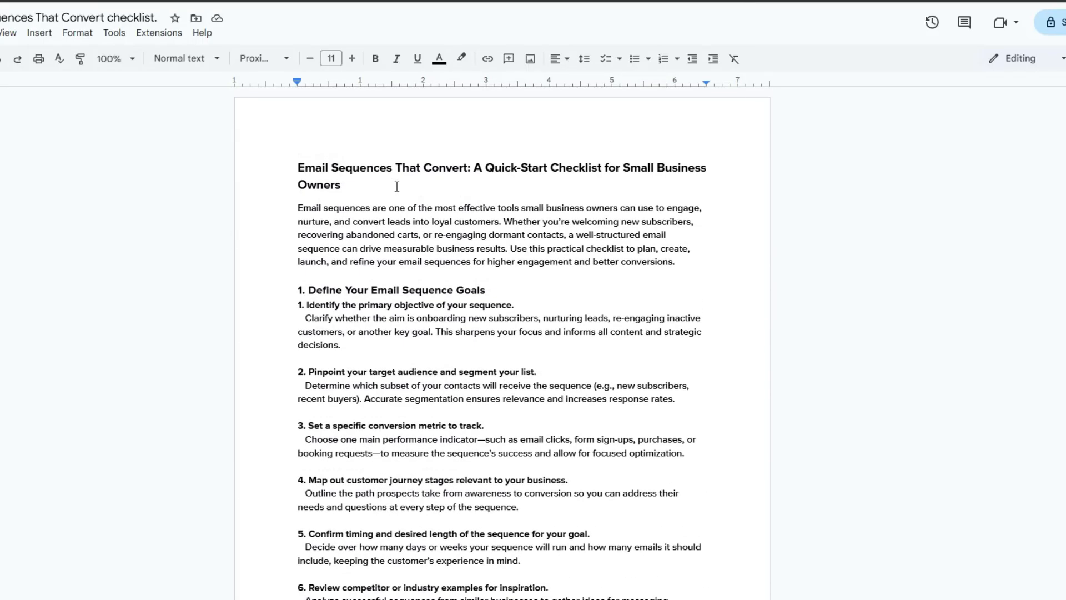
Read the checklist's sections in detail, from Define Your Email Sequence Goals to Maintain and Scale Your Sequences
{"action": "scroll", "coordinate": [397, 187], "scroll_direction": "down", "scroll_amount": 6}
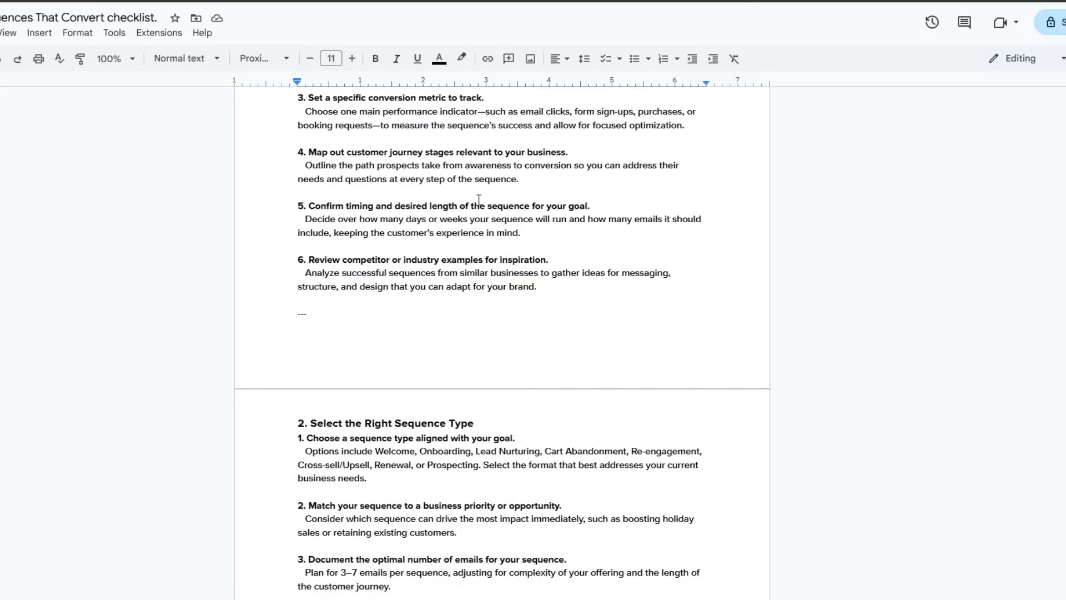
{"action": "scroll", "coordinate": [479, 199], "scroll_direction": "up", "scroll_amount": 2}
{"action": "left_click_drag", "start_coordinate": [317, 103], "coordinate": [480, 103]}
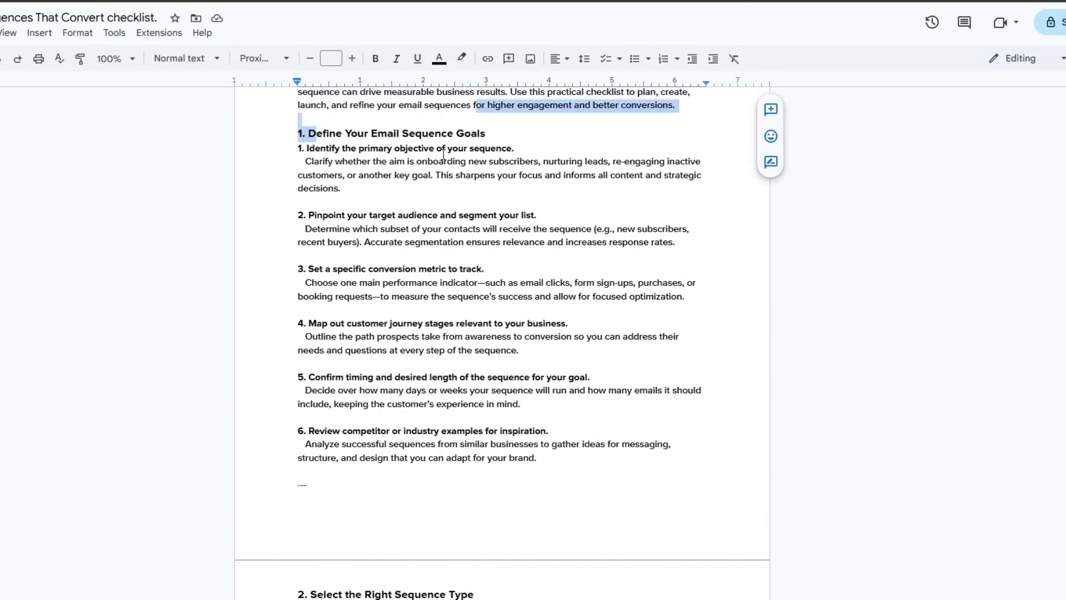
{"action": "scroll", "coordinate": [457, 222], "scroll_direction": "down", "scroll_amount": 12}
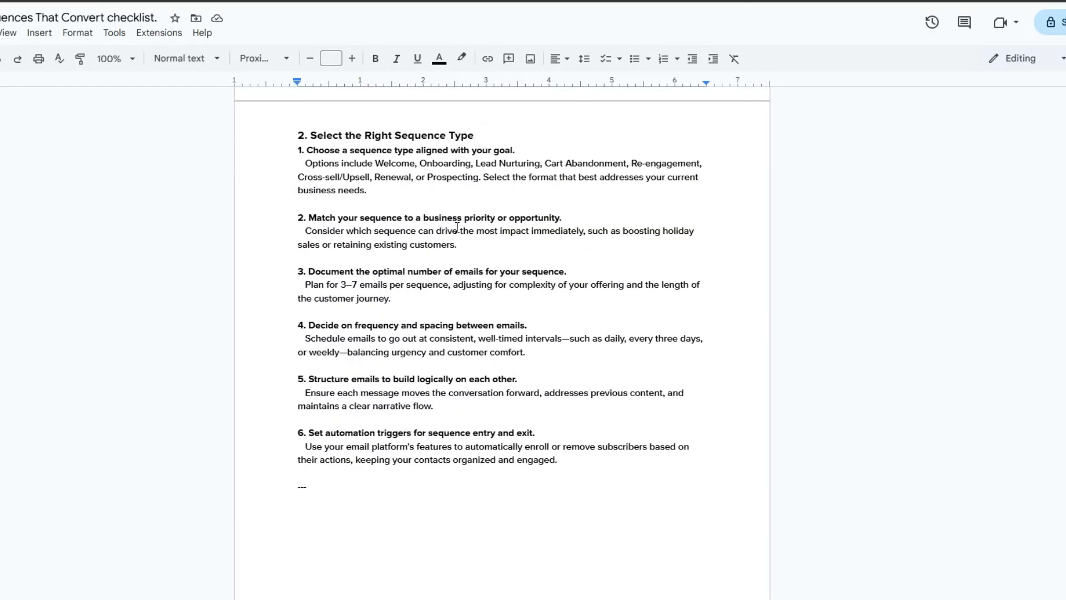
{"action": "scroll", "coordinate": [457, 229], "scroll_direction": "down", "scroll_amount": 10}
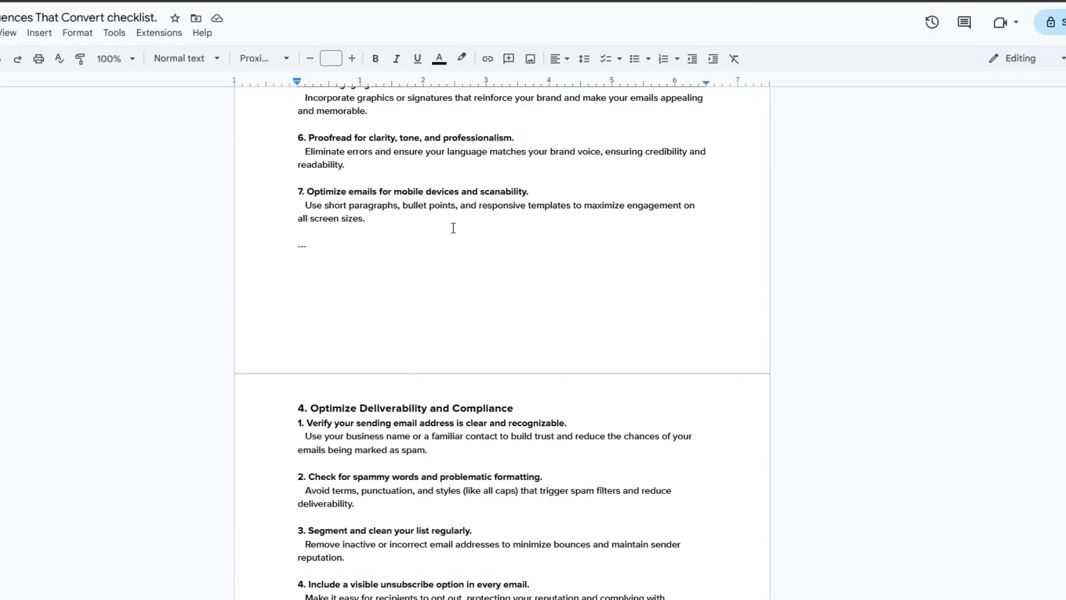
{"action": "scroll", "coordinate": [453, 228], "scroll_direction": "down", "scroll_amount": 8}
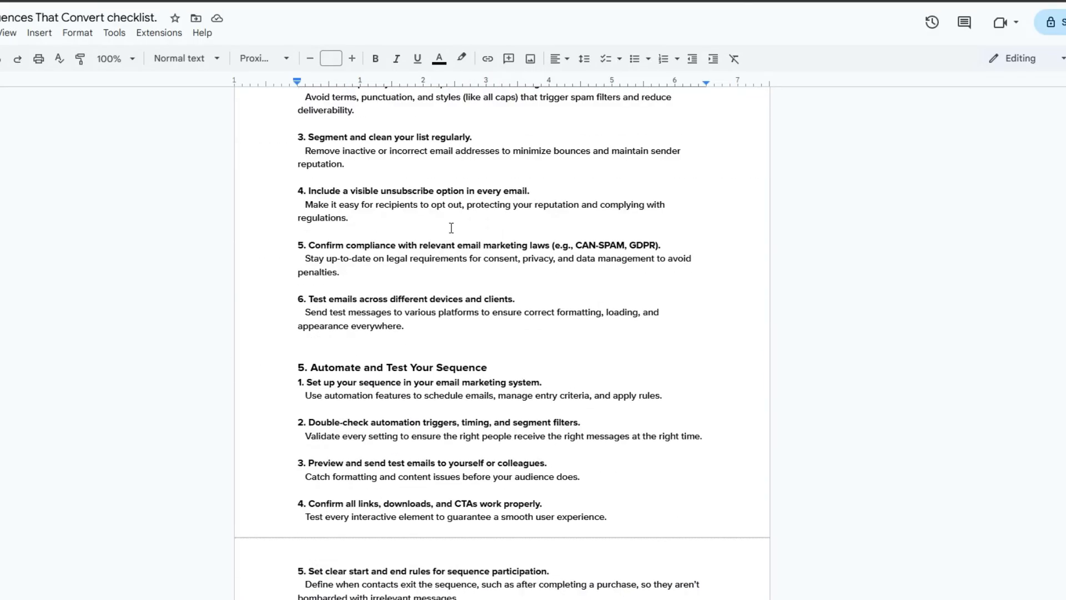
{"action": "scroll", "coordinate": [451, 228], "scroll_direction": "down", "scroll_amount": 2}
{"action": "scroll", "coordinate": [450, 227], "scroll_direction": "up", "scroll_amount": 2}
{"action": "scroll", "coordinate": [448, 228], "scroll_direction": "down", "scroll_amount": 1}
{"action": "scroll", "coordinate": [447, 228], "scroll_direction": "down", "scroll_amount": 10}
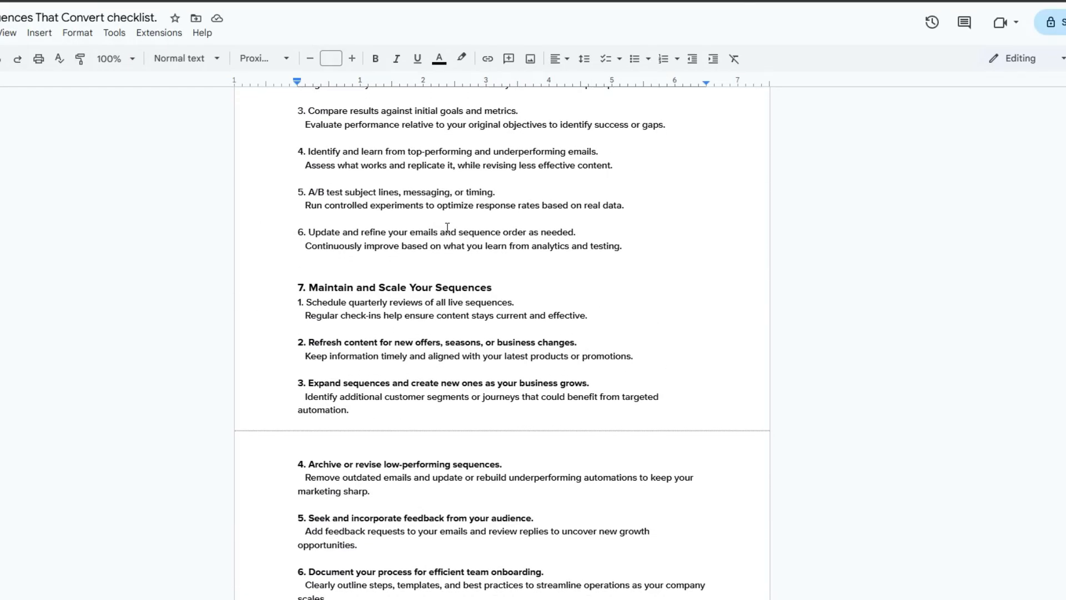
{"action": "scroll", "coordinate": [448, 228], "scroll_direction": "down", "scroll_amount": 2}
{"action": "scroll", "coordinate": [447, 227], "scroll_direction": "up", "scroll_amount": 2}
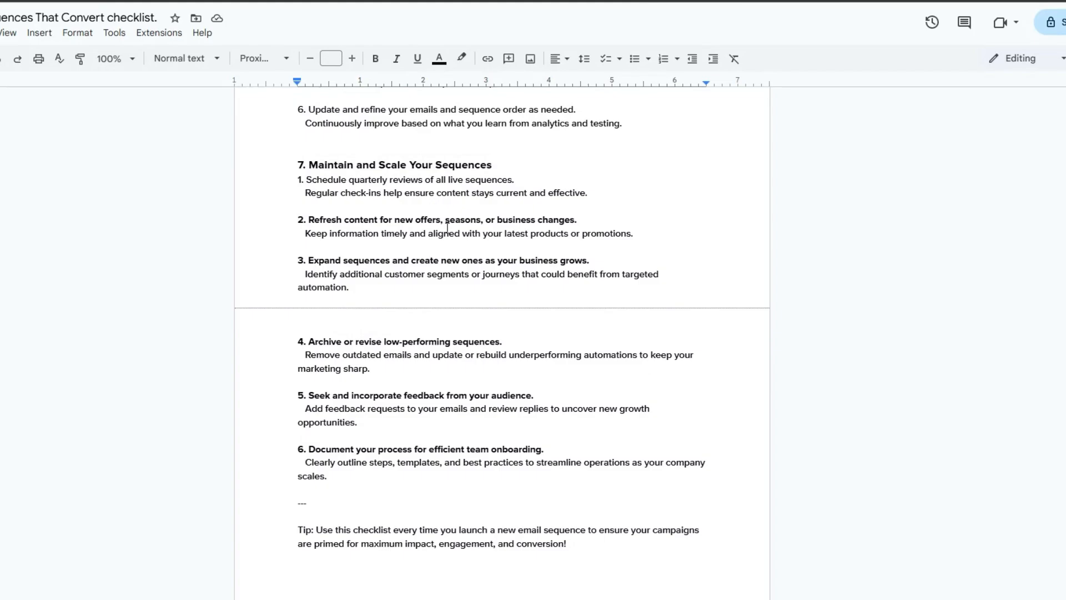
{"action": "scroll", "coordinate": [448, 227], "scroll_direction": "up", "scroll_amount": 3}
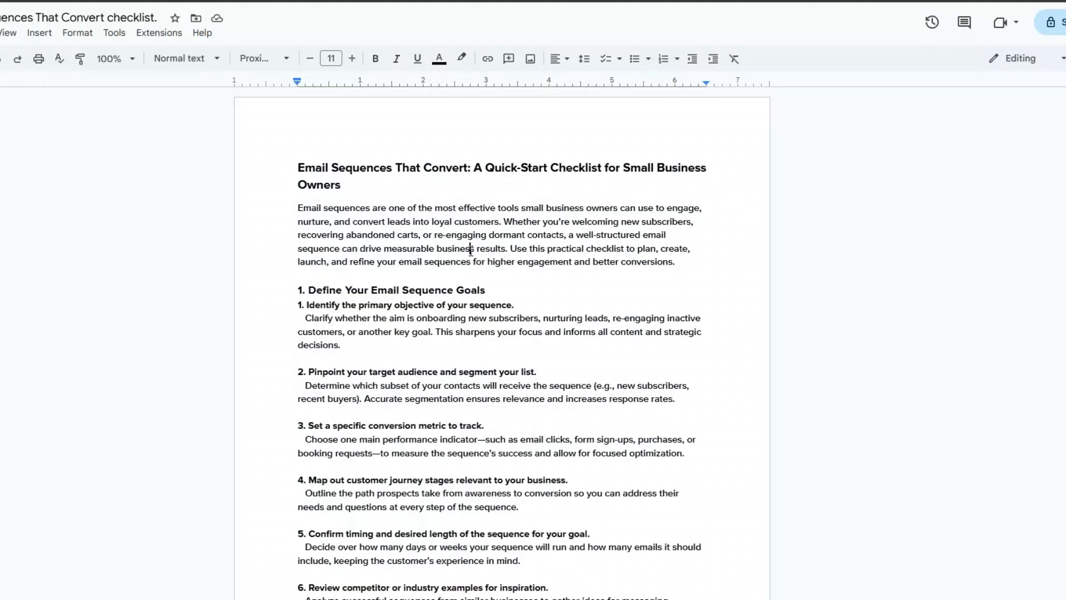
Skim the checklist document once more and go back to the Lead Magnet Spreadsheet
{"action": "scroll", "coordinate": [470, 249], "scroll_direction": "down", "scroll_amount": 3}
{"action": "scroll", "coordinate": [470, 250], "scroll_direction": "up", "scroll_amount": 3}
{"action": "scroll", "coordinate": [491, 428], "scroll_direction": "down", "scroll_amount": 15}
{"action": "scroll", "coordinate": [490, 428], "scroll_direction": "down", "scroll_amount": 20}
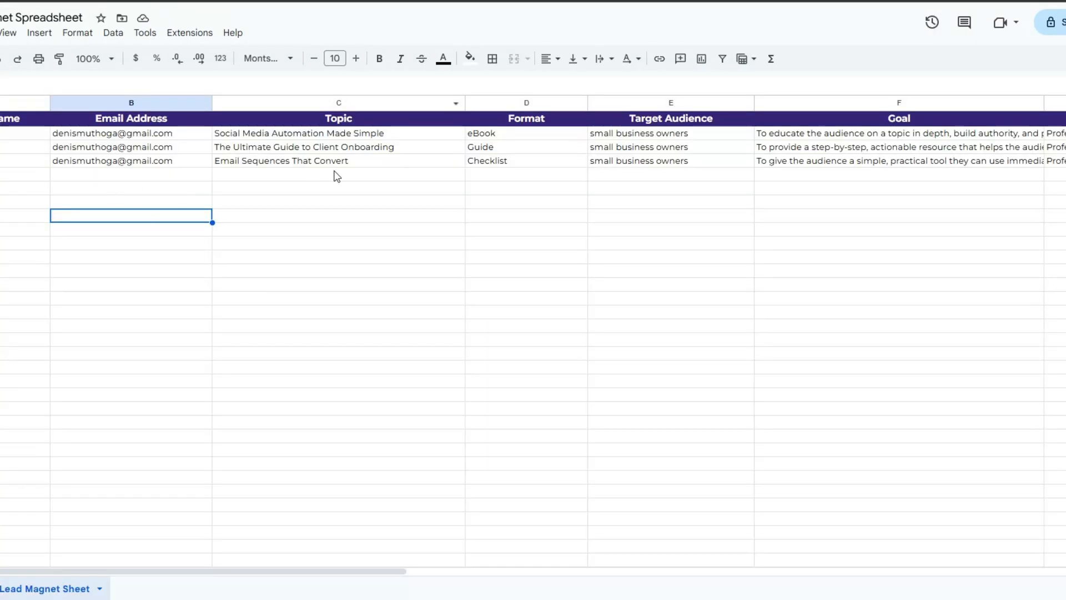
{"action": "left_click", "coordinate": [337, 176]}
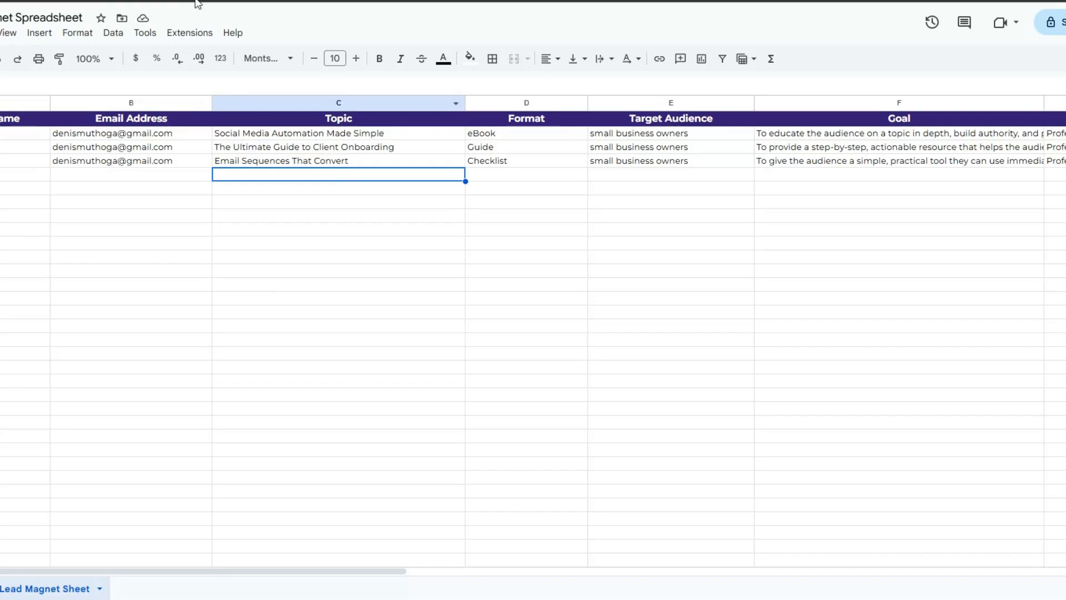
Glance across the Lead Magnet Spreadsheet's columns, then return to the Lead Magnet Generator workflow in n8n and save it
{"action": "left_click_drag", "start_coordinate": [264, 572], "coordinate": [540, 369]}
{"action": "left_click", "coordinate": [540, 370]}
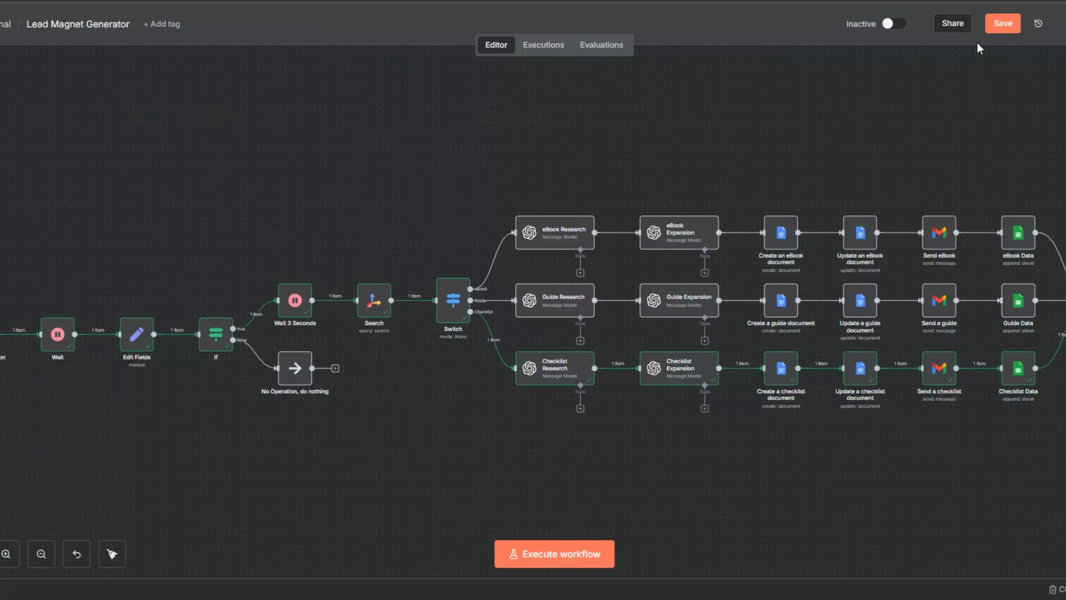
{"action": "left_click", "coordinate": [989, 22]}
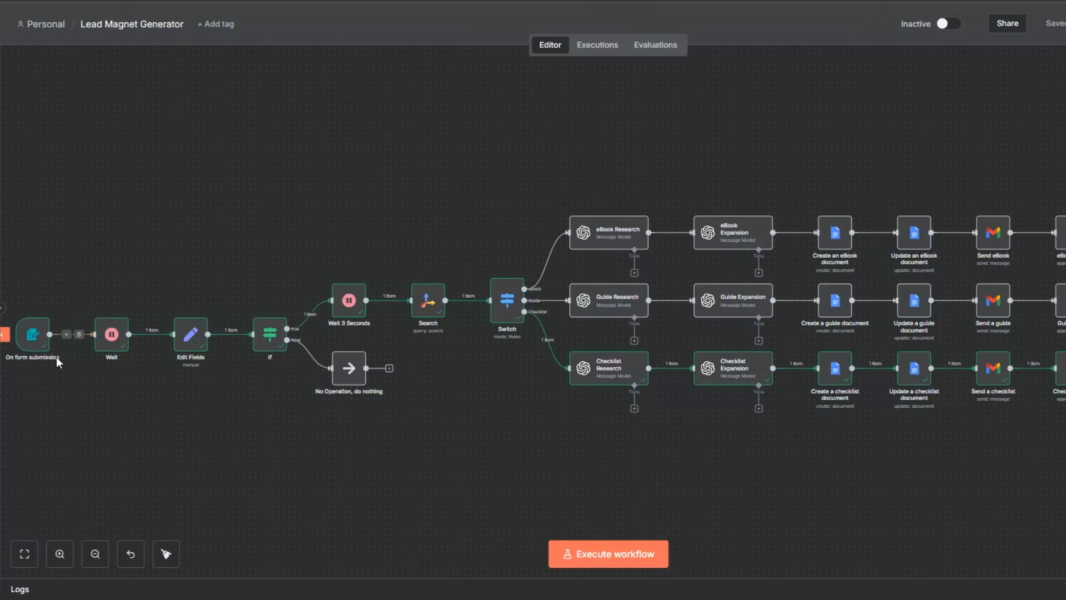
{"action": "mouse_move", "coordinate": [123, 319]}
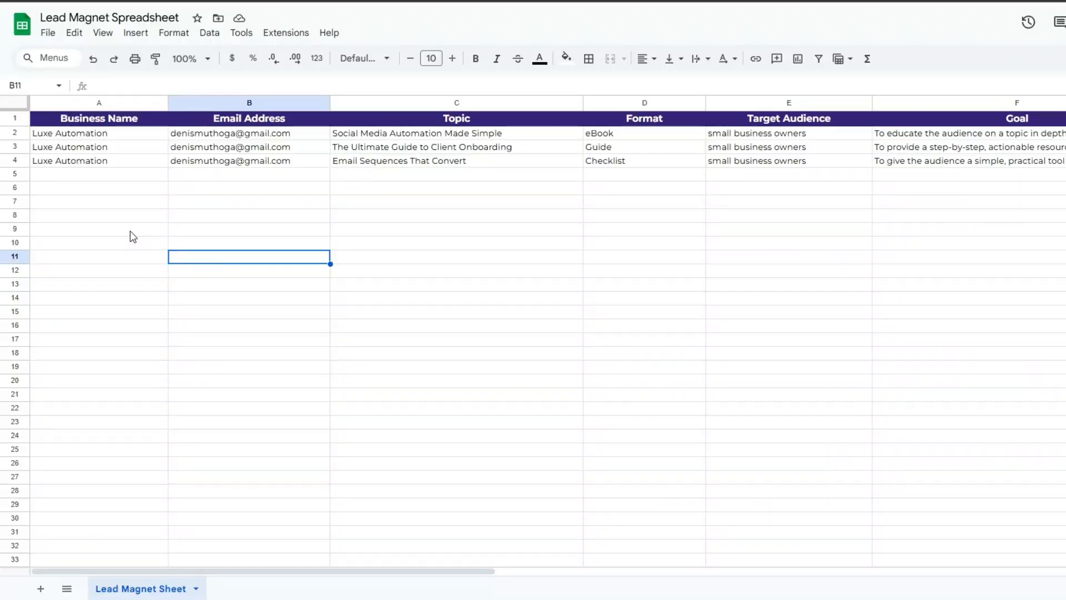
Review the eBook, Guide and Checklist rows in the Lead Magnet Spreadsheet column by column, from Business Name to Document URL
{"action": "left_click", "coordinate": [125, 203]}
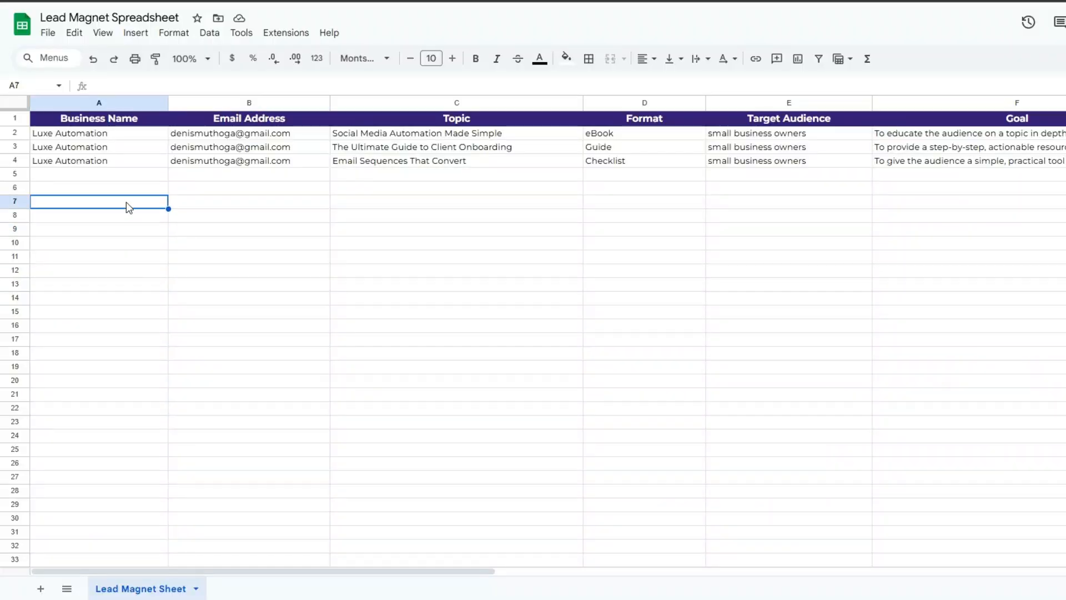
{"action": "left_click", "coordinate": [235, 208]}
{"action": "left_click", "coordinate": [408, 210]}
{"action": "left_click", "coordinate": [647, 216]}
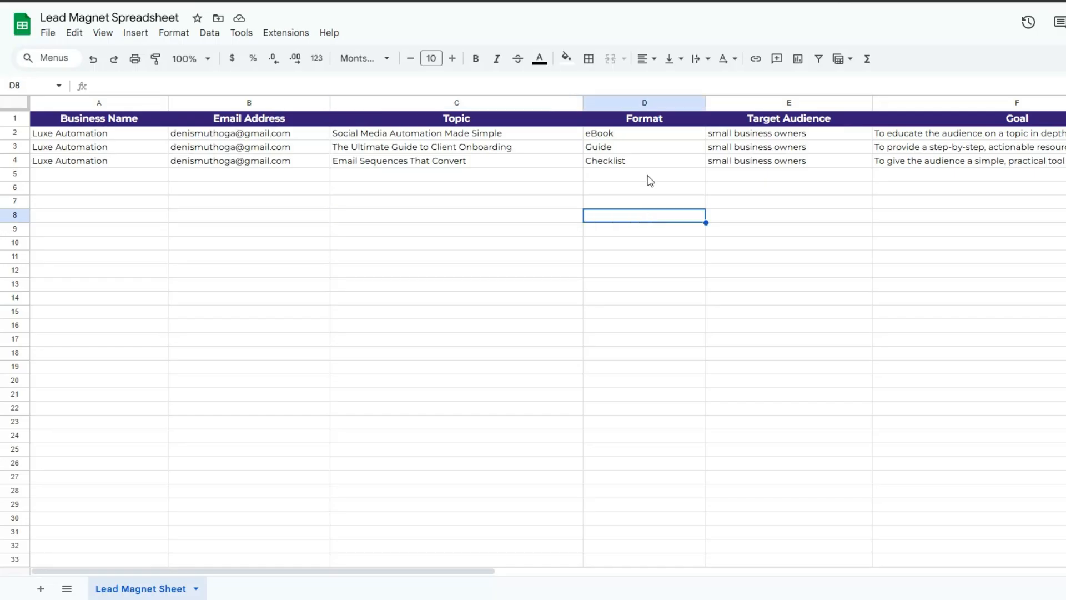
{"action": "left_click", "coordinate": [798, 189]}
{"action": "left_click", "coordinate": [1011, 204]}
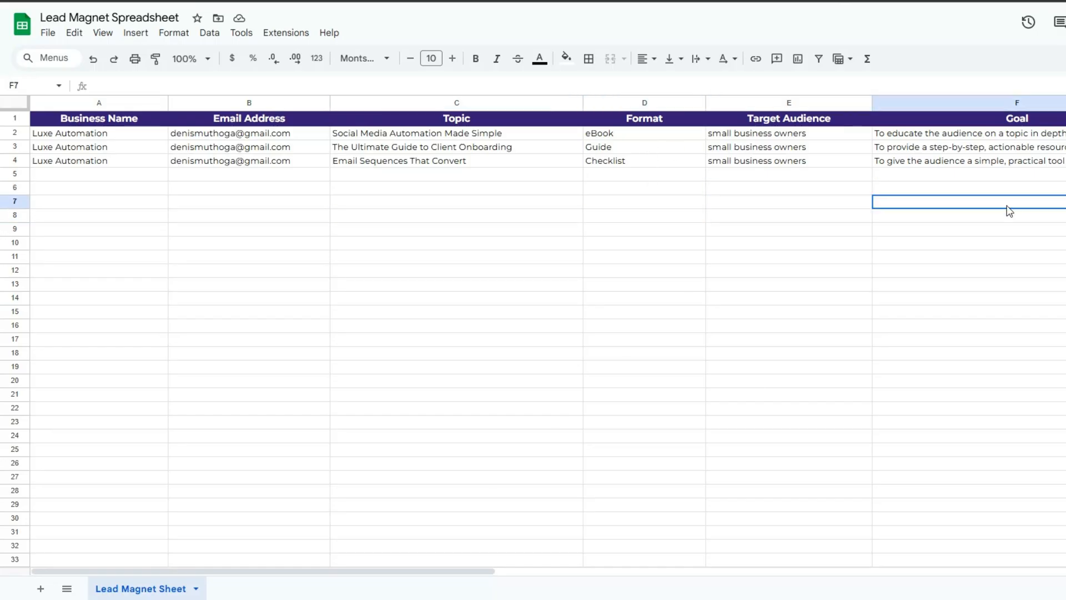
{"action": "left_click_drag", "start_coordinate": [429, 571], "coordinate": [792, 571]}
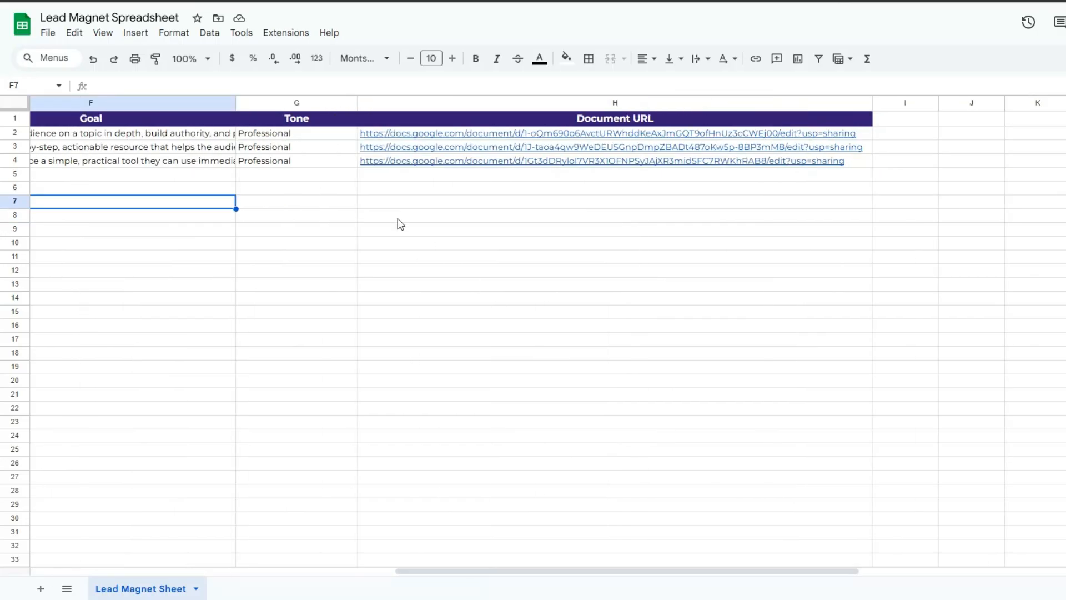
{"action": "left_click", "coordinate": [528, 193]}
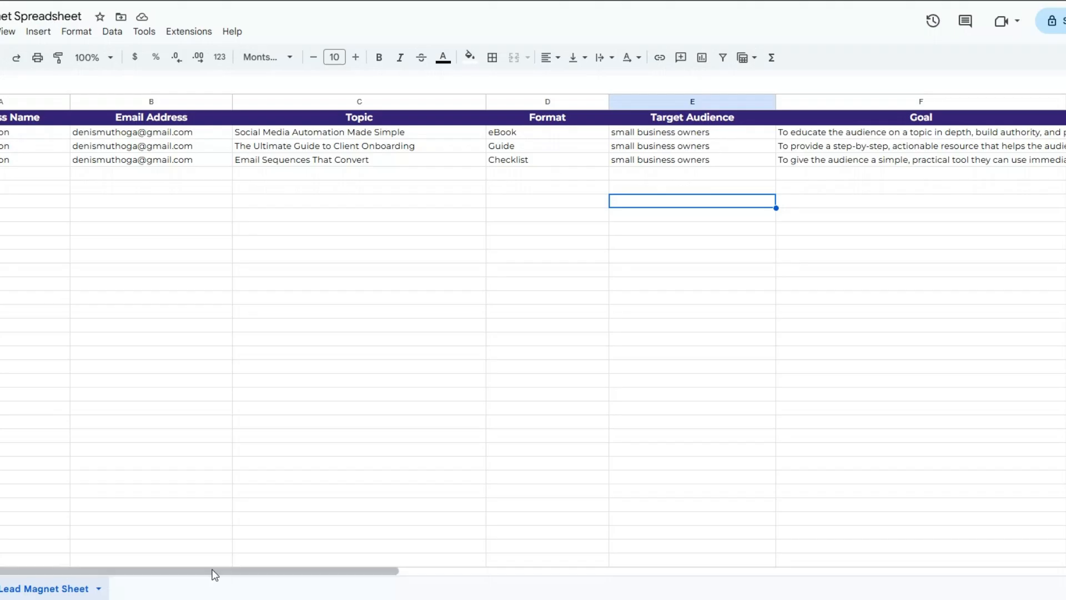
{"action": "left_click_drag", "start_coordinate": [214, 572], "coordinate": [445, 567]}
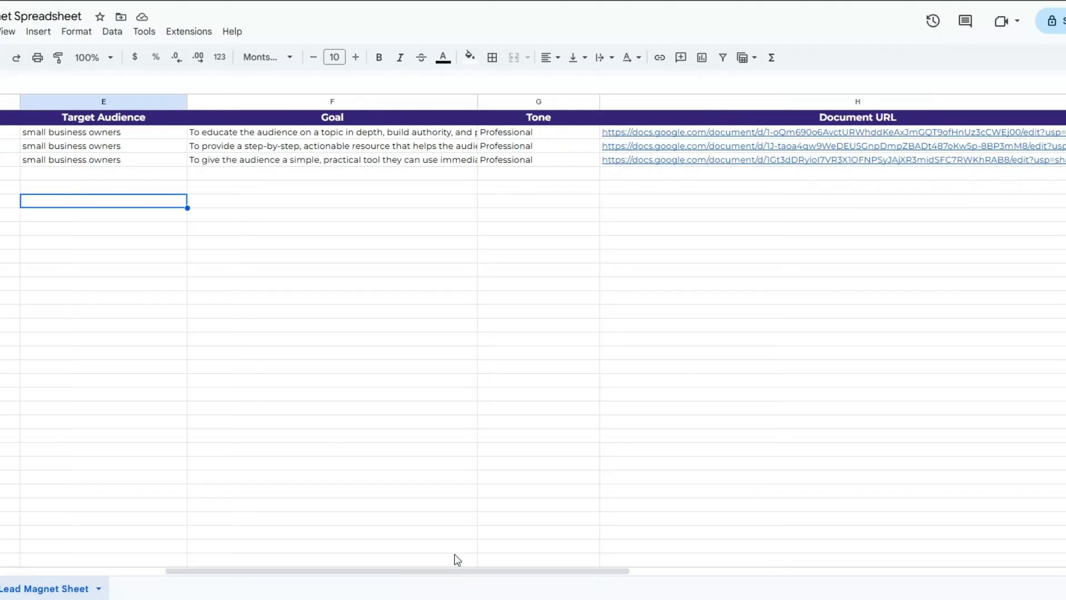
{"action": "scroll", "coordinate": [425, 550], "scroll_direction": "left", "scroll_amount": 5}
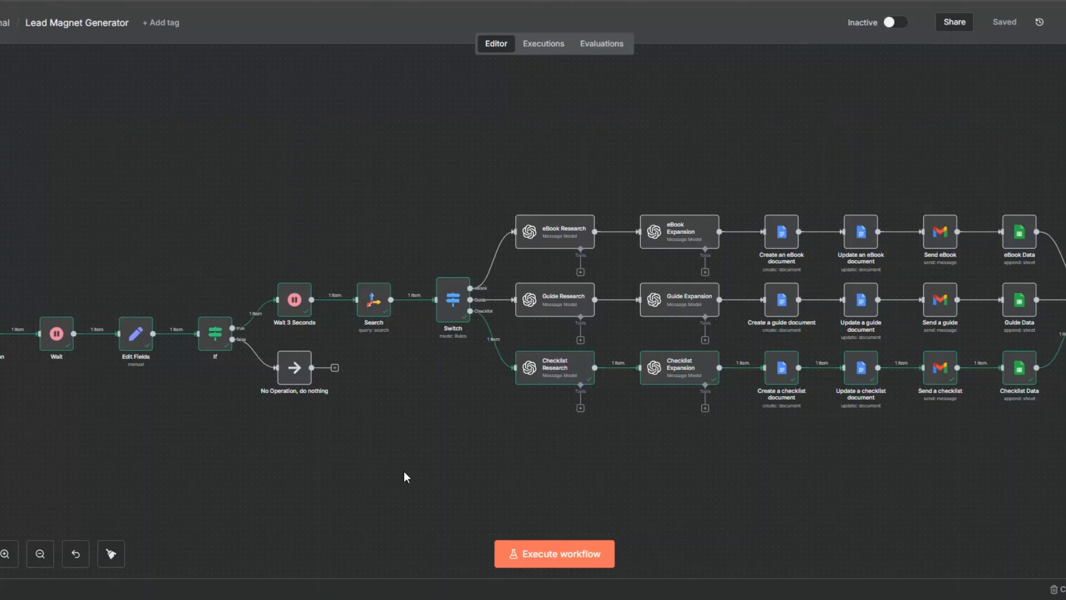